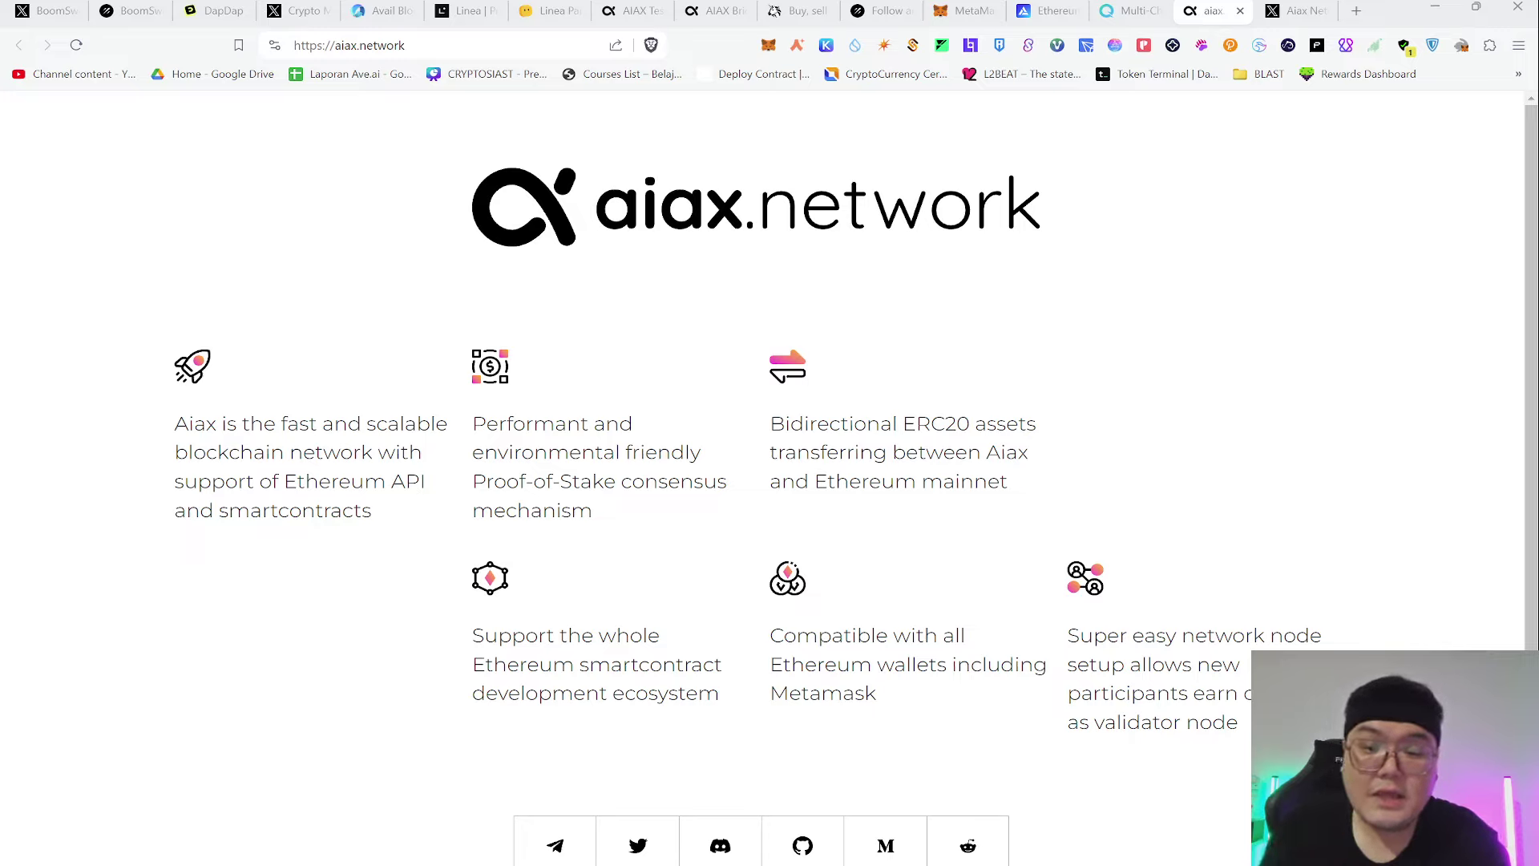
# Look over the Aiax Network X profile, then view aiaxscan's testnet stats (4,530 transactions, 429,702 blocks)
pyautogui.scroll(-1, 1094, 650)
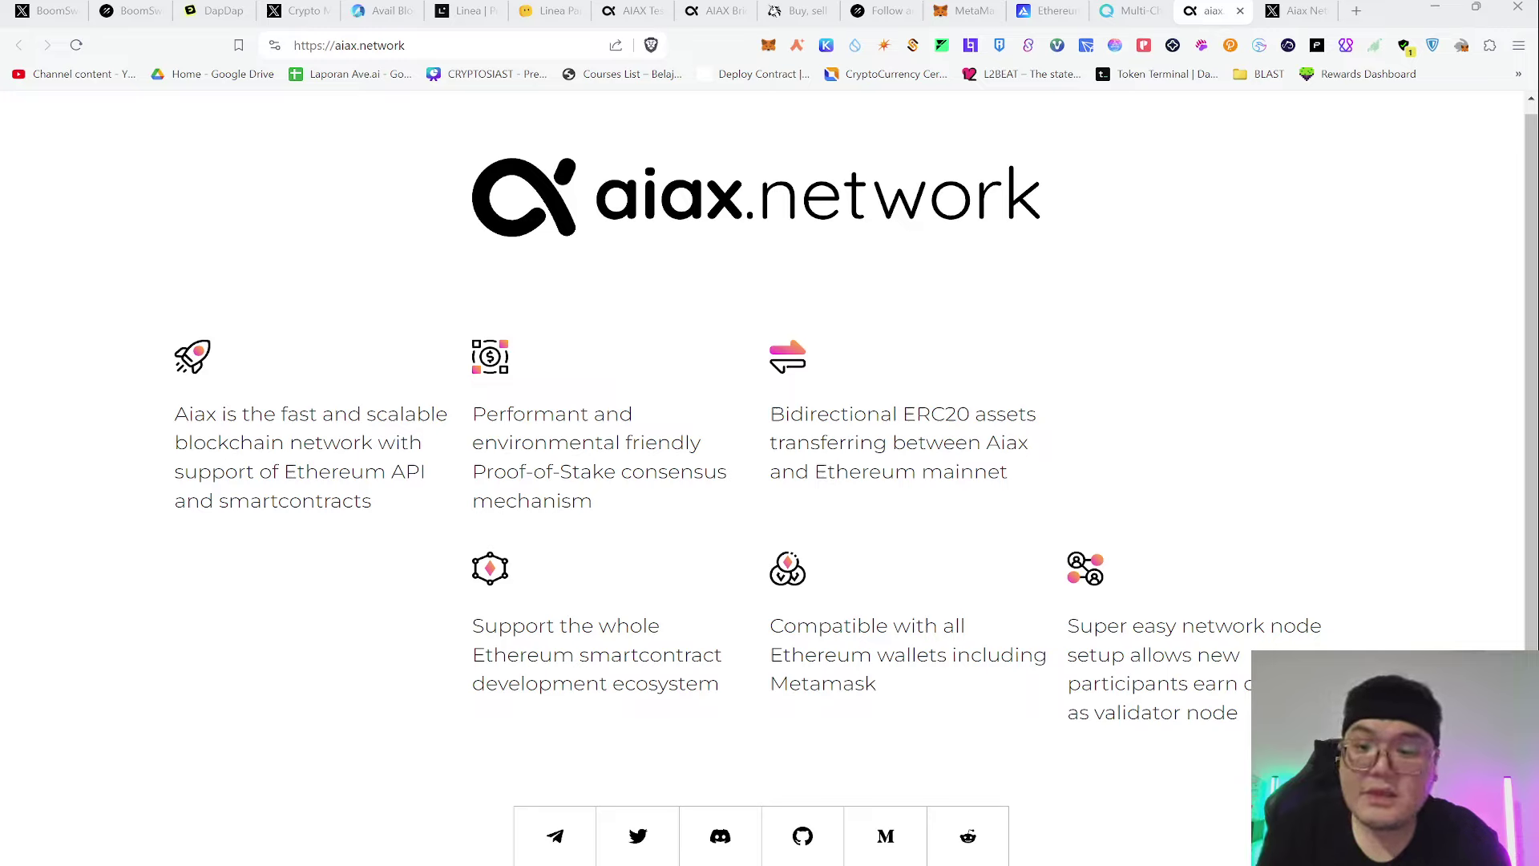
pyautogui.click(1306, 13)
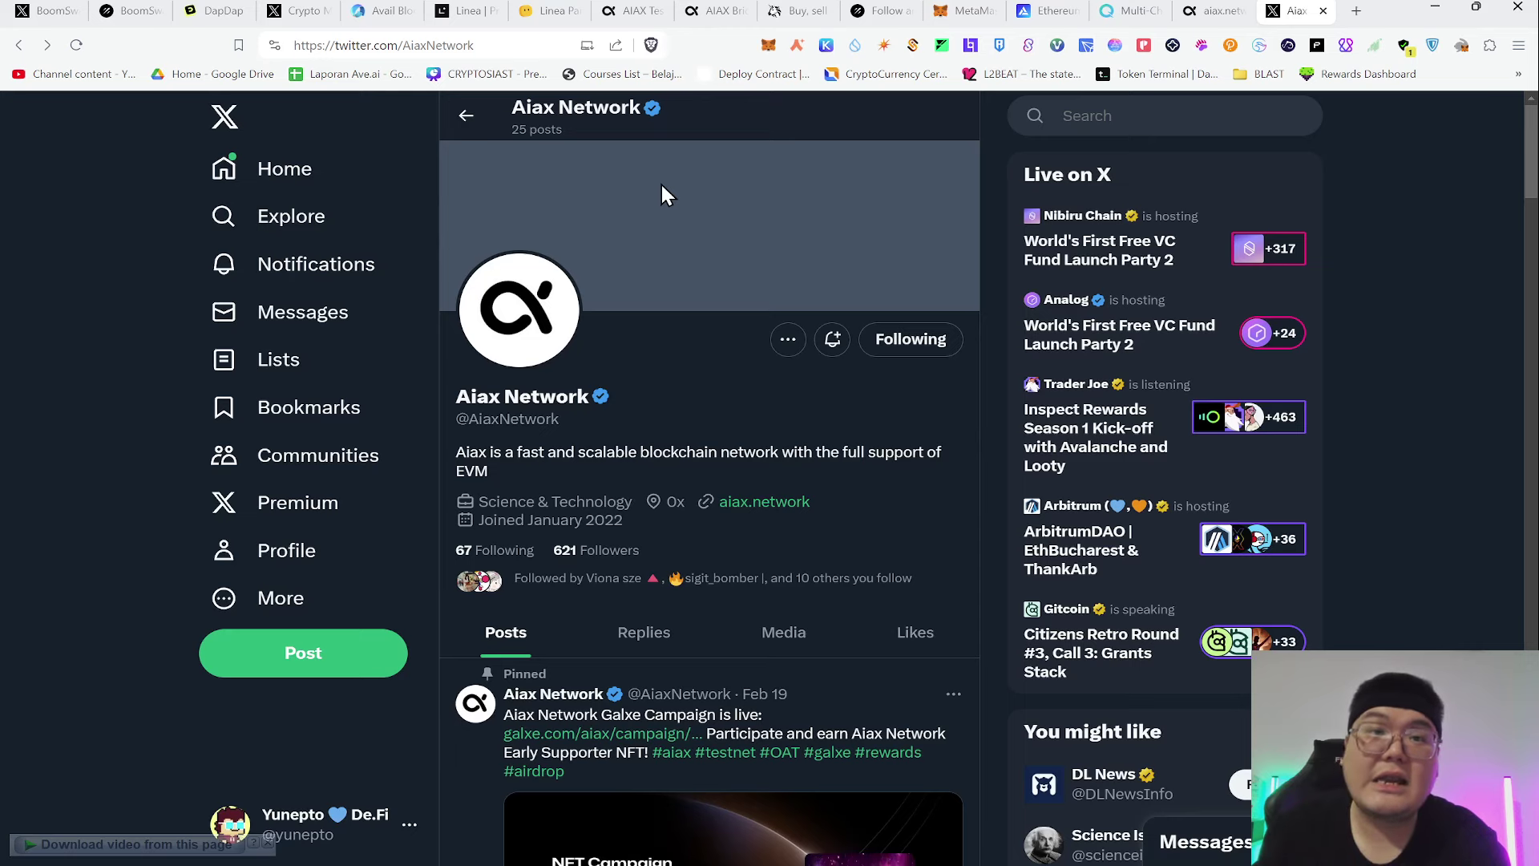
pyautogui.click(646, 12)
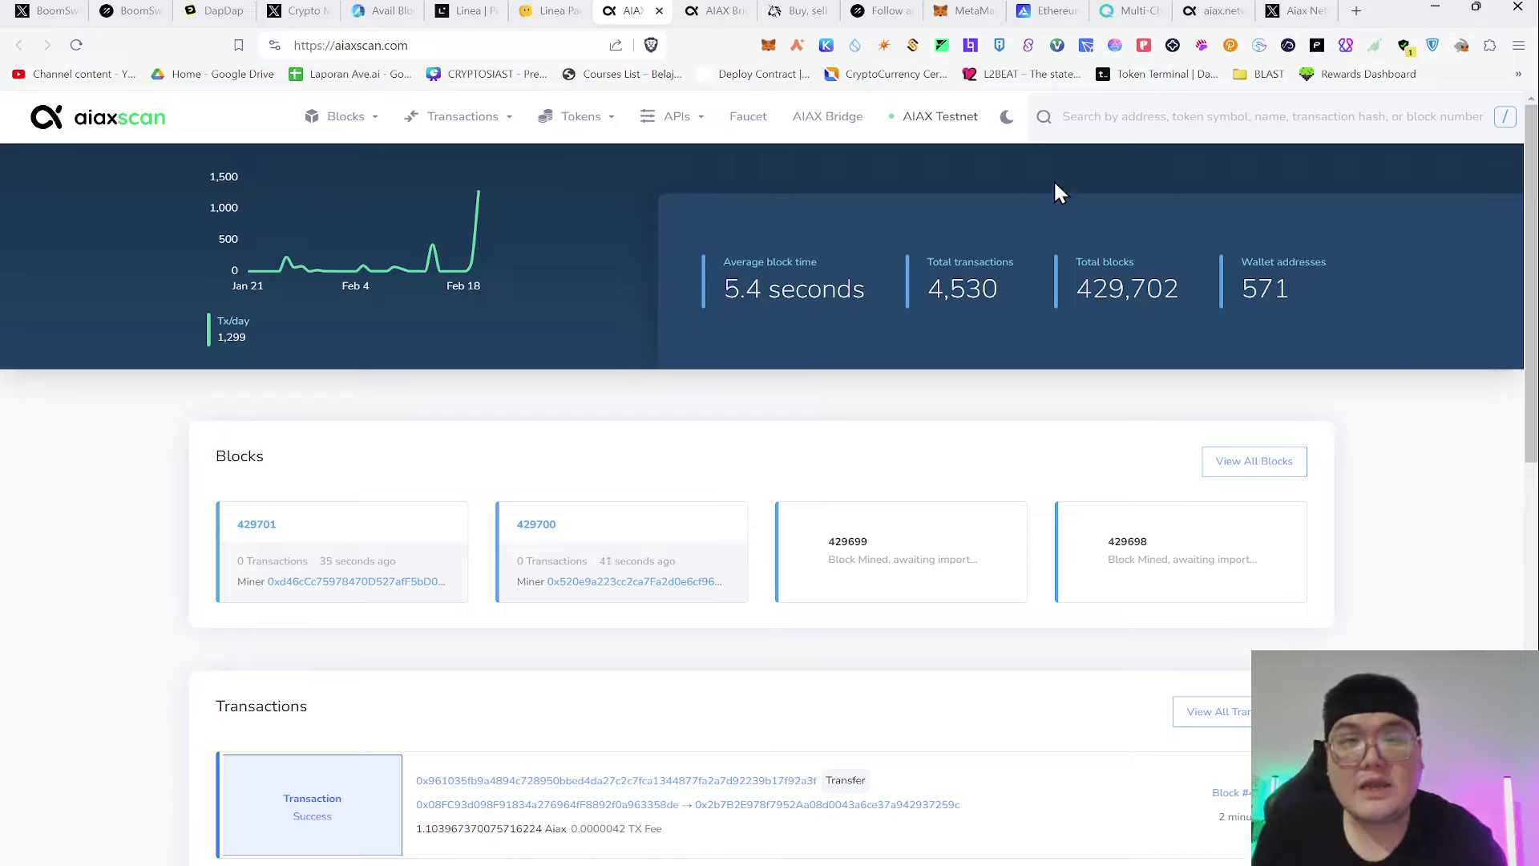
# Review the MetaMask wallet's 75.437 GoerliETH, network list and NFTs, then go to the Alchemy Goerli faucet
pyautogui.click(966, 12)
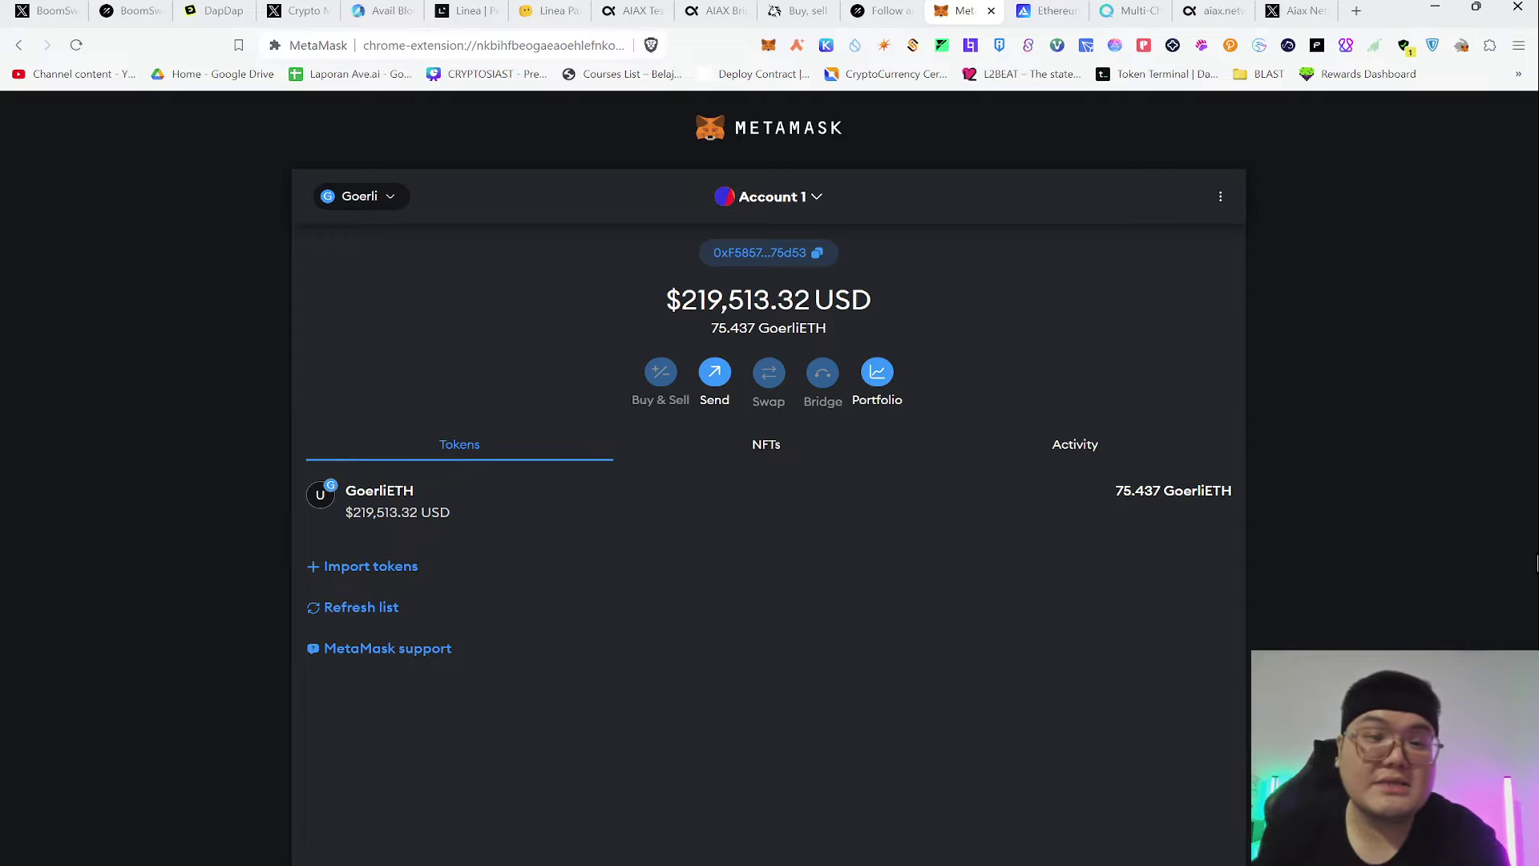
pyautogui.click(375, 201)
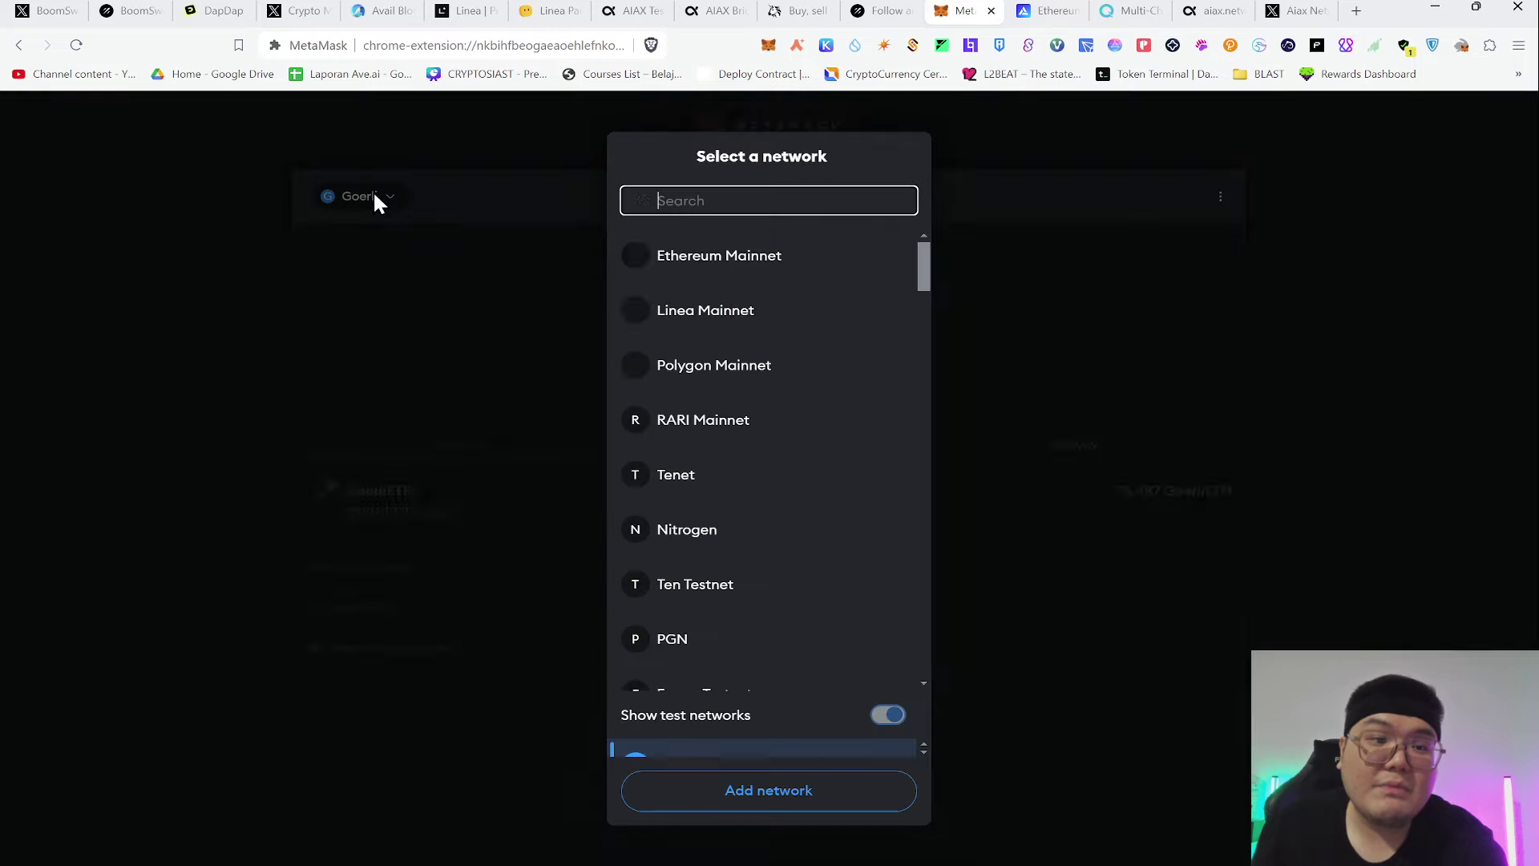
pyautogui.click(387, 274)
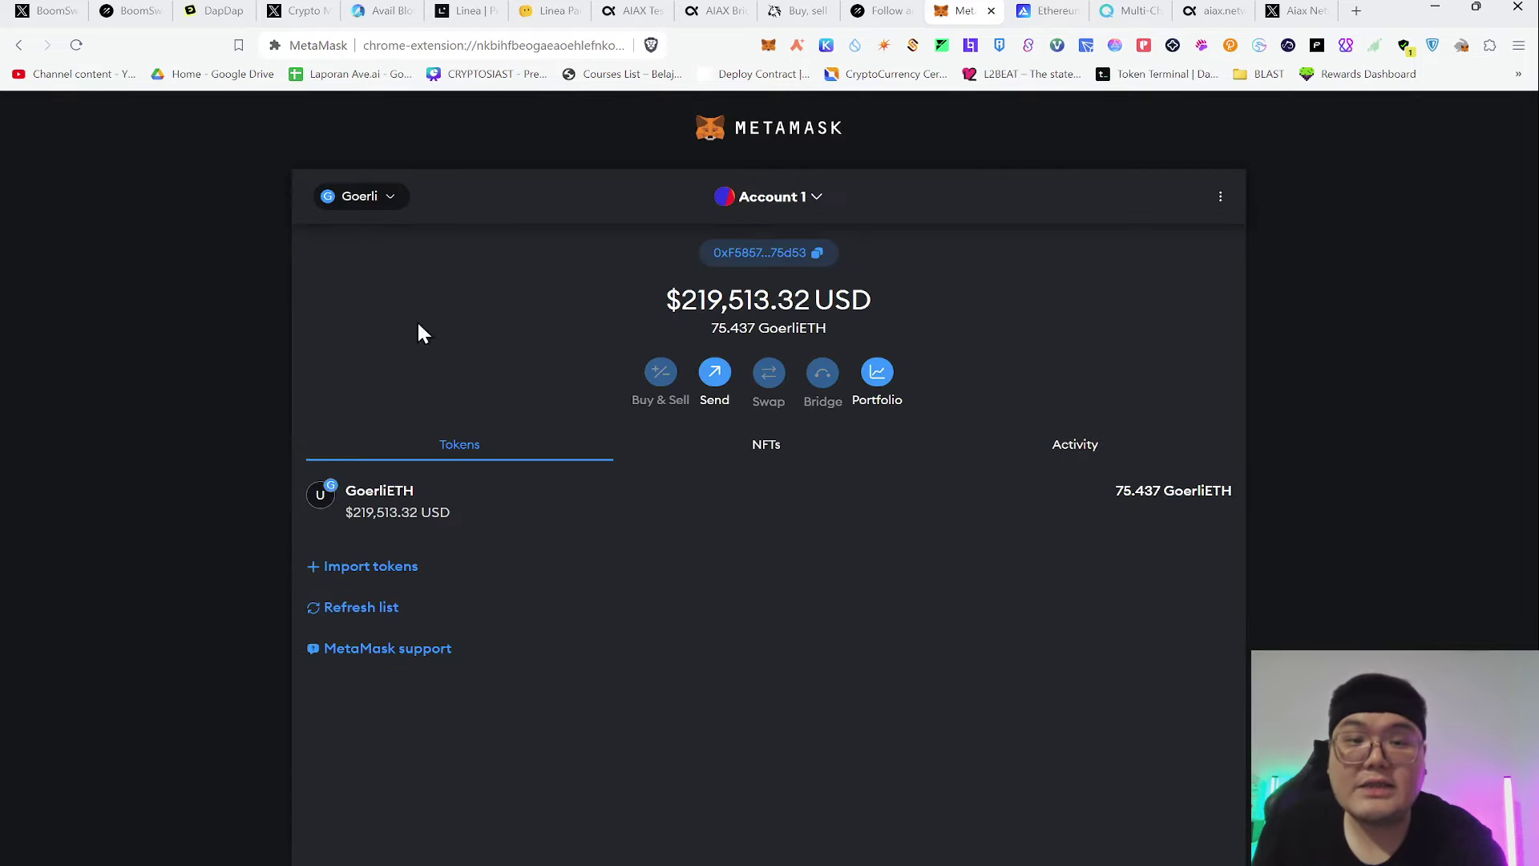
pyautogui.click(713, 449)
pyautogui.click(533, 450)
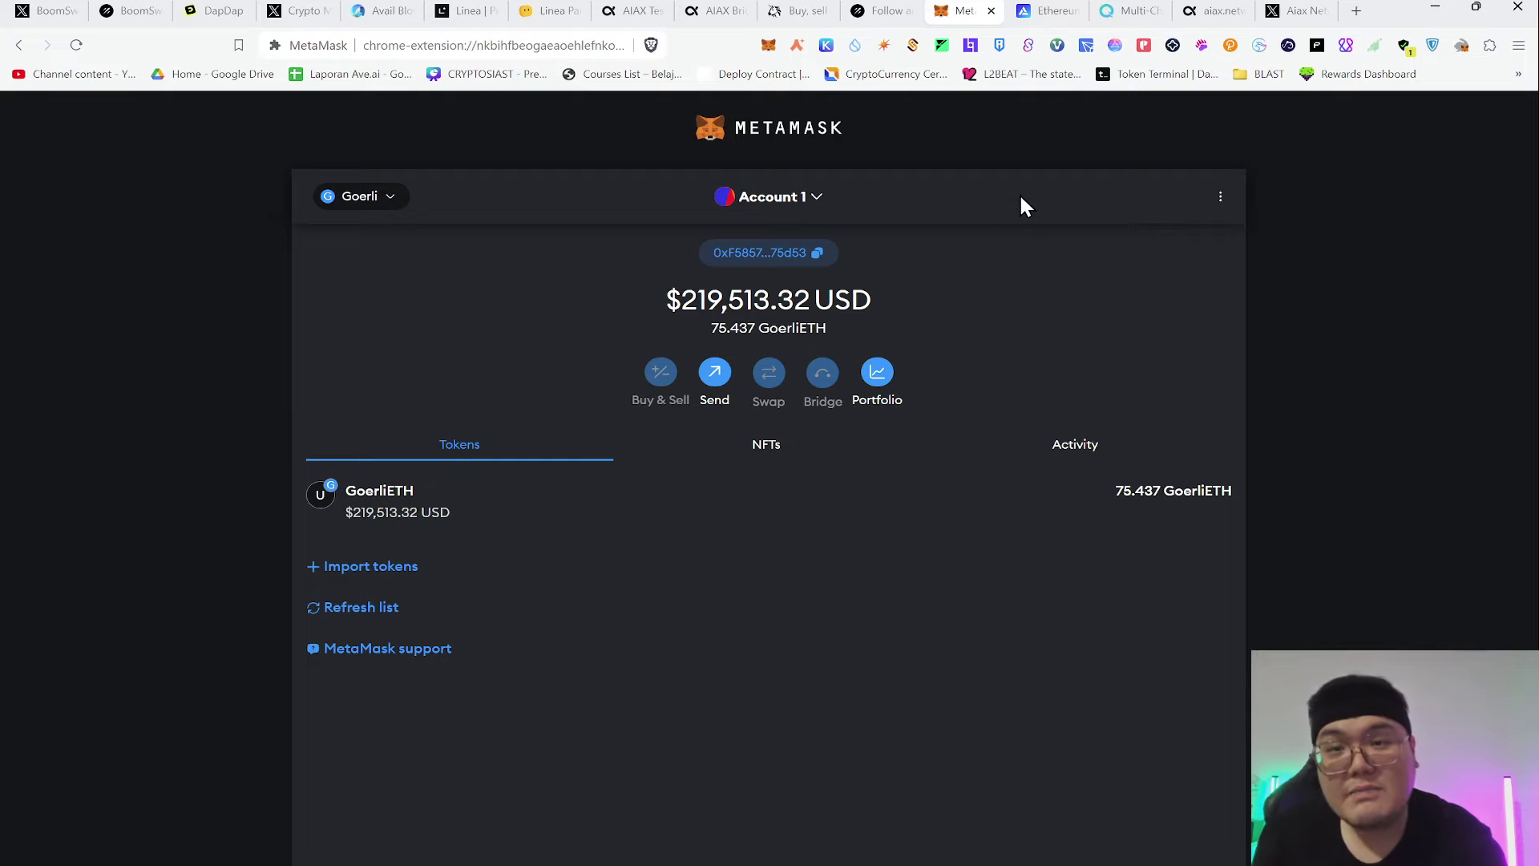
pyautogui.click(1048, 10)
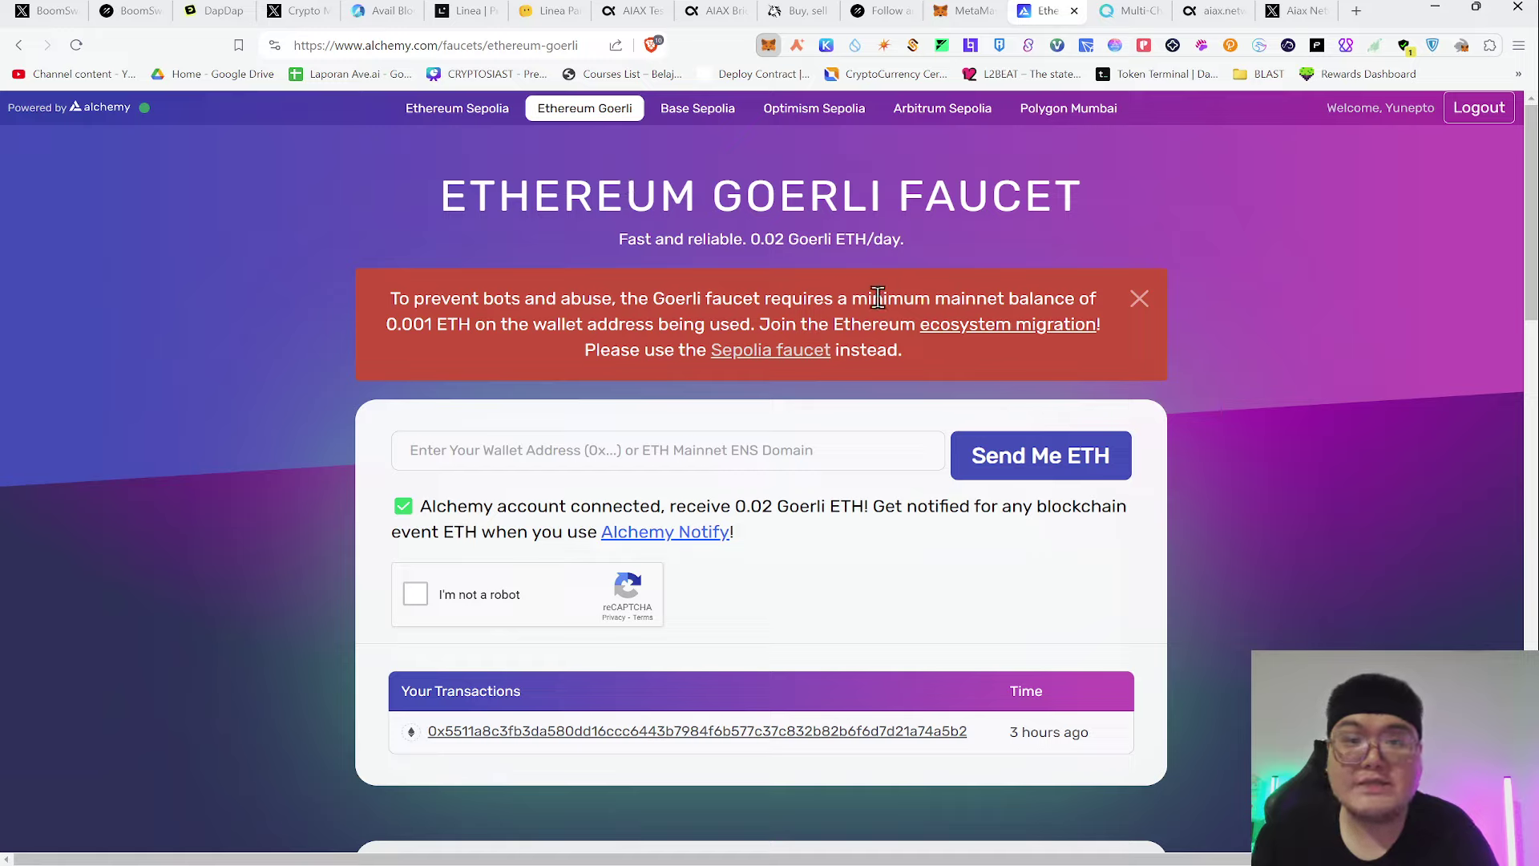
# Paste the wallet address into the Alchemy faucet's address field
pyautogui.click(762, 450)
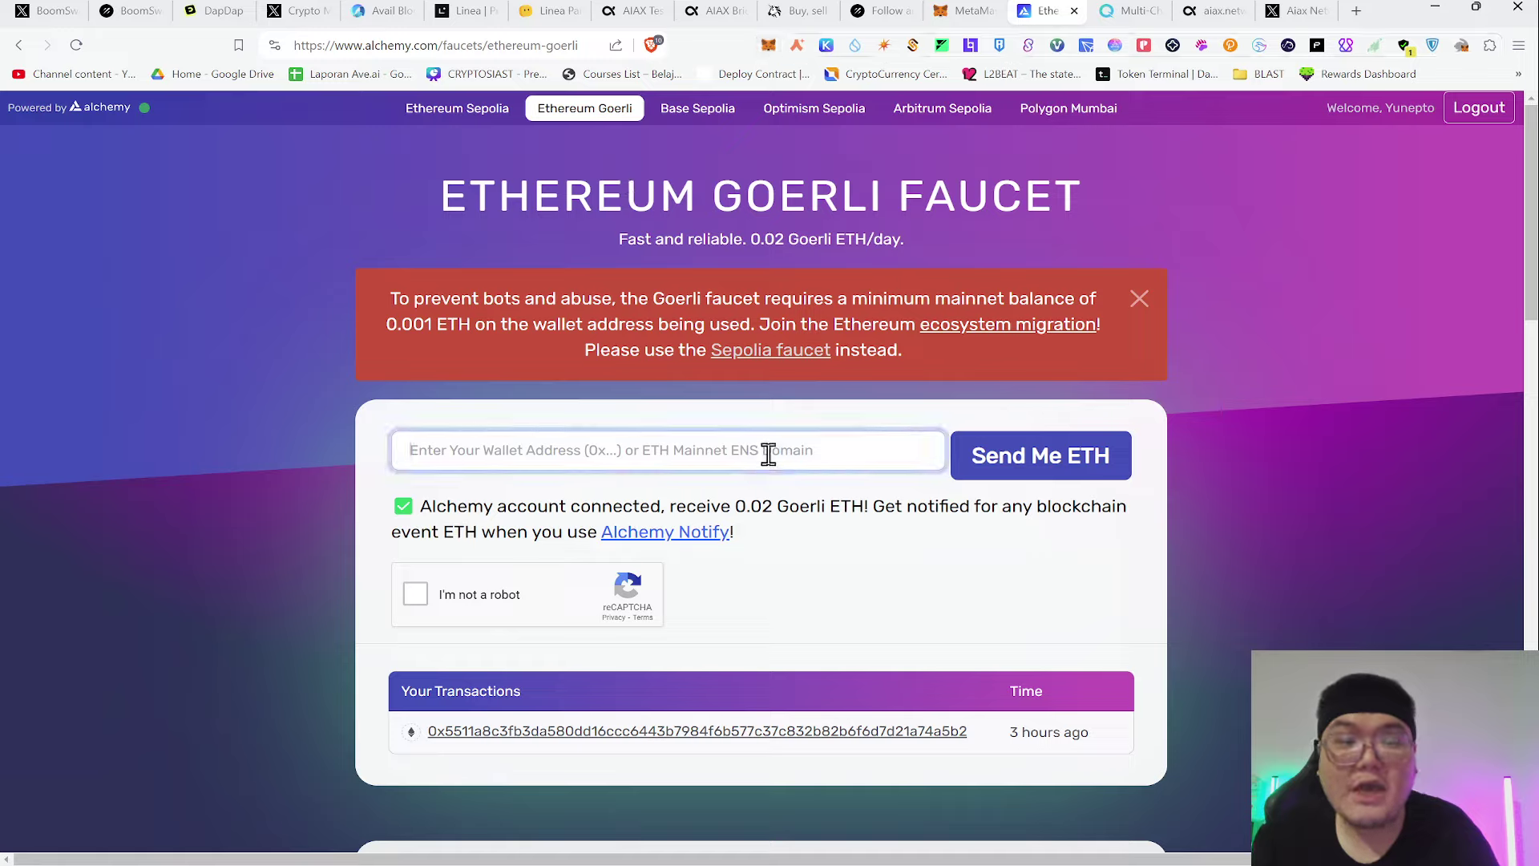
pyautogui.write('0xF5857724D9006613F6f9587ceE20d02A0Bb75d53')
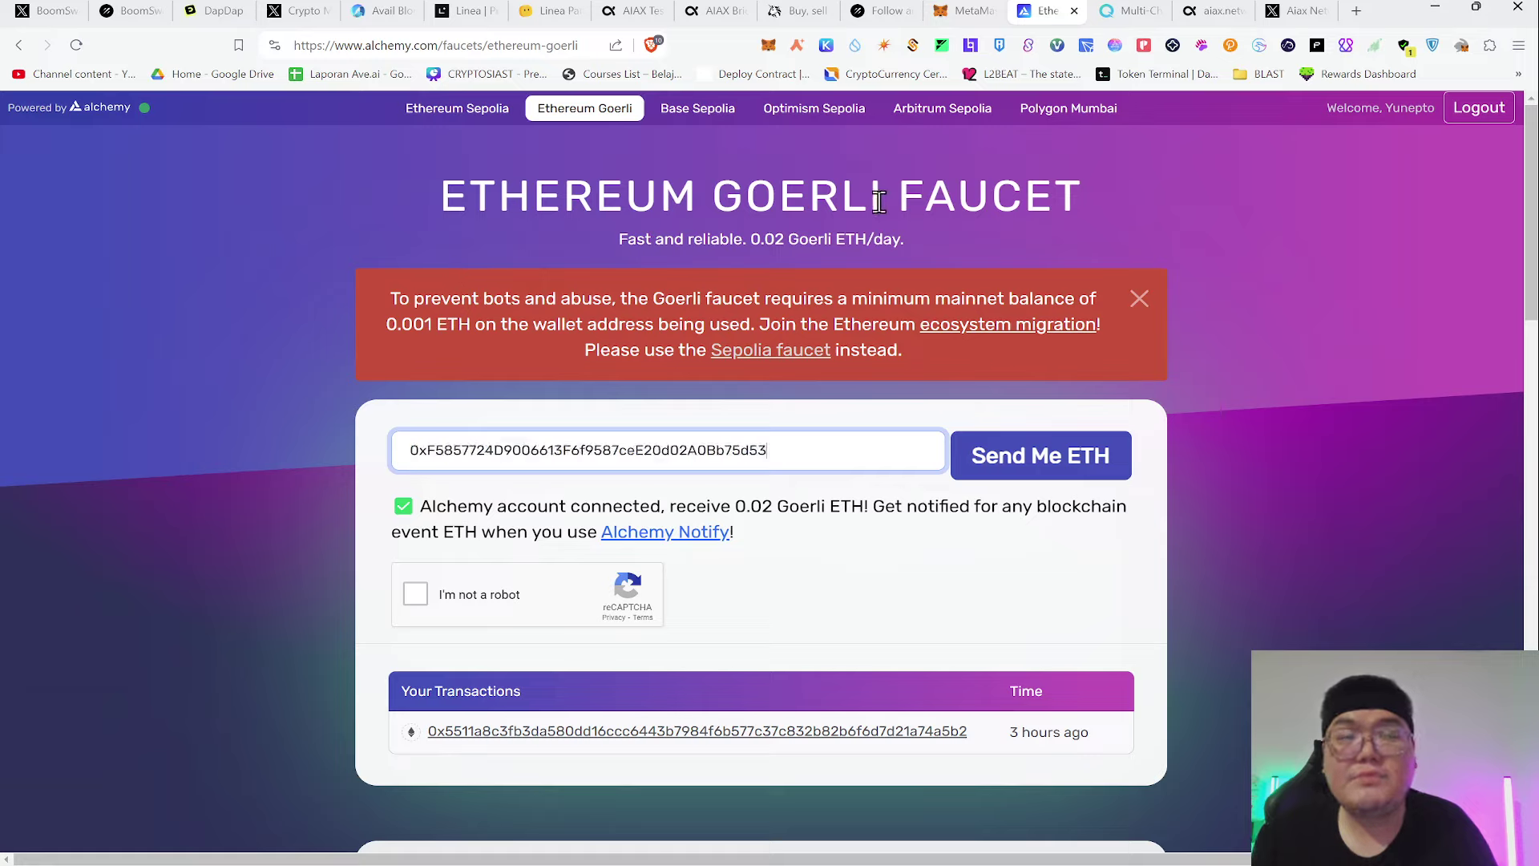
pyautogui.moveTo(381, 325); pyautogui.dragTo(470, 327)
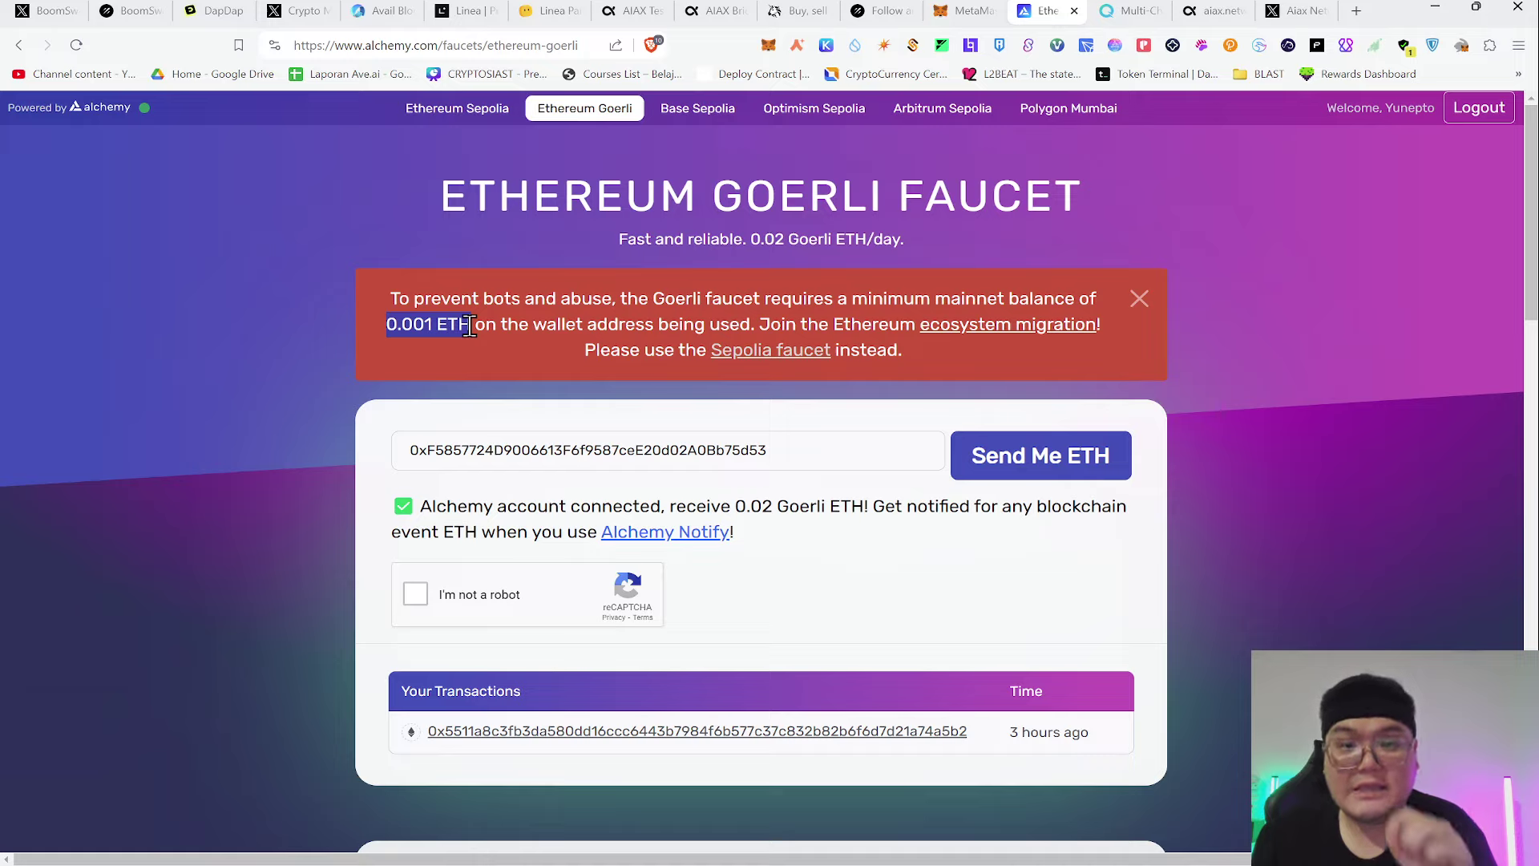
# Start the 'I'm not a robot' check and select the motorcycle tiles
pyautogui.click(415, 594)
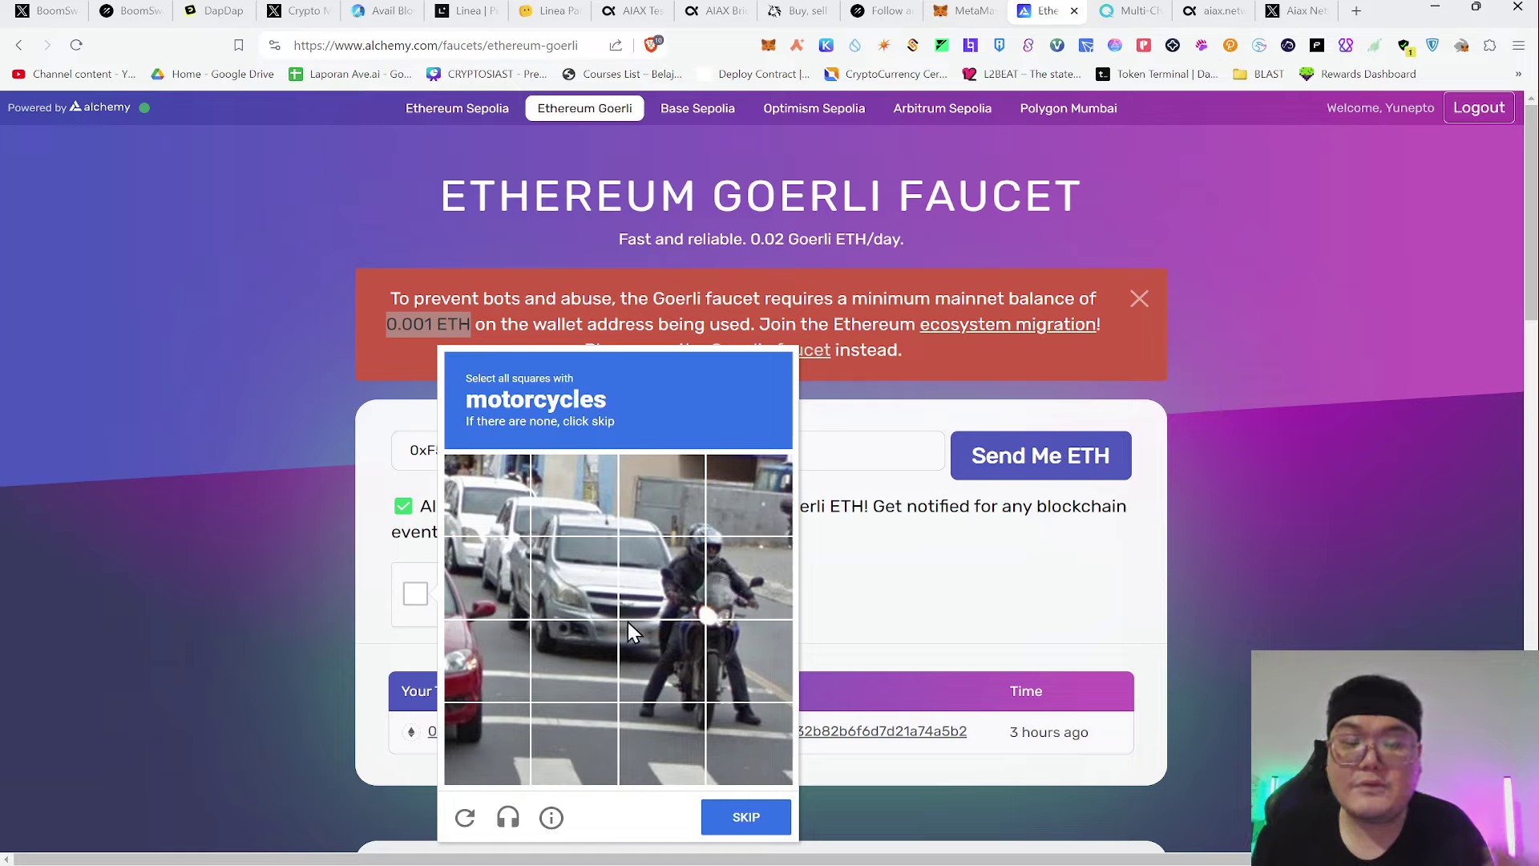
pyautogui.click(662, 659)
pyautogui.click(747, 659)
pyautogui.click(747, 576)
pyautogui.click(678, 613)
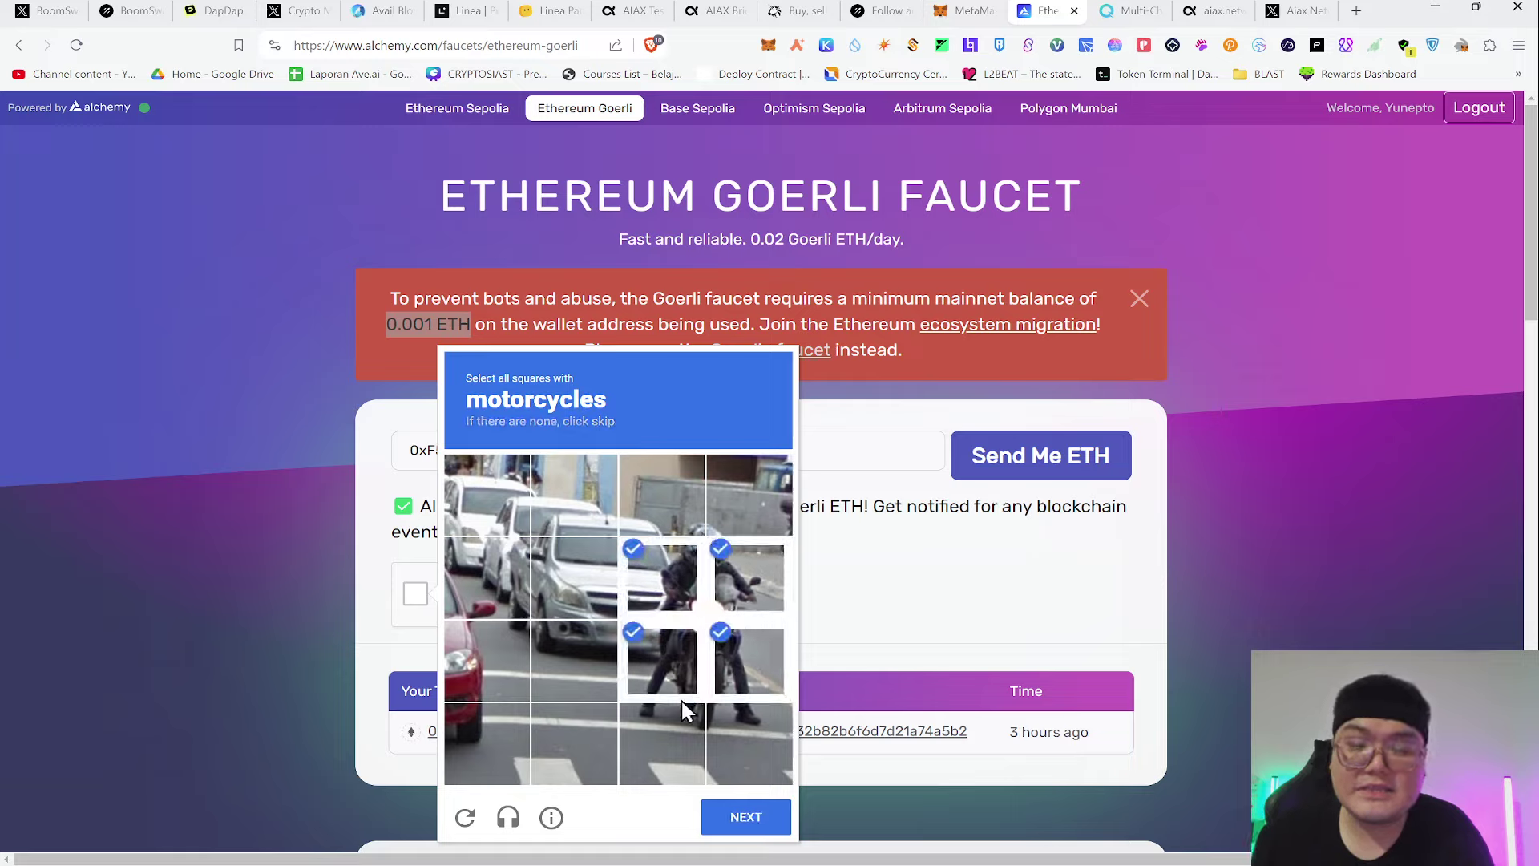
pyautogui.click(746, 816)
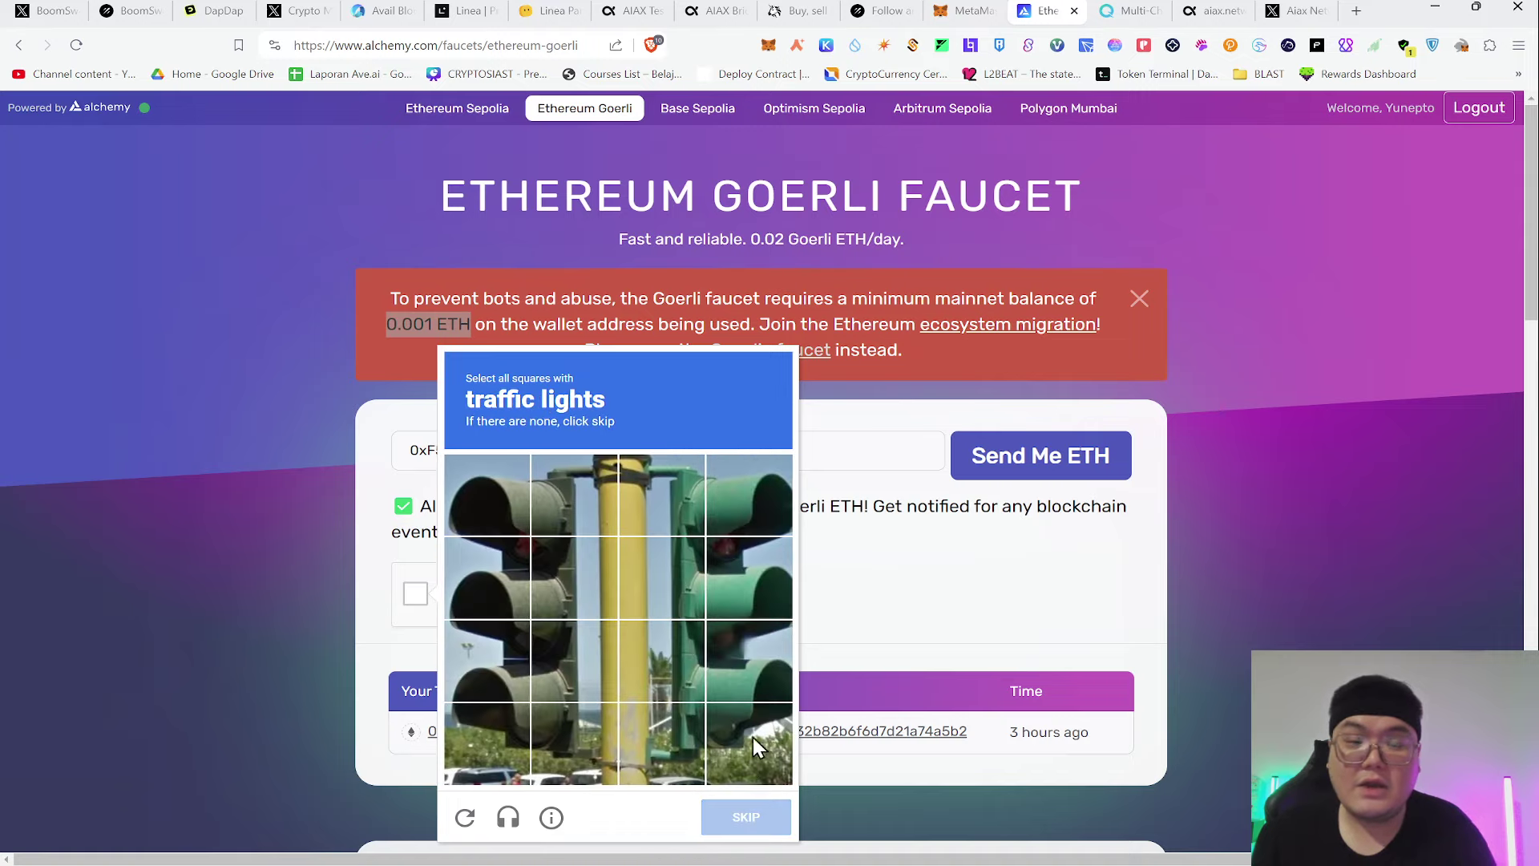
# Select every traffic-light tile and verify to pass the reCAPTCHA
pyautogui.click(491, 499)
pyautogui.click(562, 501)
pyautogui.click(561, 582)
pyautogui.click(493, 581)
pyautogui.click(502, 668)
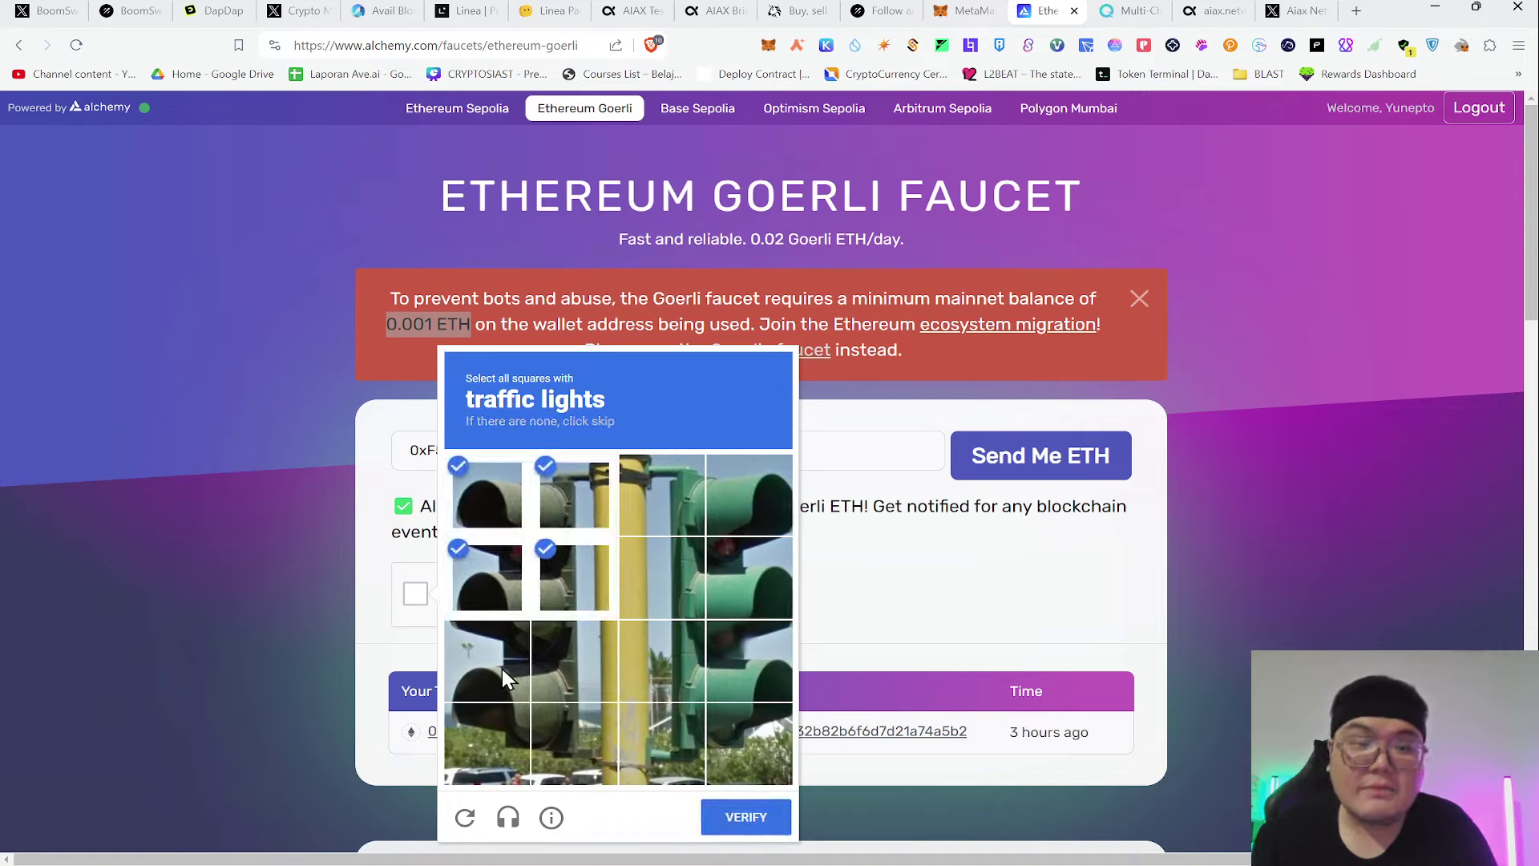
pyautogui.click(561, 666)
pyautogui.click(540, 730)
pyautogui.click(488, 742)
pyautogui.click(720, 714)
pyautogui.click(745, 678)
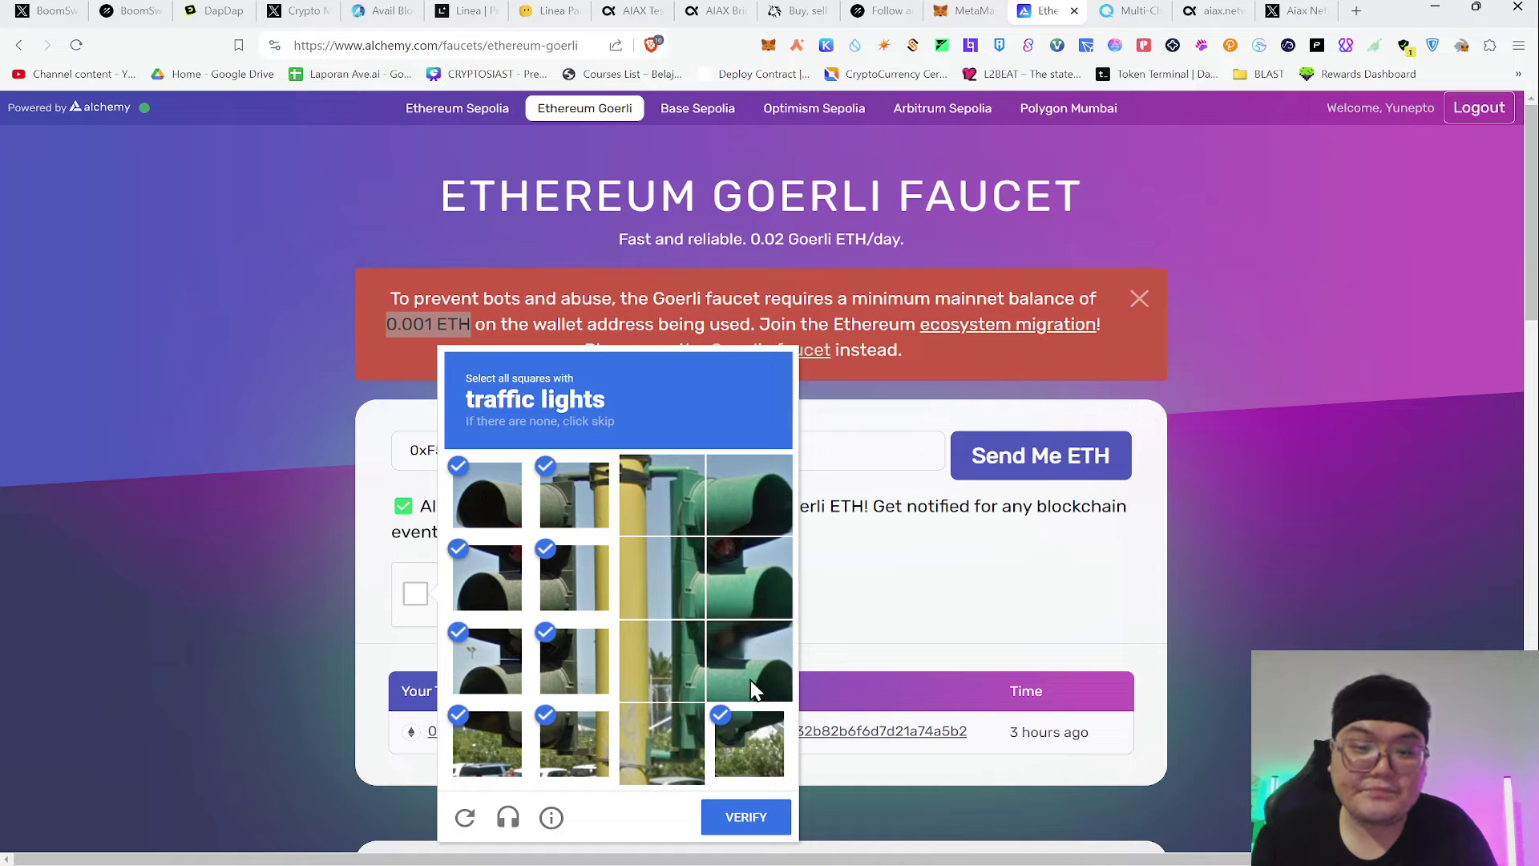
pyautogui.click(749, 553)
pyautogui.click(748, 497)
pyautogui.click(690, 502)
pyautogui.click(669, 577)
pyautogui.click(677, 653)
pyautogui.click(688, 742)
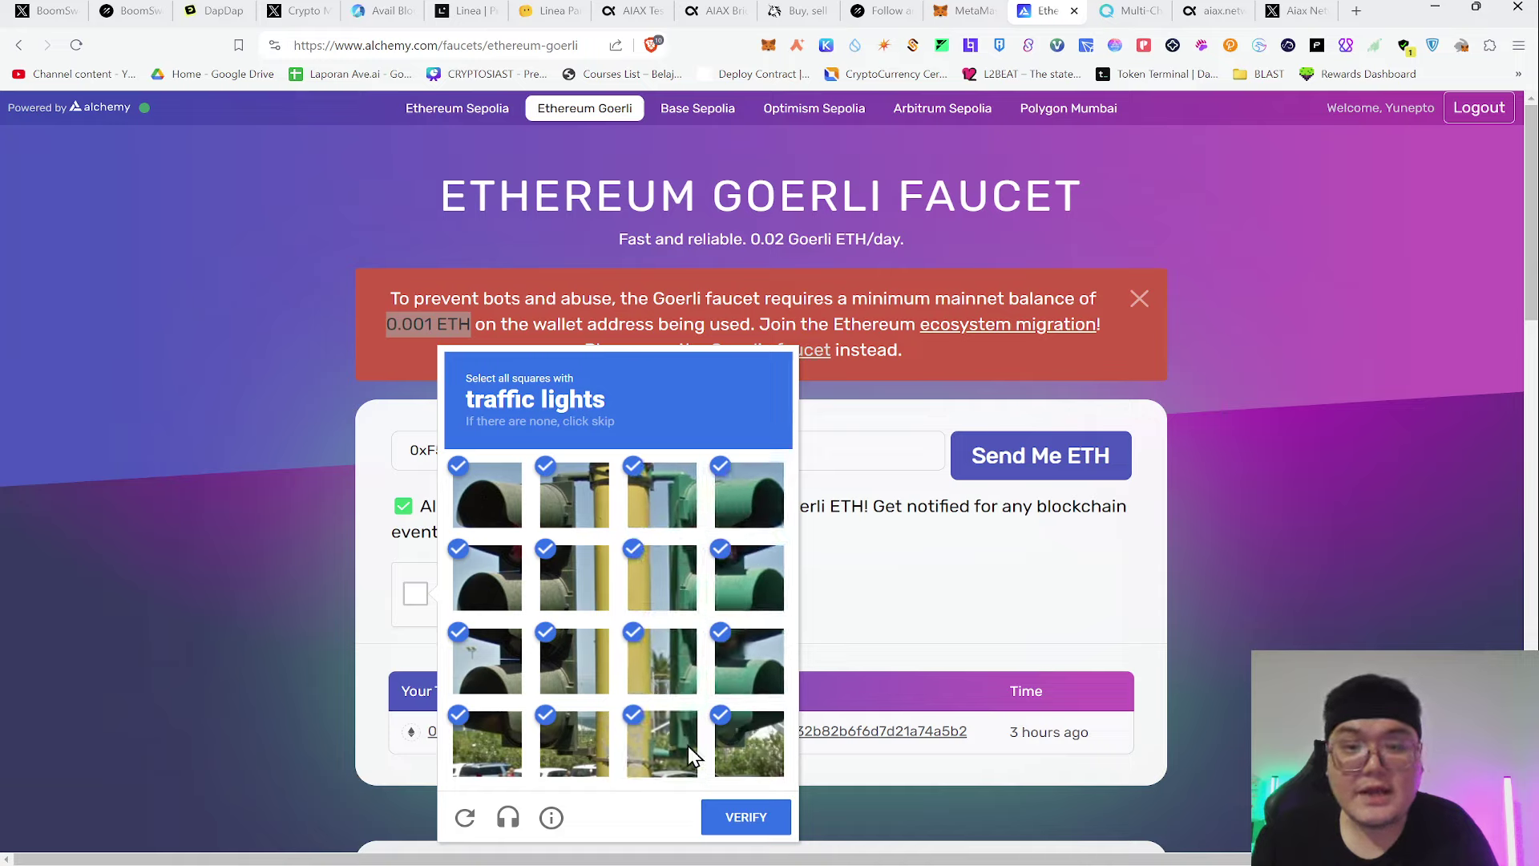
pyautogui.click(766, 815)
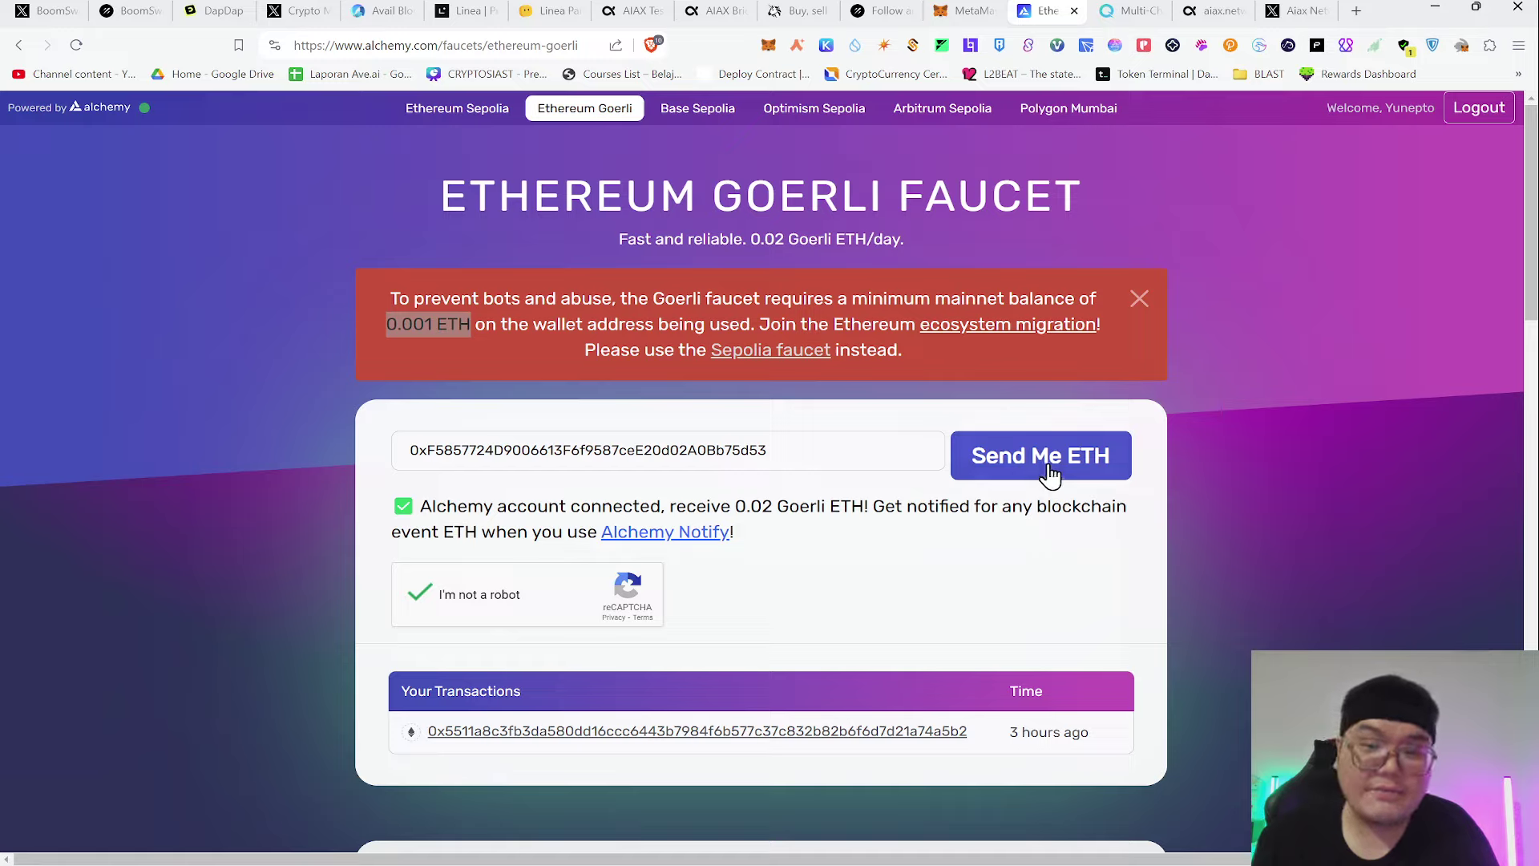
# Recheck the entered wallet address, then move to the QuickNode Multi-Chain Faucet
pyautogui.click(890, 454)
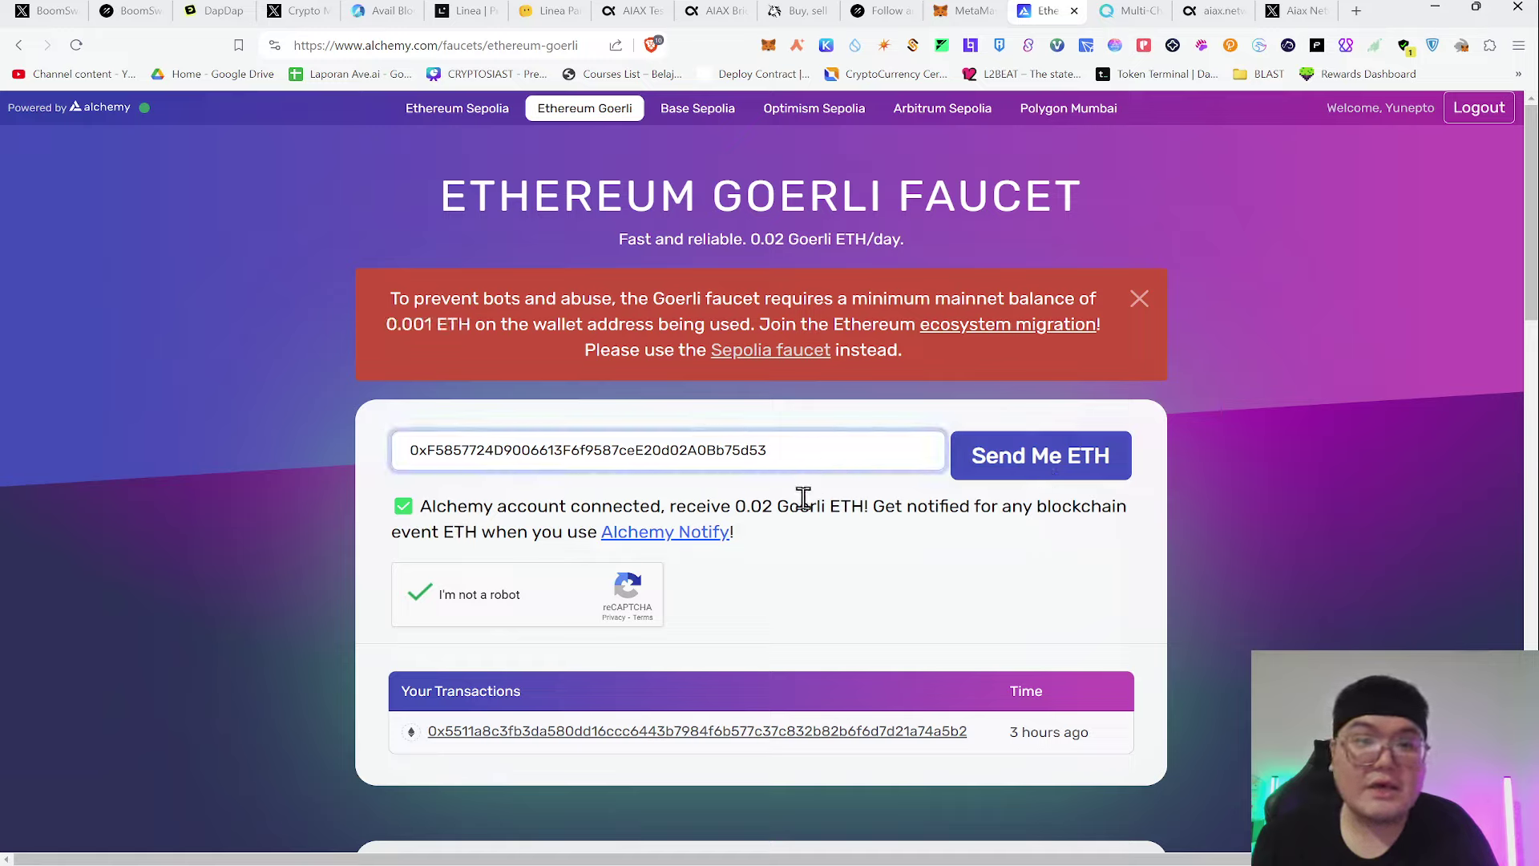
pyautogui.moveTo(735, 508); pyautogui.dragTo(869, 507)
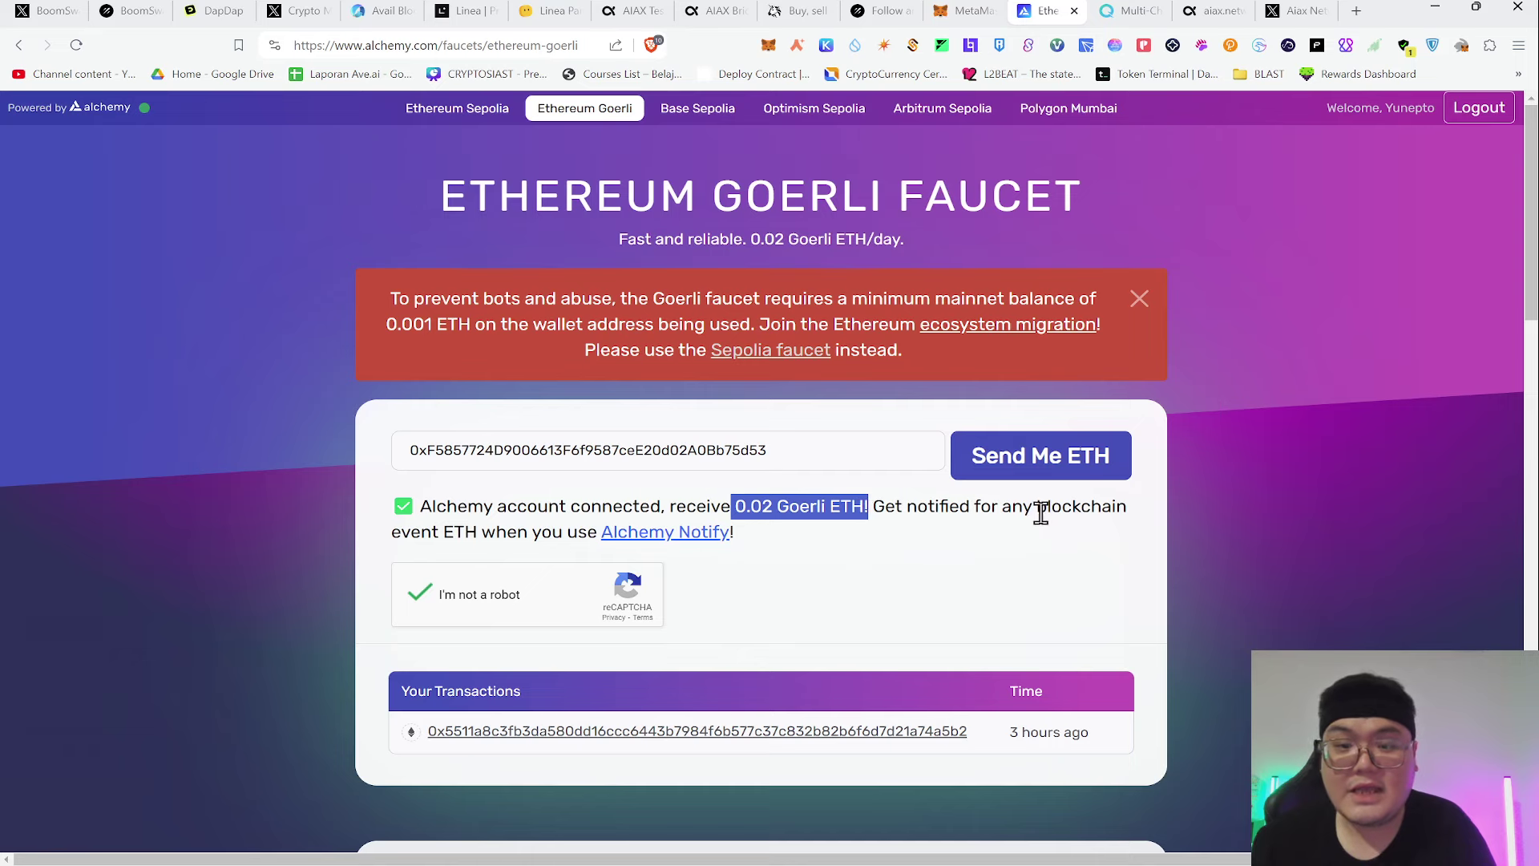
pyautogui.scroll(-3, 937, 583)
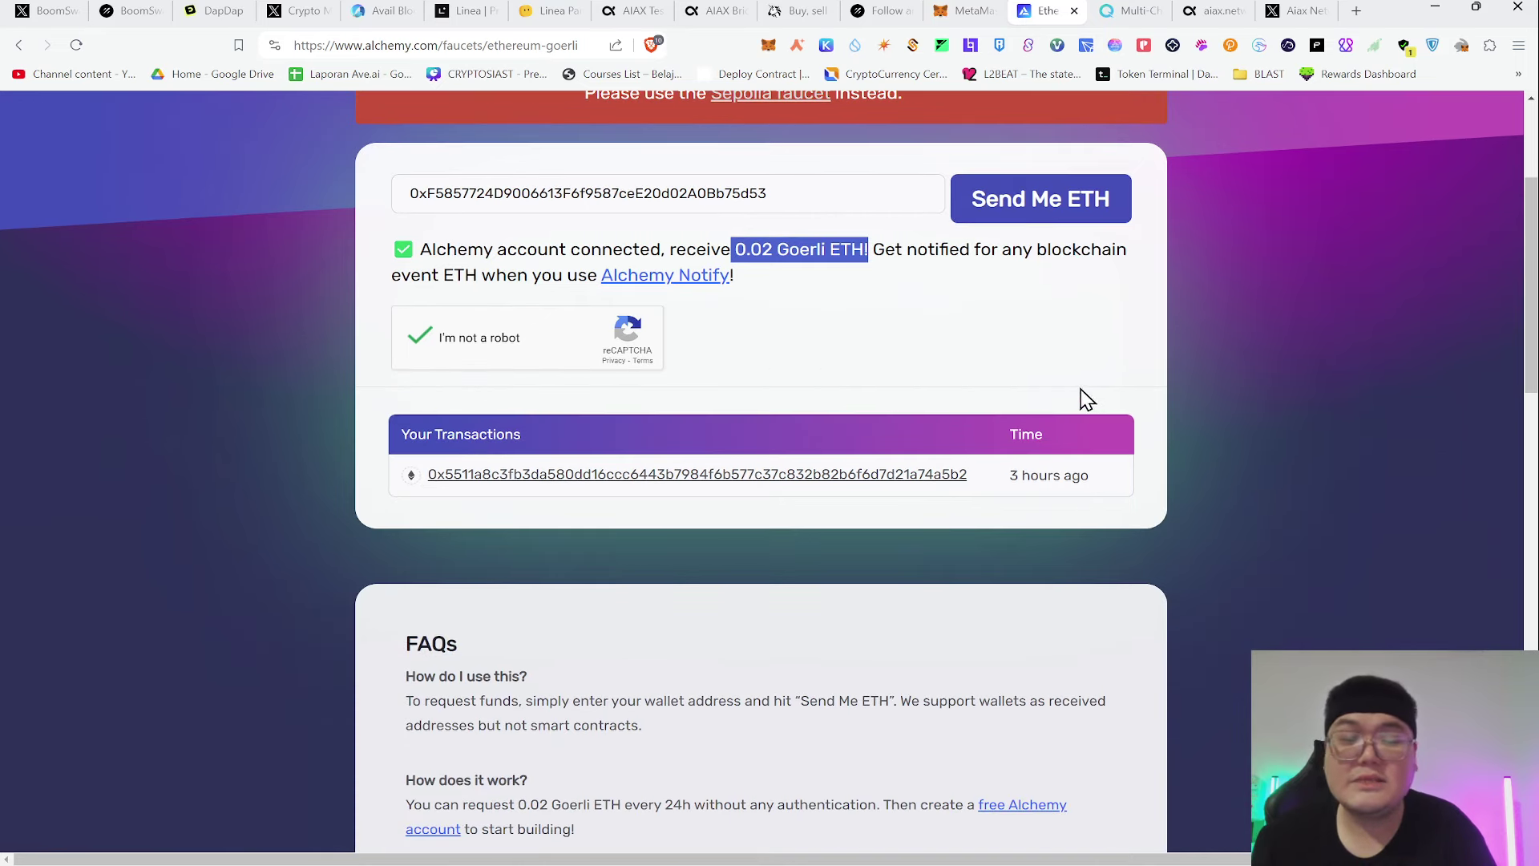
pyautogui.scroll(3, 1085, 398)
pyautogui.click(1119, 11)
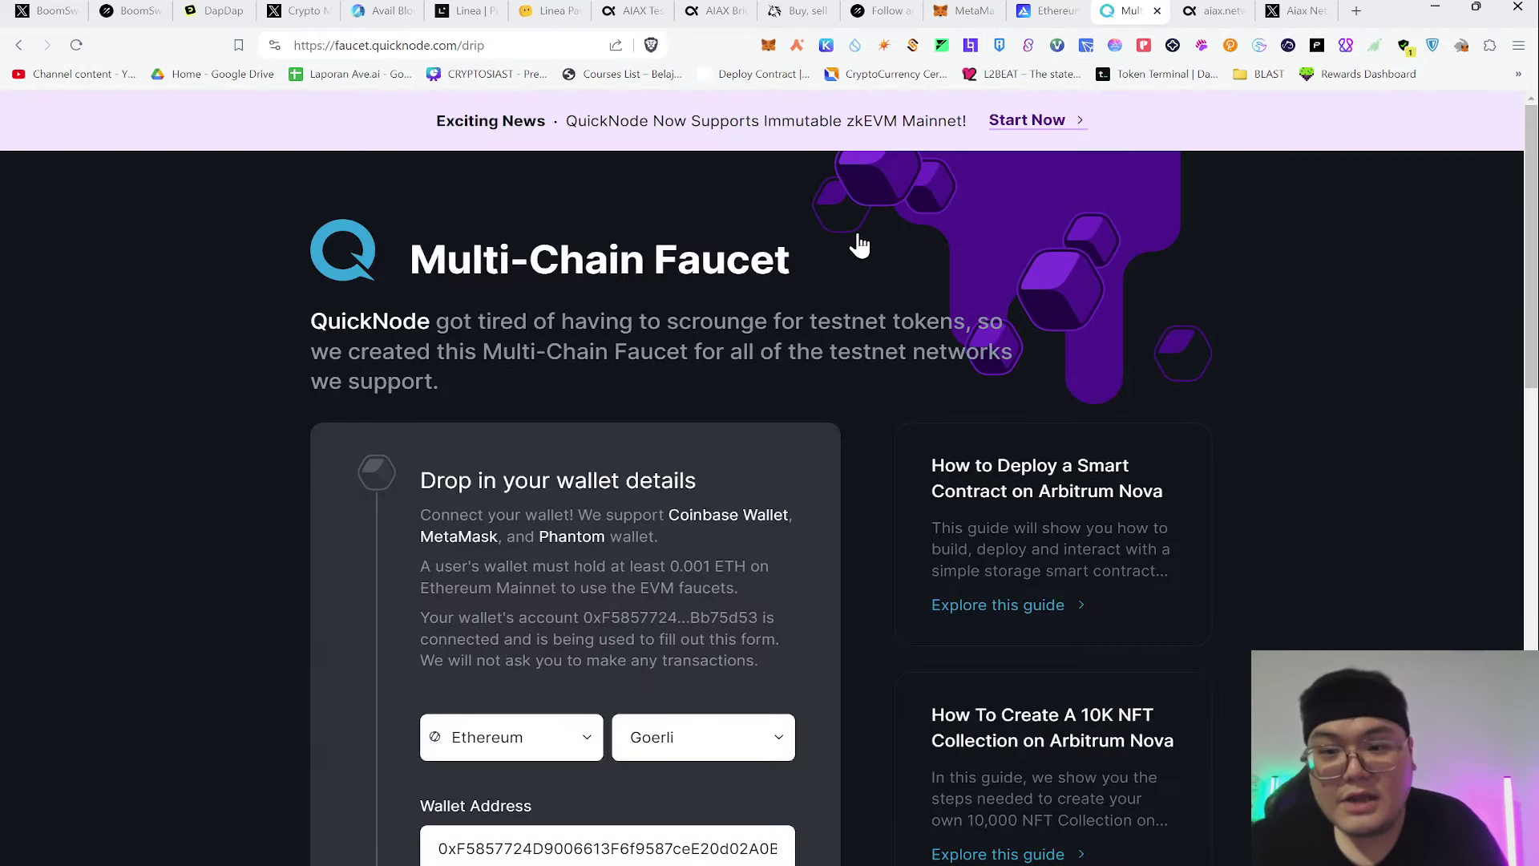
# Submit the Ethereum Goerli chain and wallet address on the QuickNode faucet
pyautogui.scroll(-2, 770, 288)
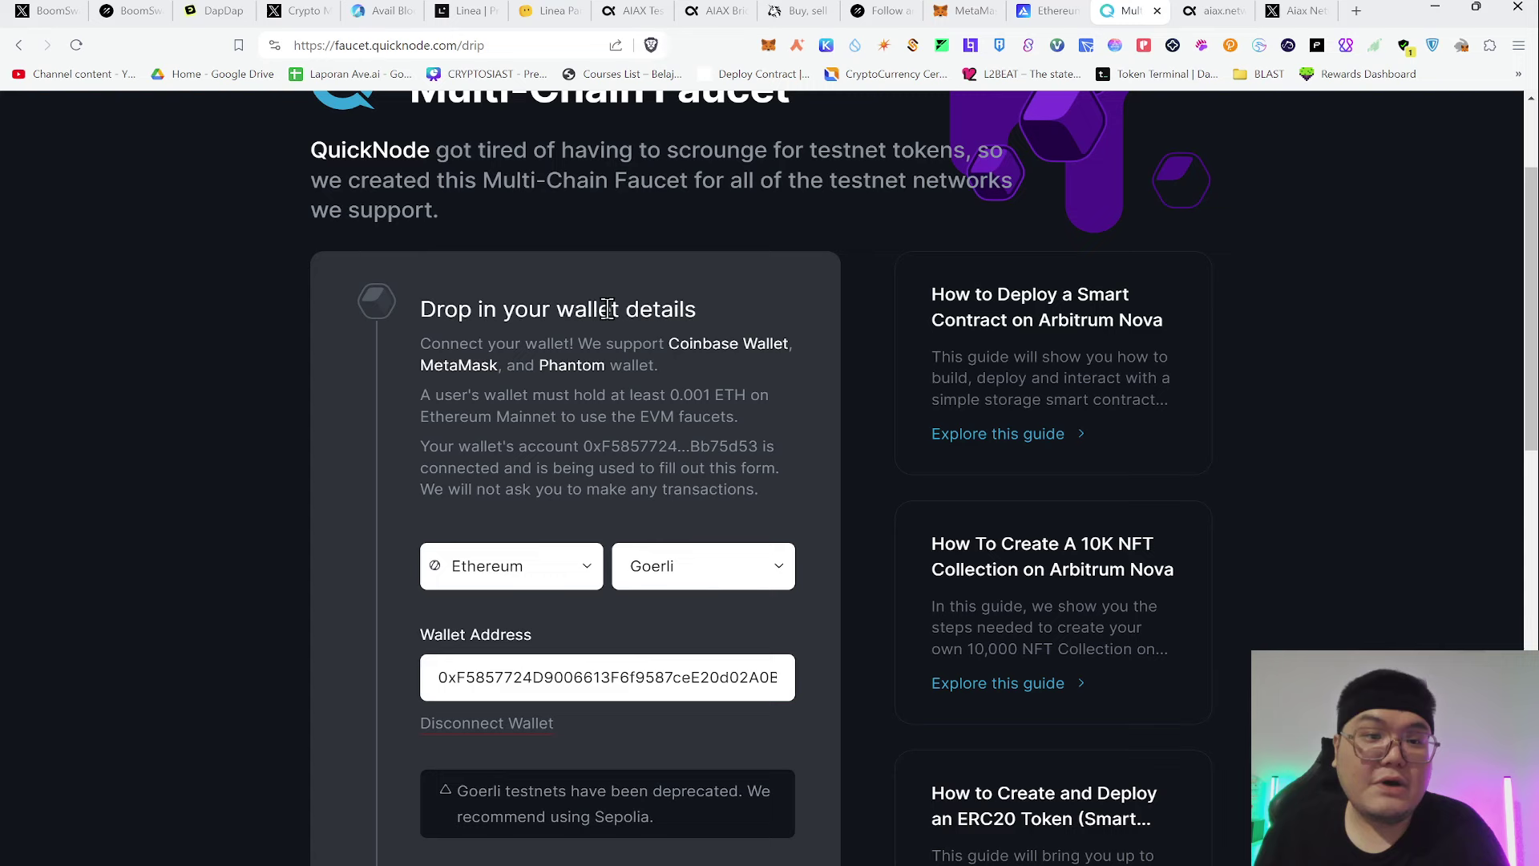
pyautogui.scroll(2, 799, 325)
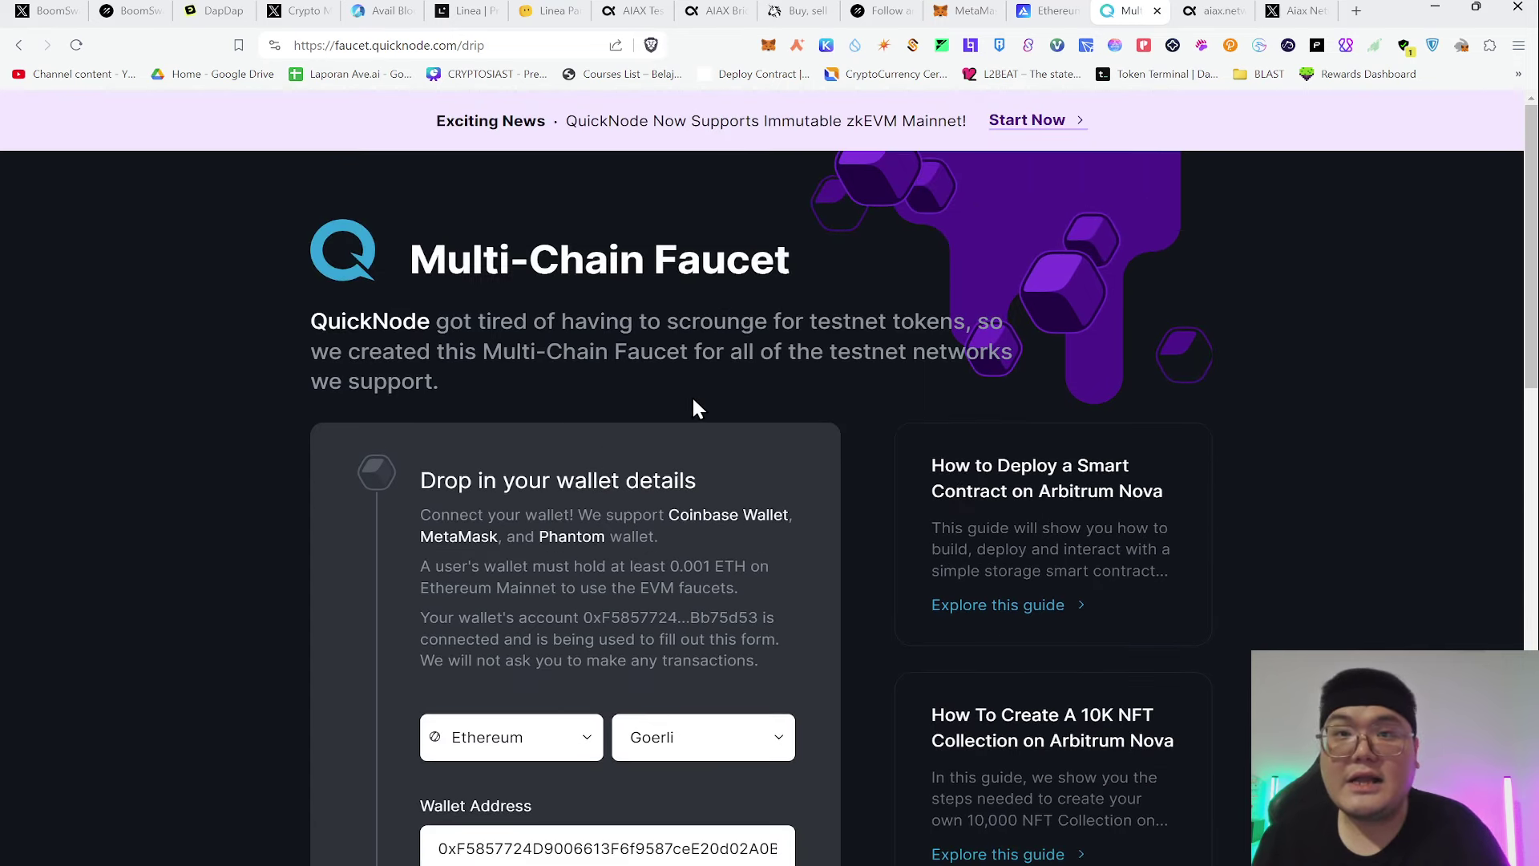
pyautogui.scroll(-2, 691, 396)
pyautogui.scroll(-2, 930, 208)
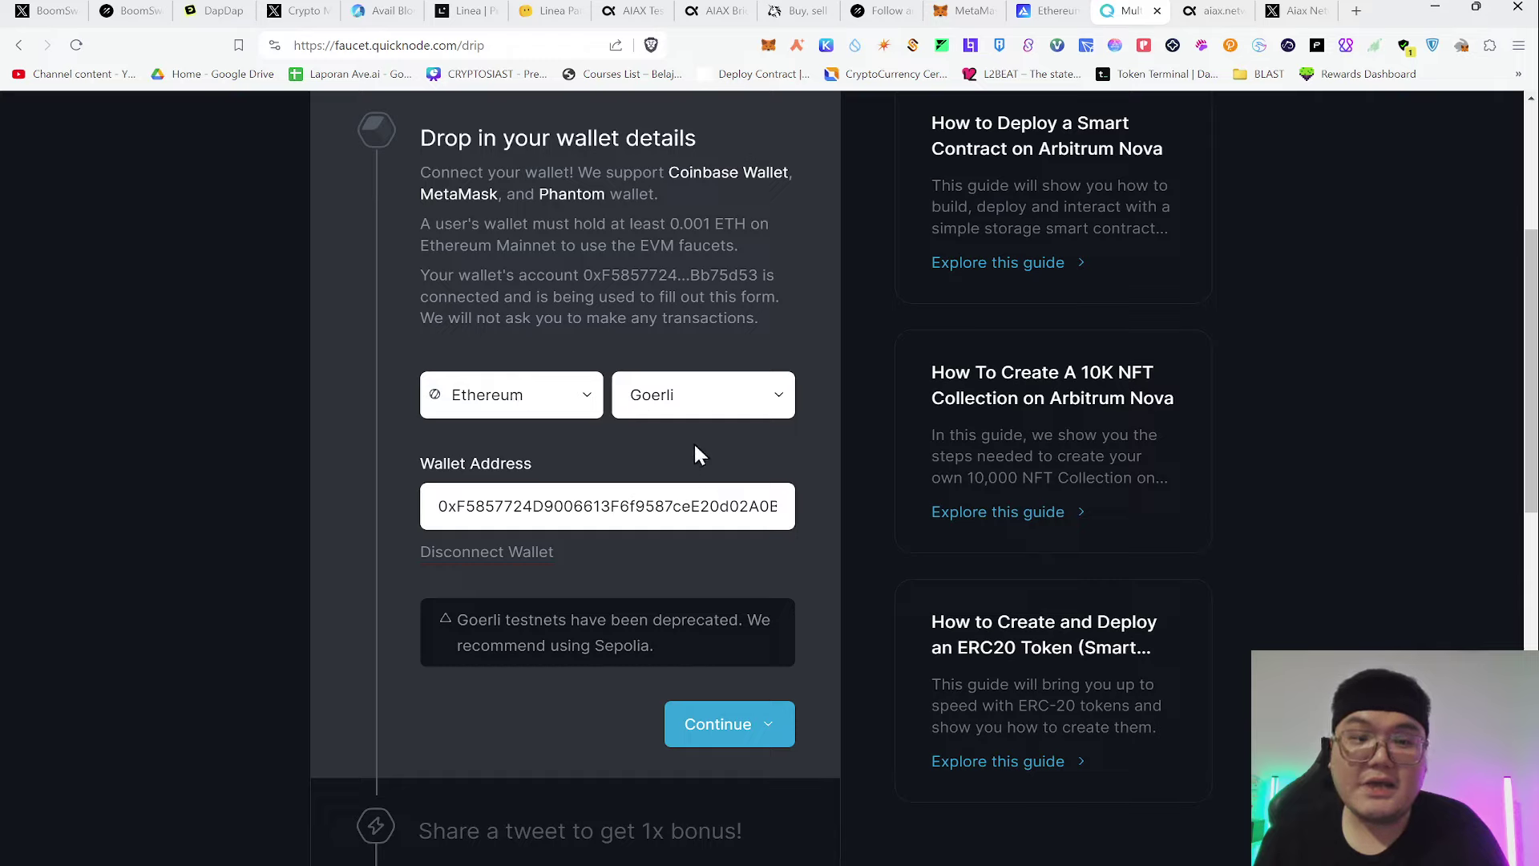
pyautogui.click(767, 708)
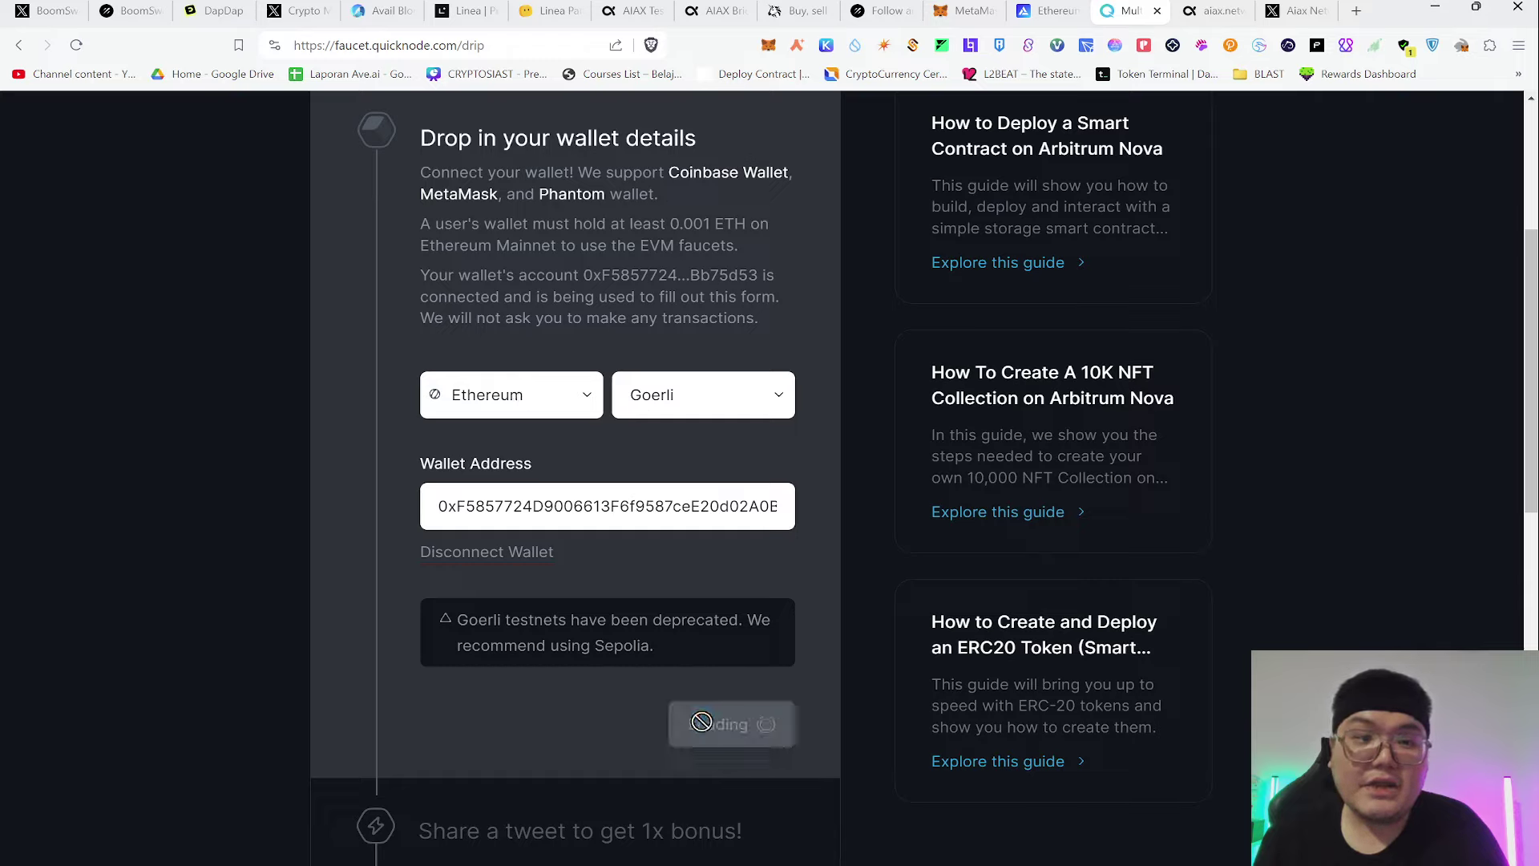
# Request the 0.05 ETH drip without tweeting and receive the 'come back in 12 hours' error
pyautogui.scroll(-1, 877, 530)
pyautogui.scroll(-2, 757, 297)
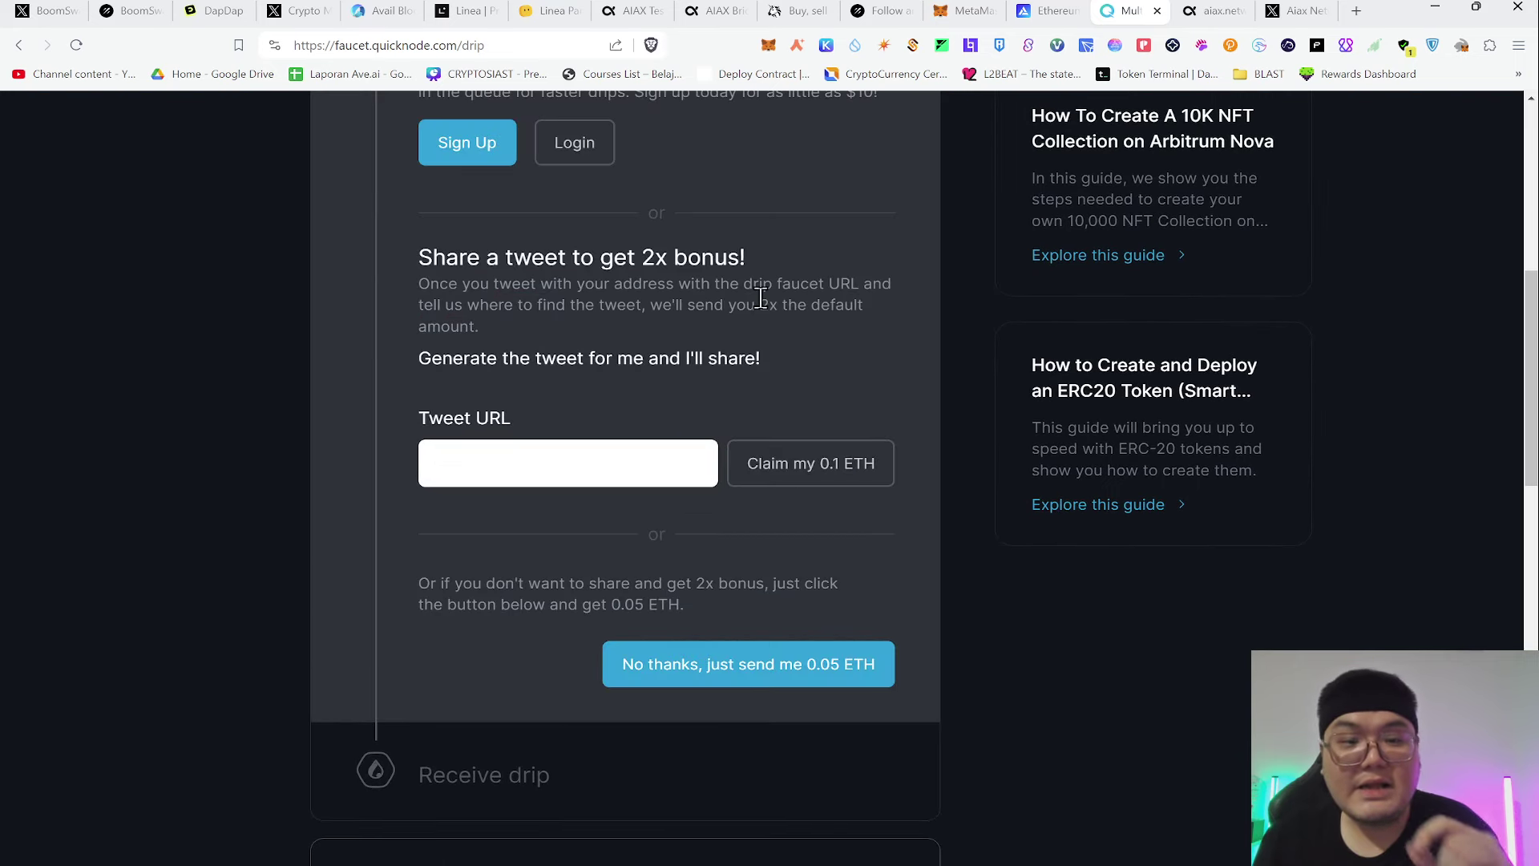
pyautogui.scroll(2, 773, 340)
pyautogui.scroll(-2, 785, 385)
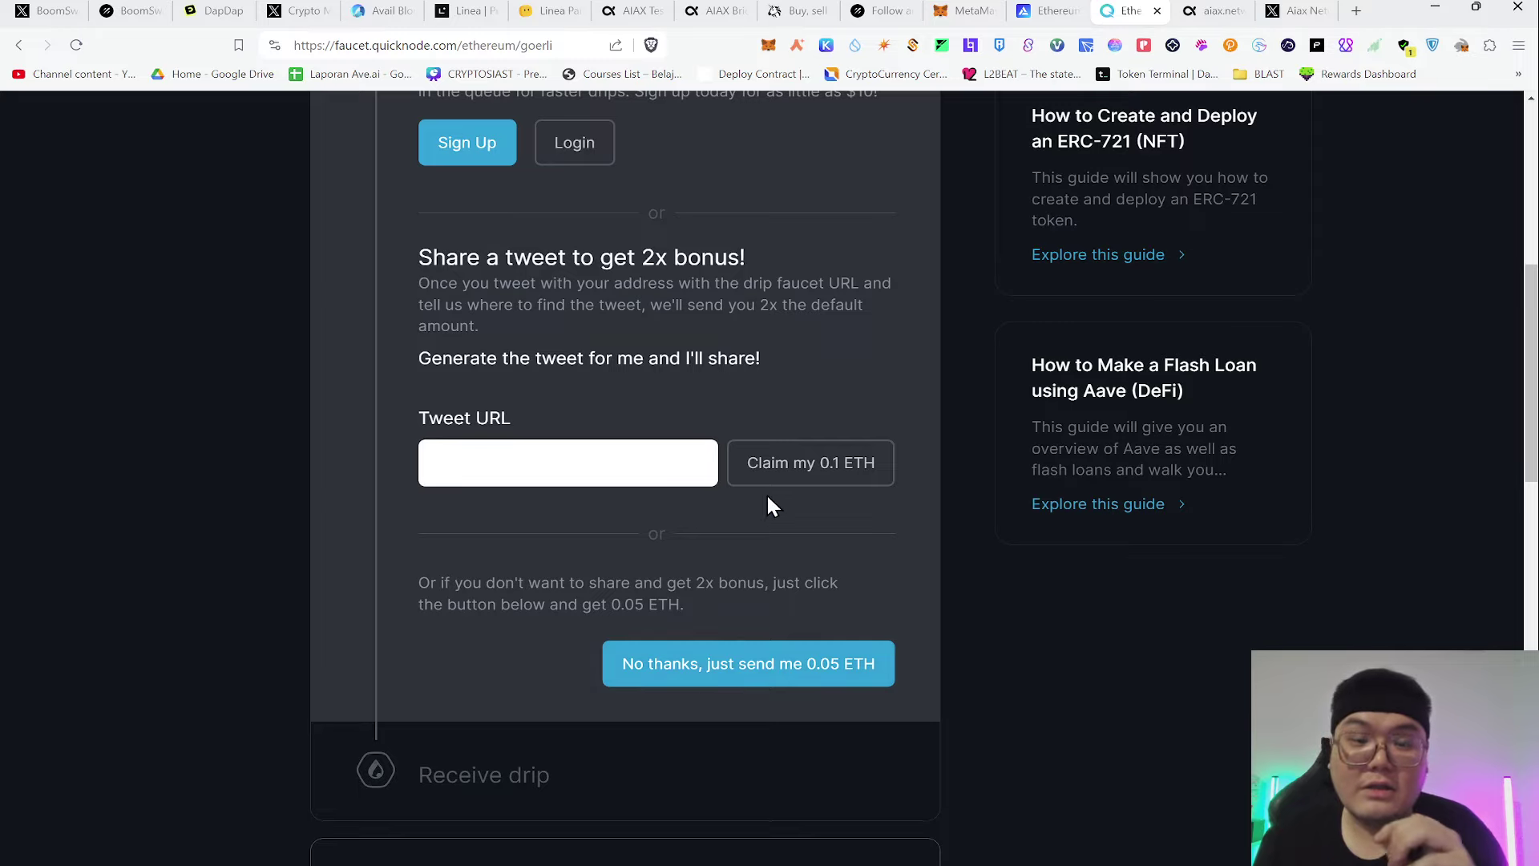
pyautogui.scroll(-2, 767, 499)
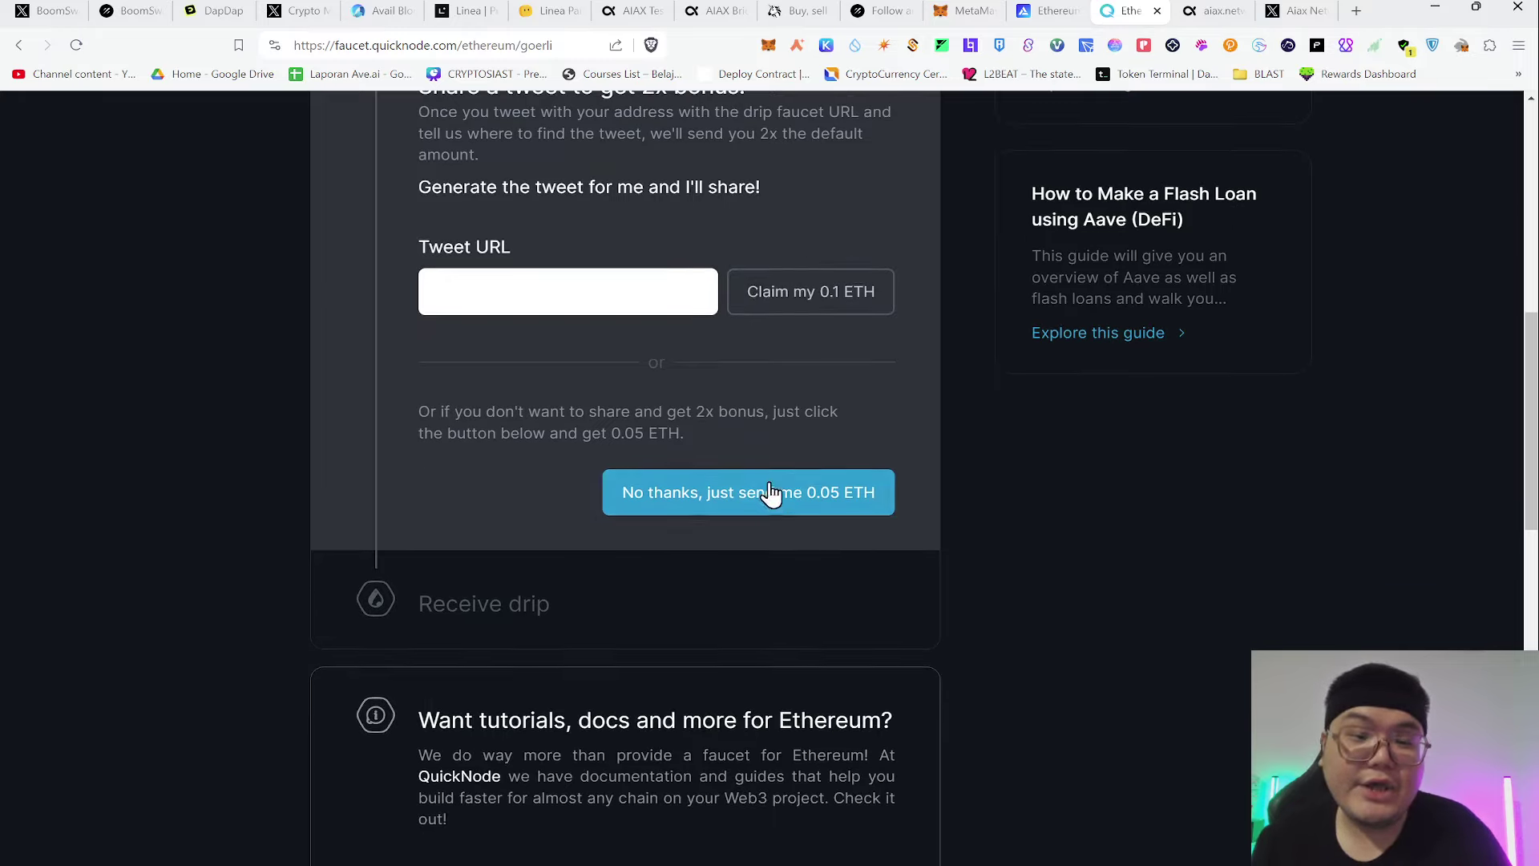
pyautogui.click(778, 505)
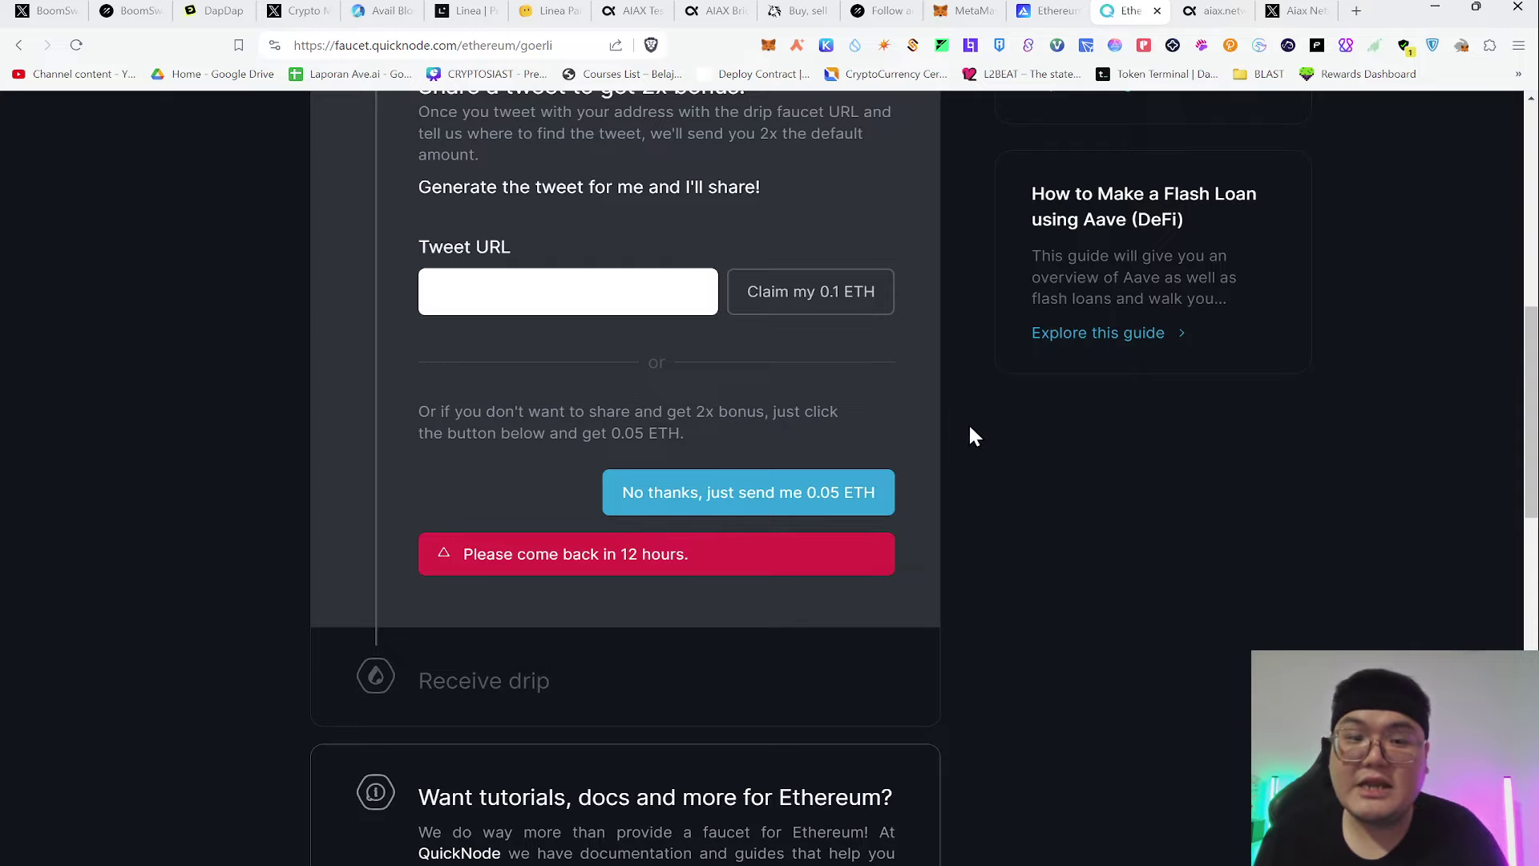
pyautogui.scroll(1, 811, 604)
pyautogui.click(727, 597)
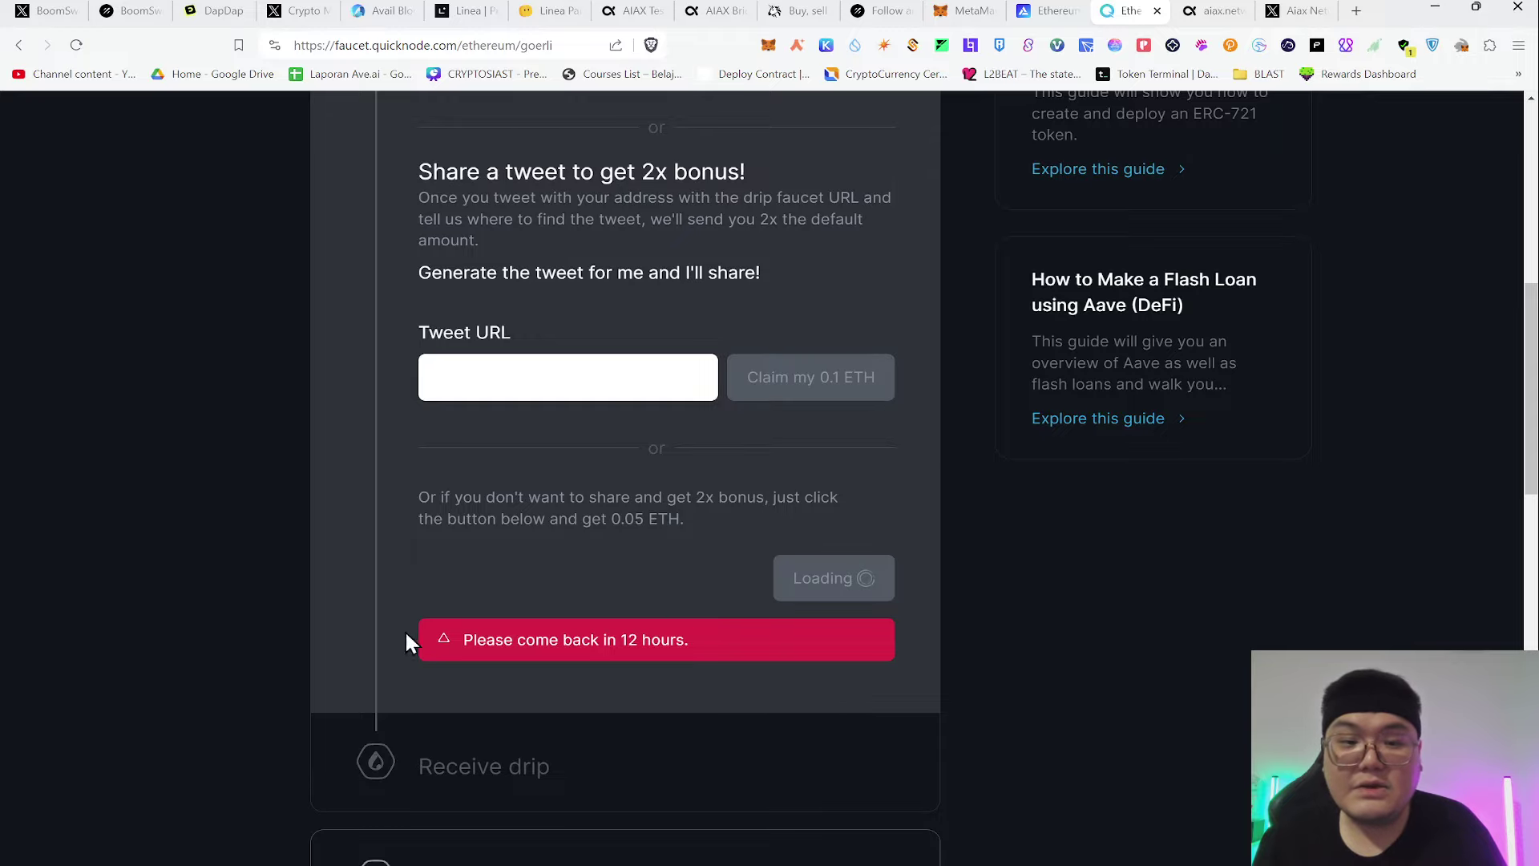
pyautogui.scroll(8, 1243, 464)
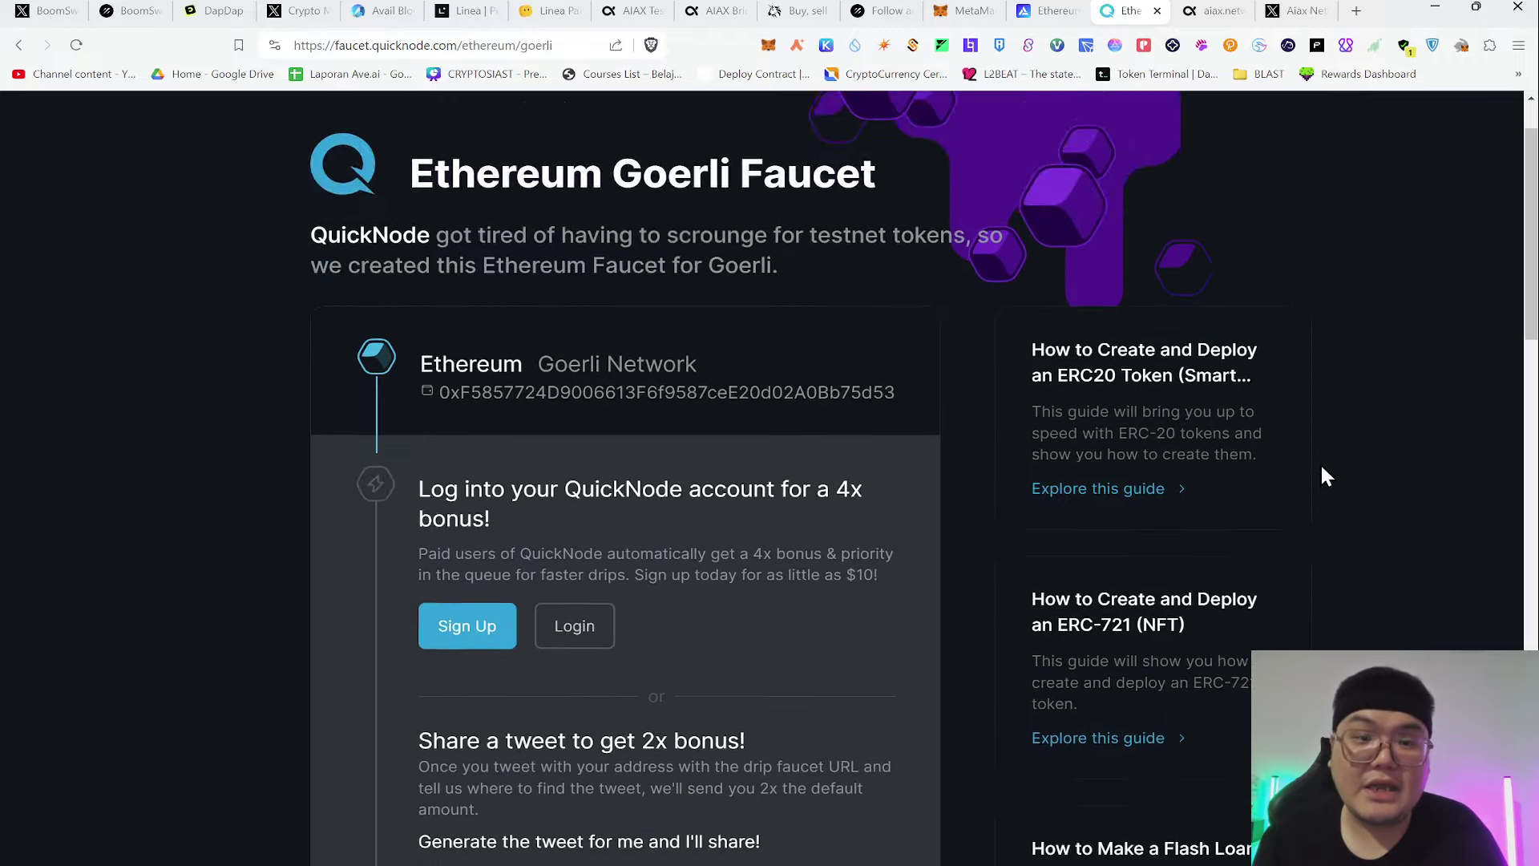
pyautogui.scroll(-5, 1325, 475)
pyautogui.scroll(-1, 1324, 476)
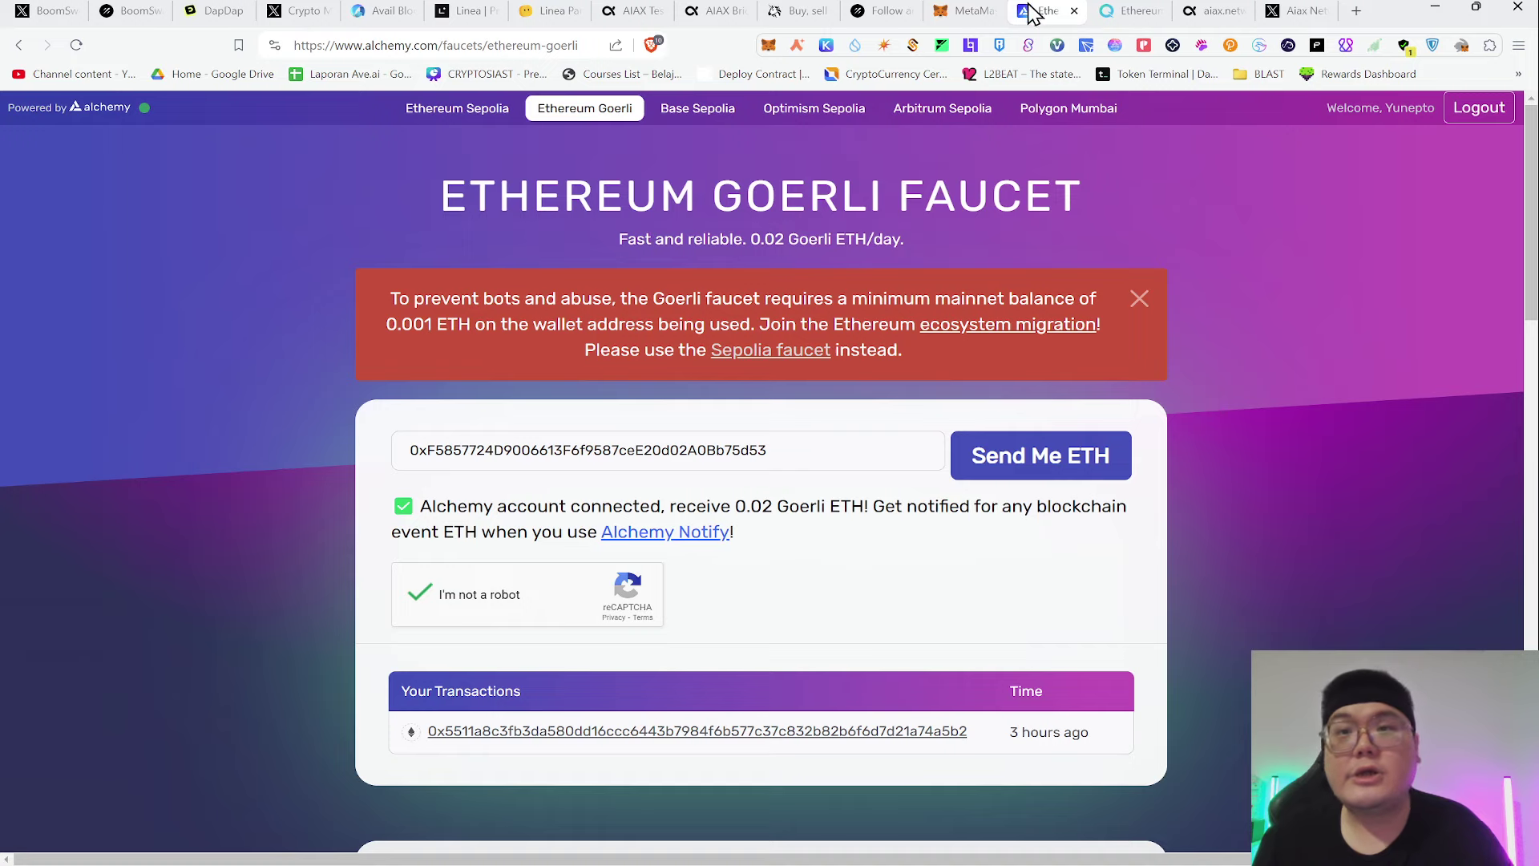
# Use aiaxscan's footer 'Add AIAX Testnet' link, then confirm MetaMask shows 2.9697 AIAX
pyautogui.click(633, 10)
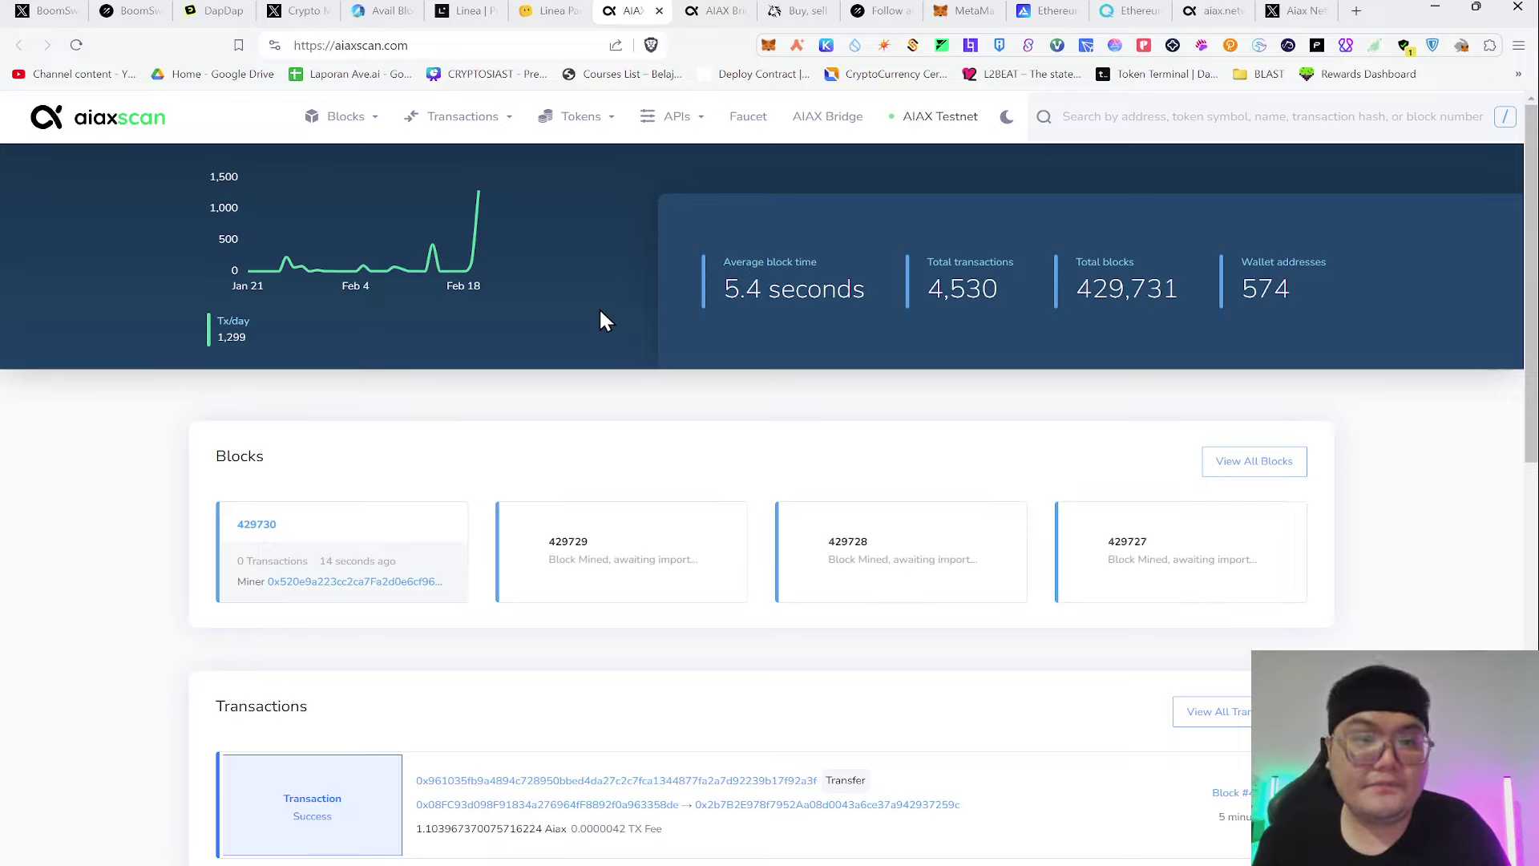
pyautogui.scroll(-15, 707, 211)
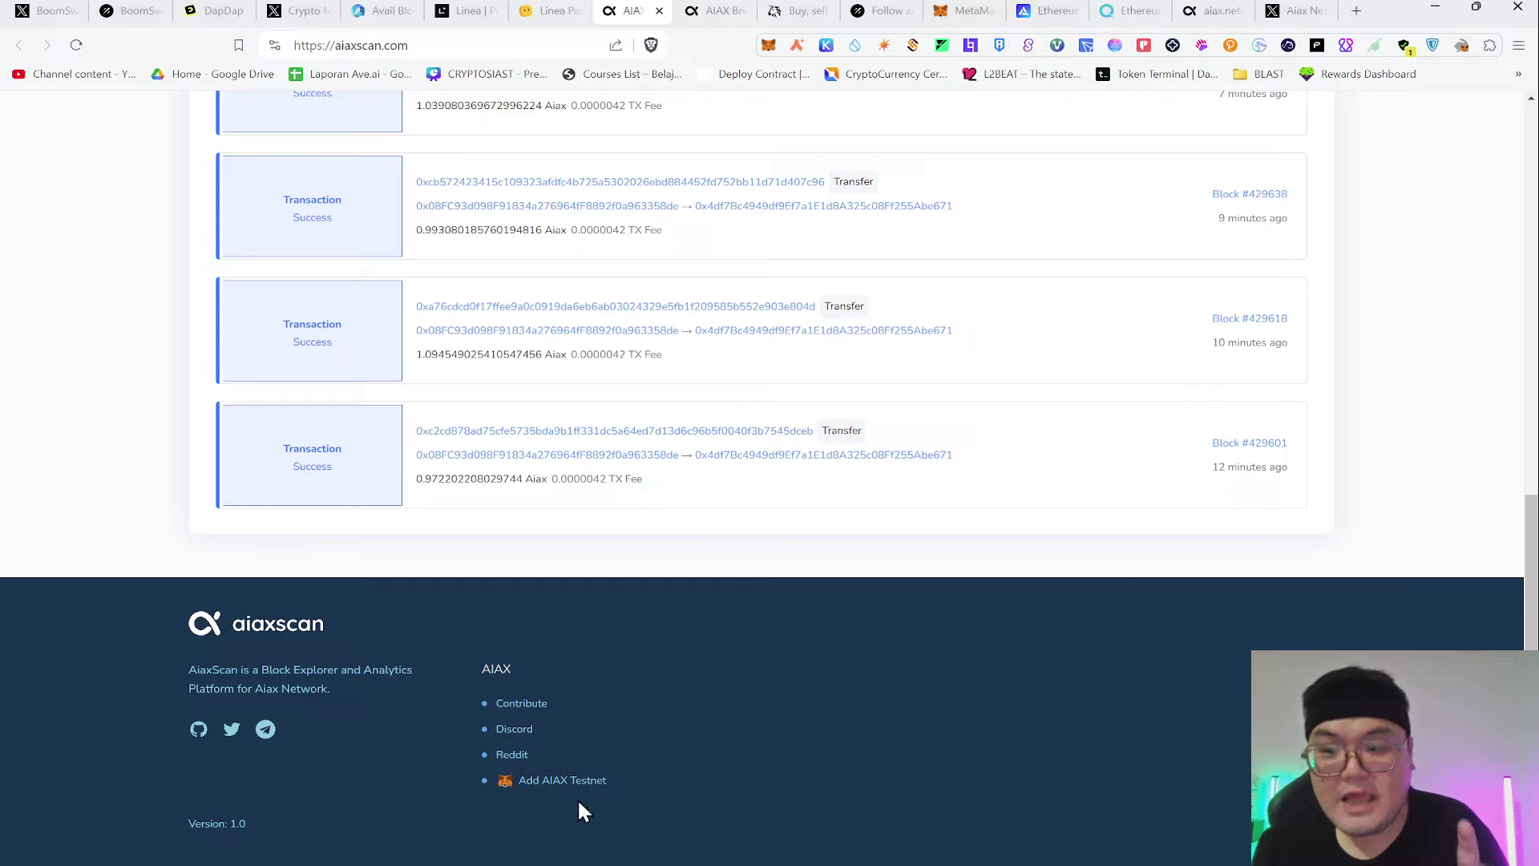
pyautogui.click(586, 794)
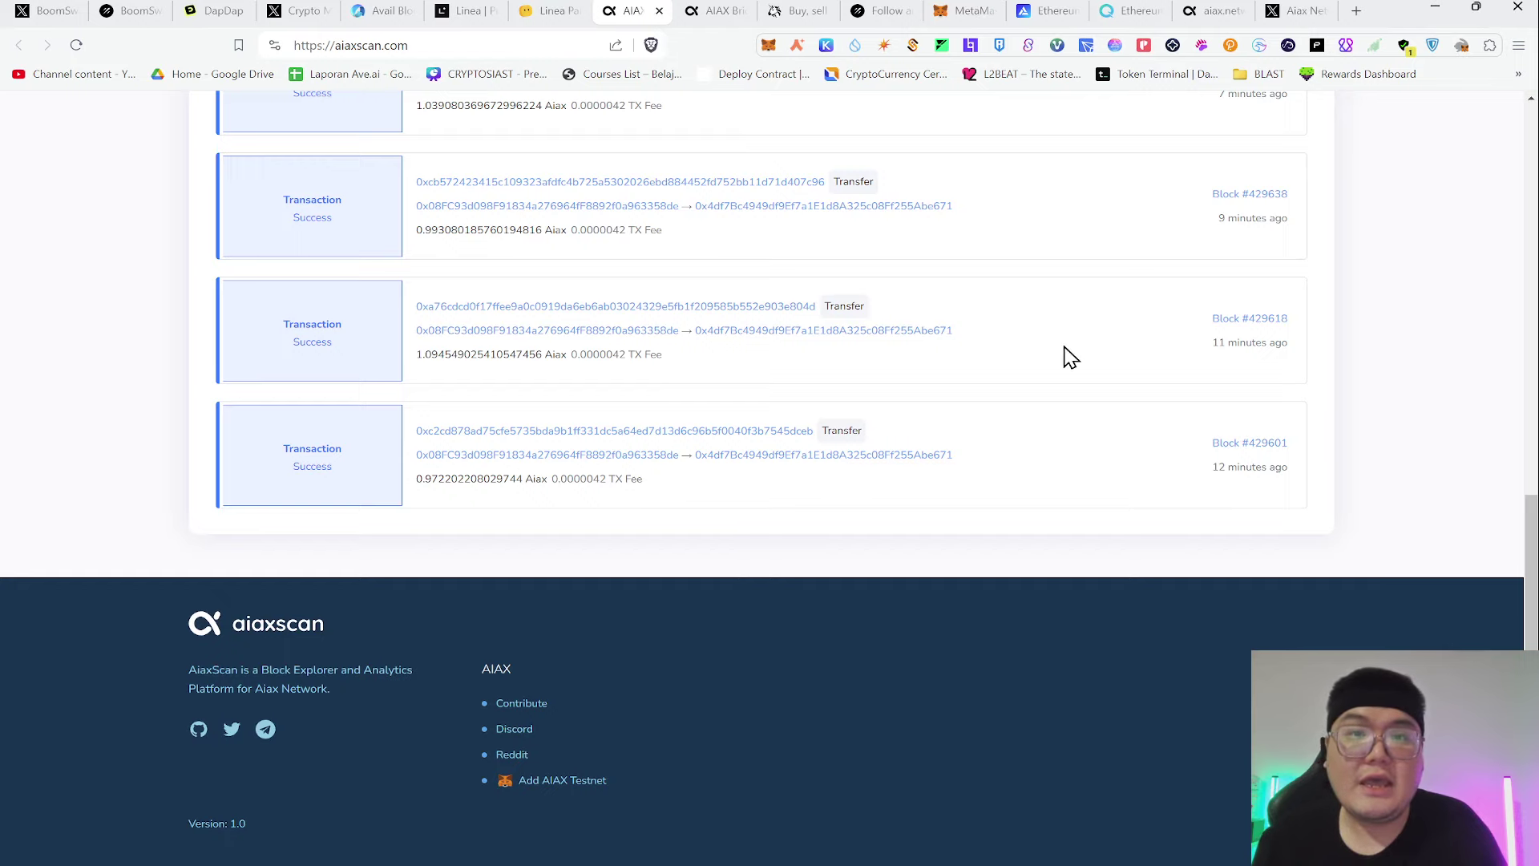
pyautogui.click(965, 11)
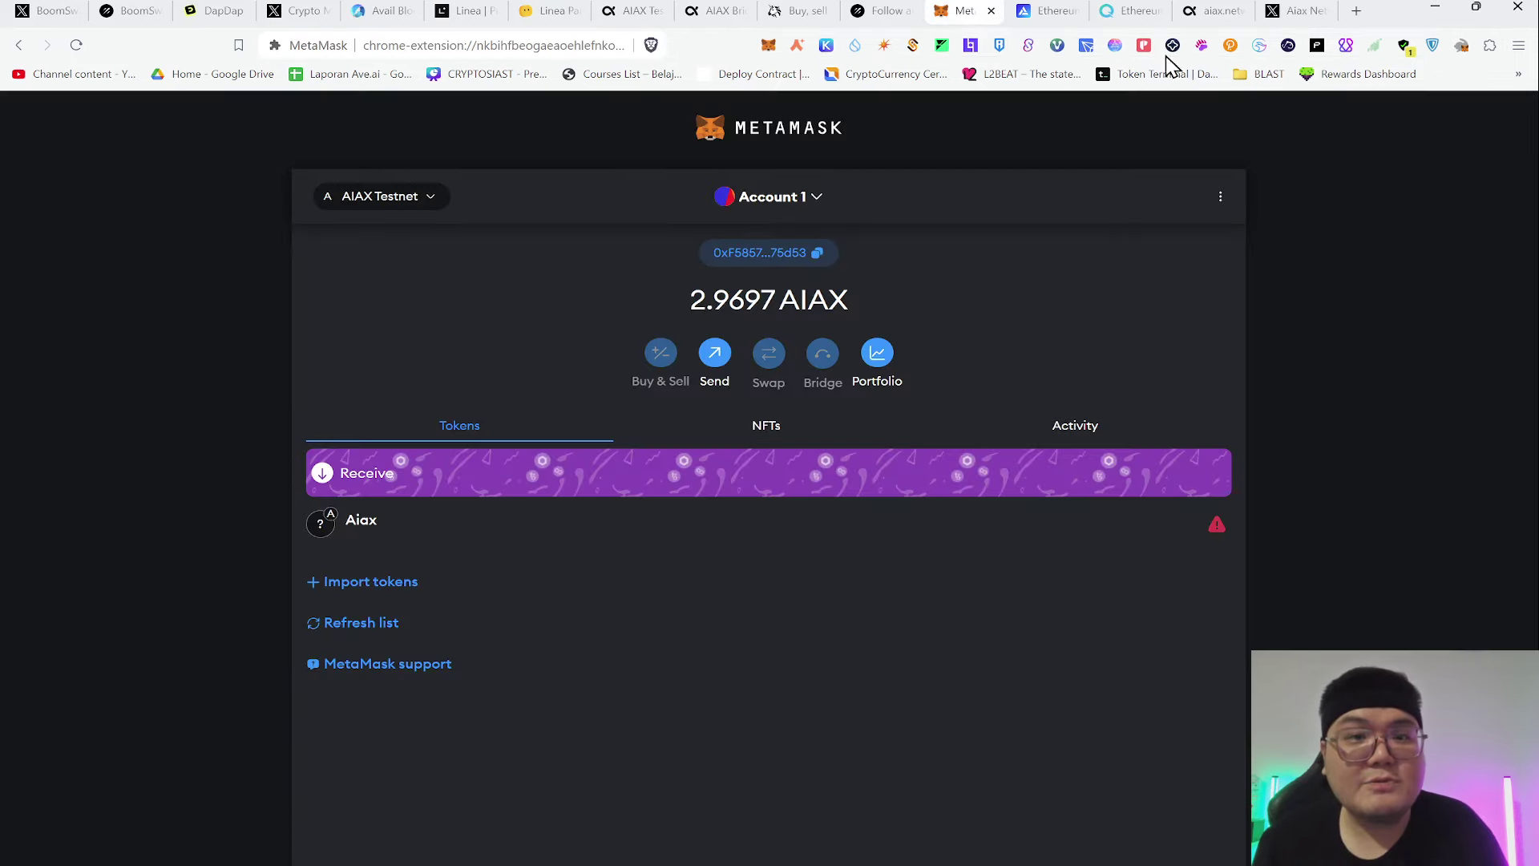
# Browse MetaMask's network and account lists, then return to the top of the aiaxscan home page
pyautogui.click(408, 205)
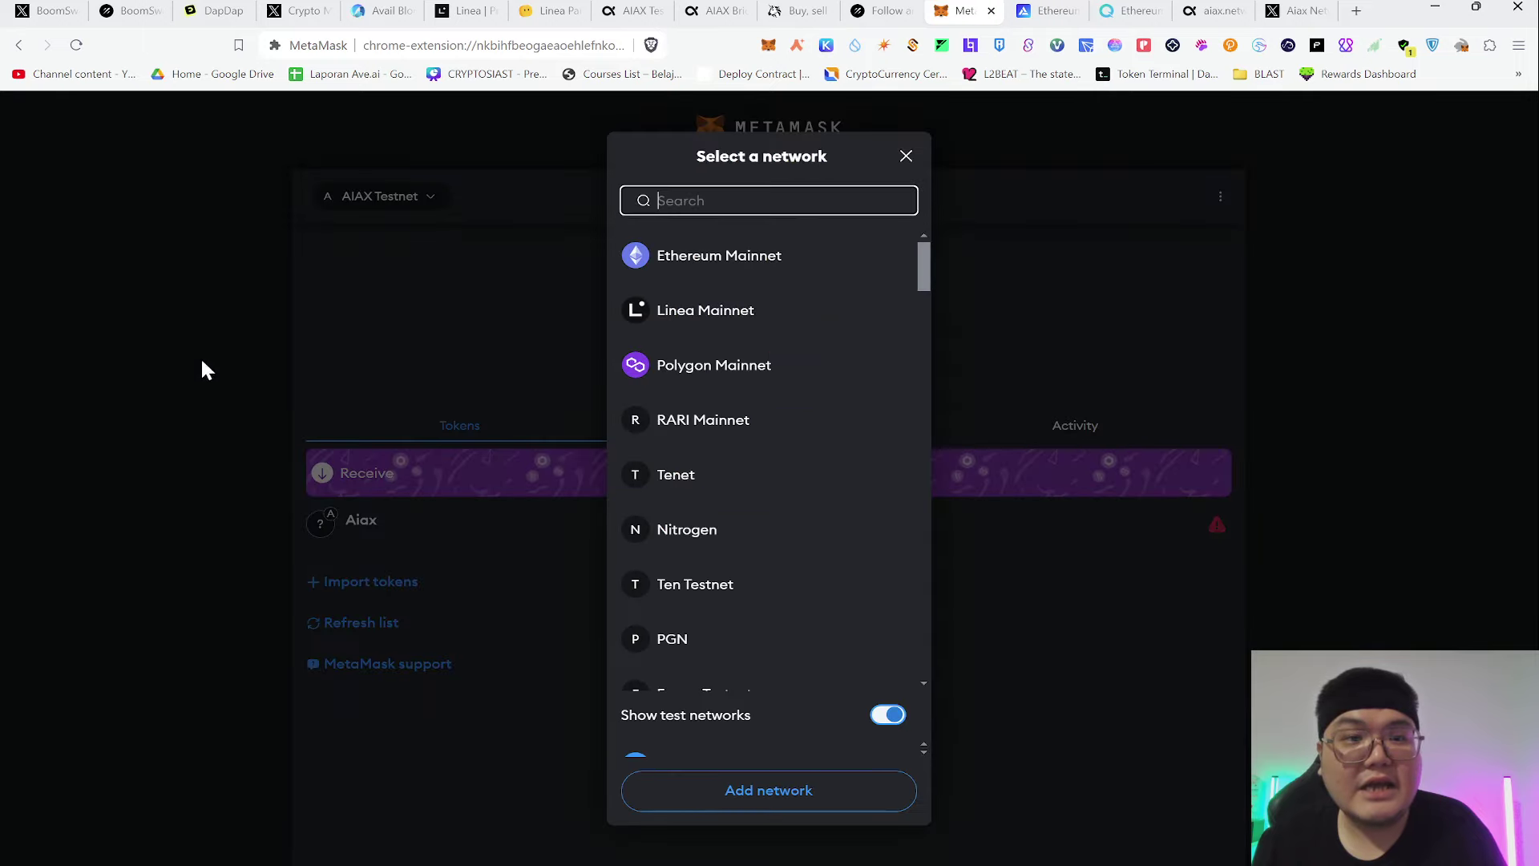
pyautogui.click(200, 360)
pyautogui.moveTo(707, 300); pyautogui.dragTo(848, 301)
pyautogui.click(713, 201)
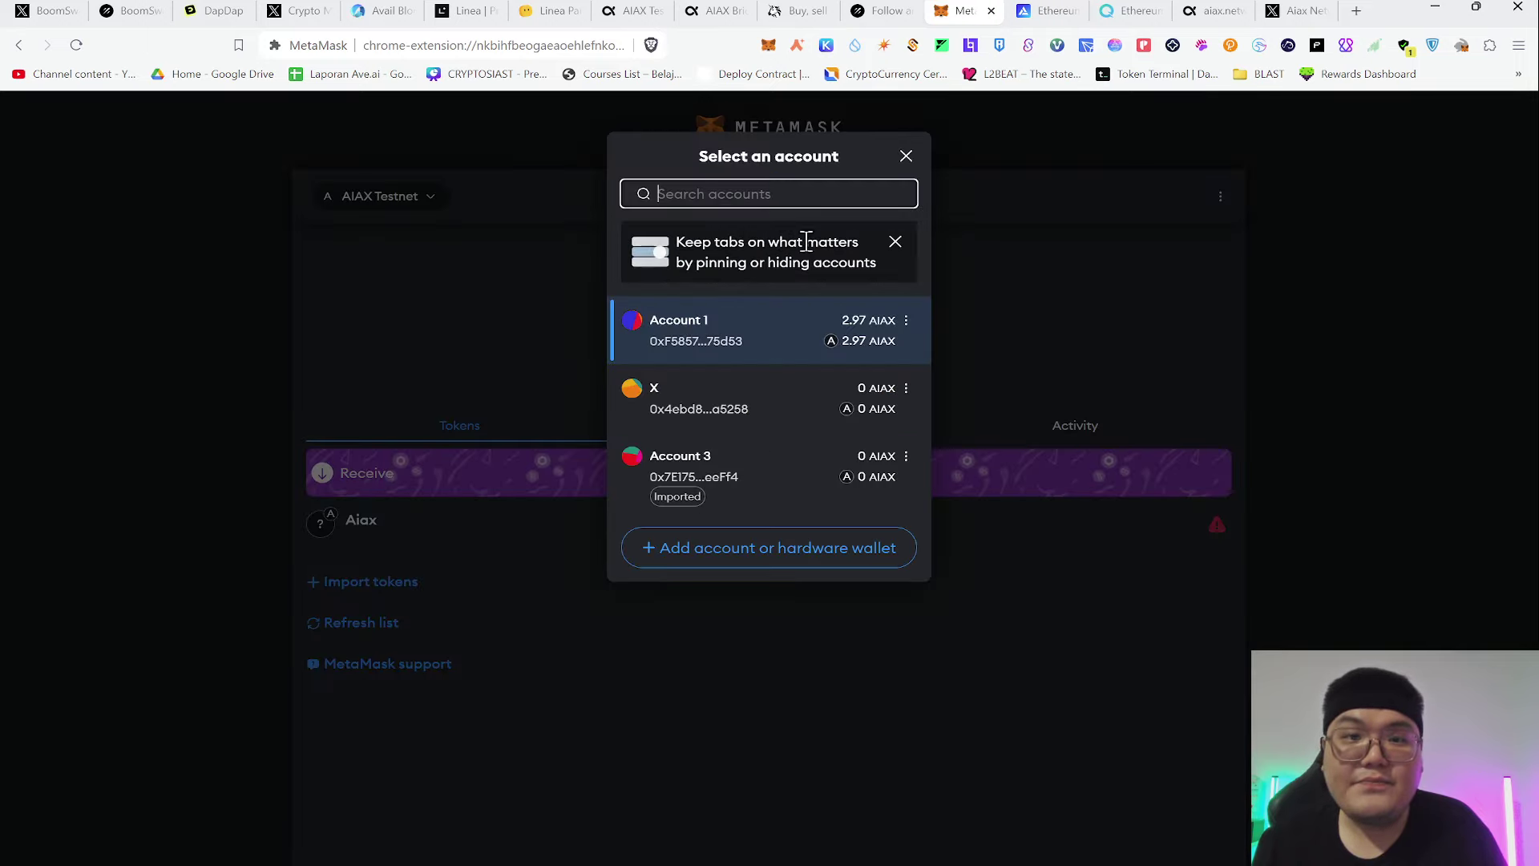
pyautogui.click(949, 338)
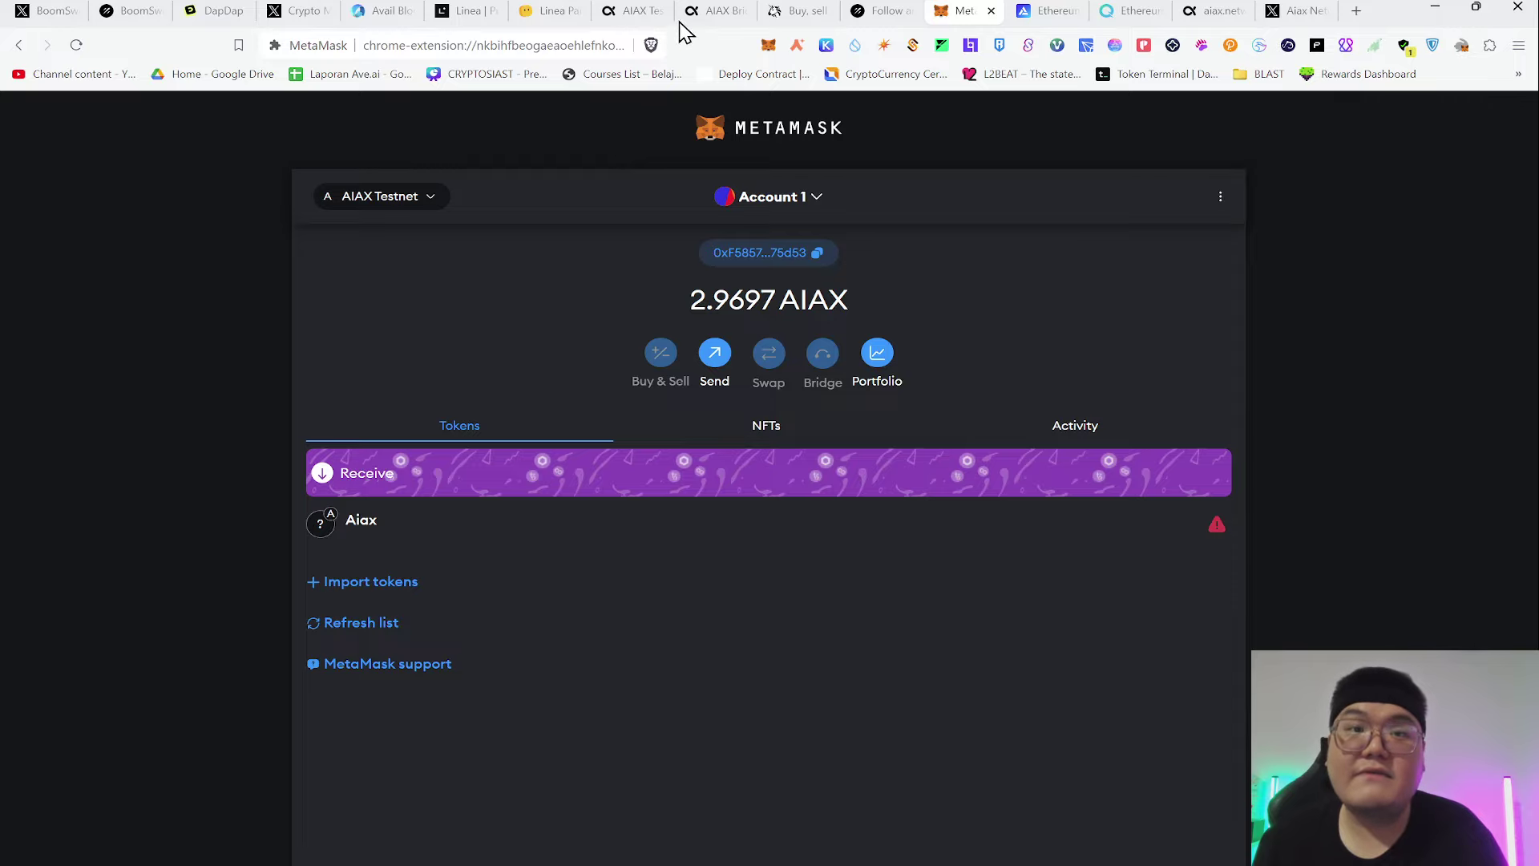
pyautogui.click(637, 12)
pyautogui.scroll(15, 801, 264)
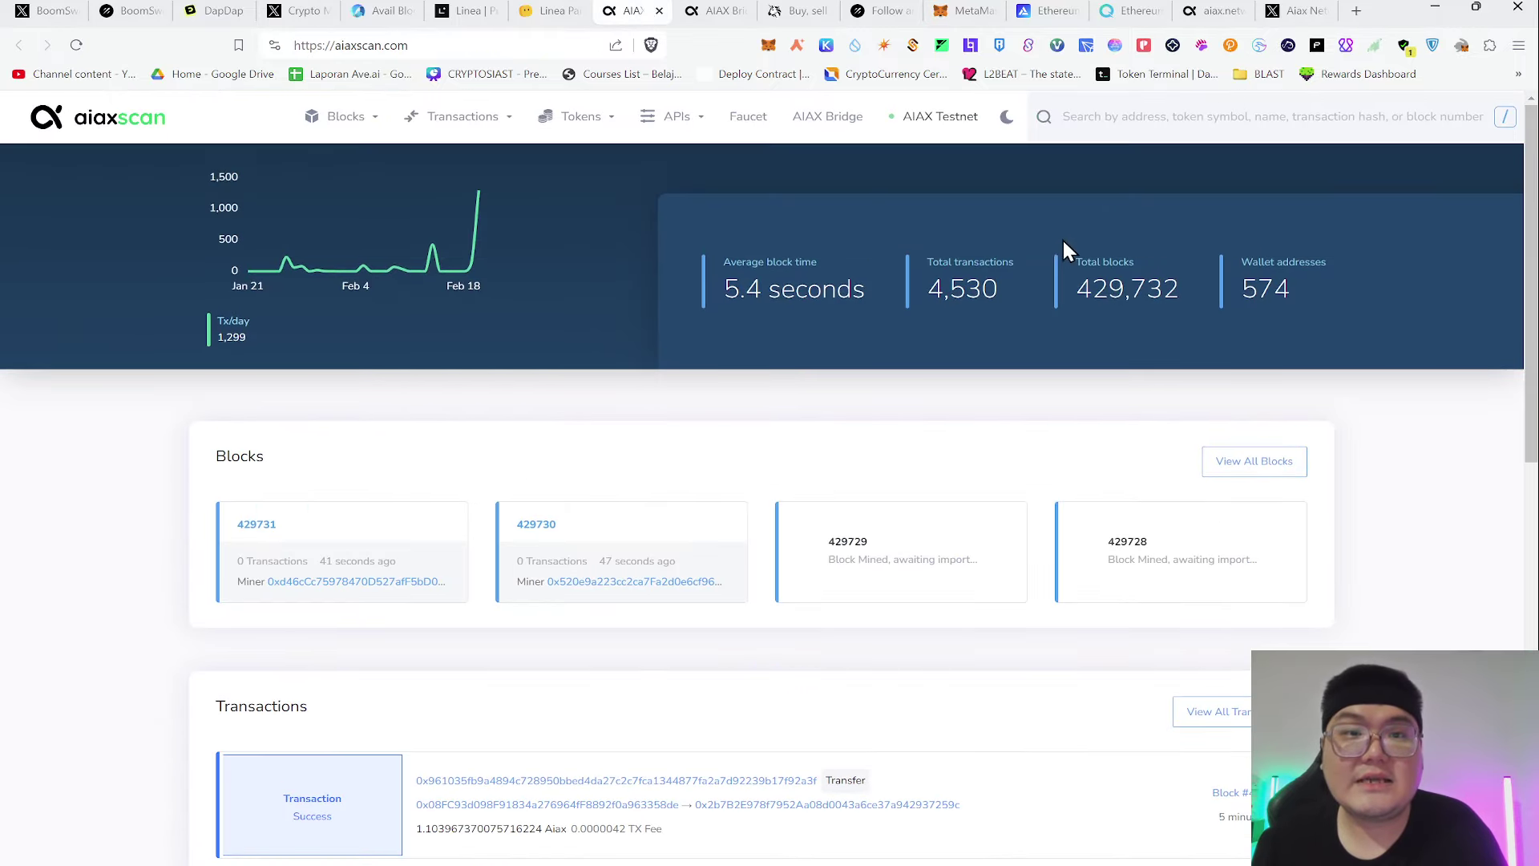
# Paste the wallet address into the aiaxscan Faucet and request test coins with Get Coins
pyautogui.click(753, 120)
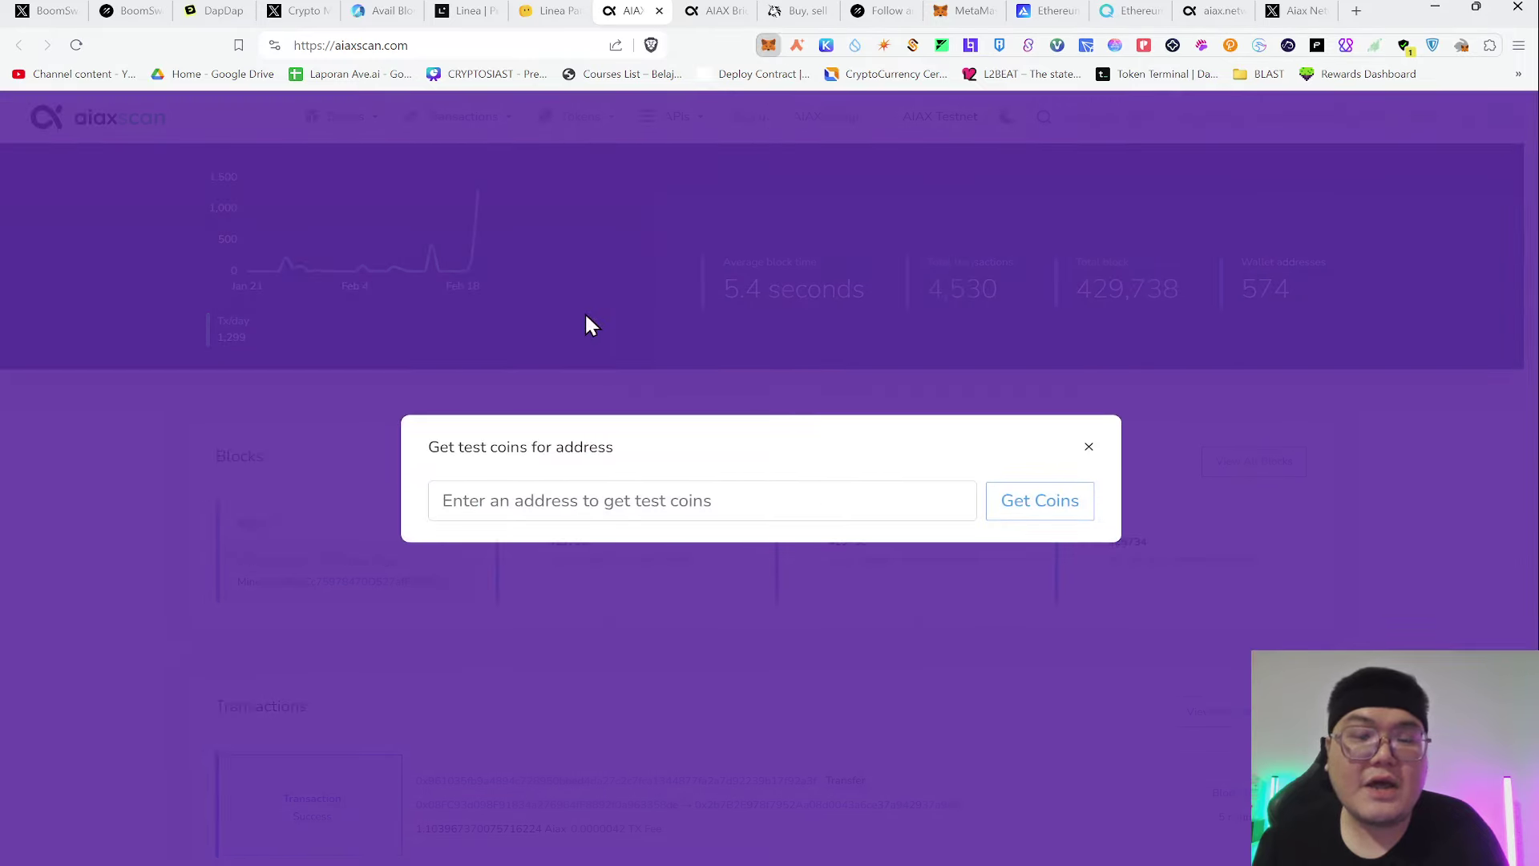
pyautogui.click(859, 502)
pyautogui.write('0xF5857724D9006613F6f9587ceE20d02A0Bb75d53')
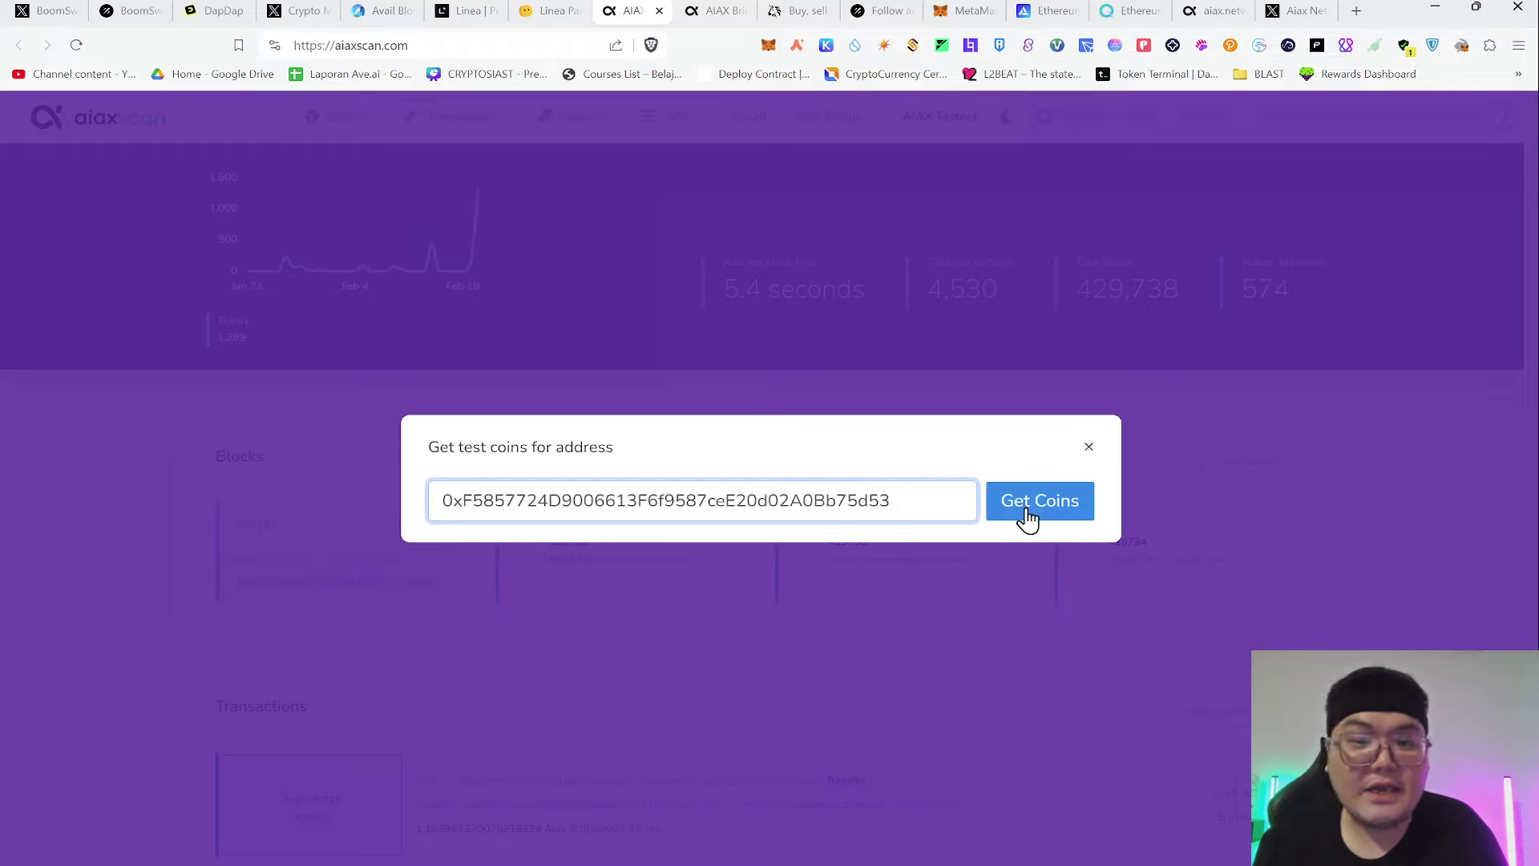
pyautogui.click(1029, 518)
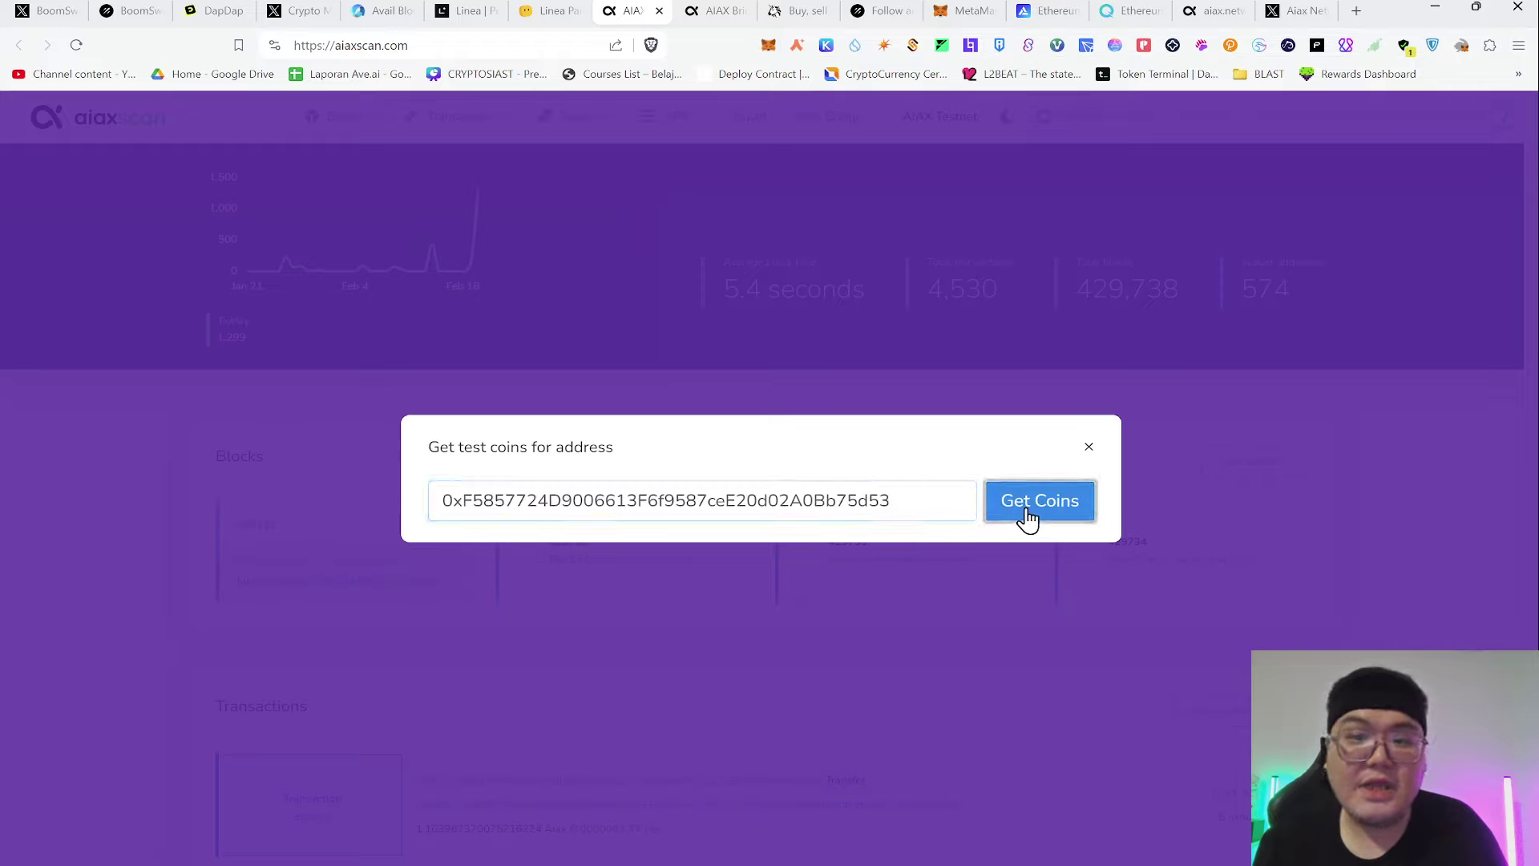
pyautogui.click(958, 12)
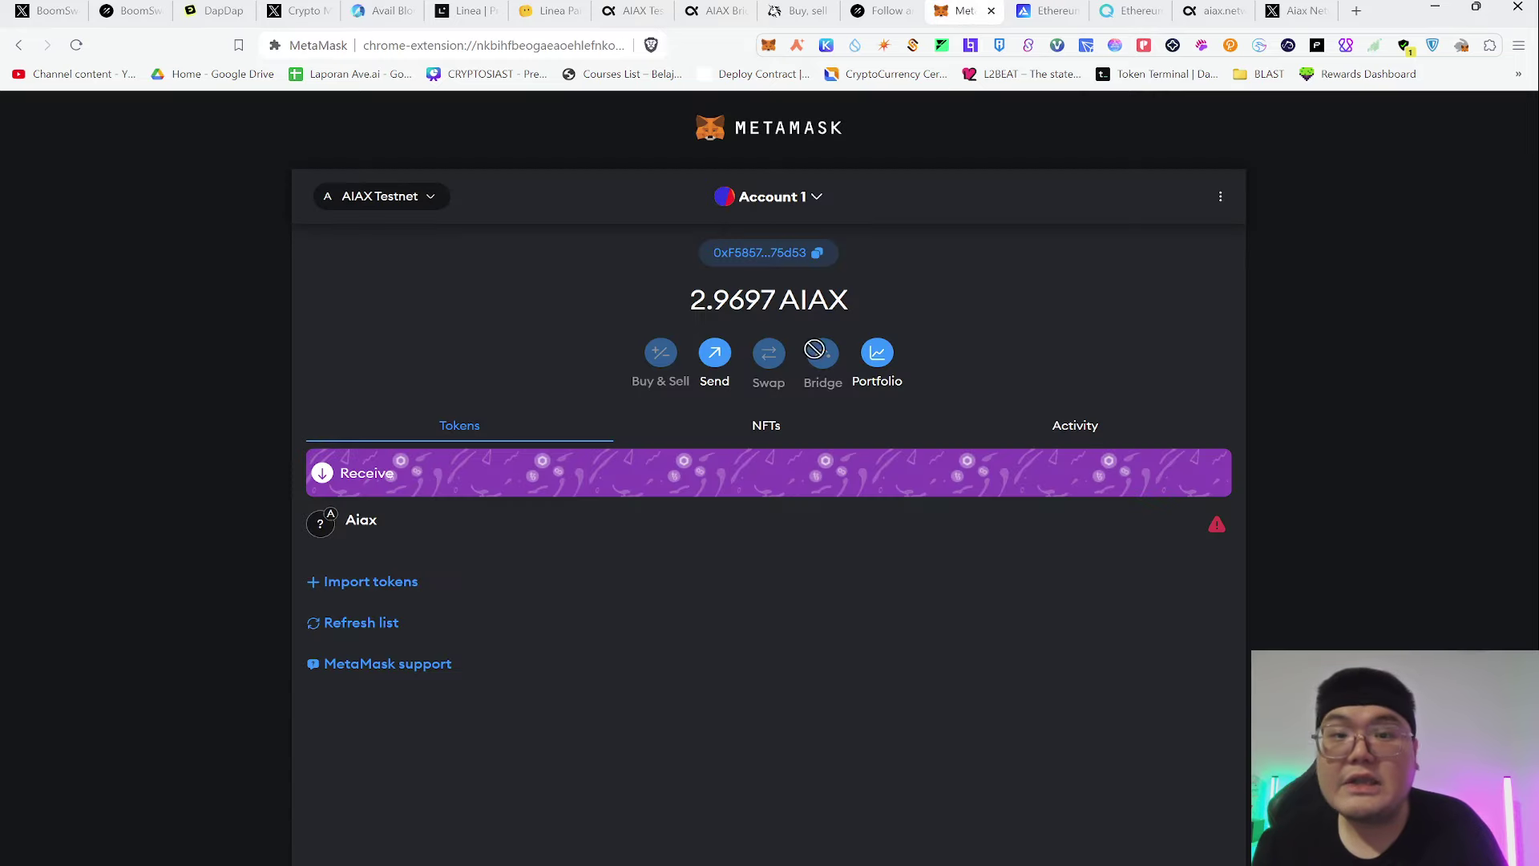
# Confirm MetaMask still reads 2.9697 AIAX, then see aiaxscan's coins-sent success alert
pyautogui.moveTo(703, 306); pyautogui.dragTo(862, 307)
pyautogui.click(730, 305)
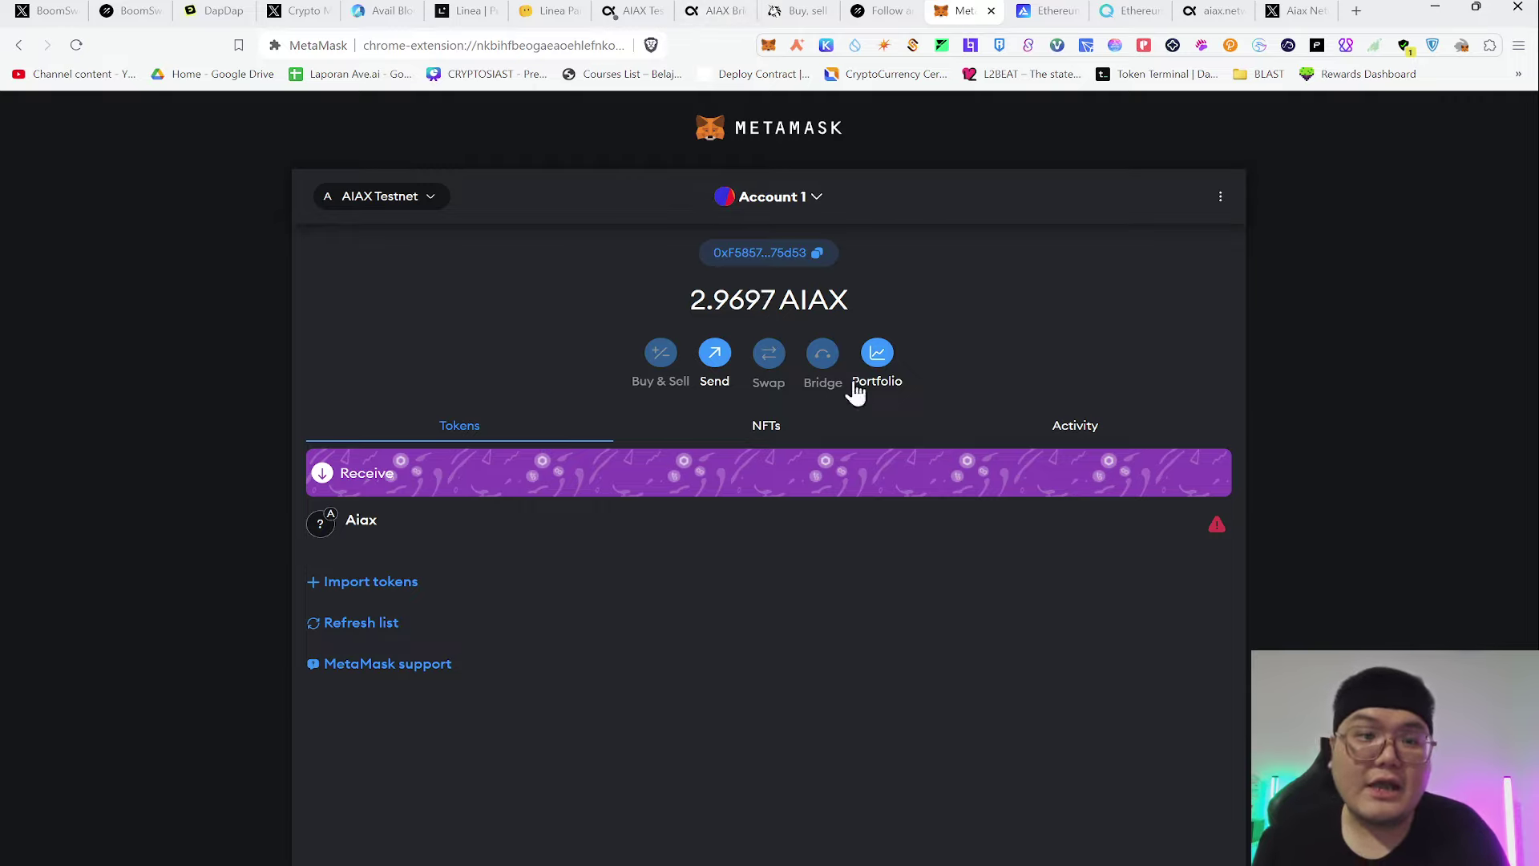
pyautogui.click(633, 11)
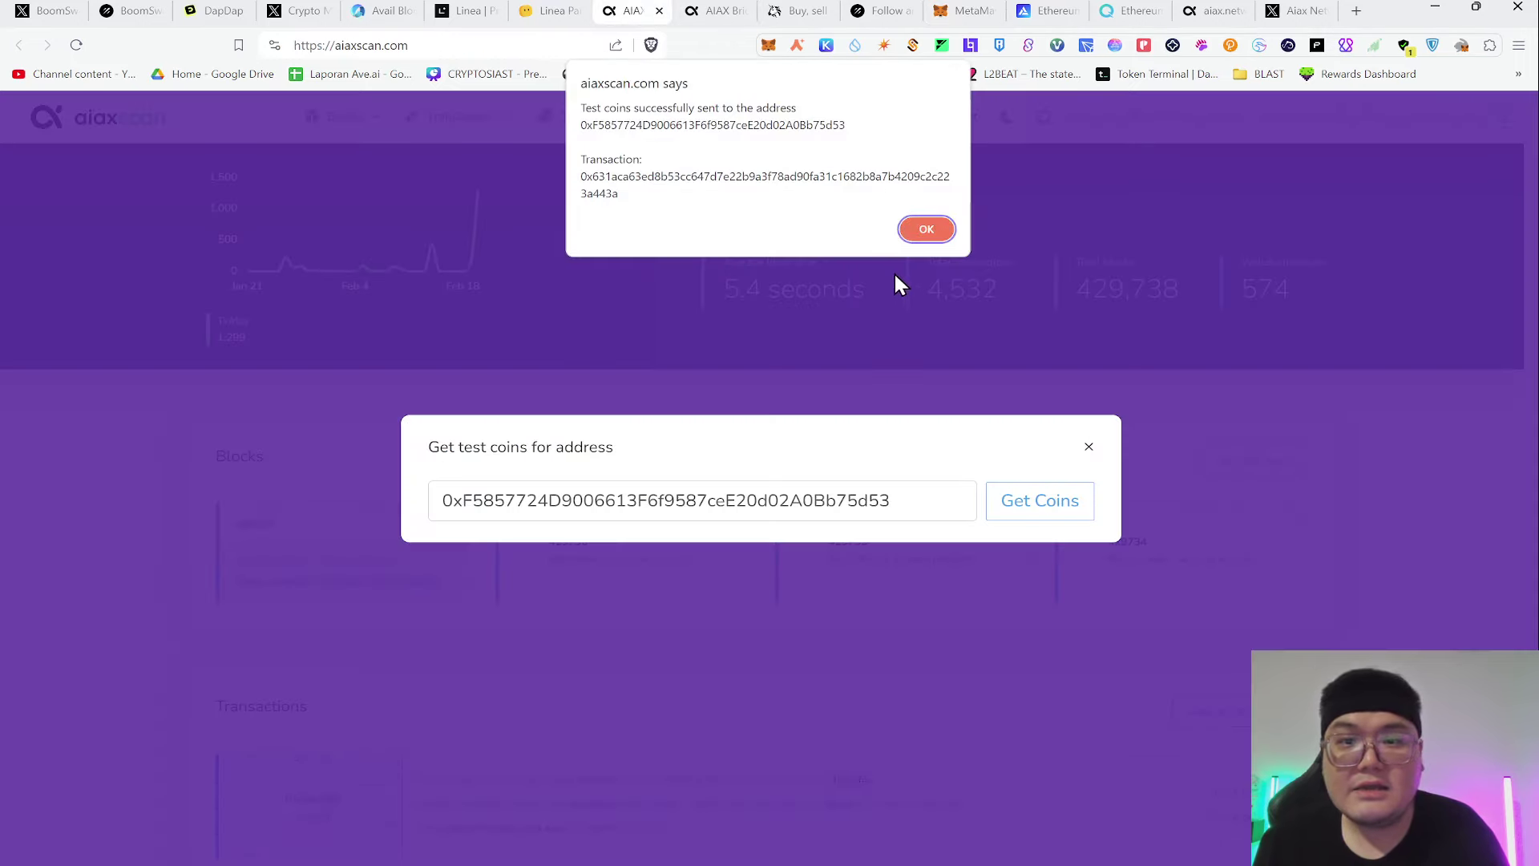
# Dismiss the coins-sent alert, glance through the bridge, Uniswap, Galxe and aiax.network pages, and see 3.9029 AIAX
pyautogui.click(927, 231)
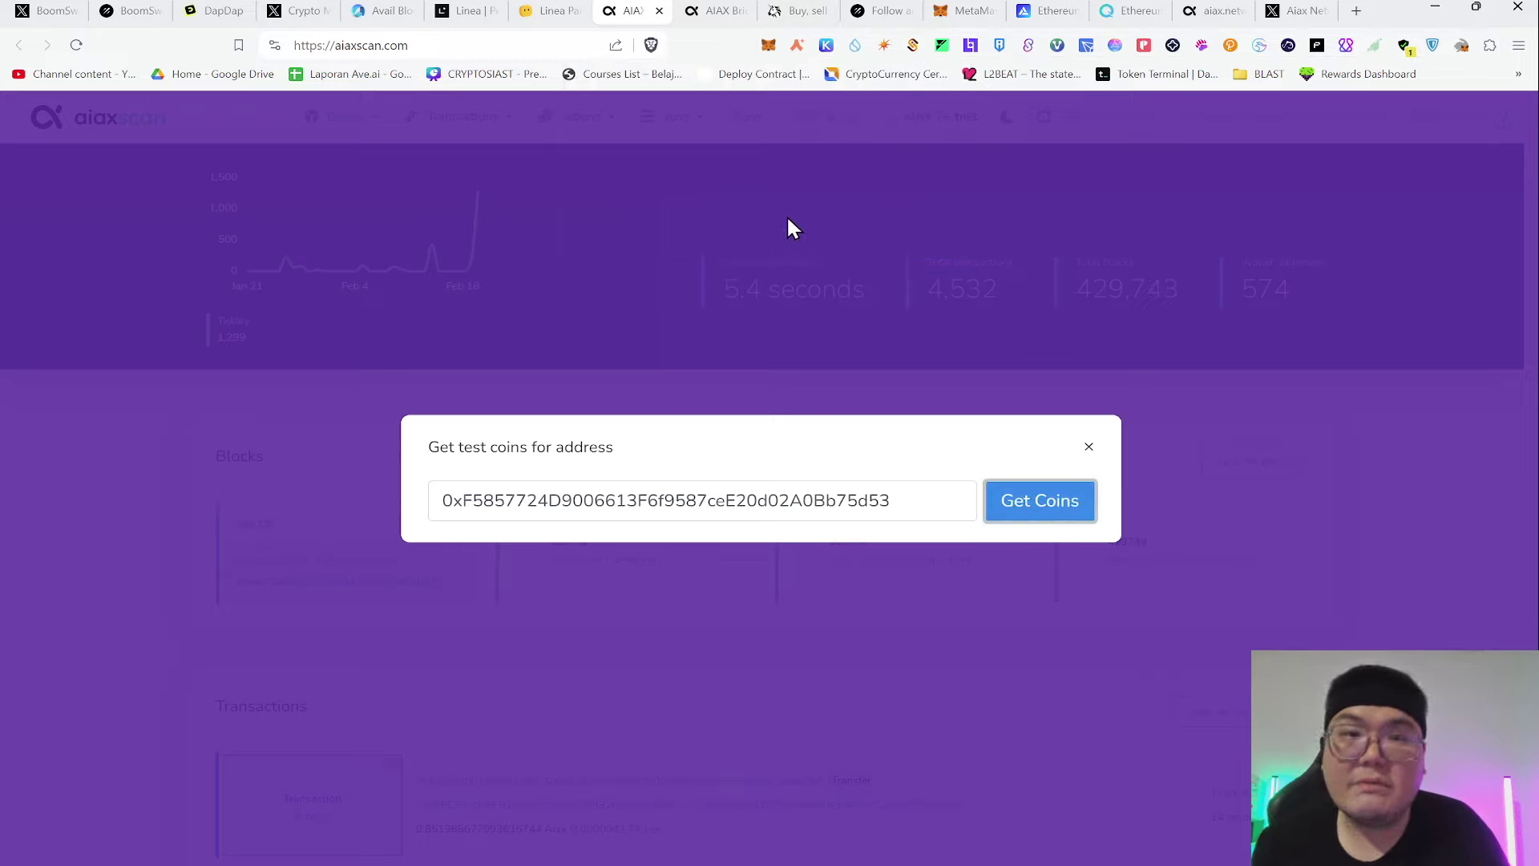
pyautogui.click(724, 8)
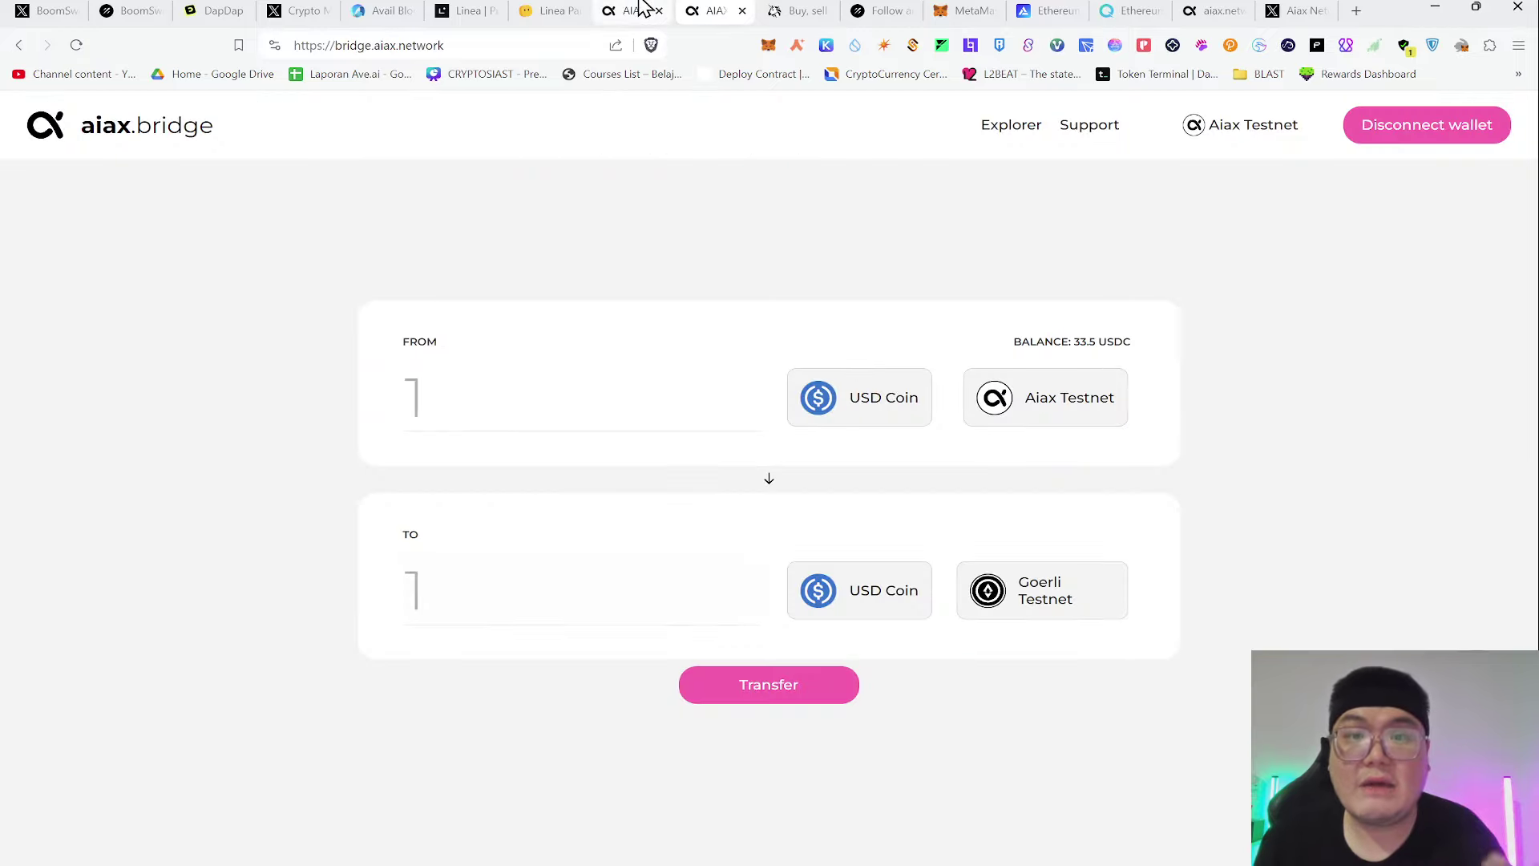
pyautogui.click(810, 10)
pyautogui.click(882, 11)
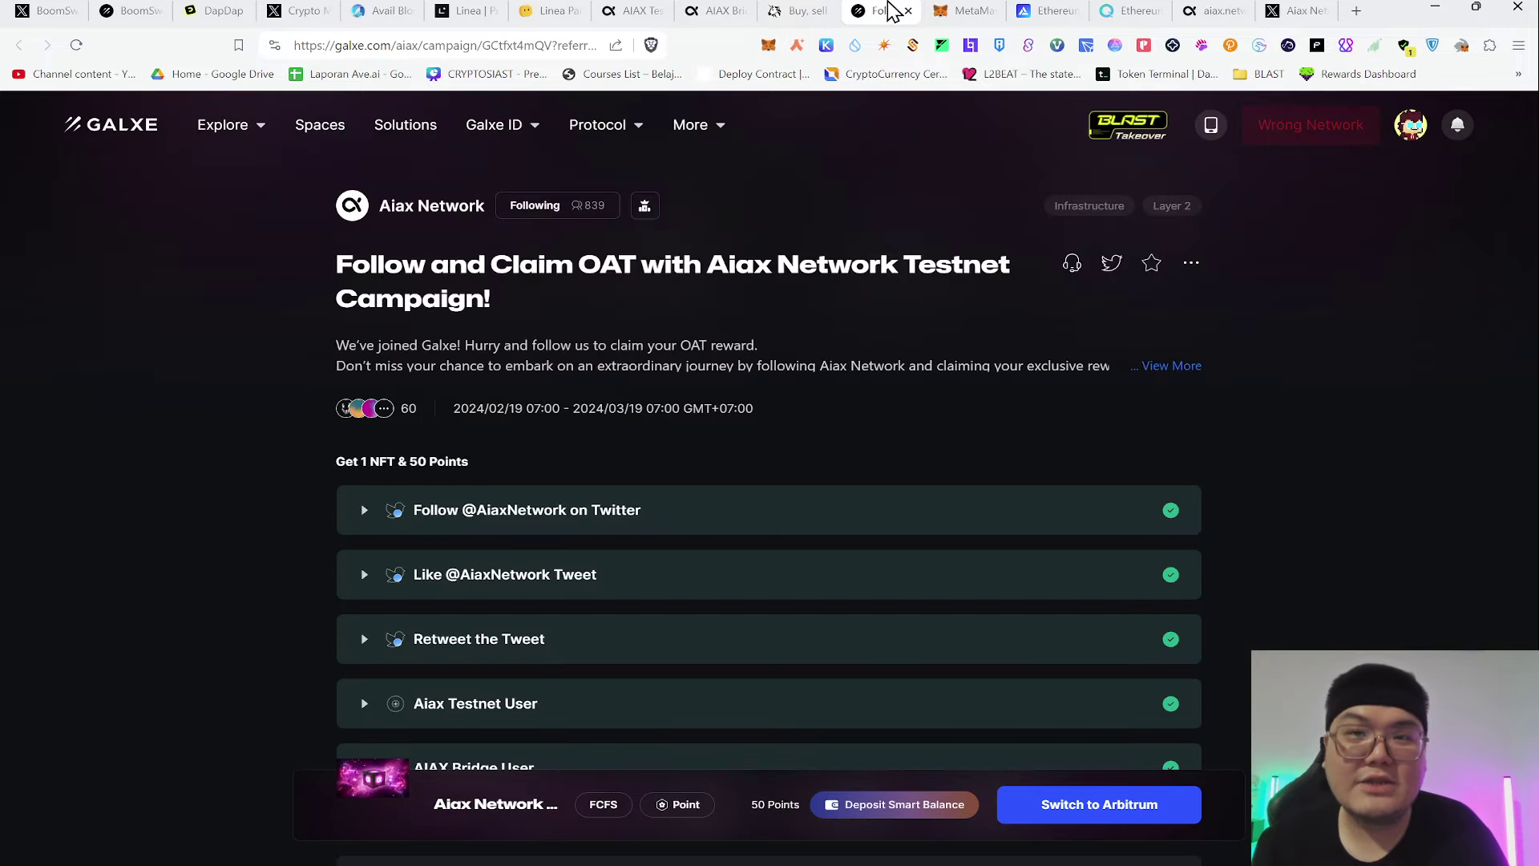
pyautogui.click(966, 11)
pyautogui.click(1213, 10)
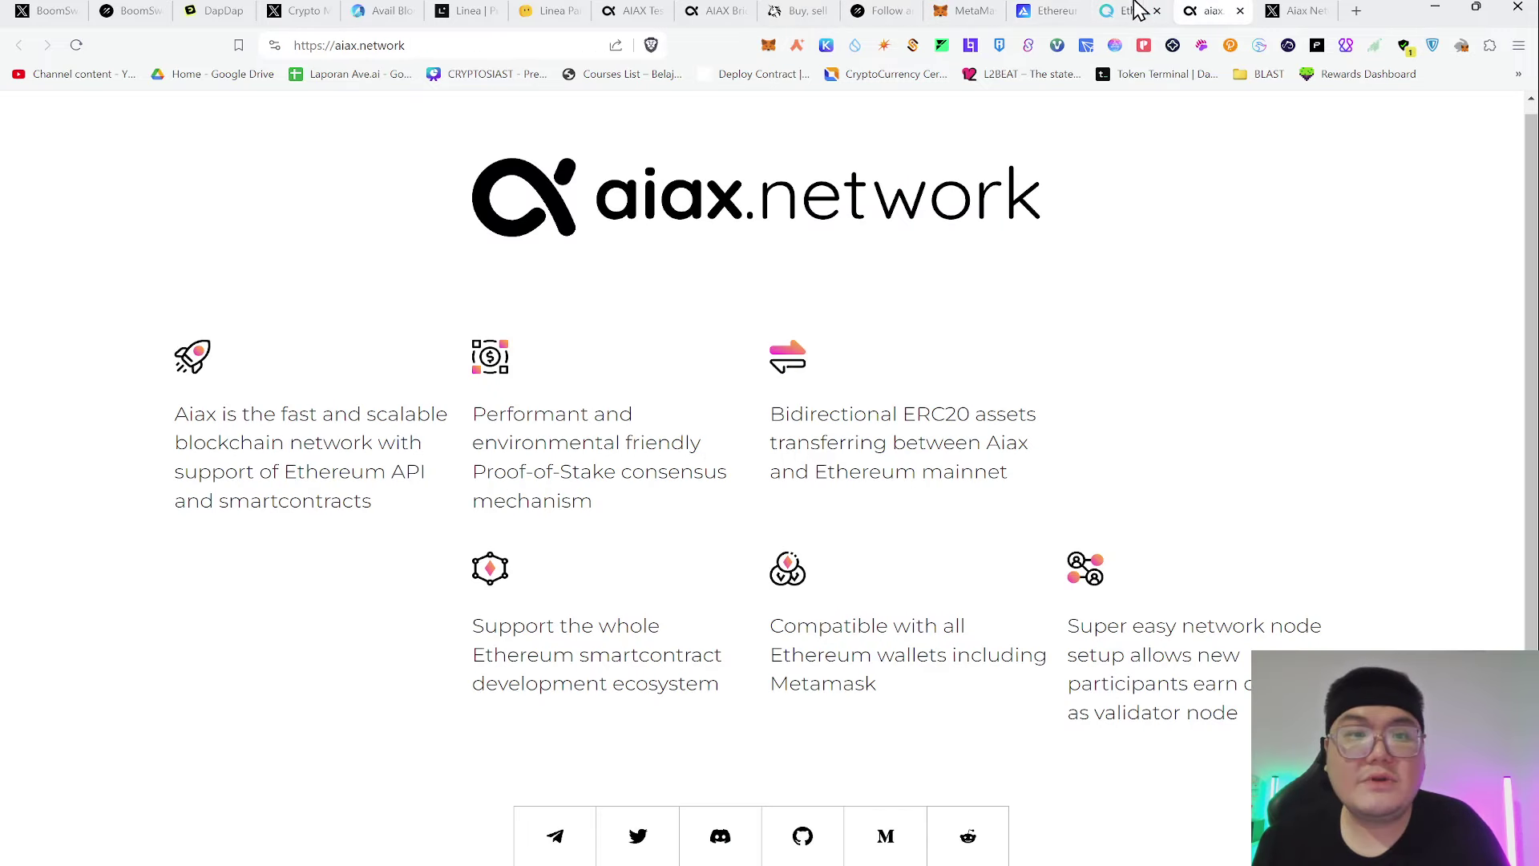
pyautogui.click(641, 10)
pyautogui.click(689, 12)
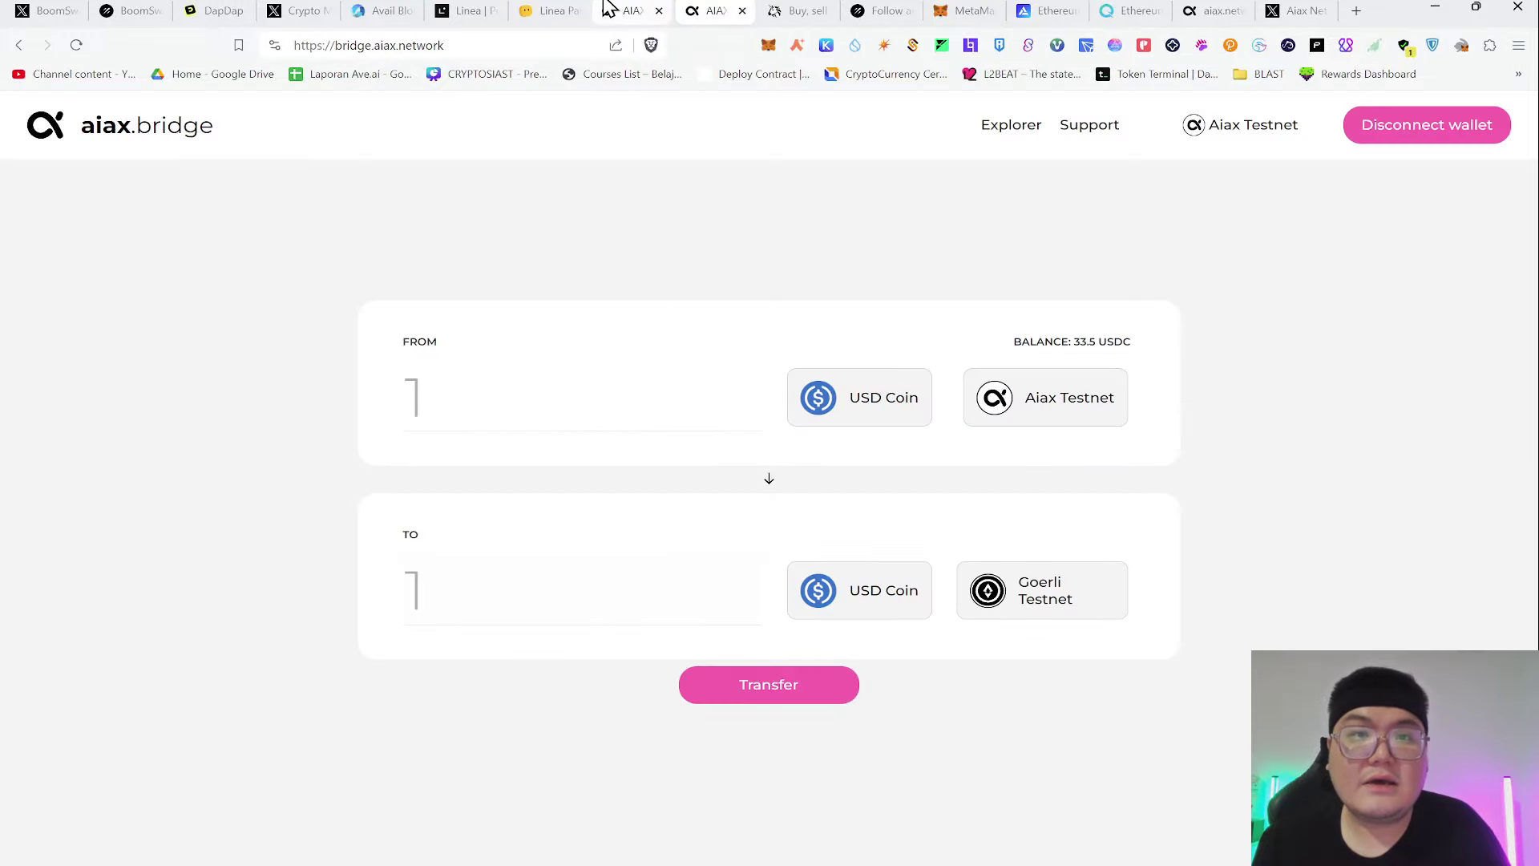
pyautogui.click(625, 10)
pyautogui.click(954, 10)
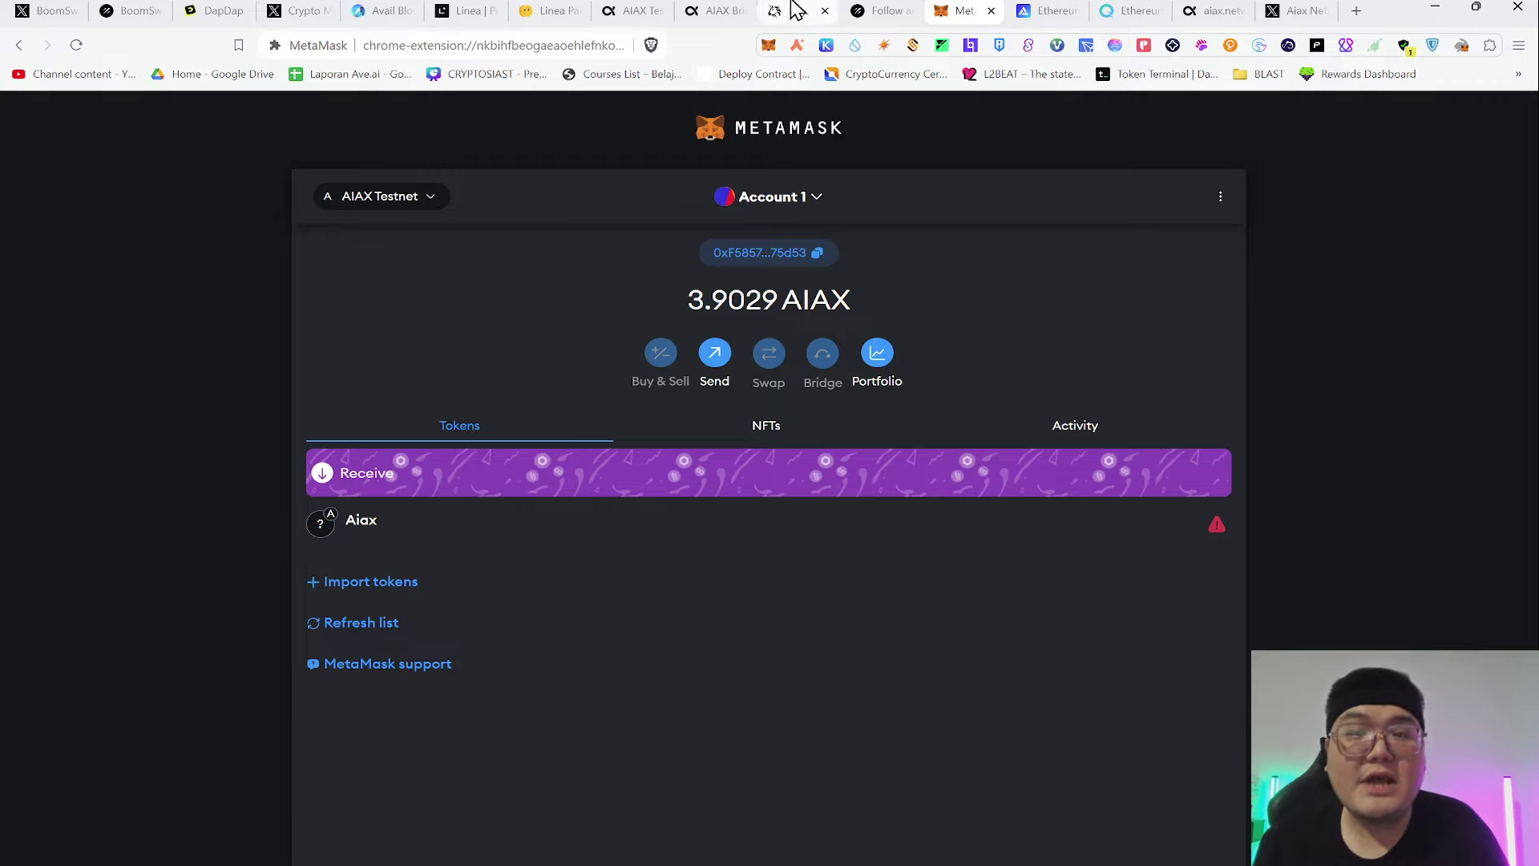
# Switch MetaMask to Goerli by searching 'goe', then view Uniswap showing 75.44 ETH
pyautogui.click(370, 199)
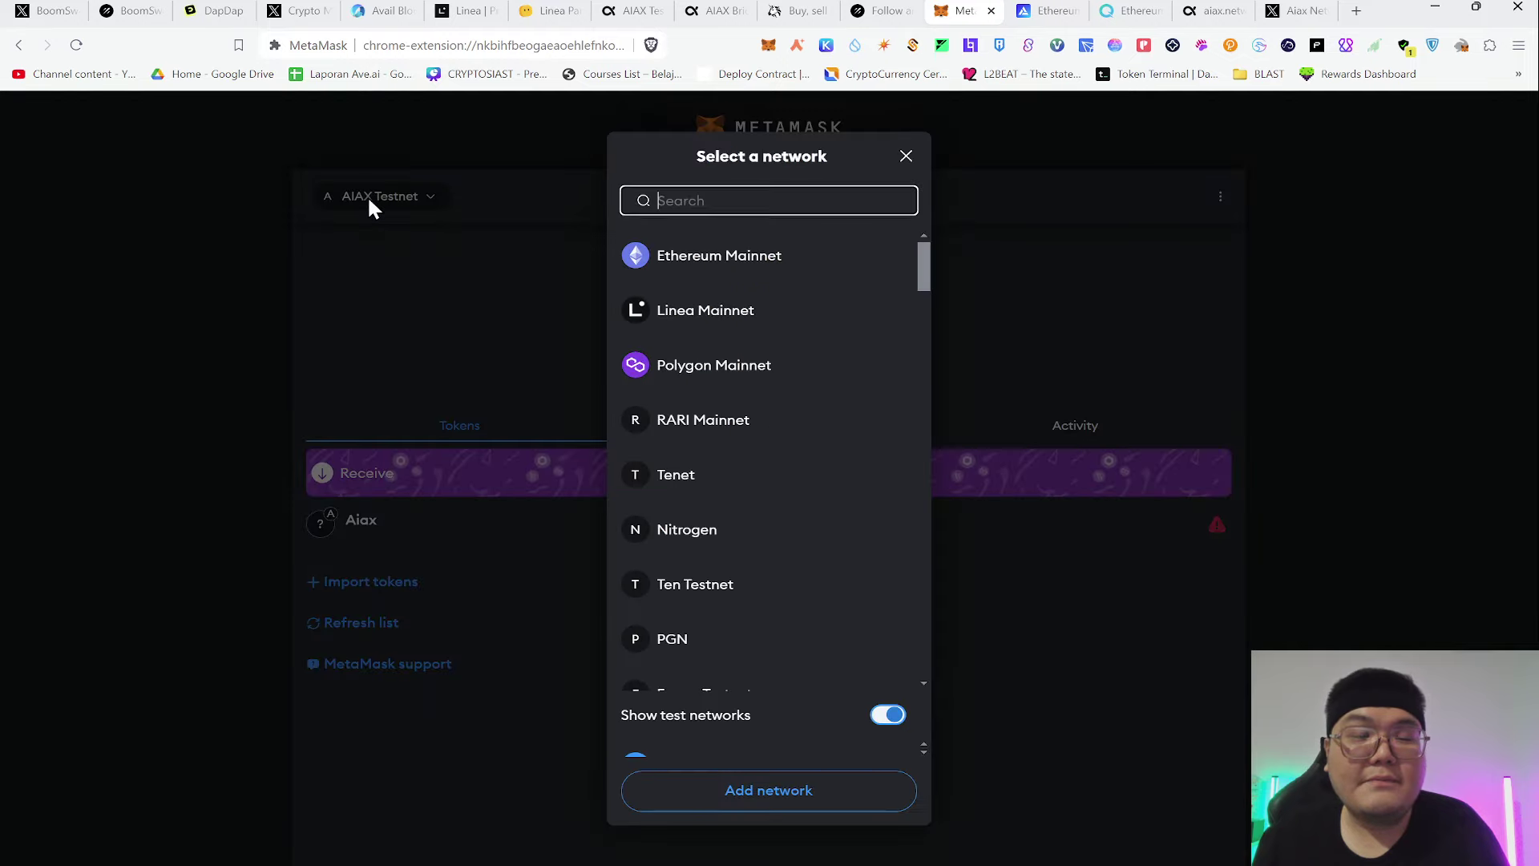
pyautogui.write('goer')
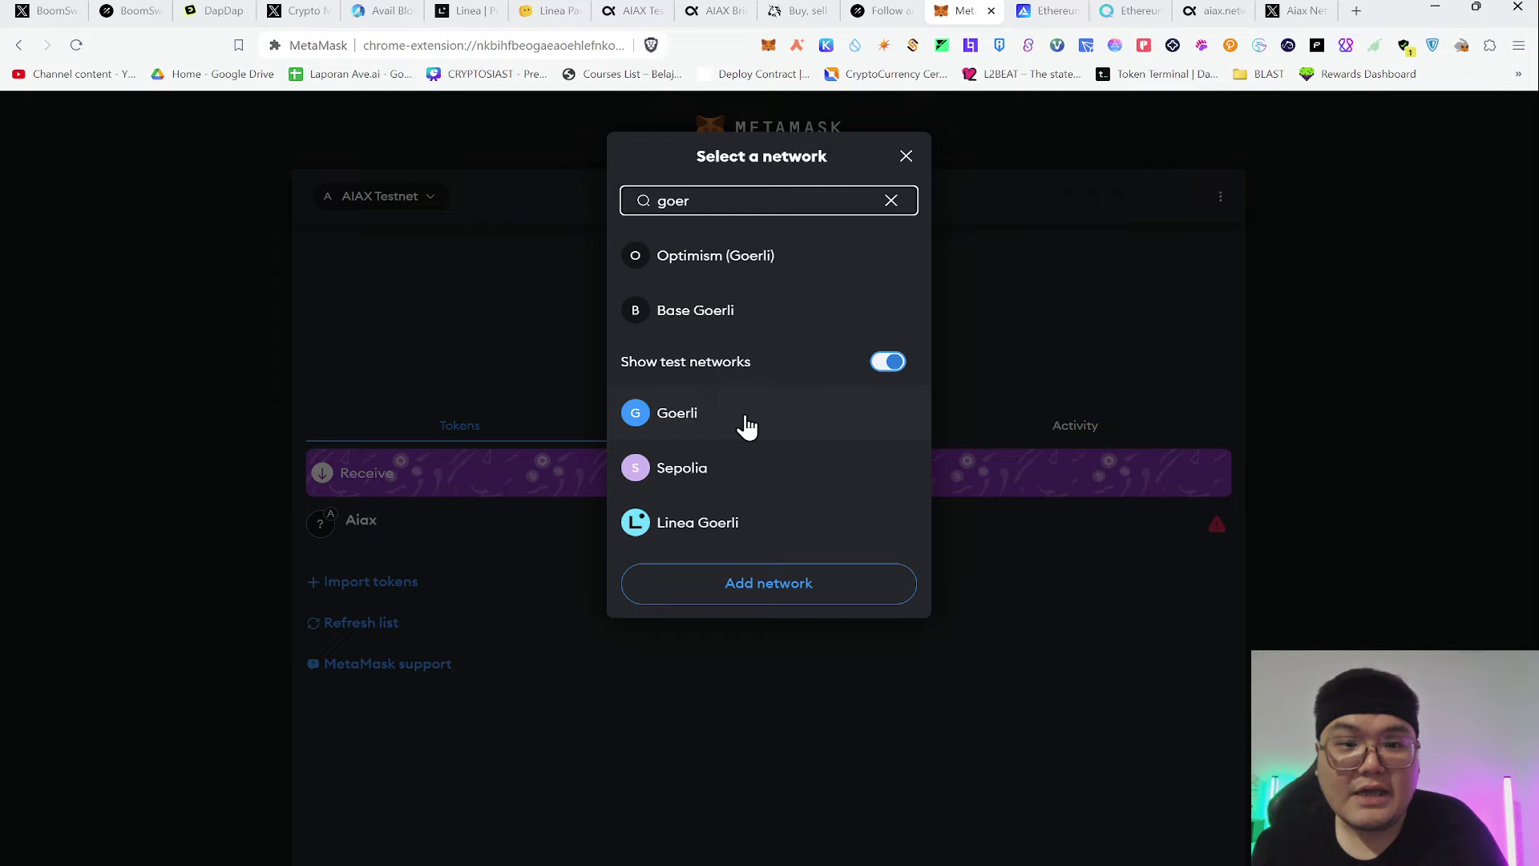
pyautogui.click(739, 422)
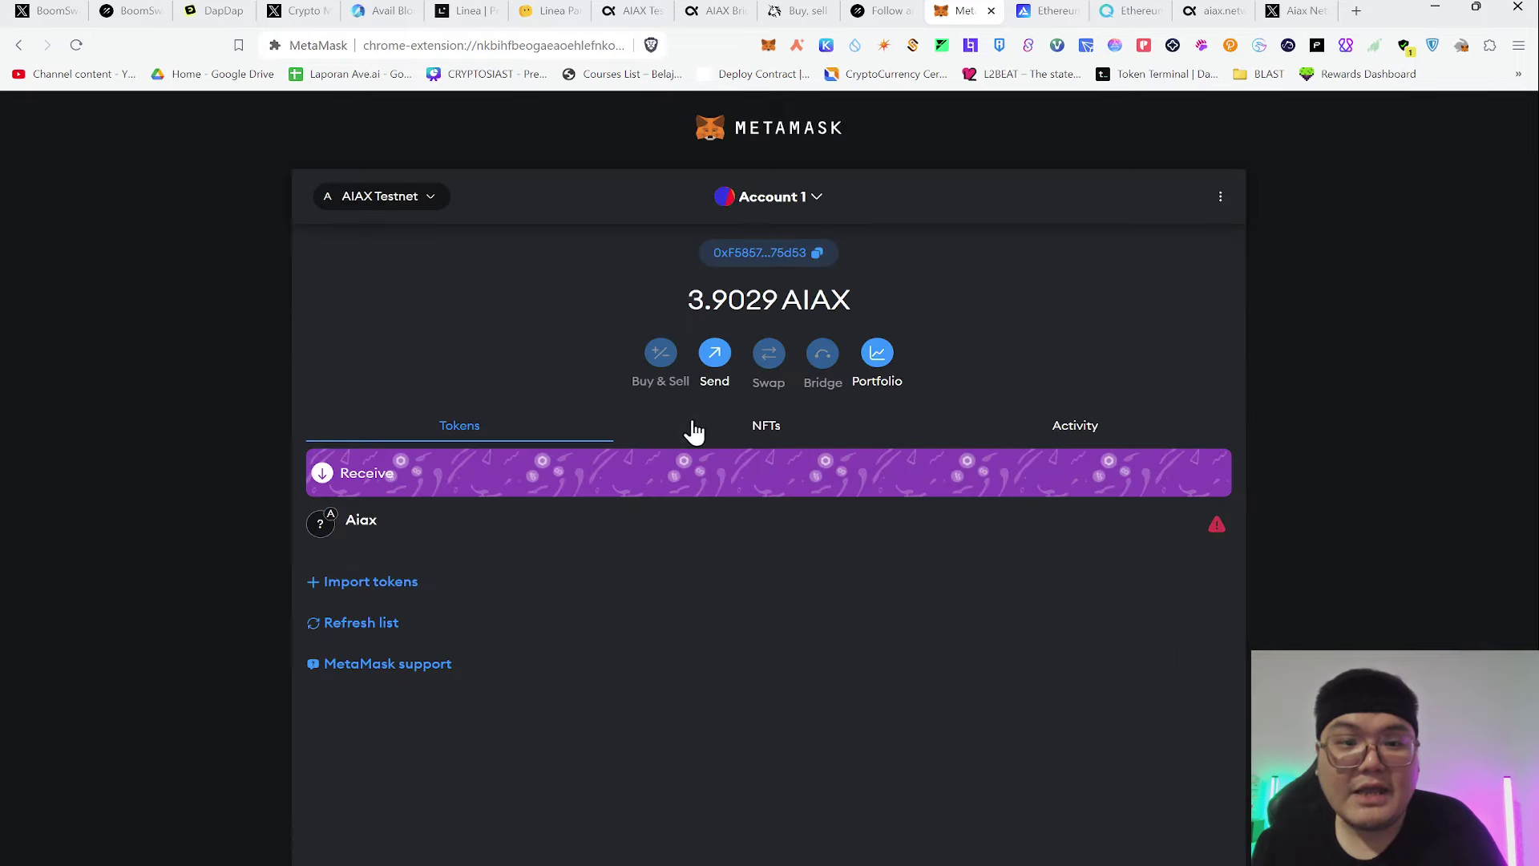
pyautogui.click(798, 10)
# Switch the Uniswap swap to the Görli test network
pyautogui.click(508, 44)
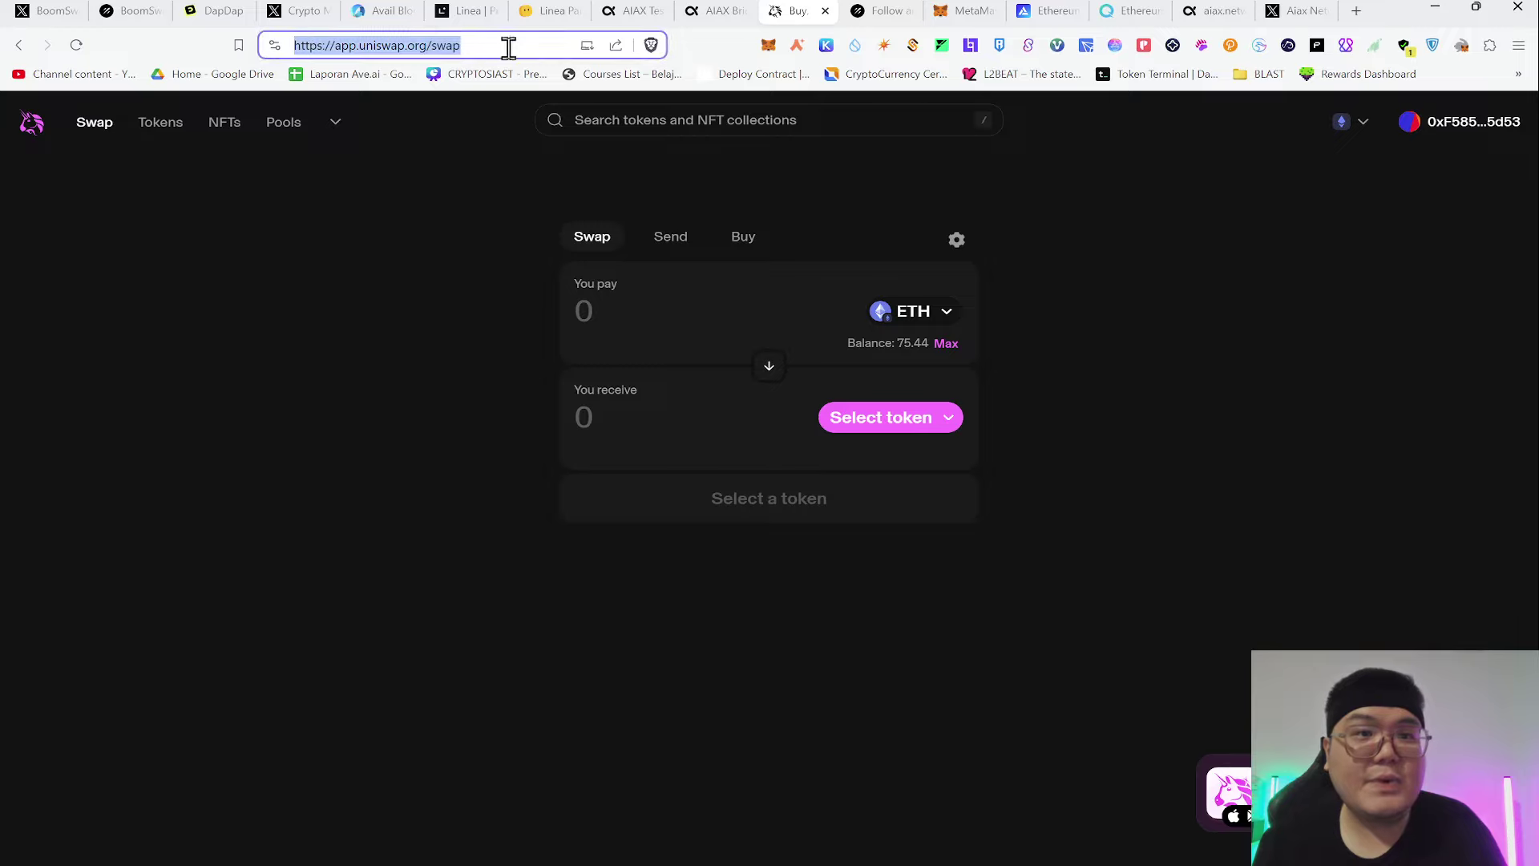
pyautogui.click(441, 371)
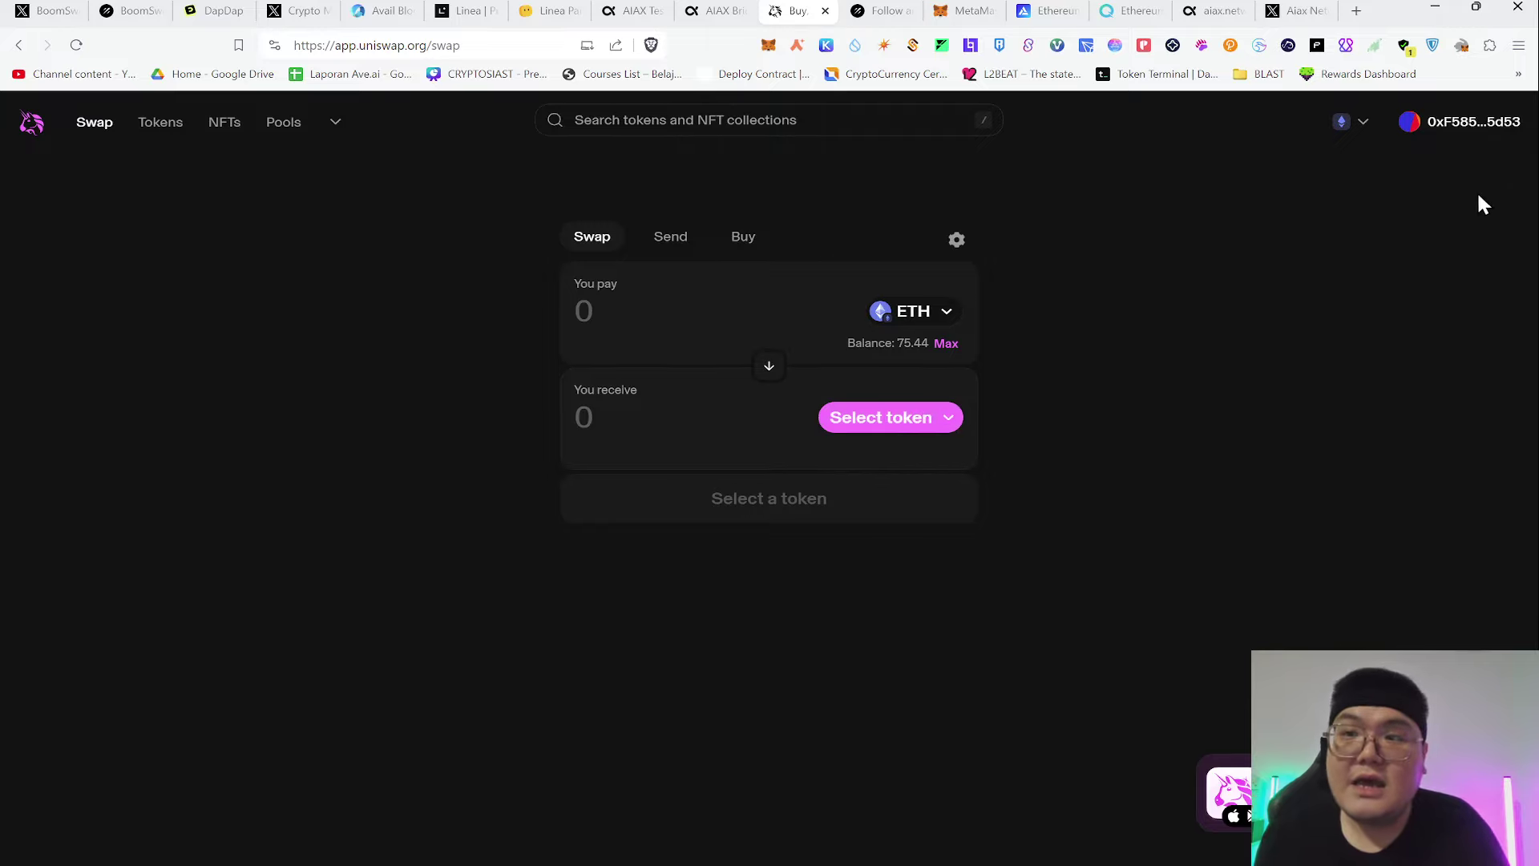
pyautogui.click(1441, 140)
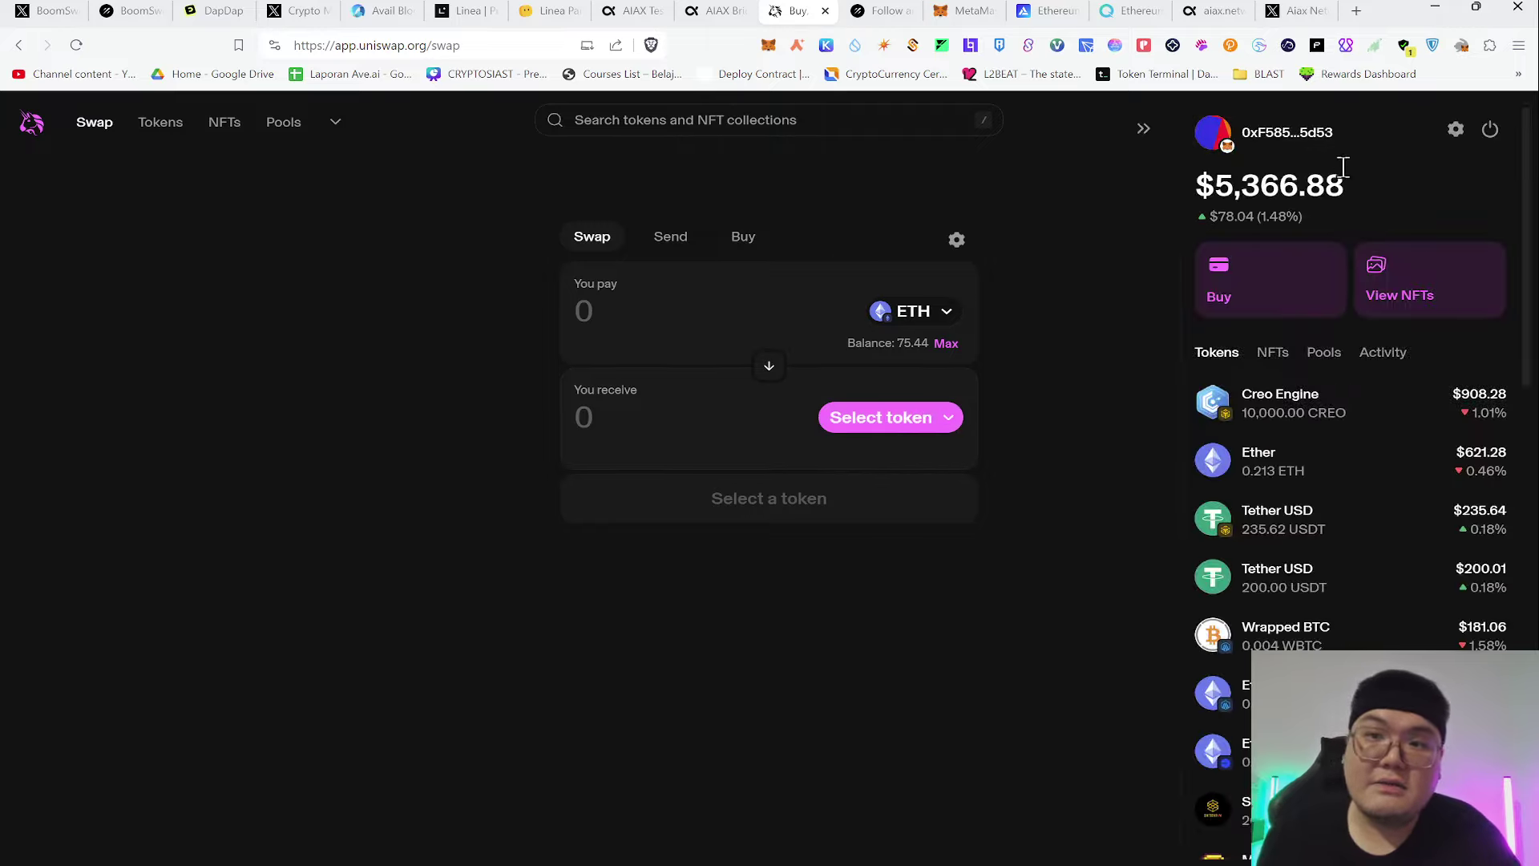
pyautogui.click(1344, 123)
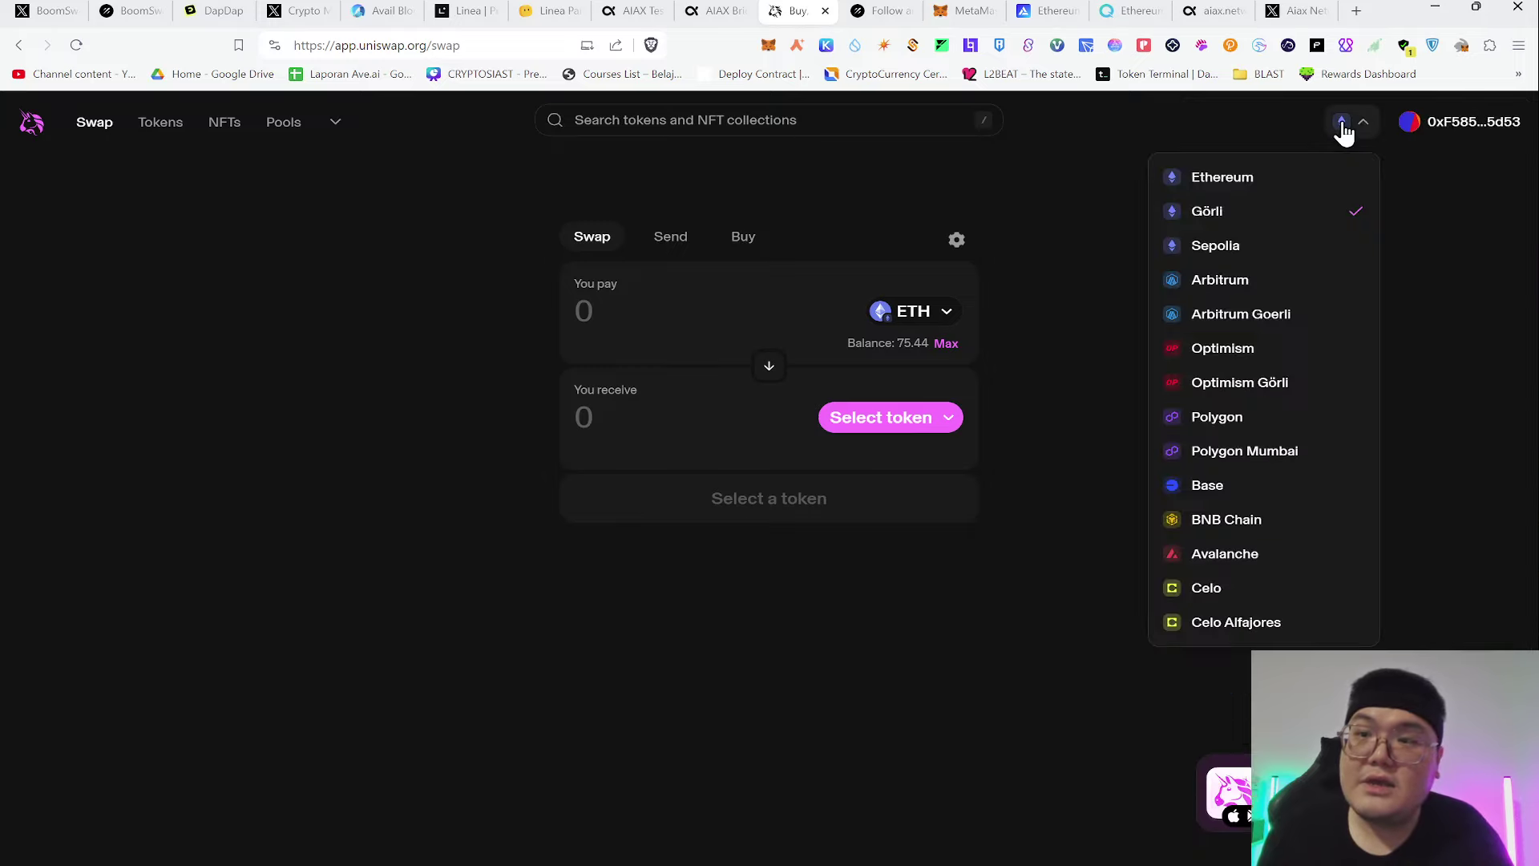
pyautogui.click(1211, 213)
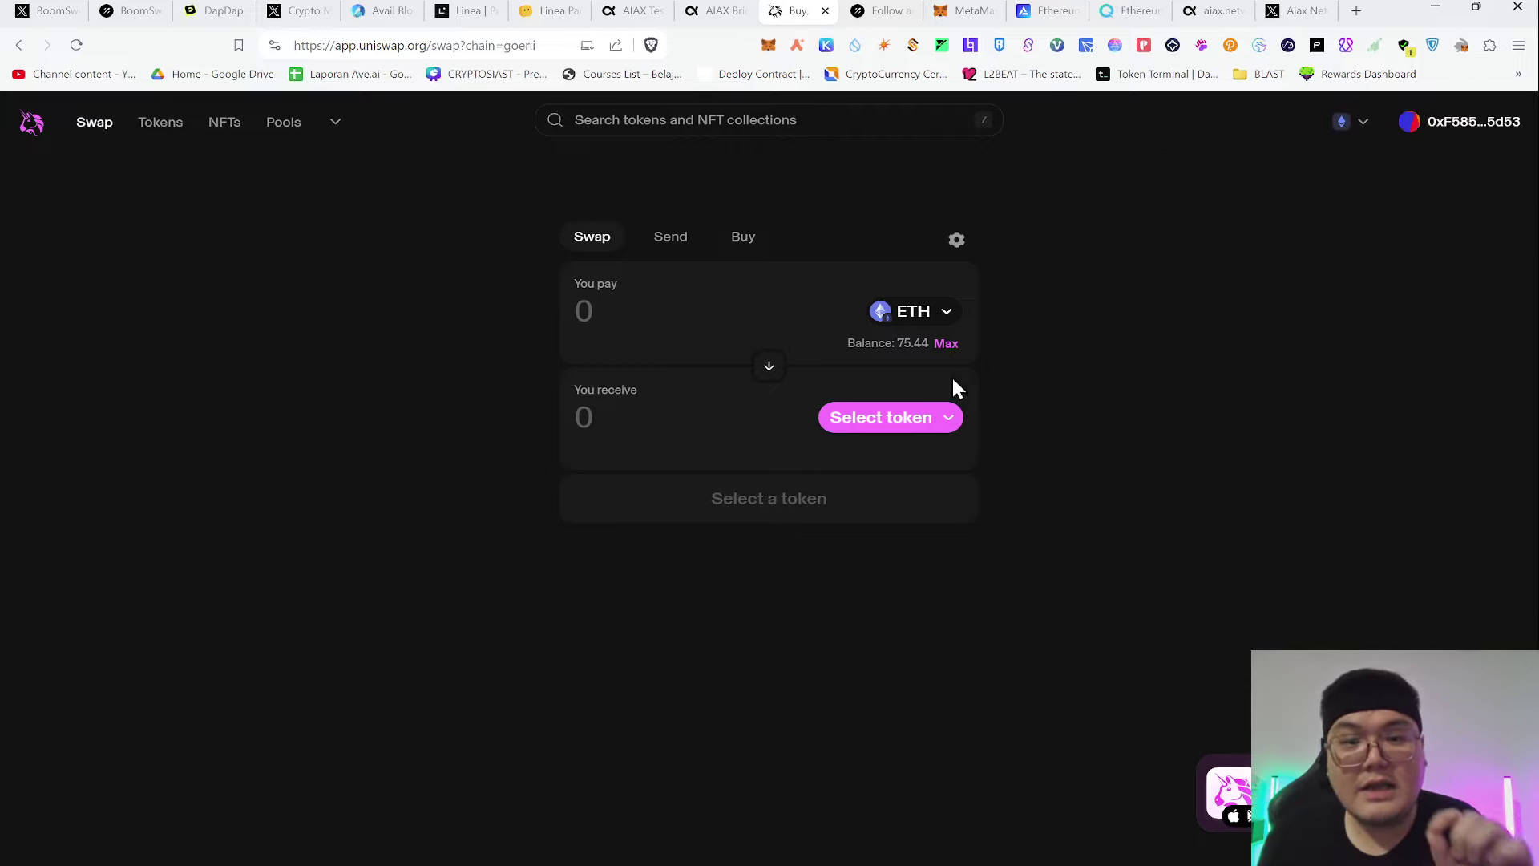
# Choose USD Coin as the token to receive by pasting its contract address
pyautogui.click(873, 422)
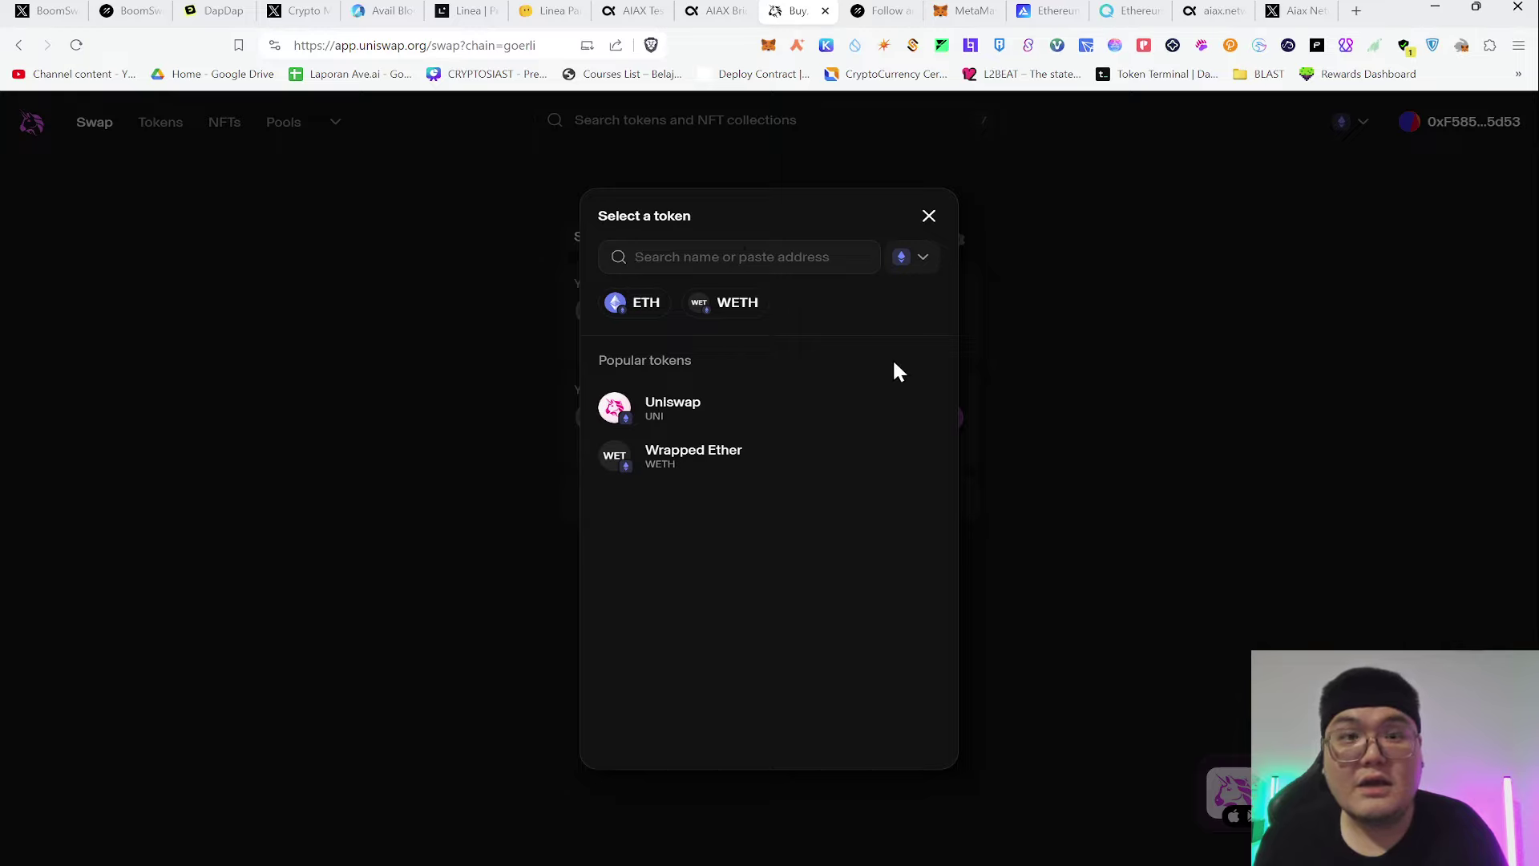
pyautogui.hotkey('ctrl', 'v')
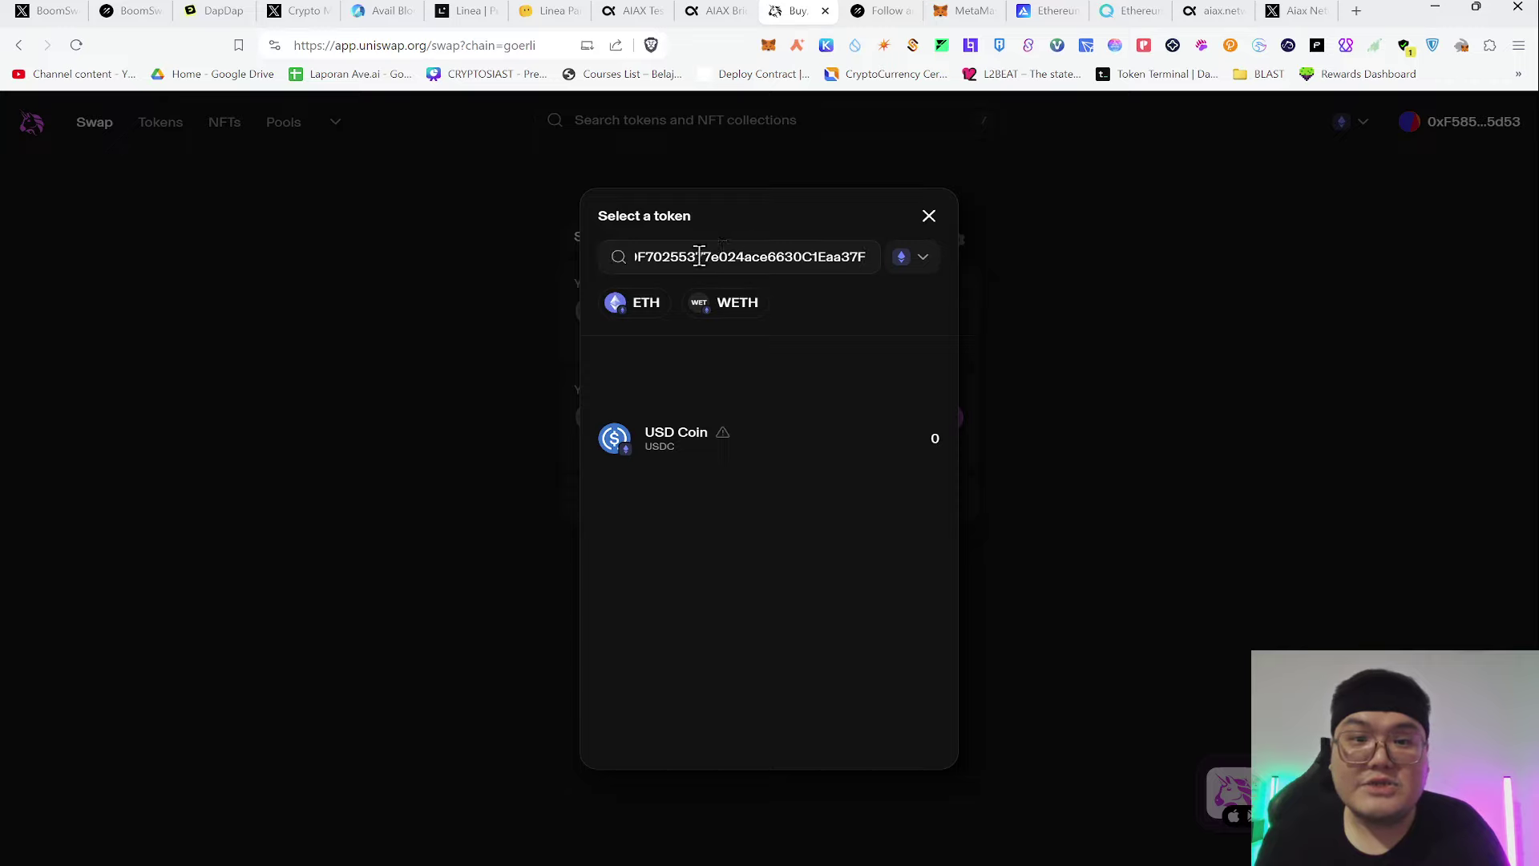
pyautogui.press('Home')
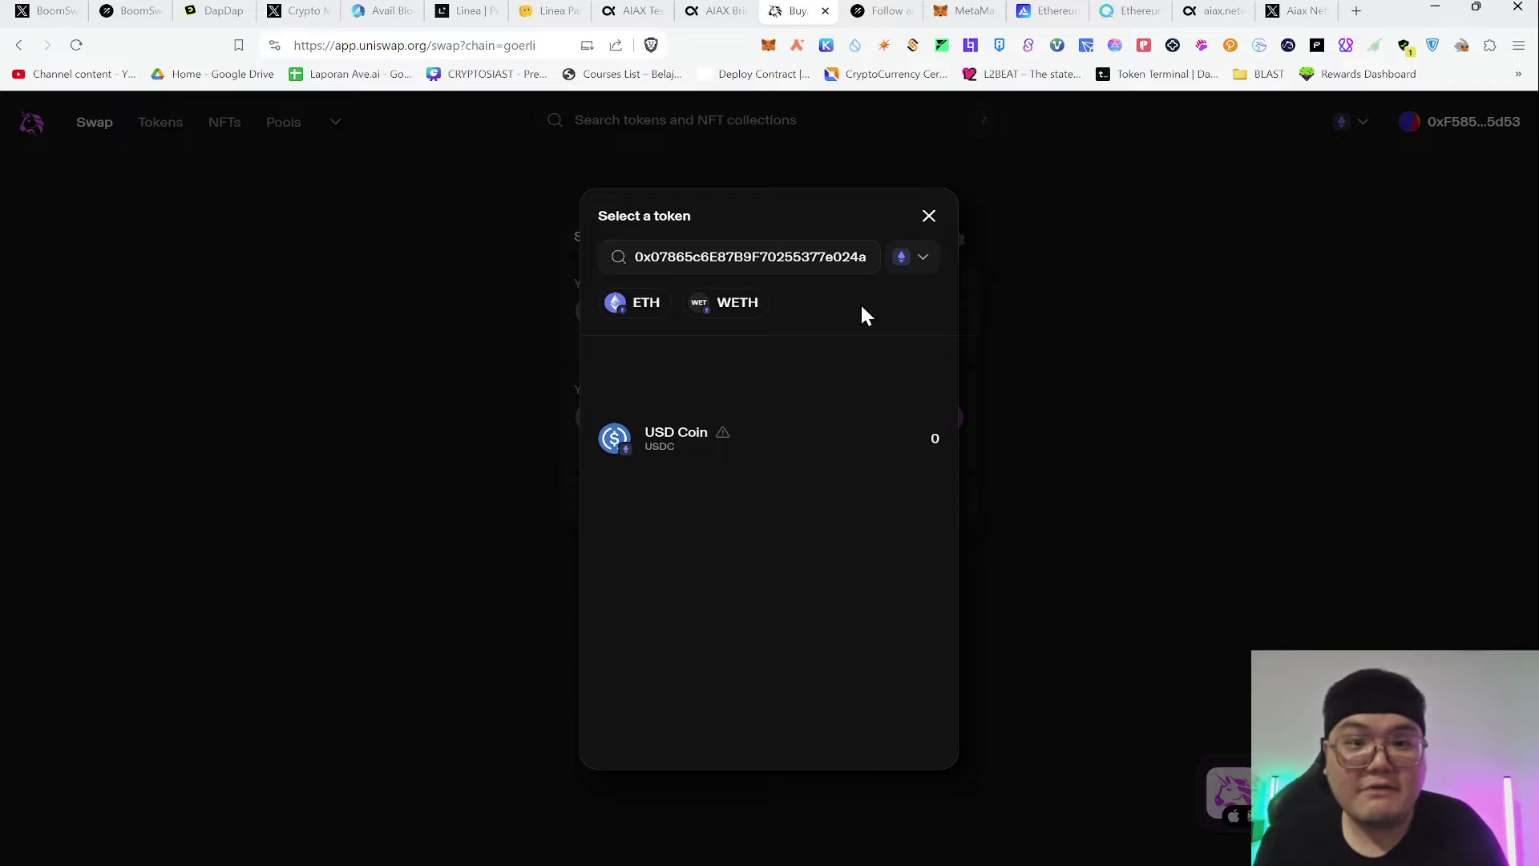
pyautogui.click(773, 445)
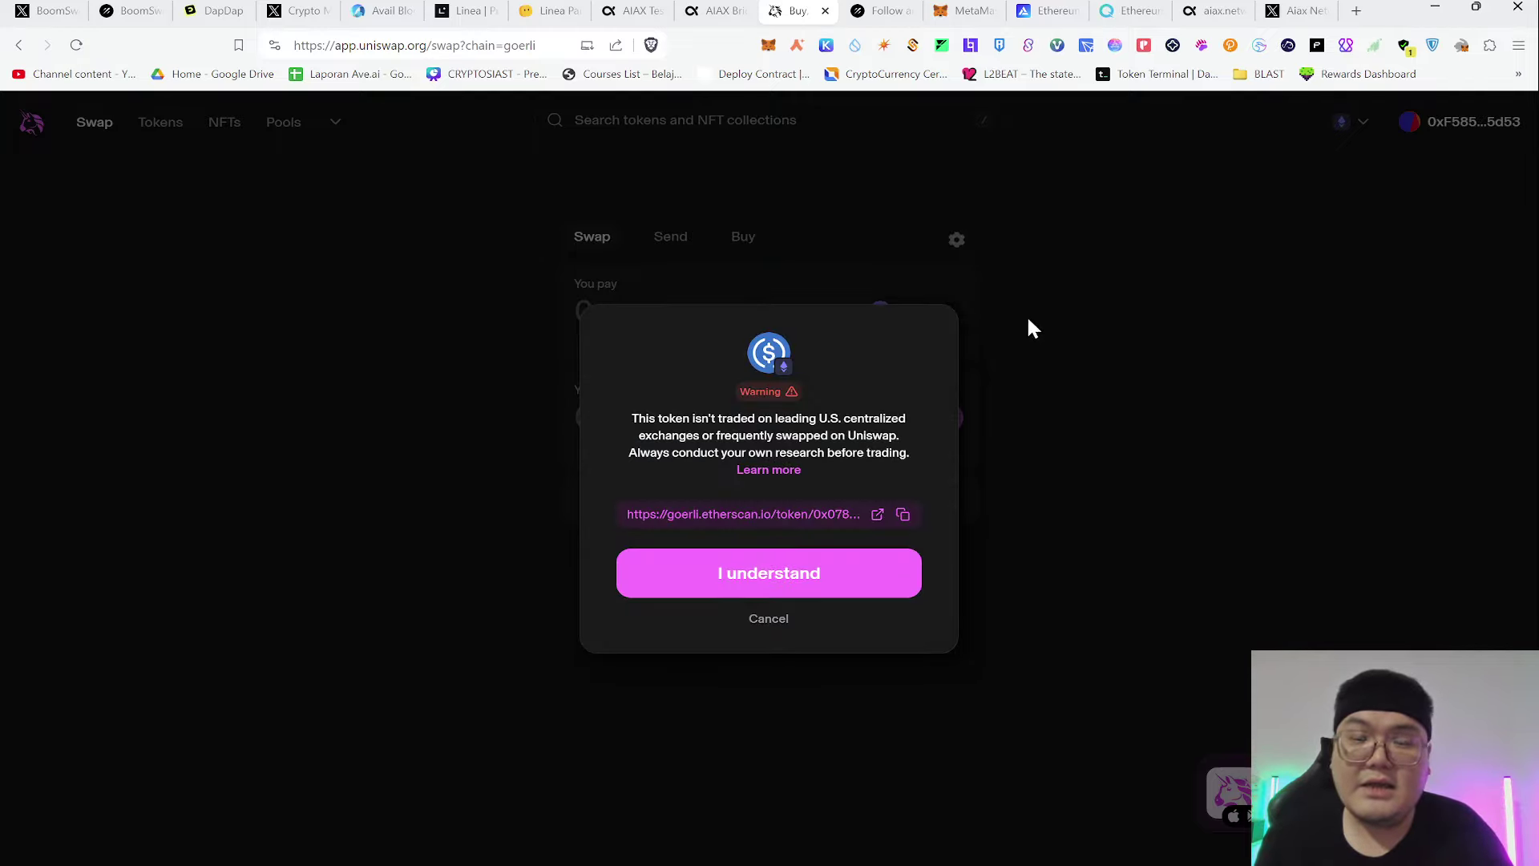
pyautogui.click(758, 591)
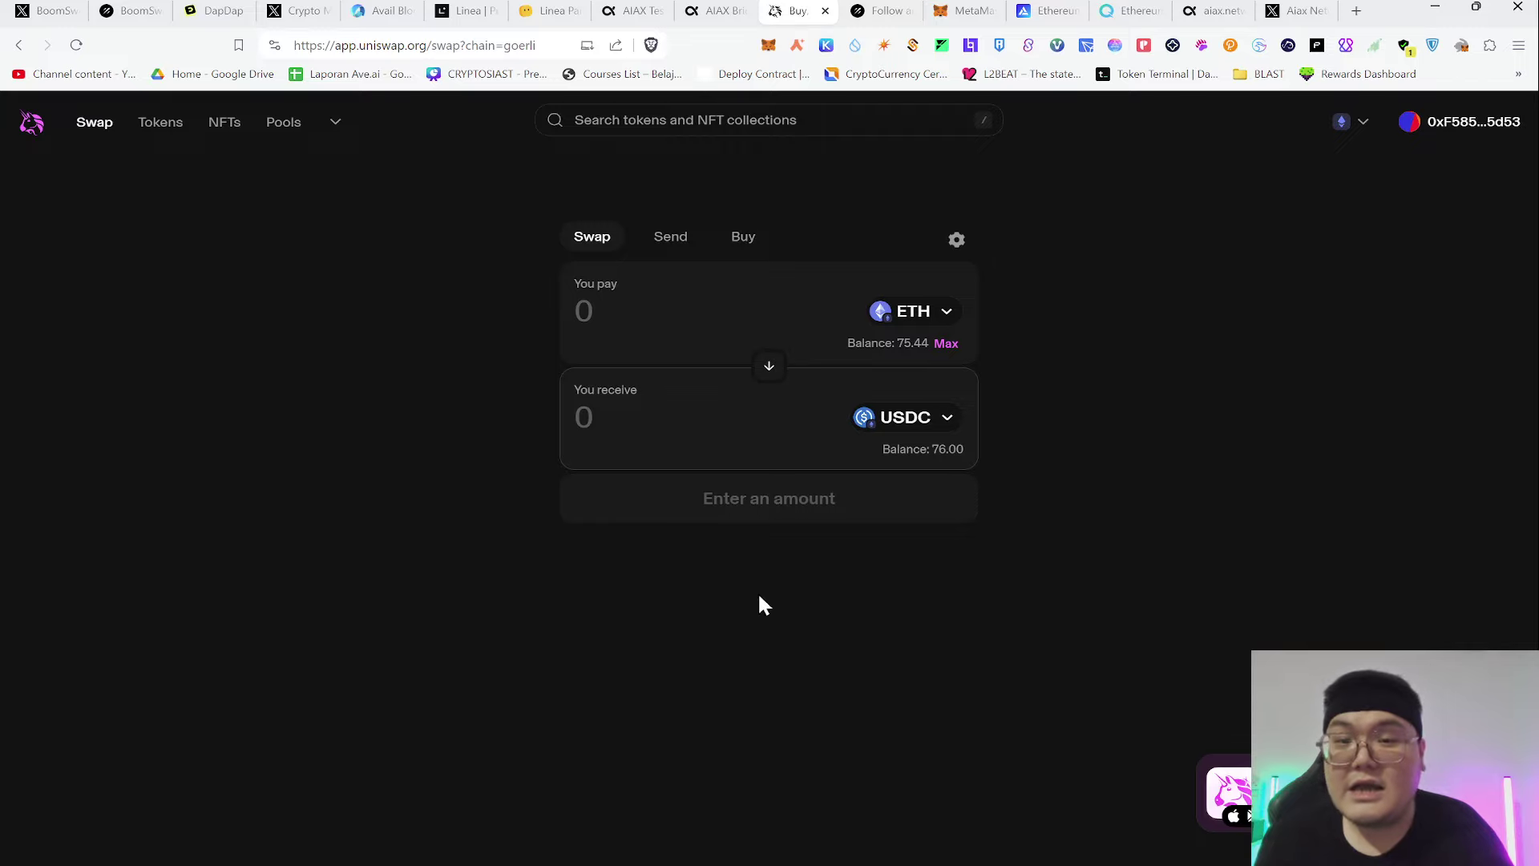
# Enter 0.01 ETH as the amount and confirm the swap for USDC
pyautogui.click(691, 319)
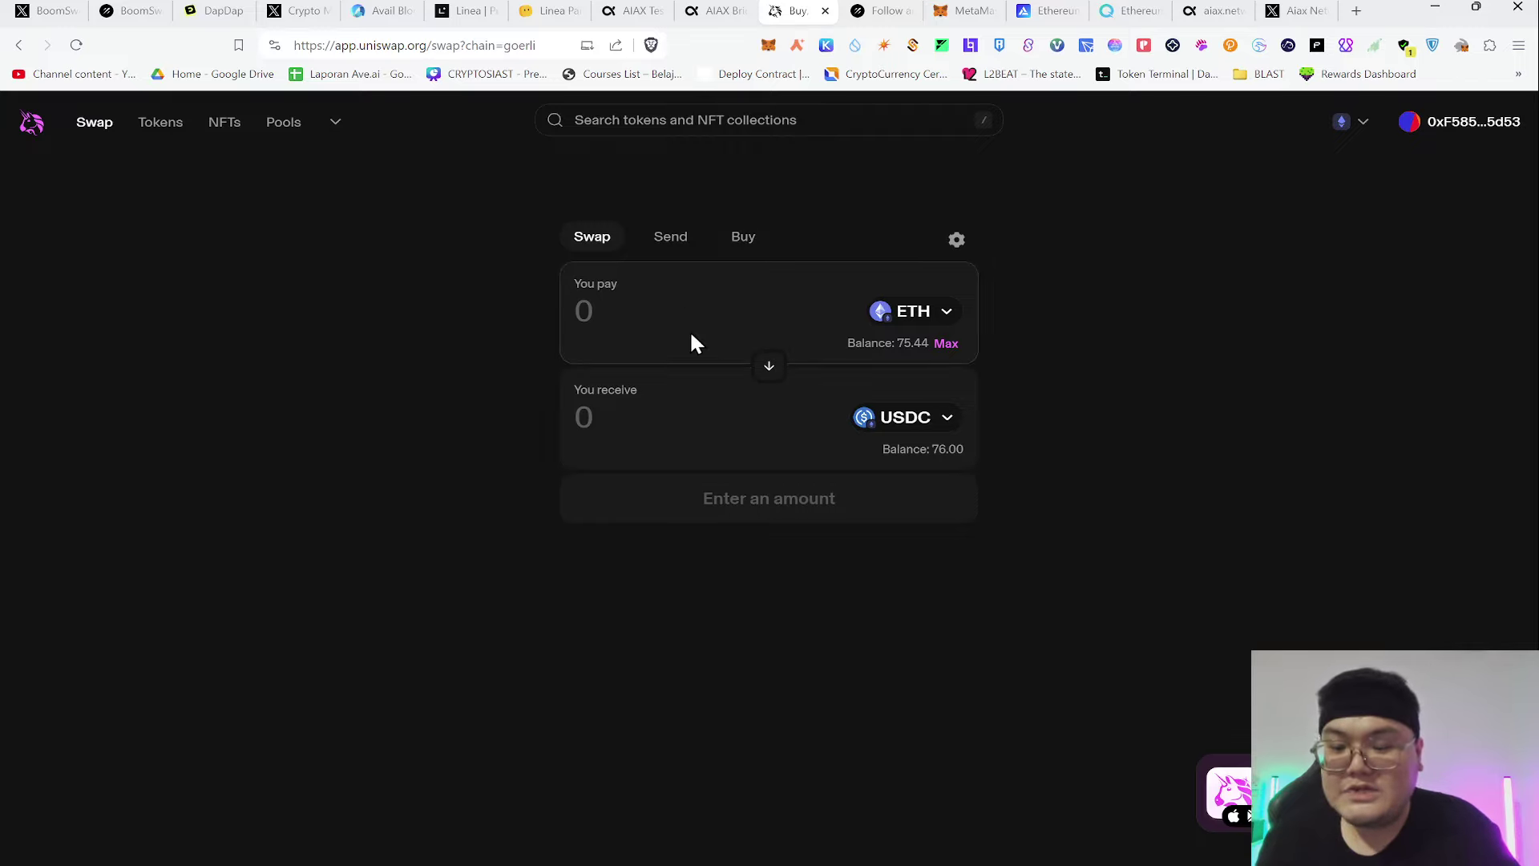
pyautogui.write('0.')
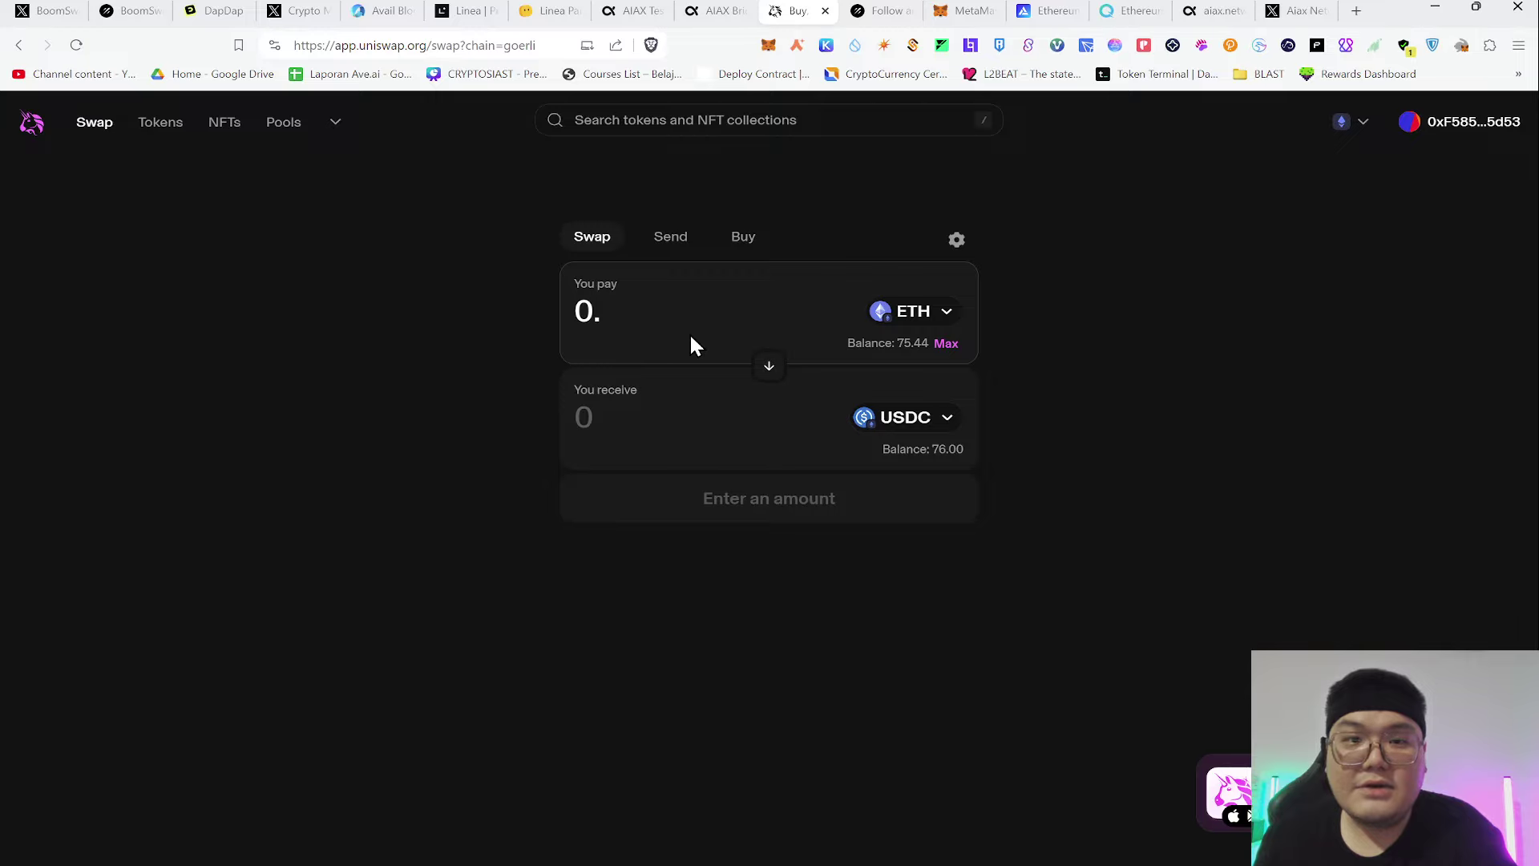
pyautogui.write('01')
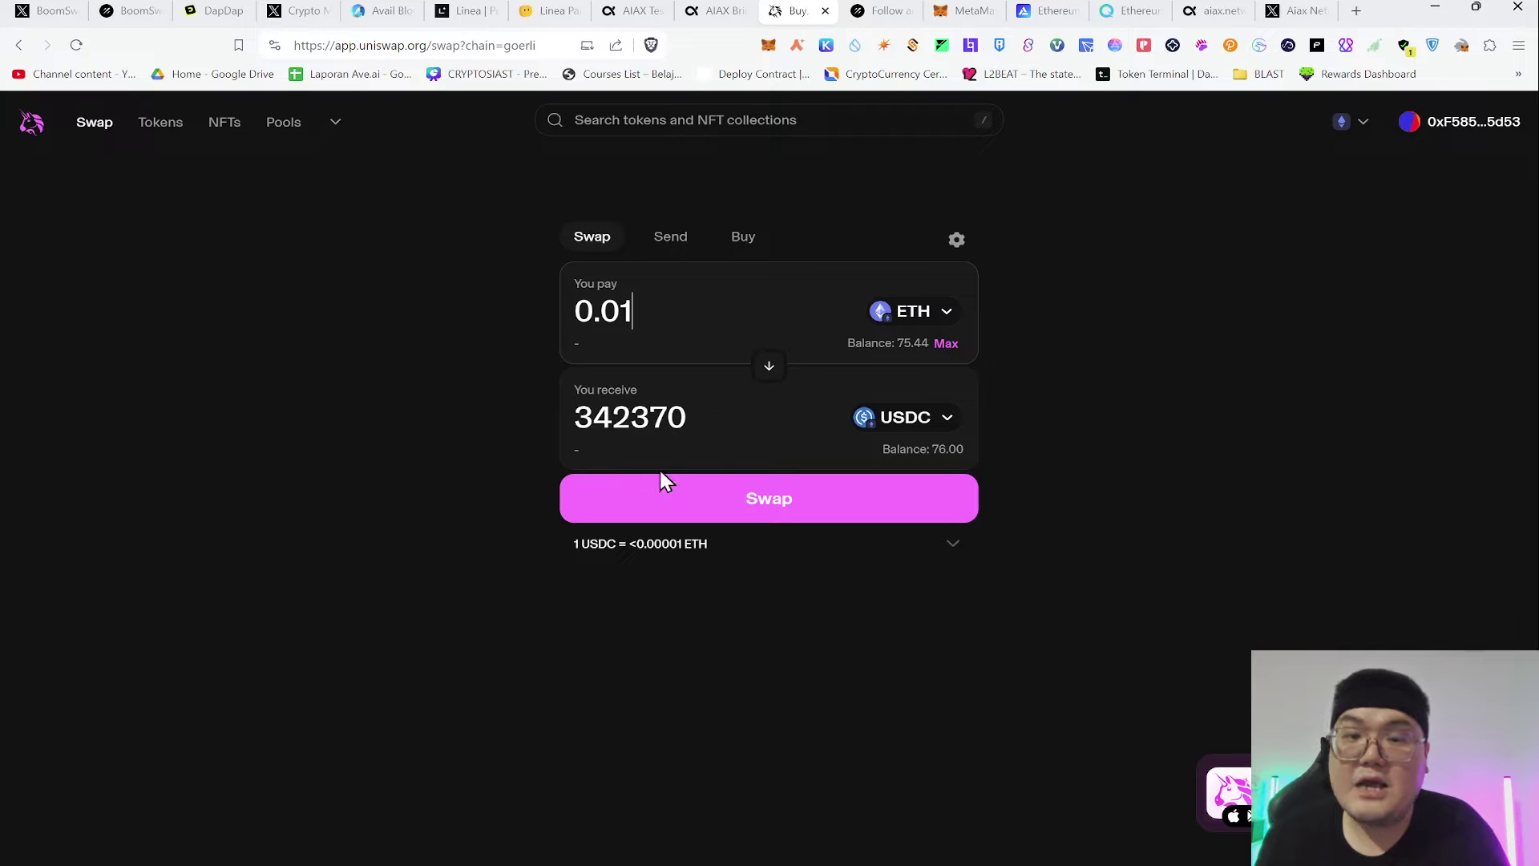
pyautogui.click(697, 507)
pyautogui.click(751, 653)
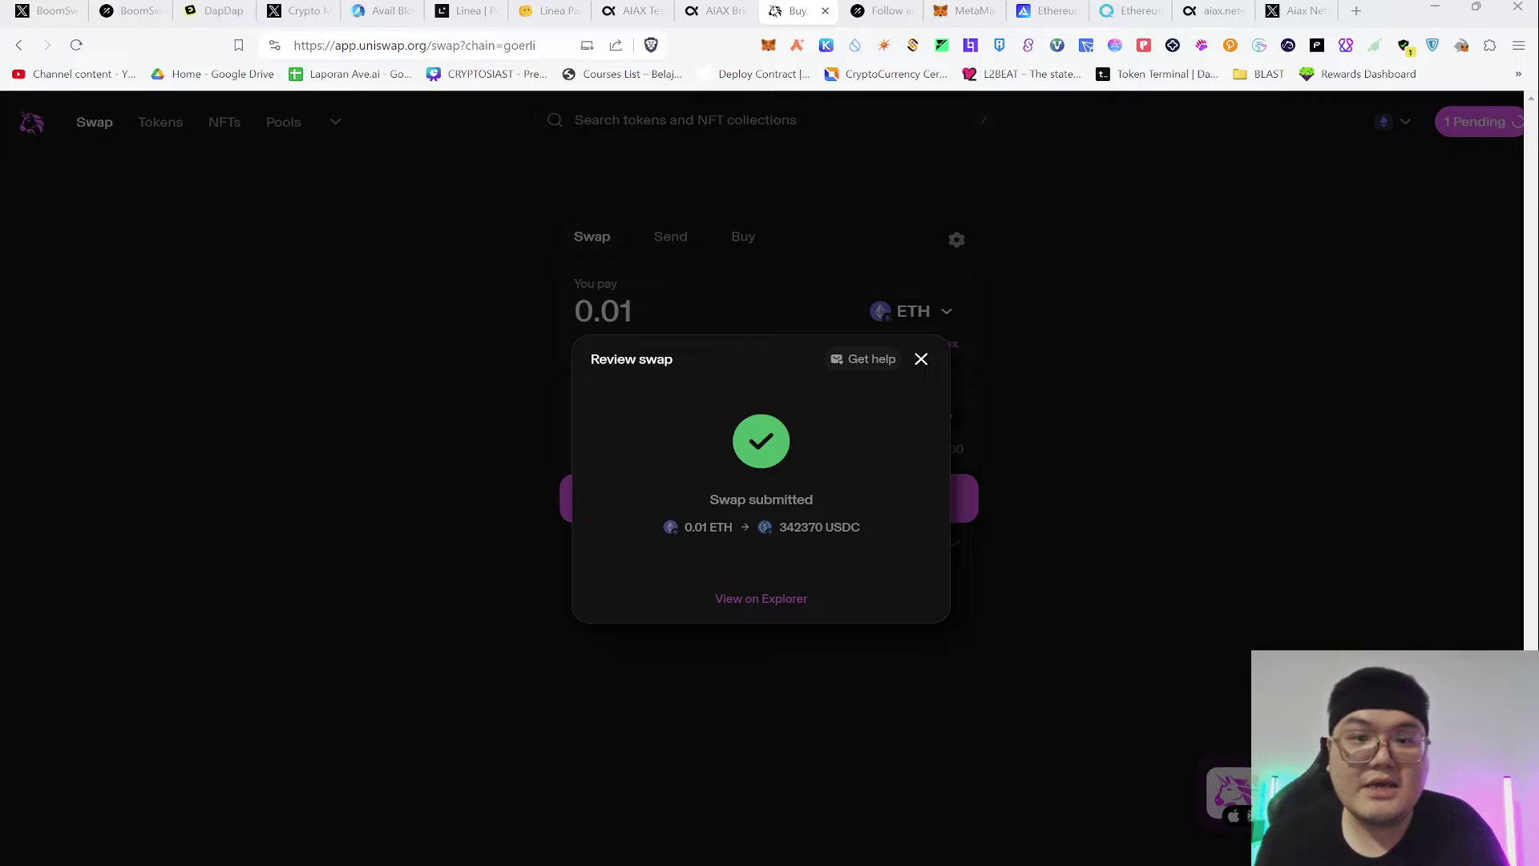
# Import USDC into the MetaMask wallet by its contract address
pyautogui.click(964, 11)
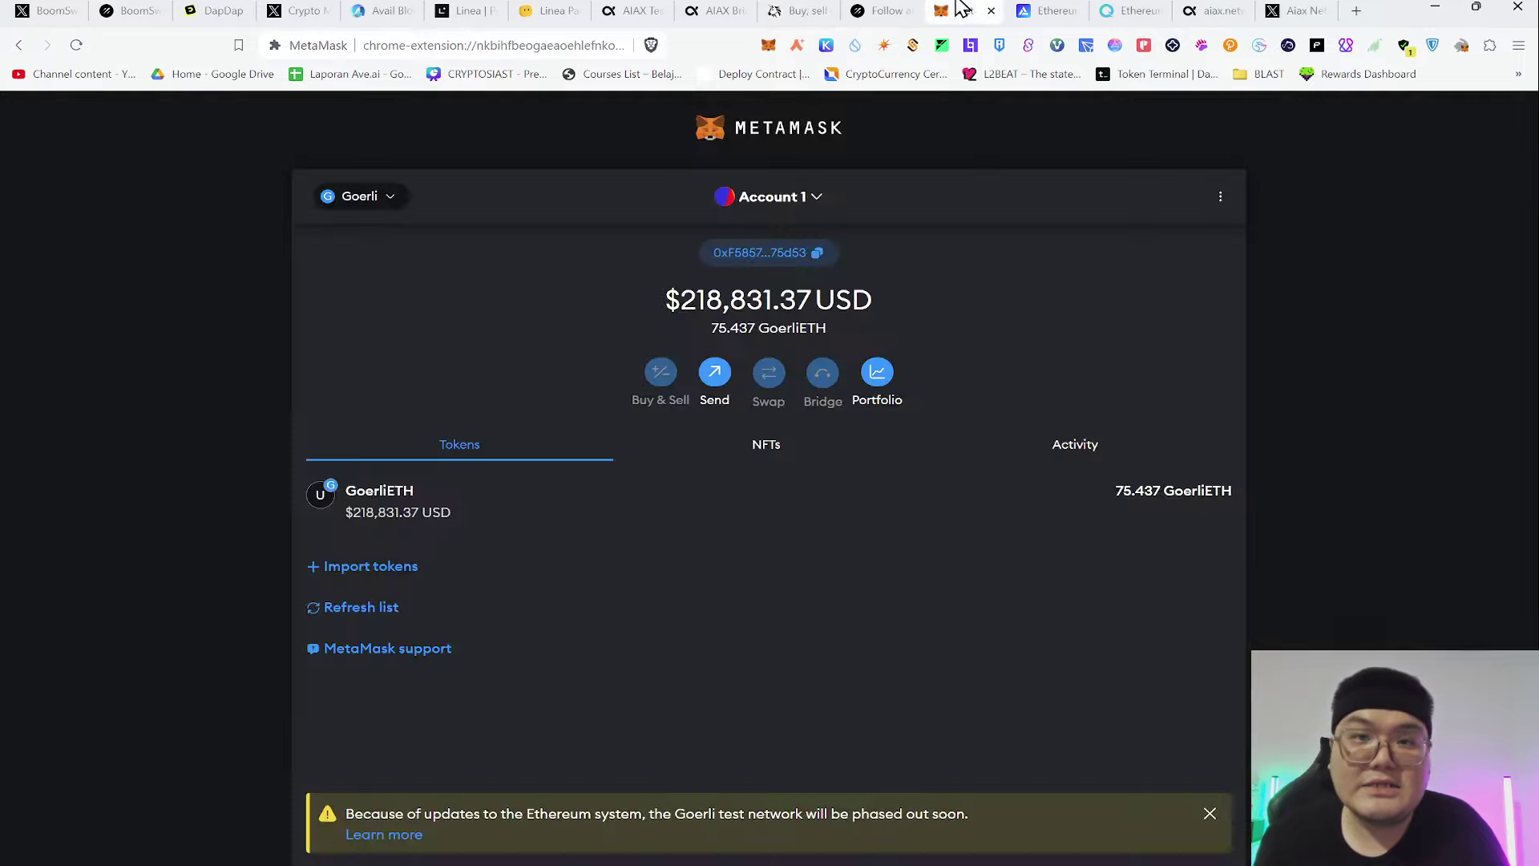
pyautogui.click(373, 568)
pyautogui.click(738, 402)
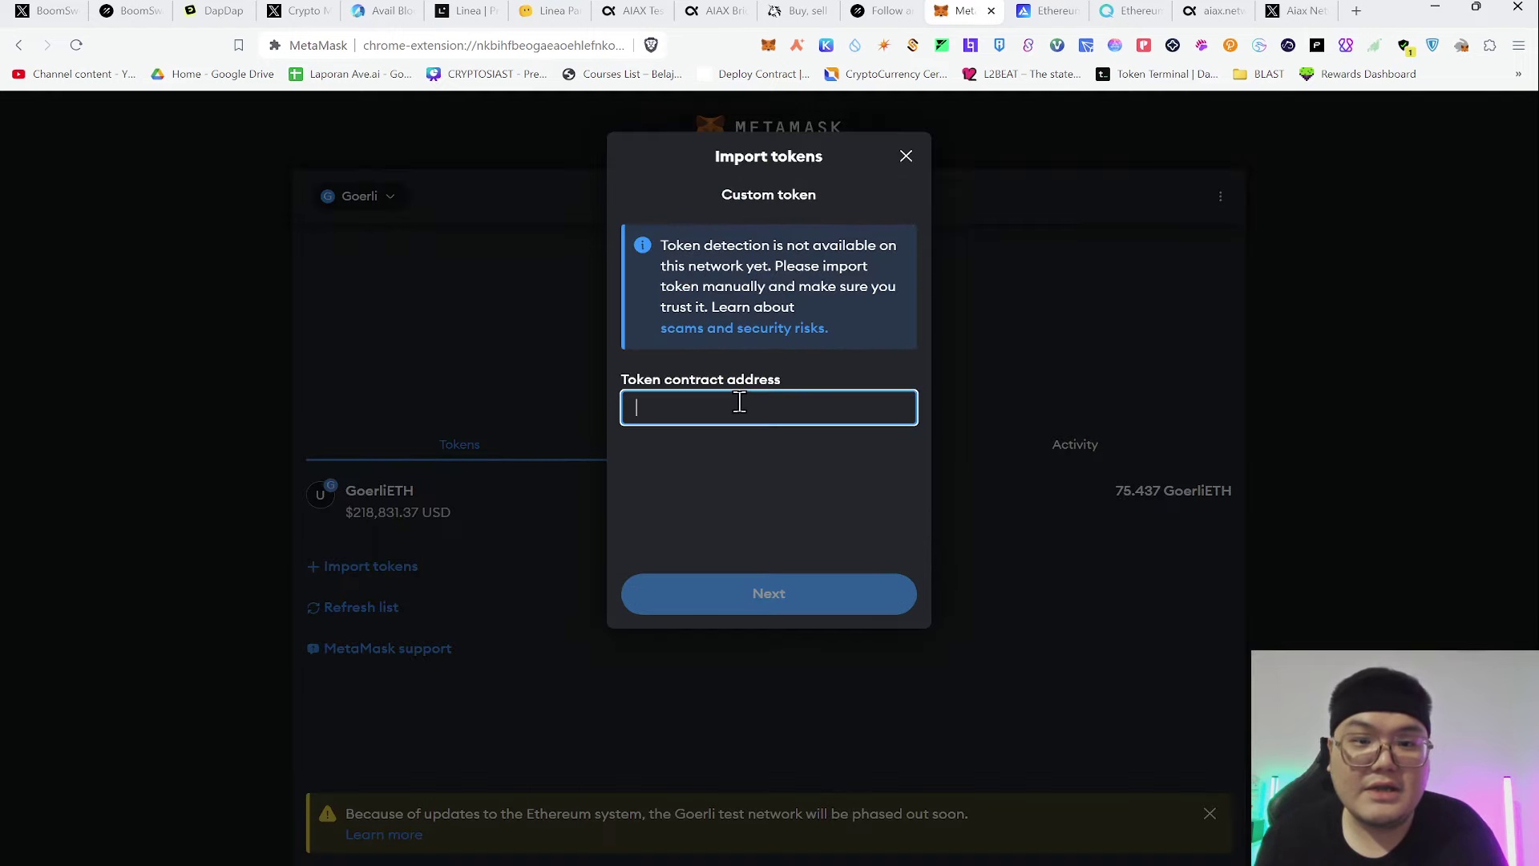
pyautogui.hotkey('ctrl', 'v')
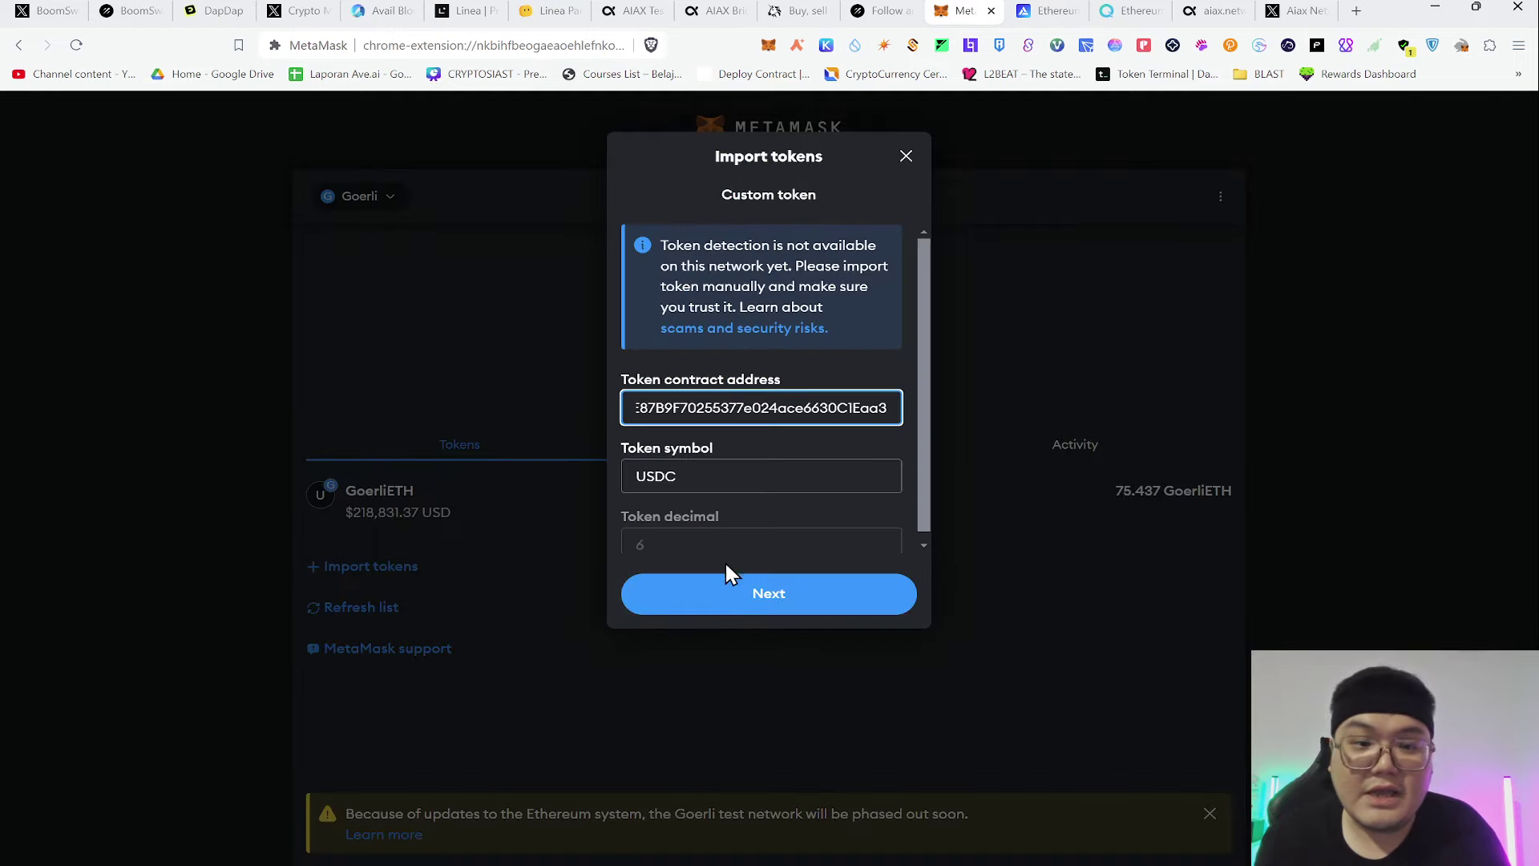
pyautogui.click(725, 589)
pyautogui.click(850, 606)
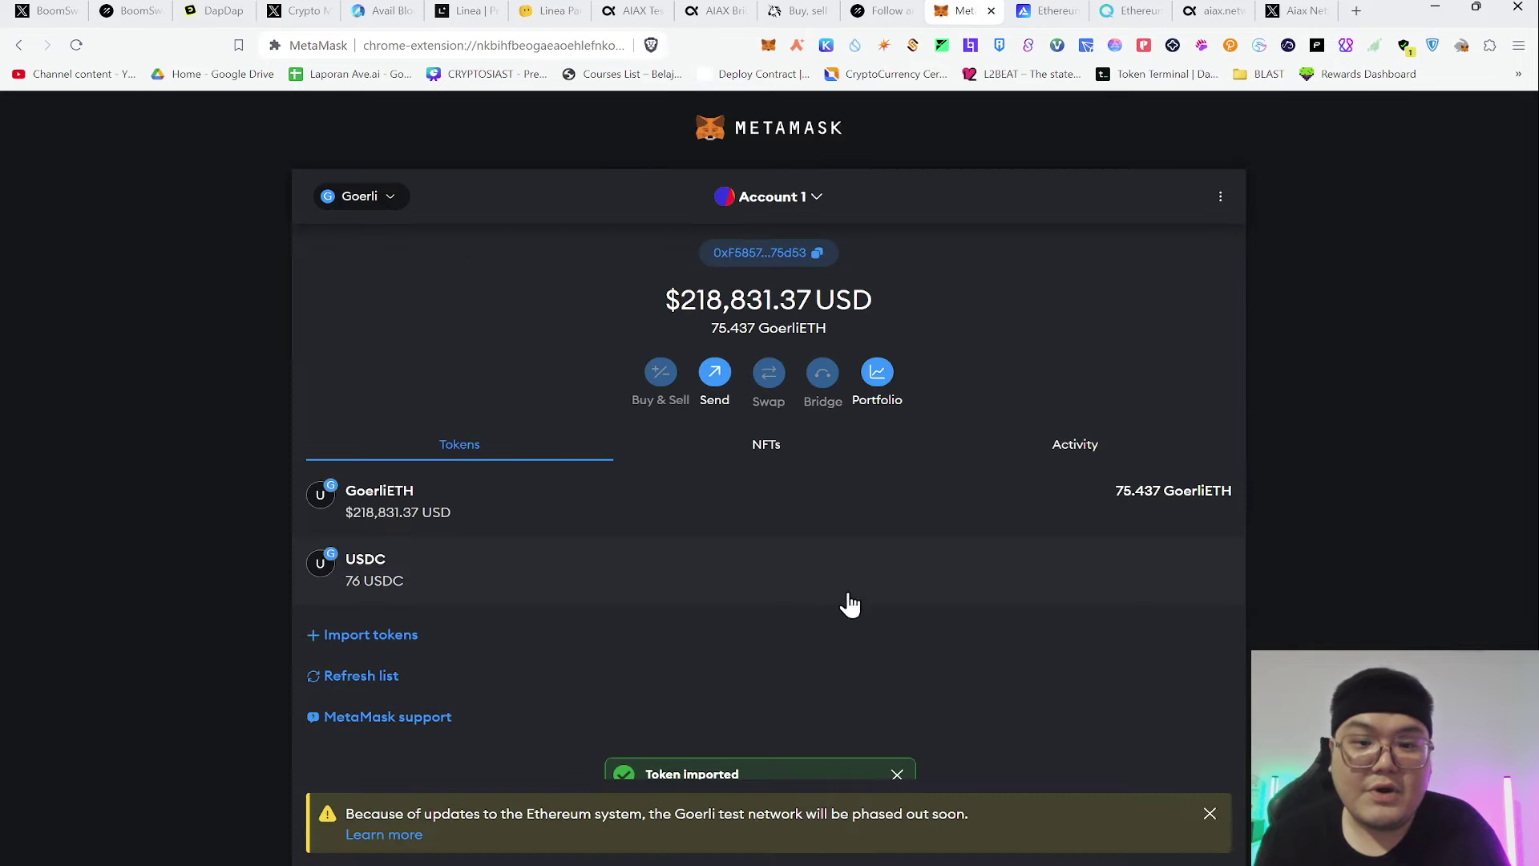
# Check the USDC balance has risen to 342446.36894 after comparing with Uniswap
pyautogui.click(558, 577)
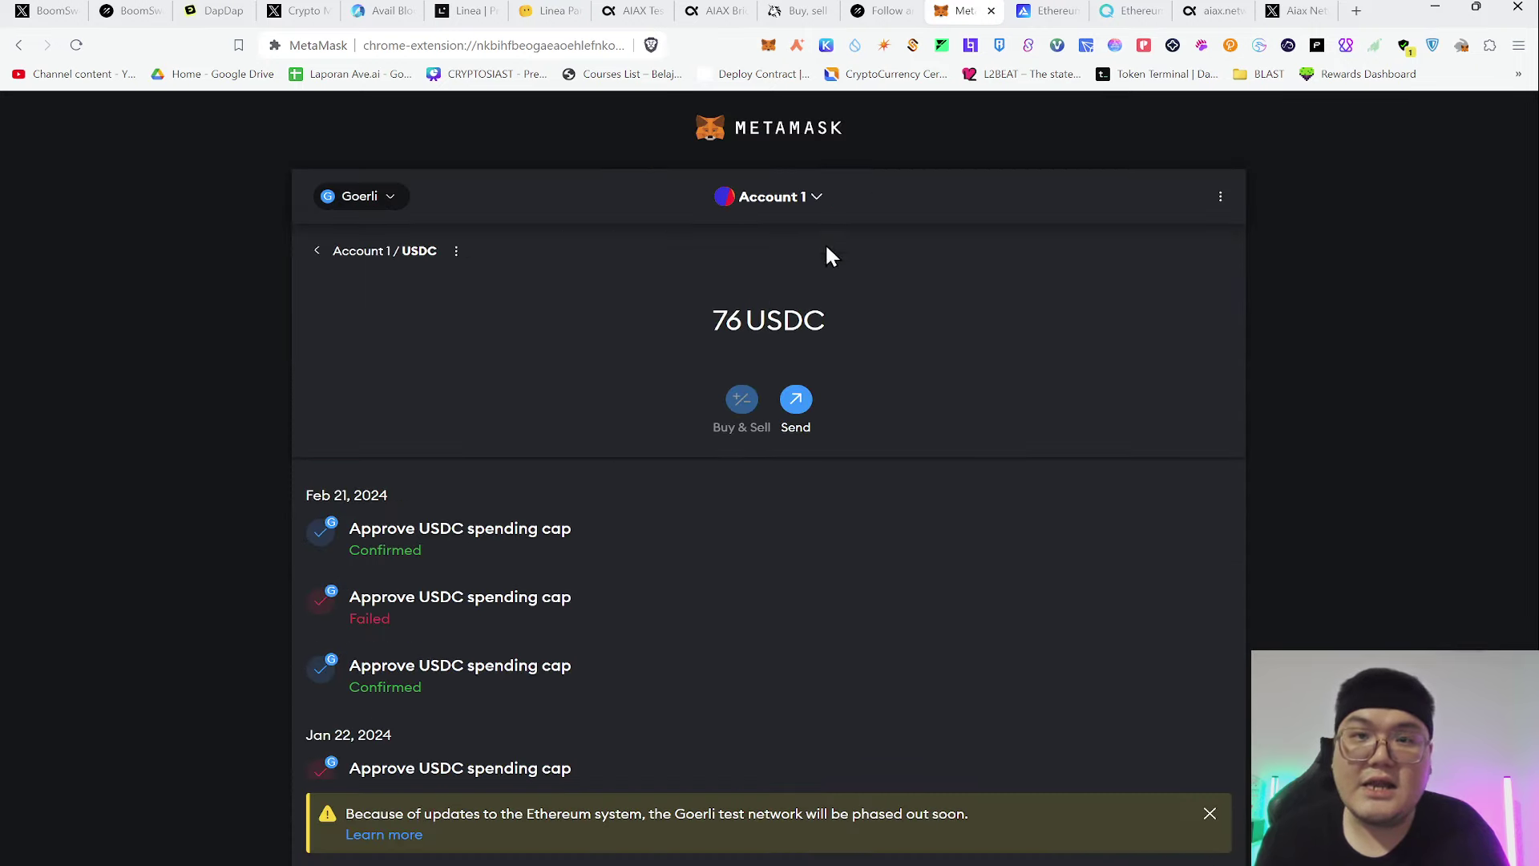
pyautogui.click(806, 11)
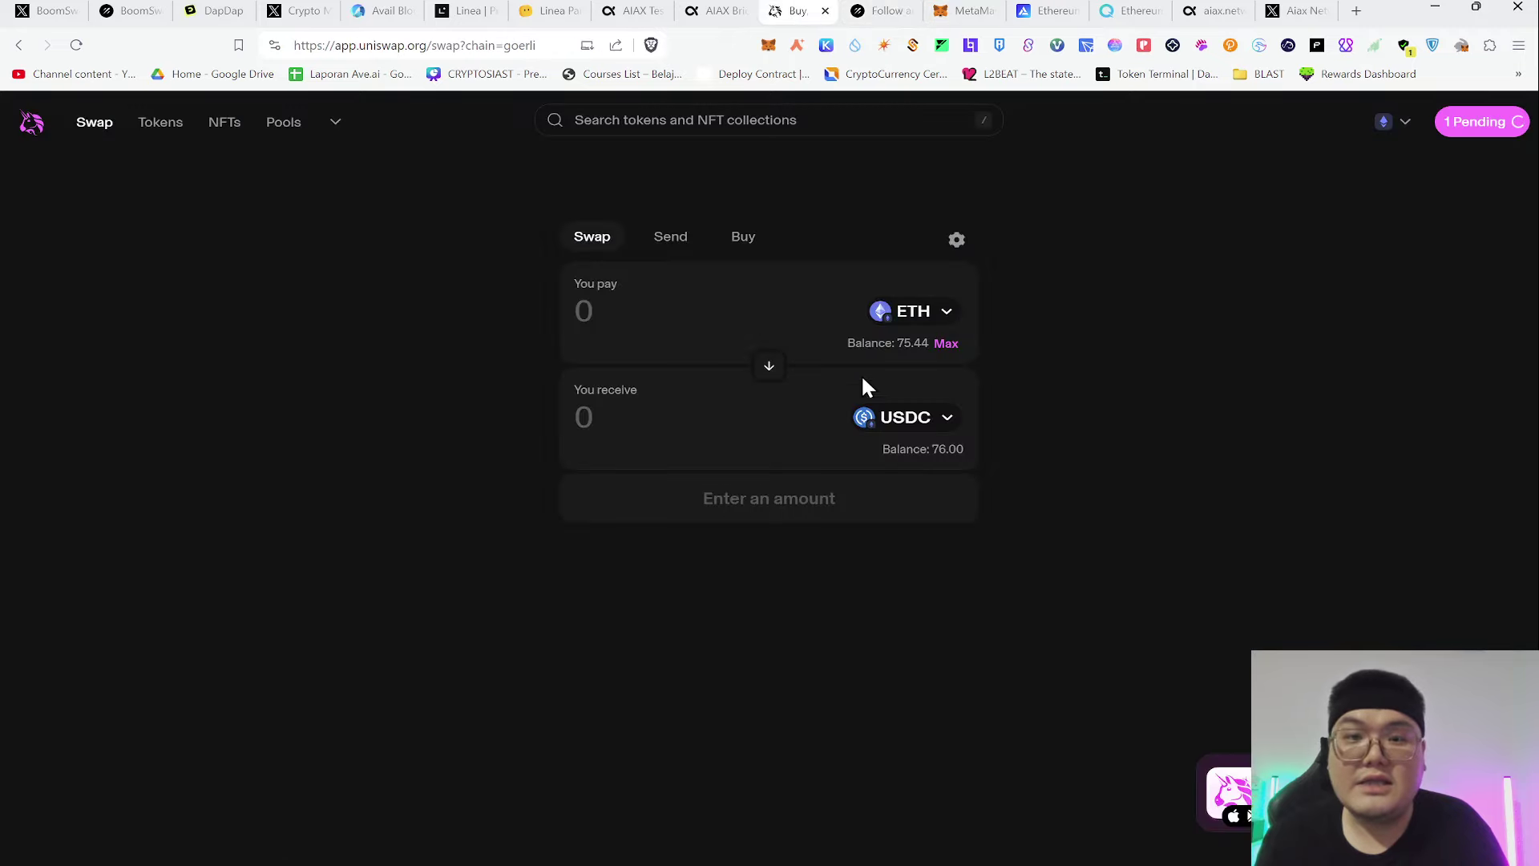
pyautogui.click(905, 419)
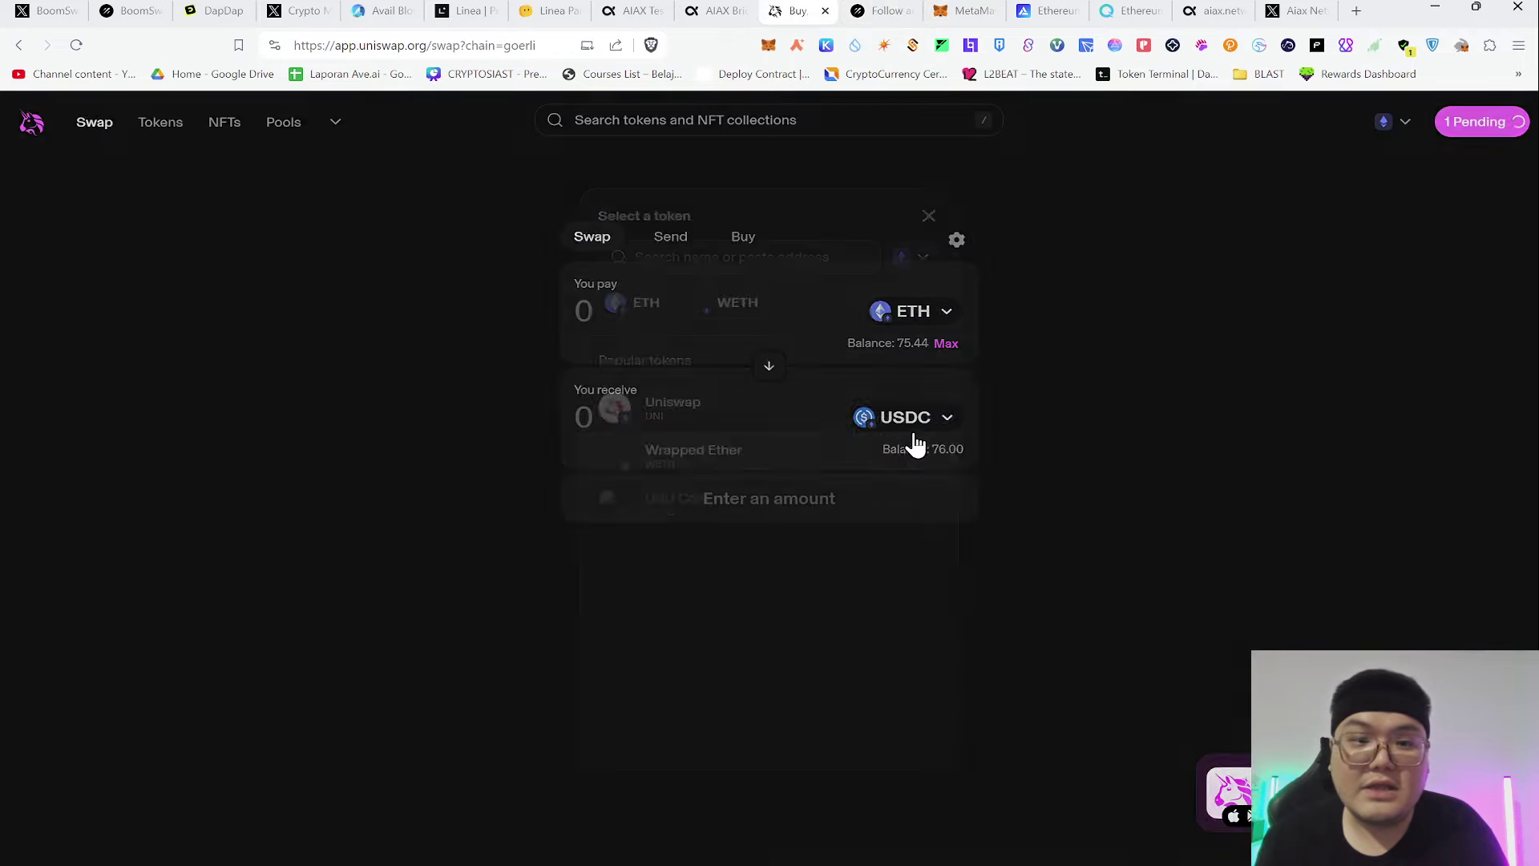
pyautogui.click(1126, 357)
pyautogui.hotkey('ctrl', 'Tab')
pyautogui.hotkey('ctrl', 'Tab')
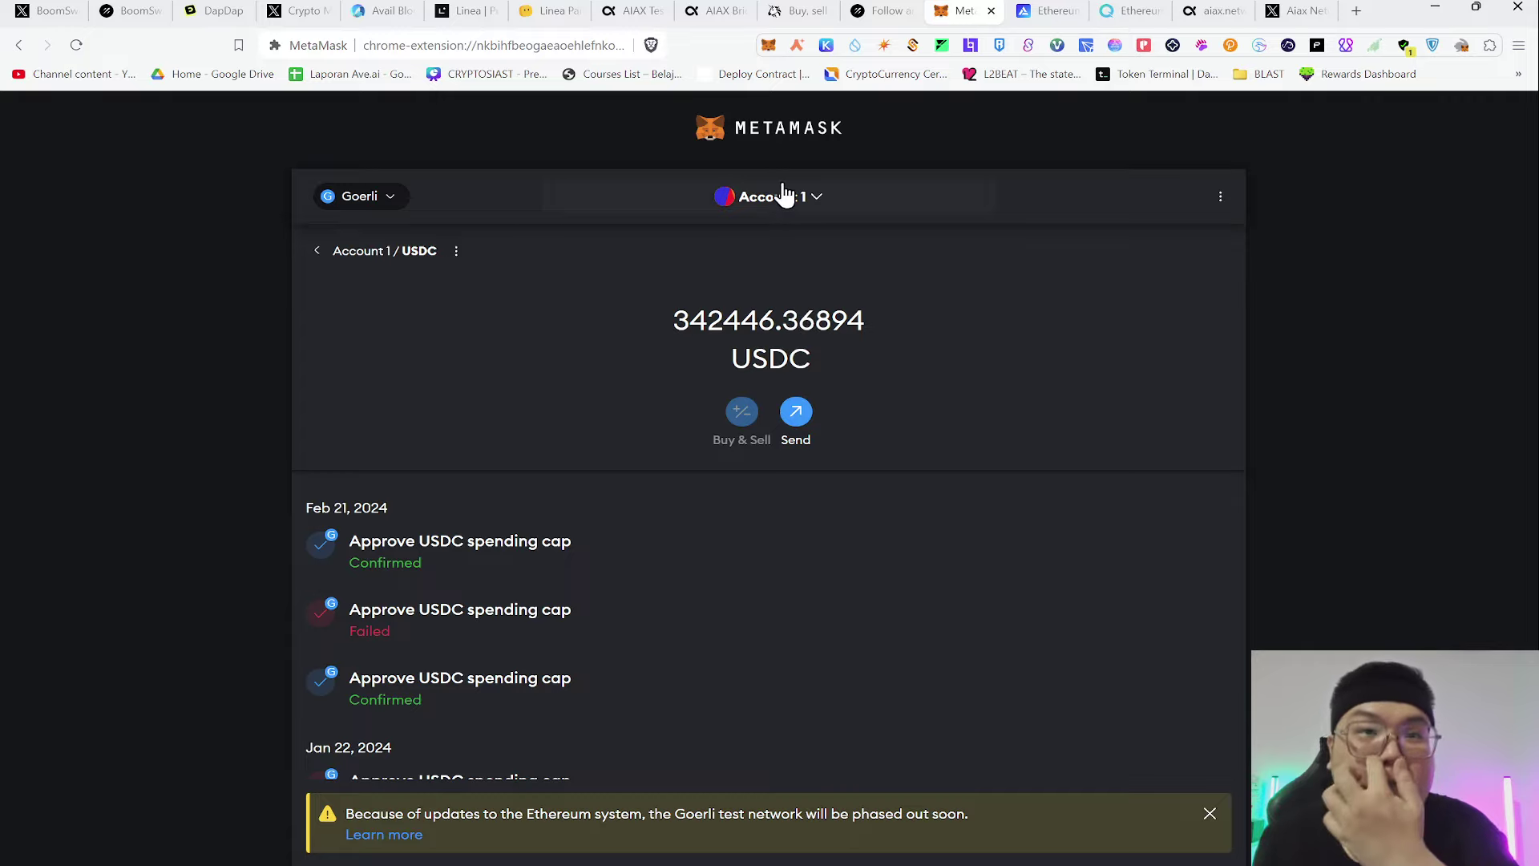
# Return to aiax.bridge, dismiss the faucet dialog, and reload the bridge to refresh balances
pyautogui.click(696, 11)
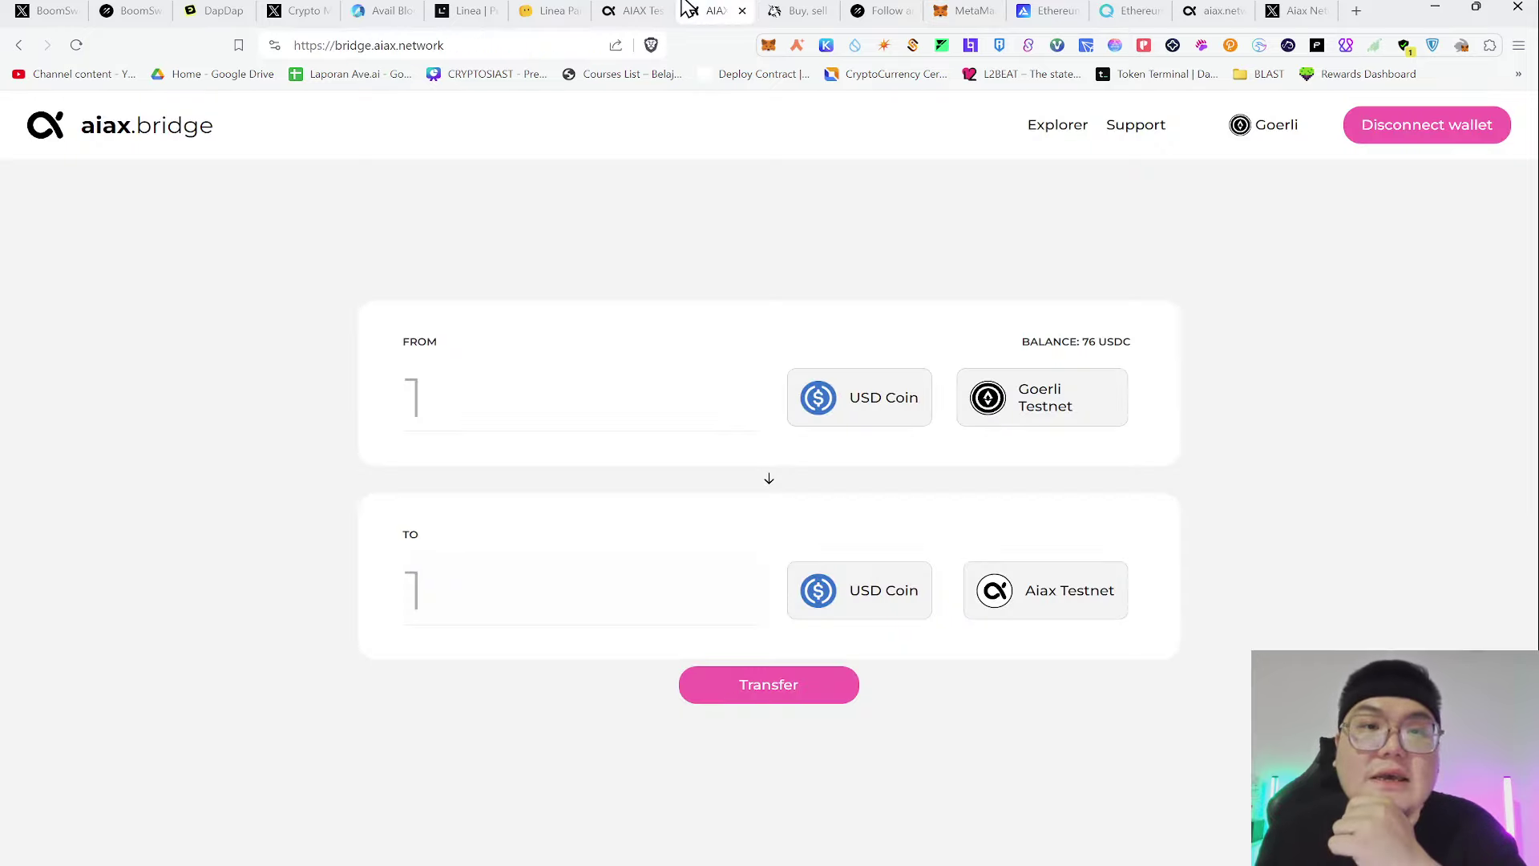
pyautogui.click(656, 10)
pyautogui.click(1091, 454)
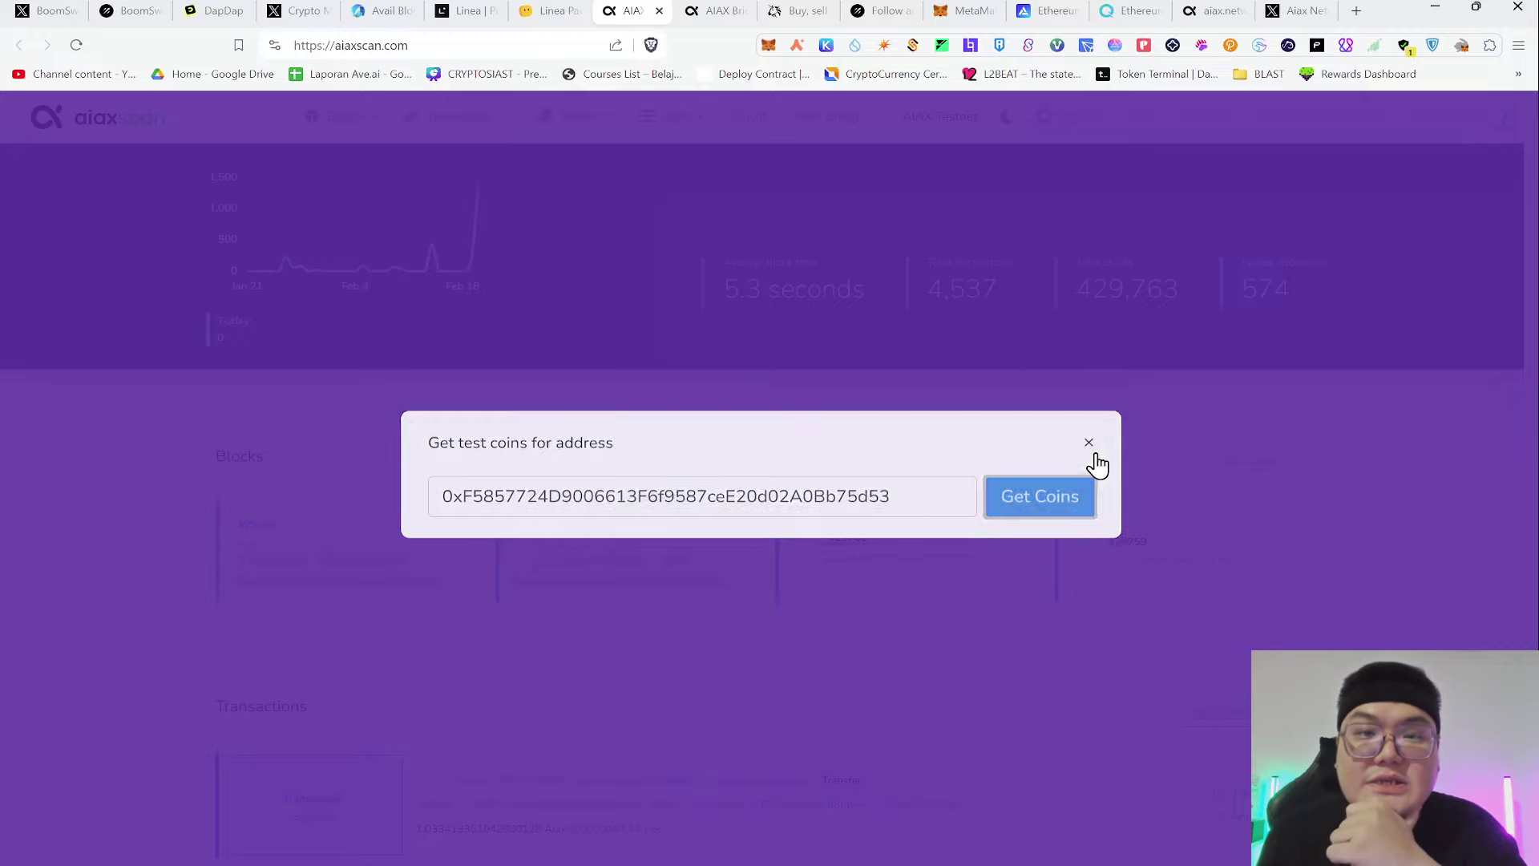
pyautogui.click(716, 10)
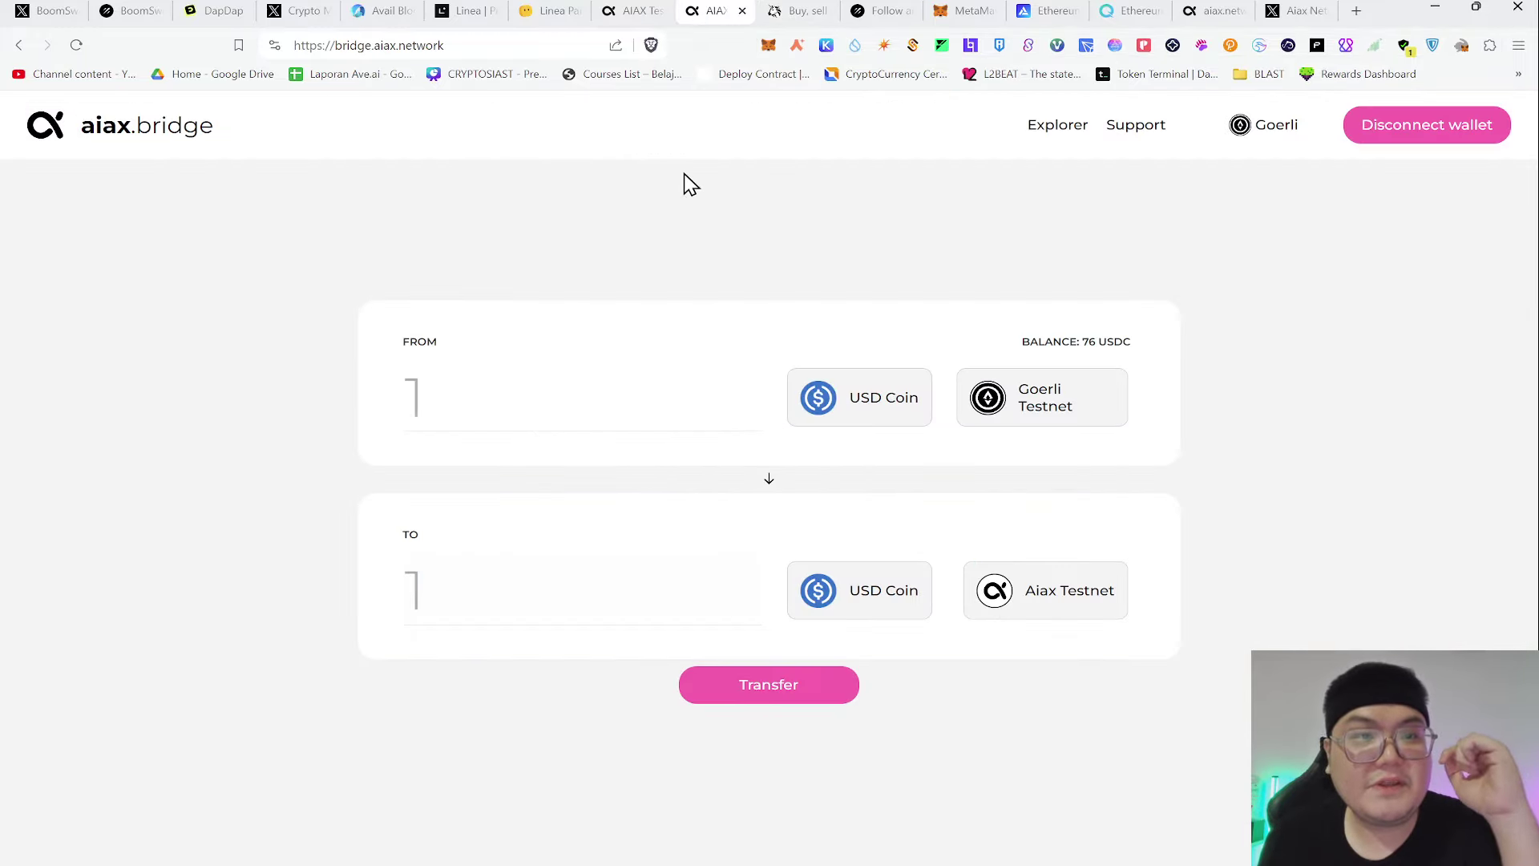
pyautogui.click(505, 44)
pyautogui.click(479, 239)
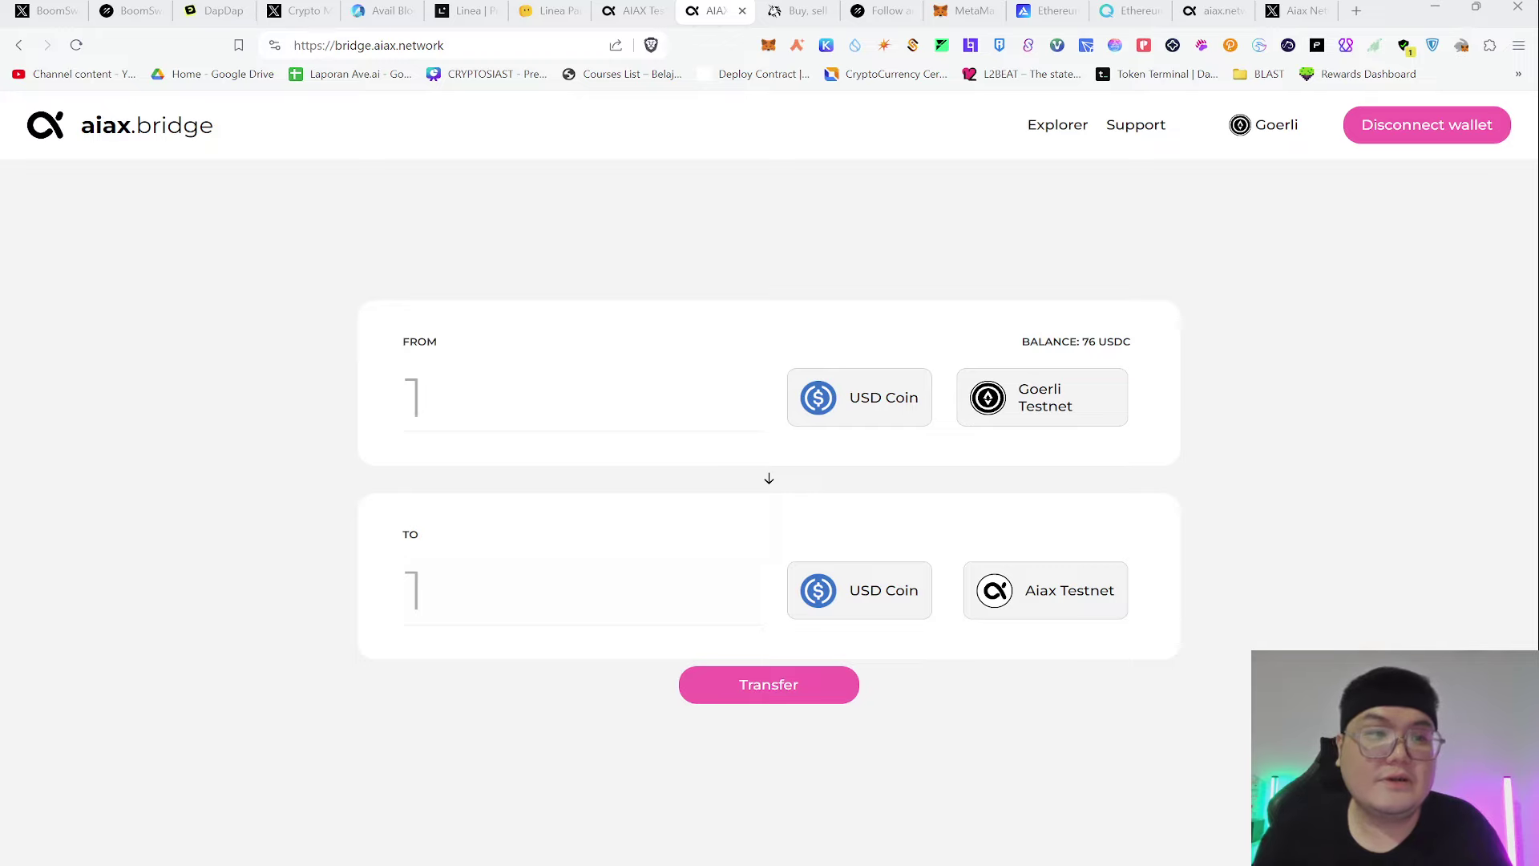
pyautogui.click(1040, 416)
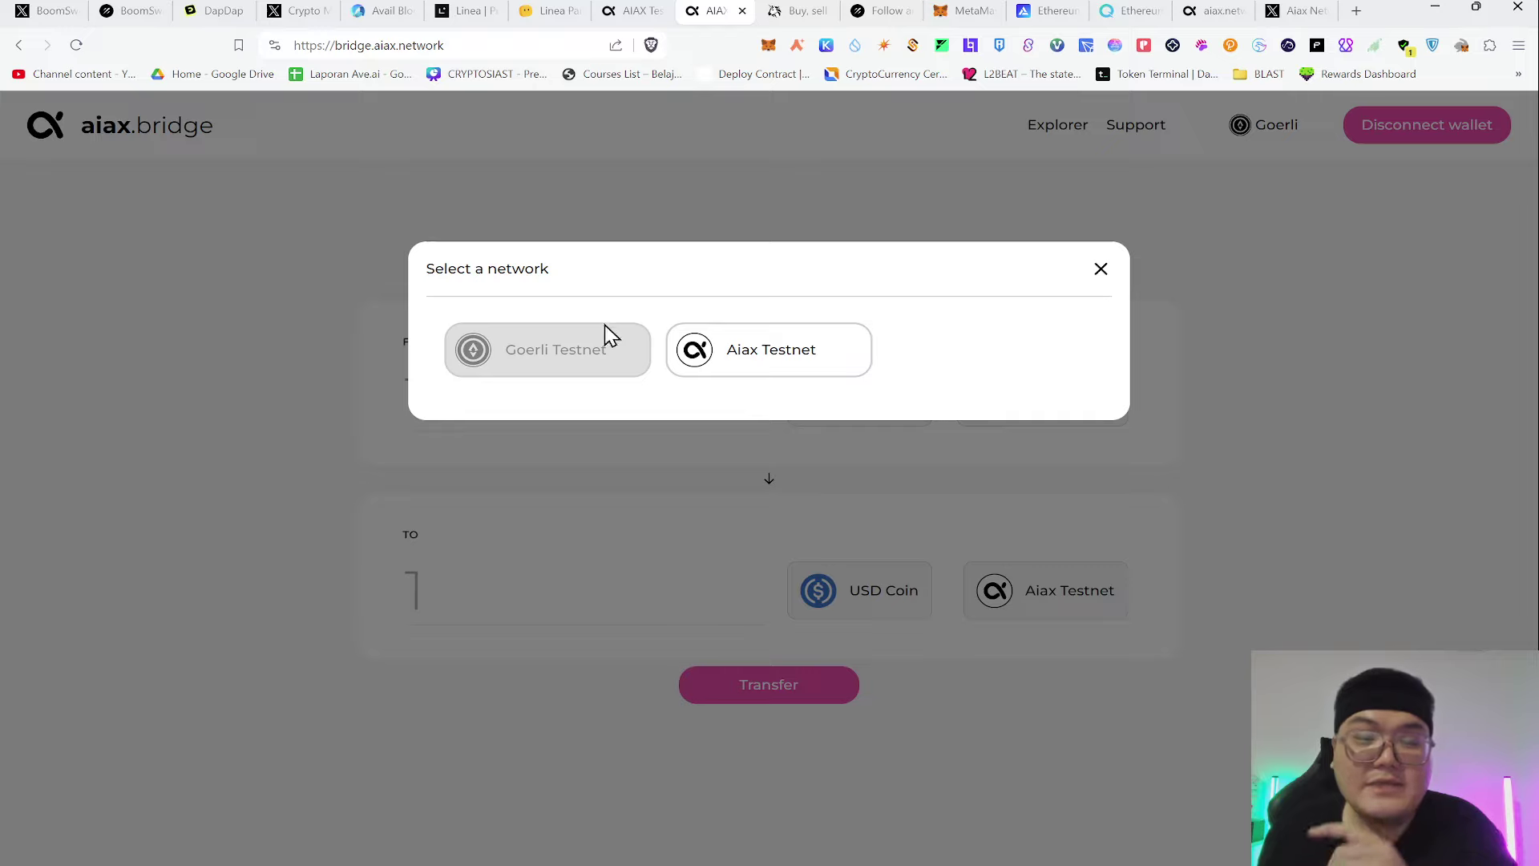
pyautogui.click(1102, 271)
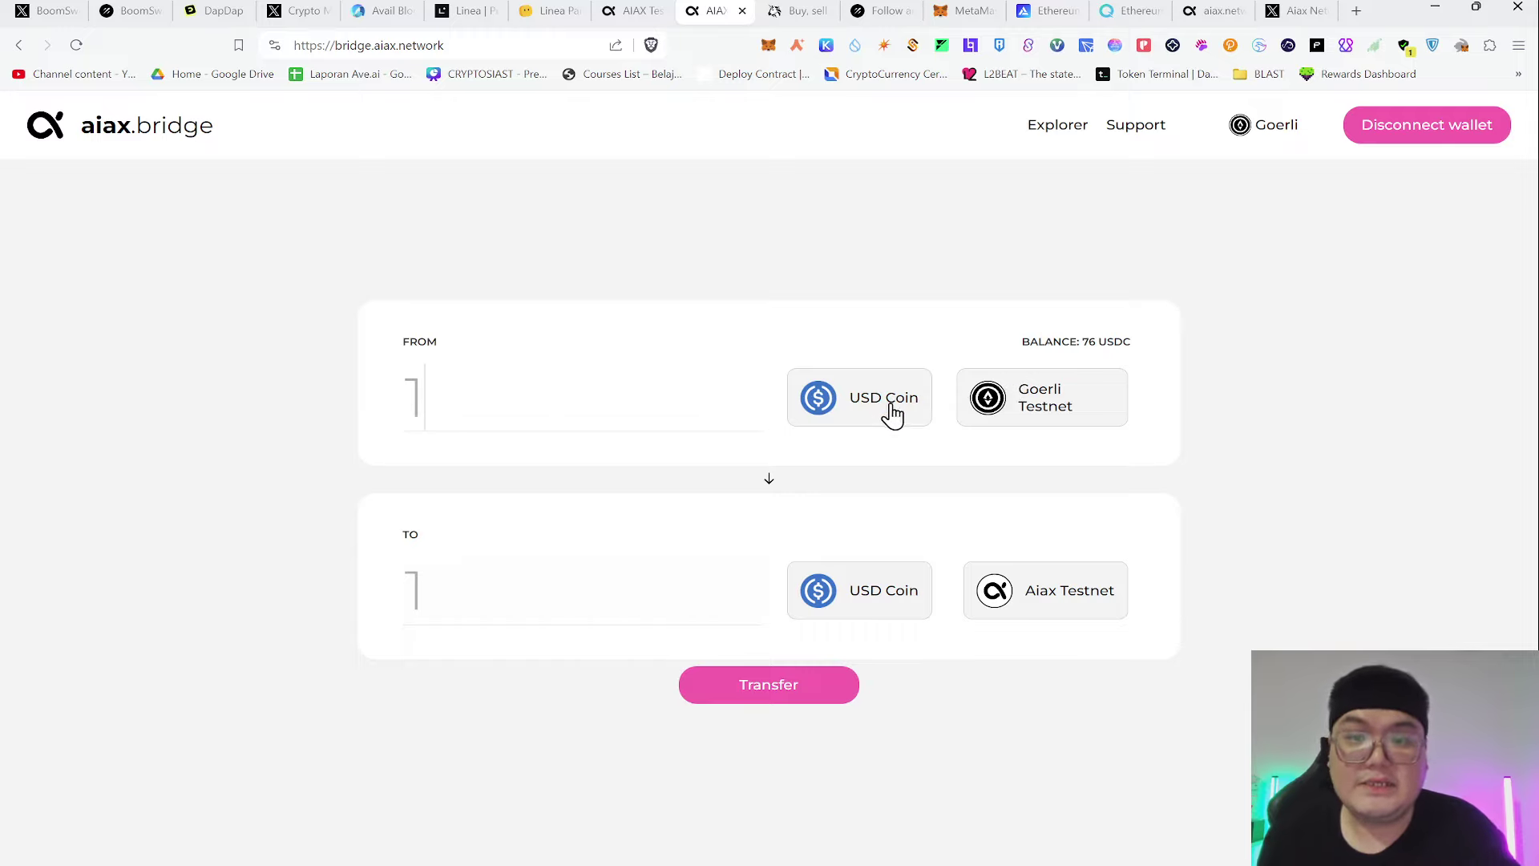
pyautogui.click(76, 45)
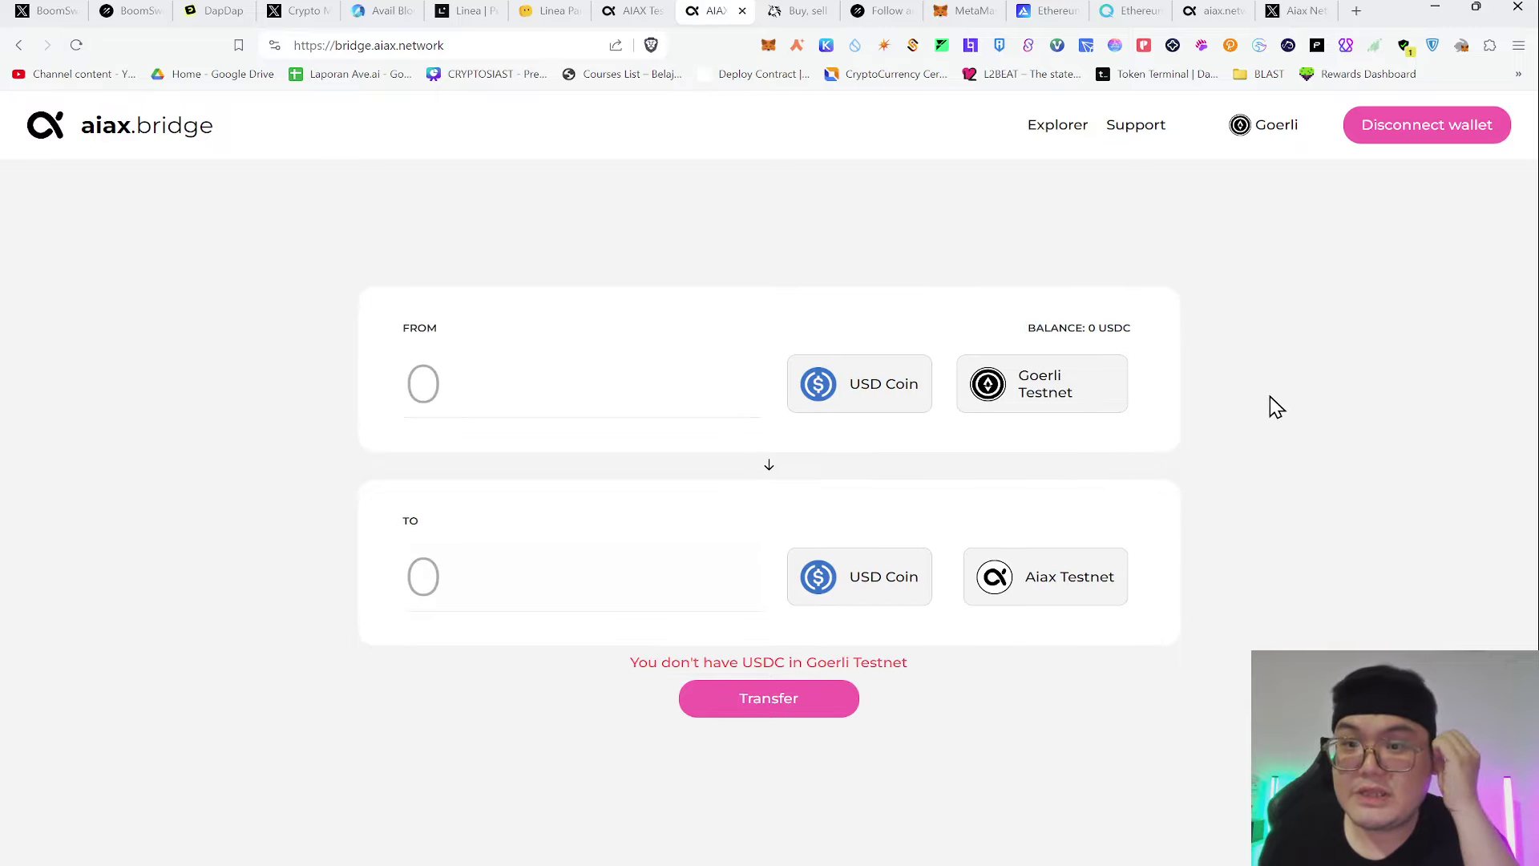
# Enter 10 USDC as the amount, start the transfer and approve the bridge contract
pyautogui.click(904, 414)
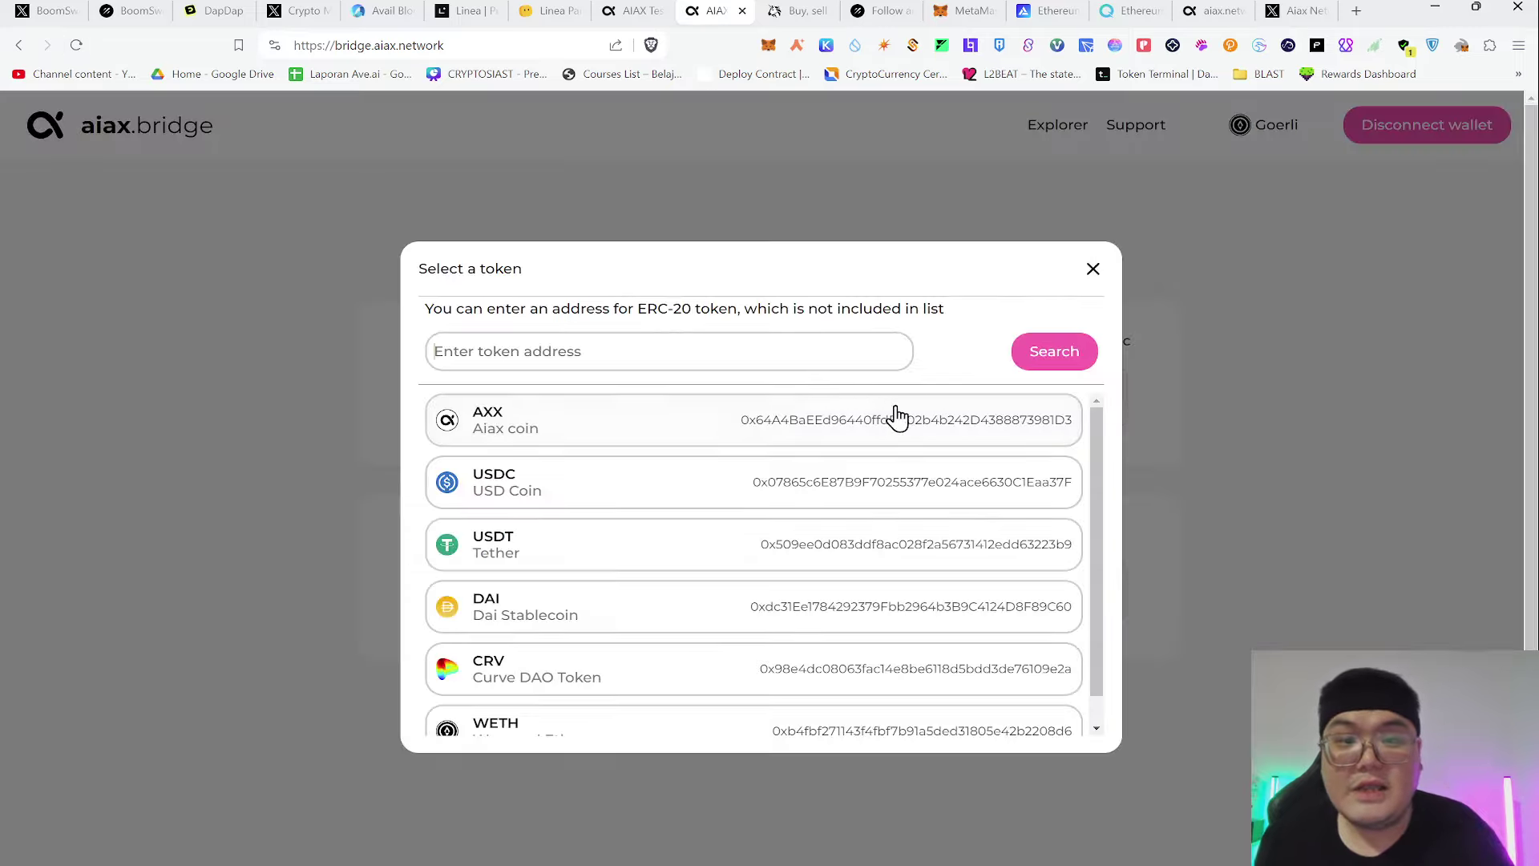
pyautogui.click(1092, 268)
pyautogui.click(558, 382)
pyautogui.doubleClick(558, 382)
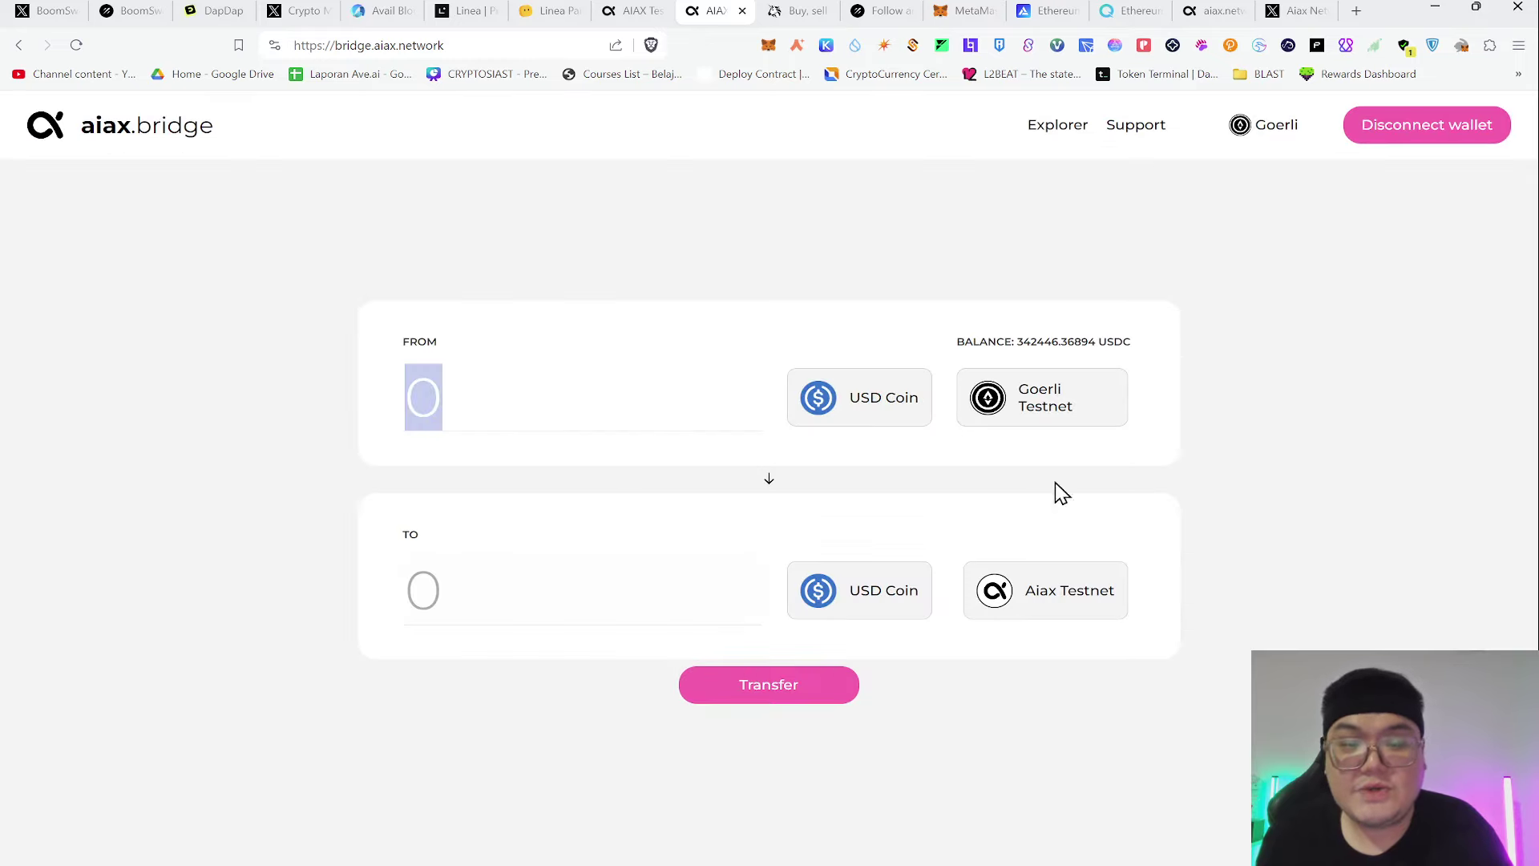
pyautogui.write('10')
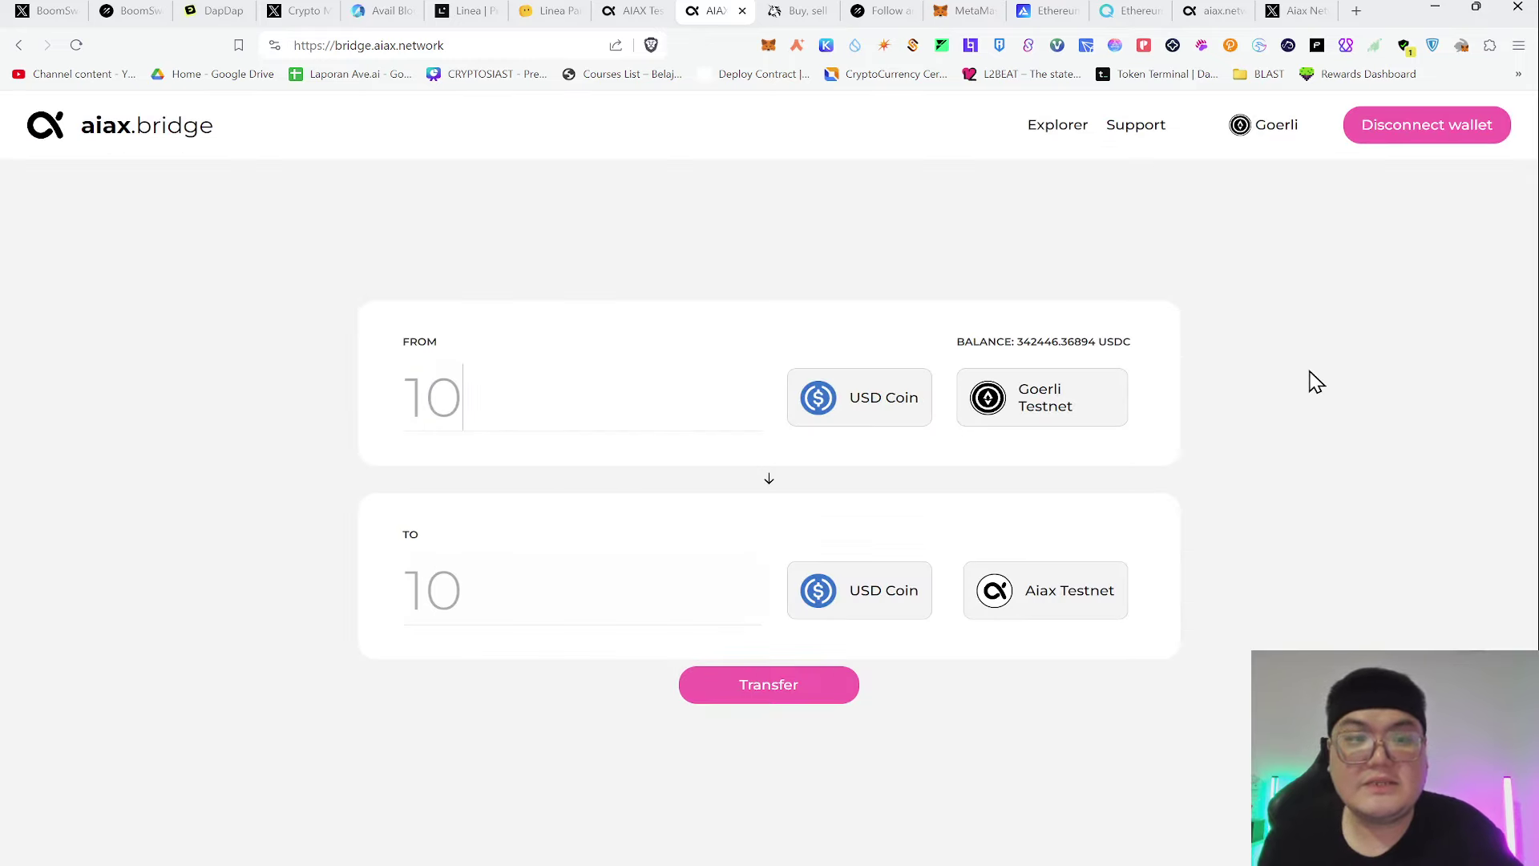
pyautogui.click(762, 697)
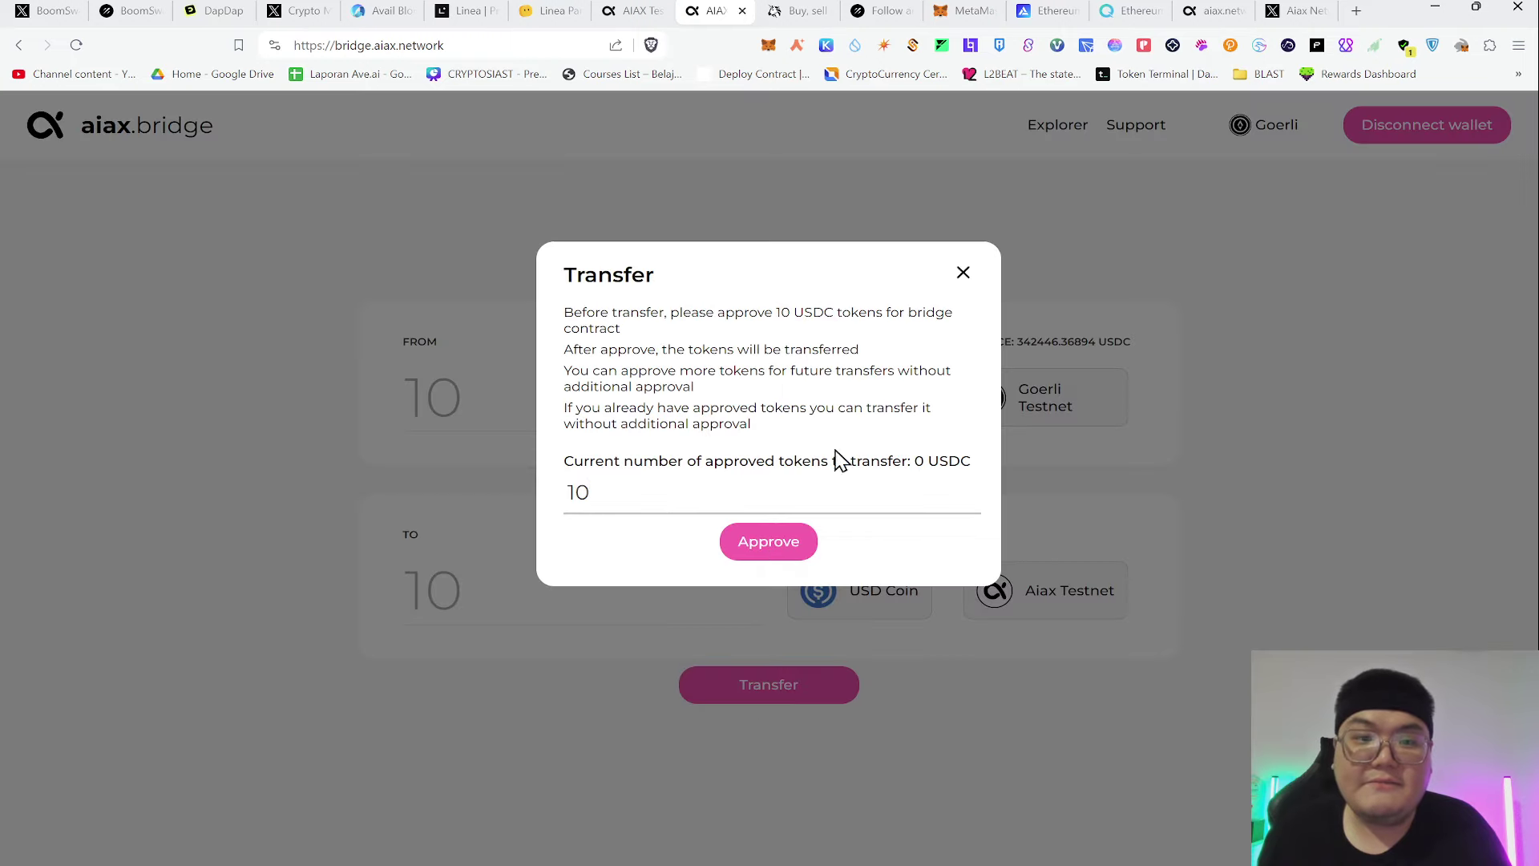
pyautogui.click(798, 553)
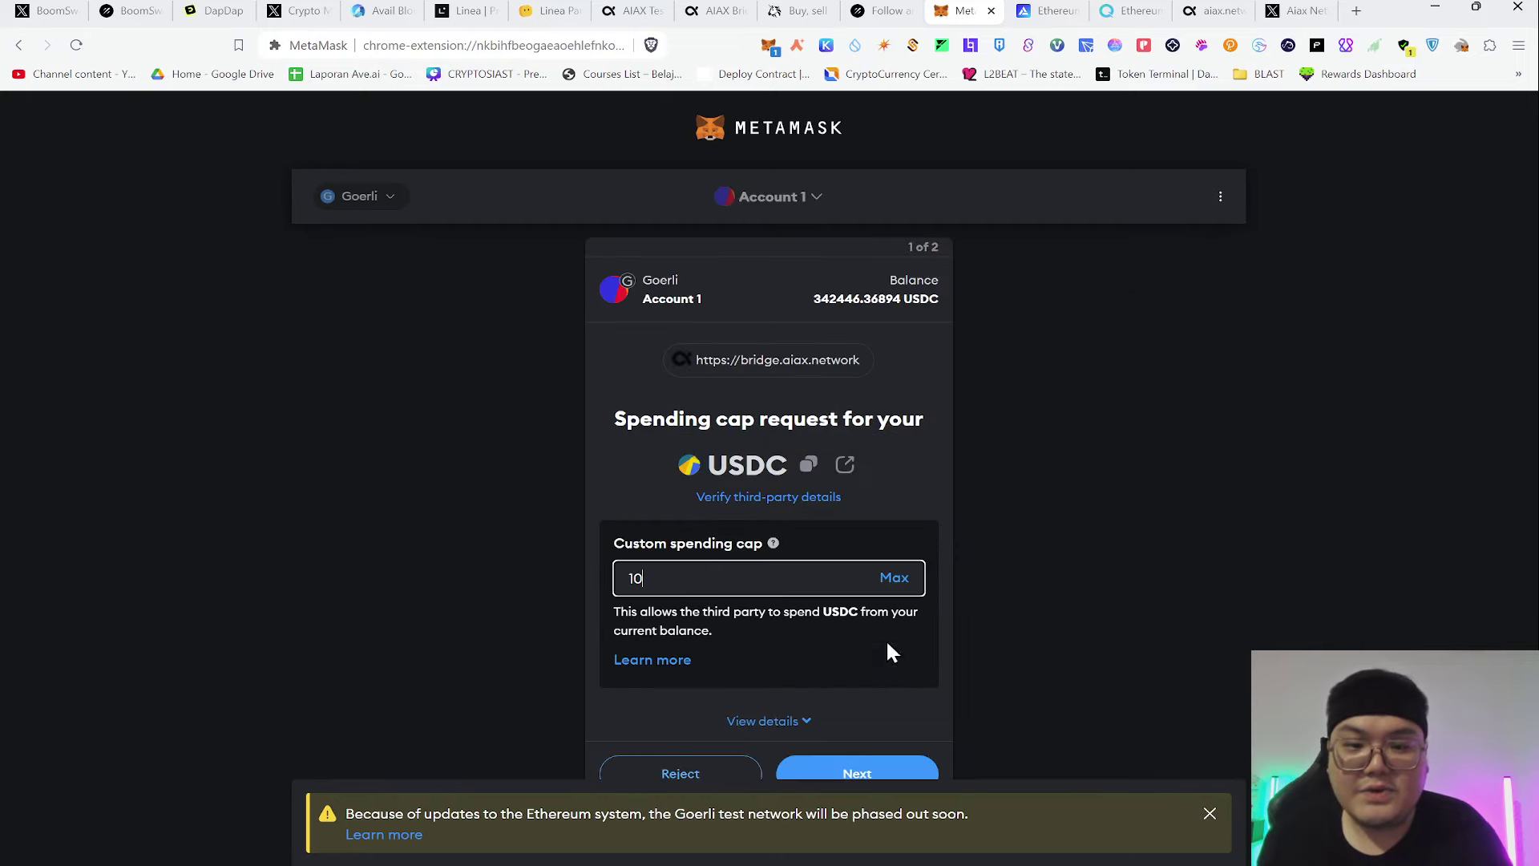
# Approve the 10 USDC spending cap in MetaMask using the Aggressive gas fee
pyautogui.click(870, 771)
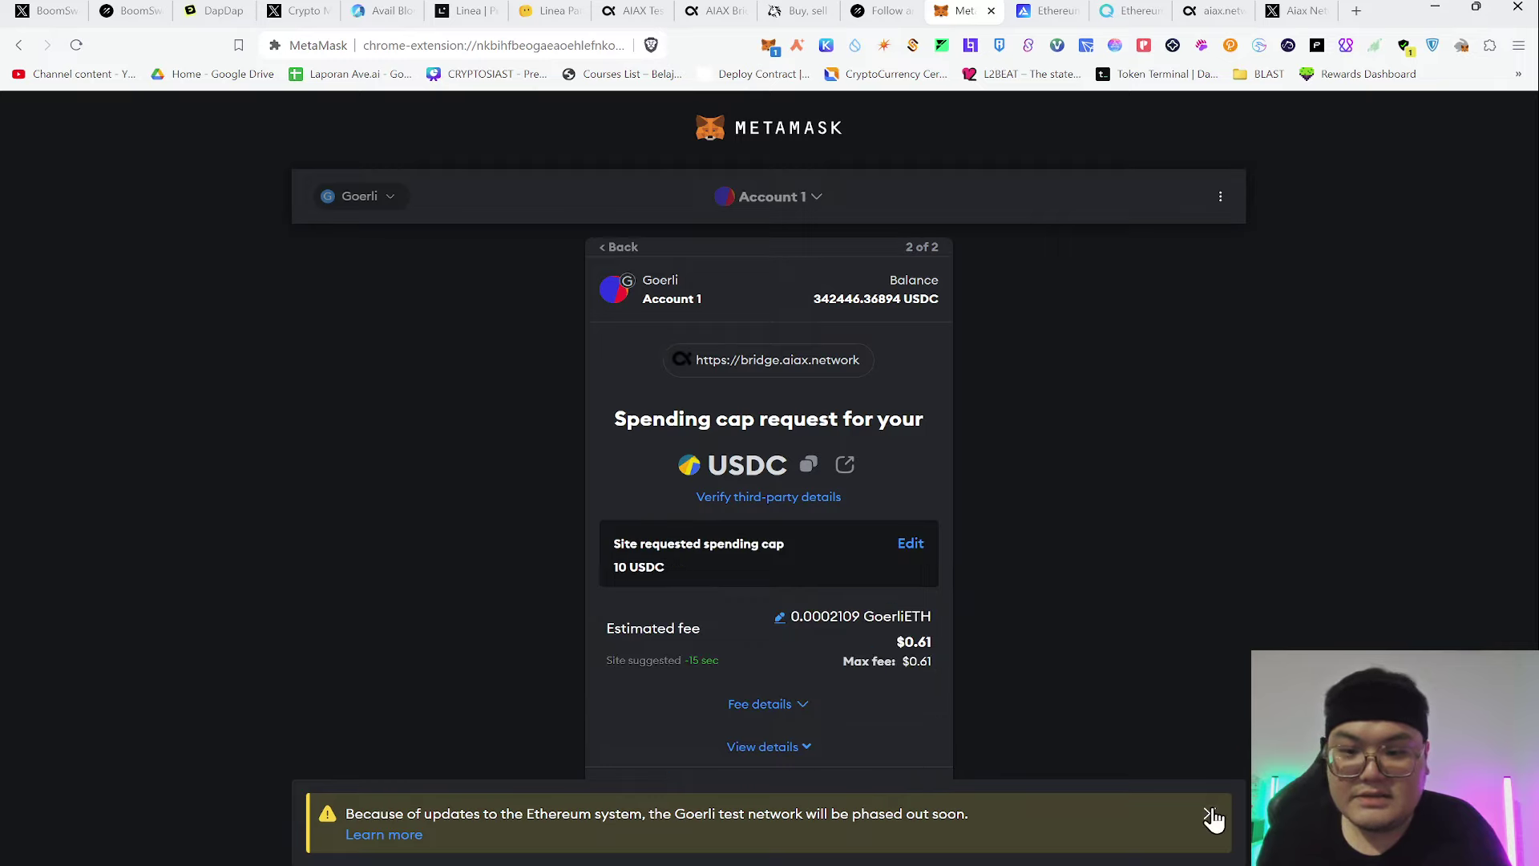
pyautogui.click(1208, 814)
pyautogui.click(782, 630)
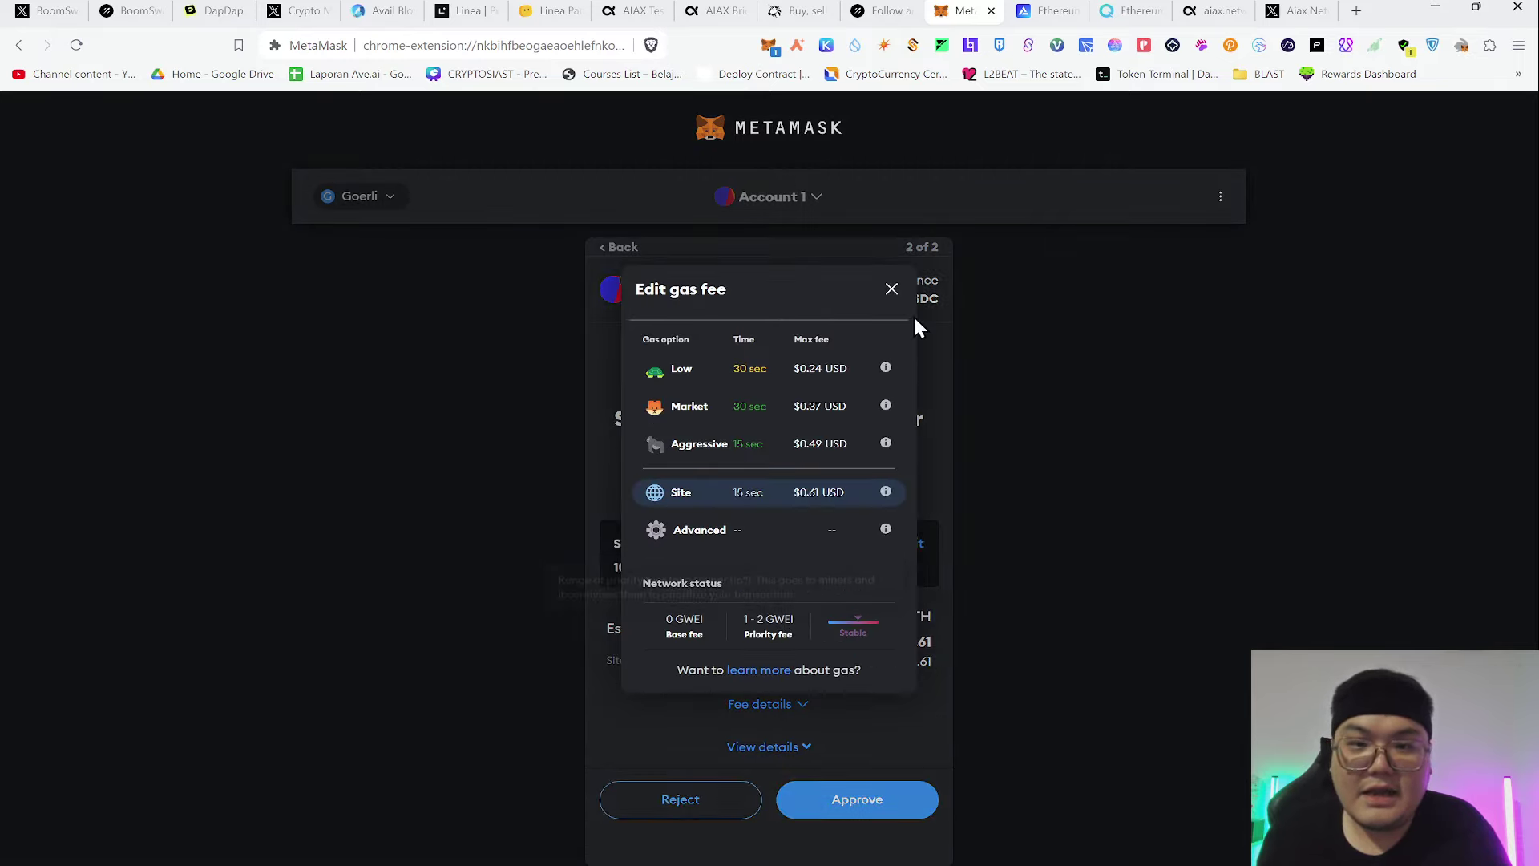
pyautogui.click(890, 290)
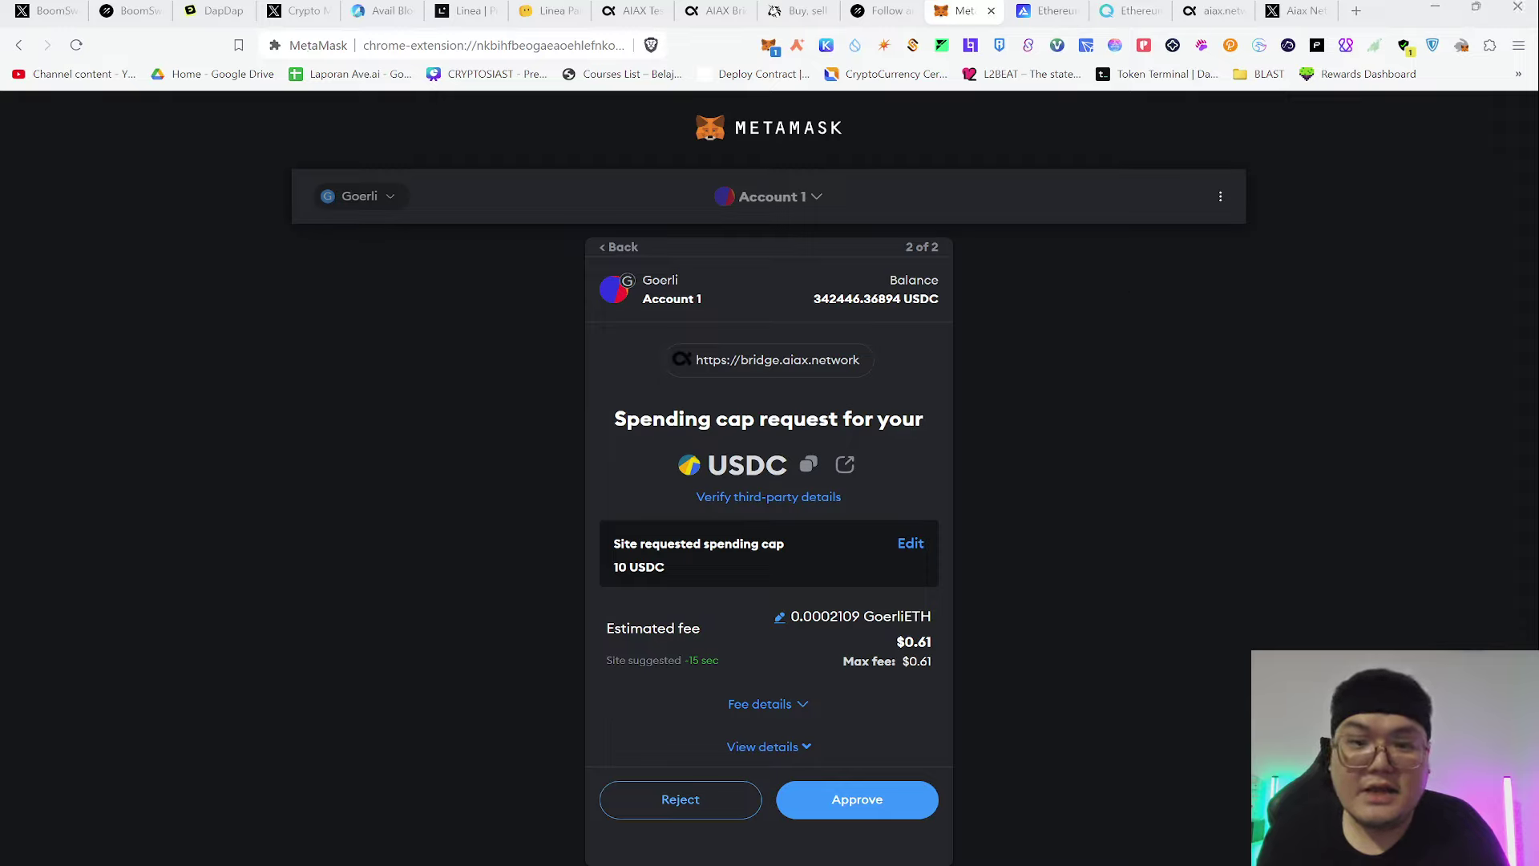
pyautogui.click(779, 618)
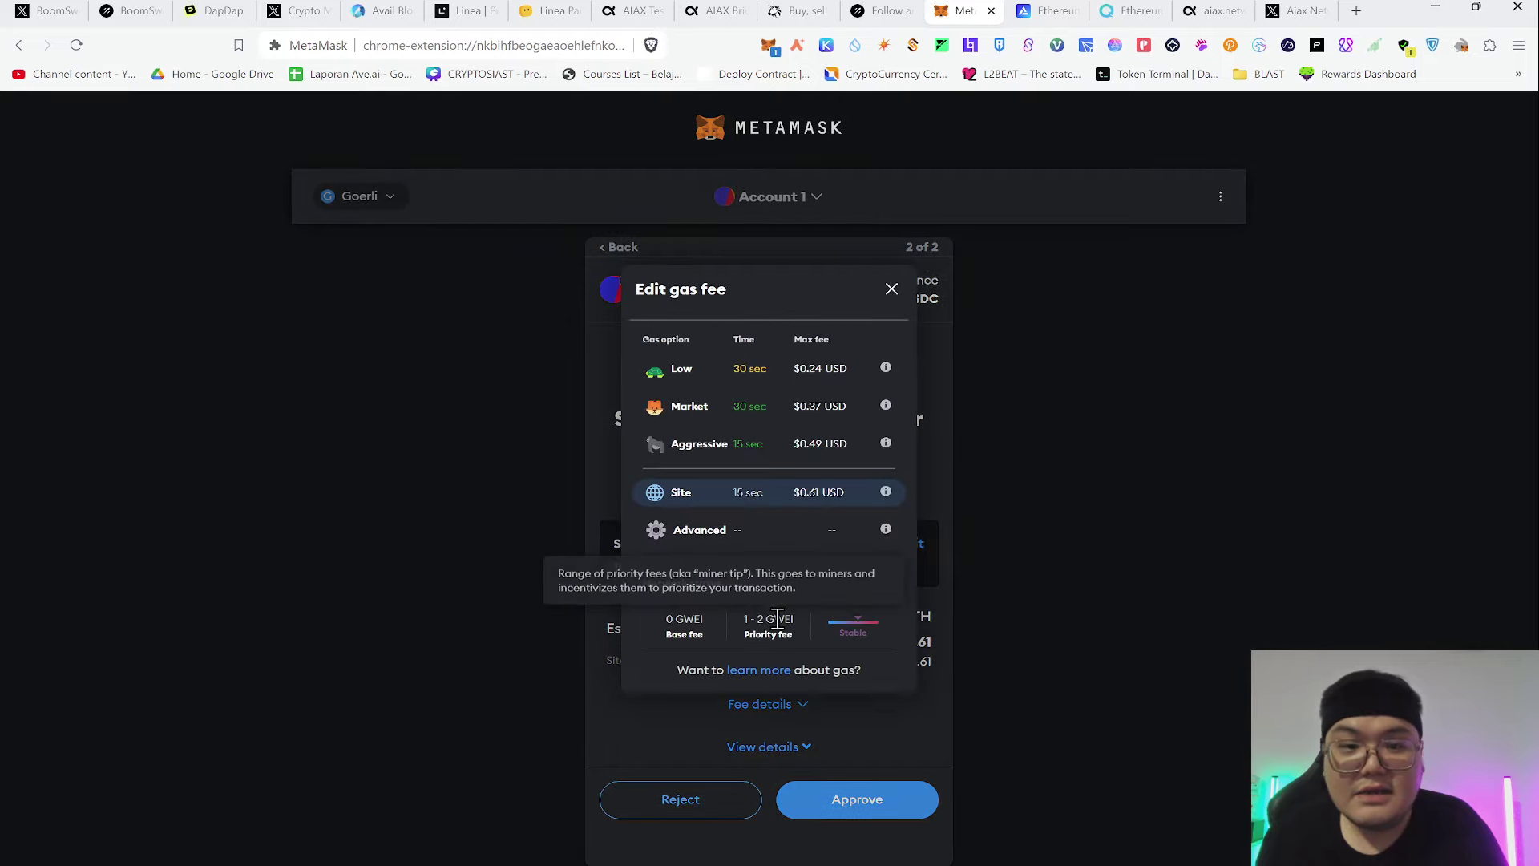
pyautogui.click(687, 455)
pyautogui.click(845, 798)
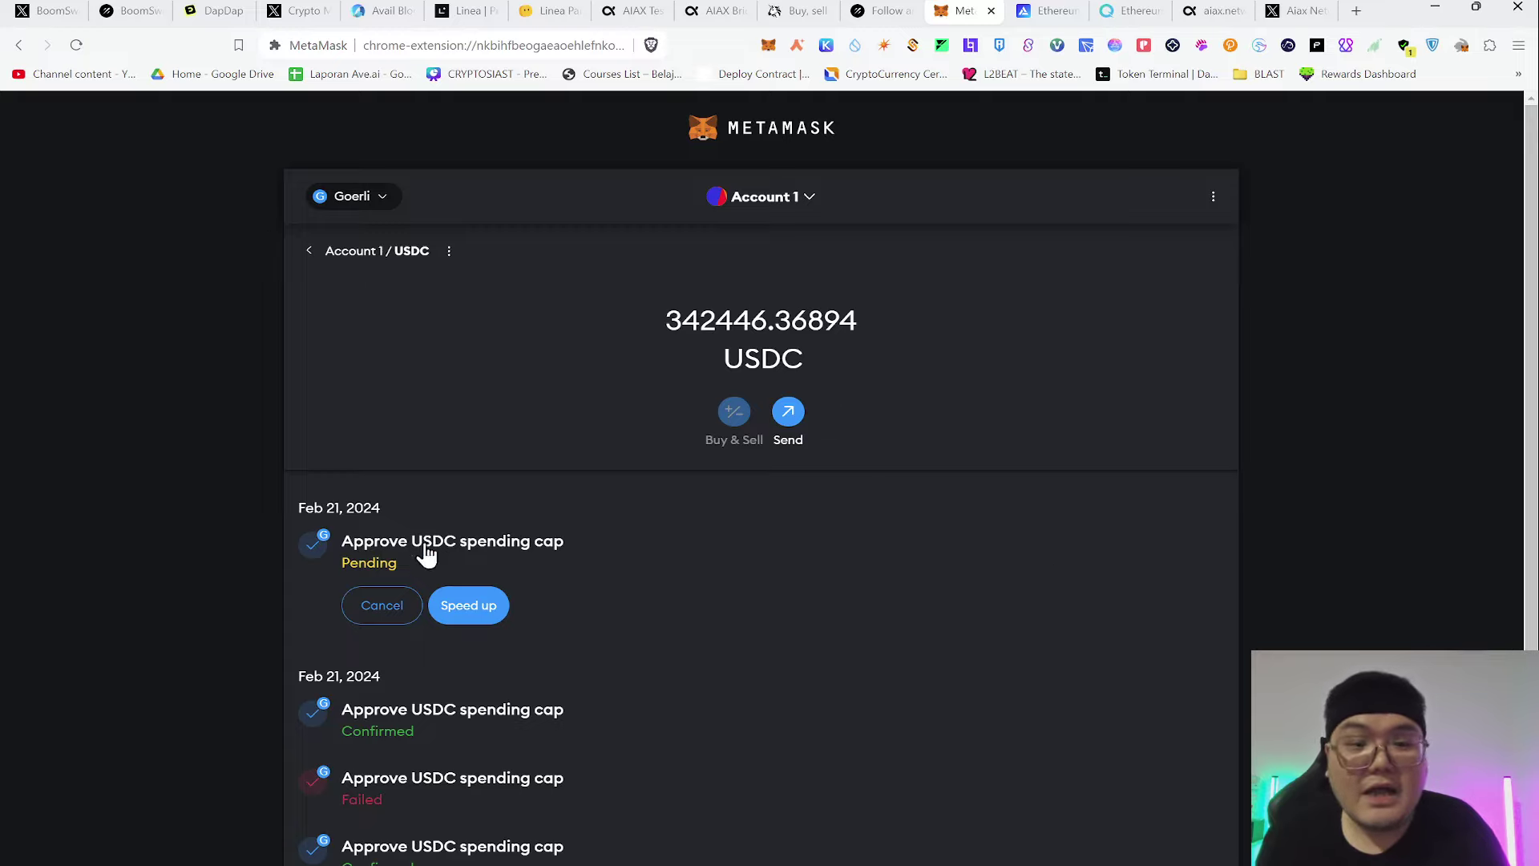
# Speed up the pending USDC approval with a higher fee, then go back to the bridge
pyautogui.click(472, 613)
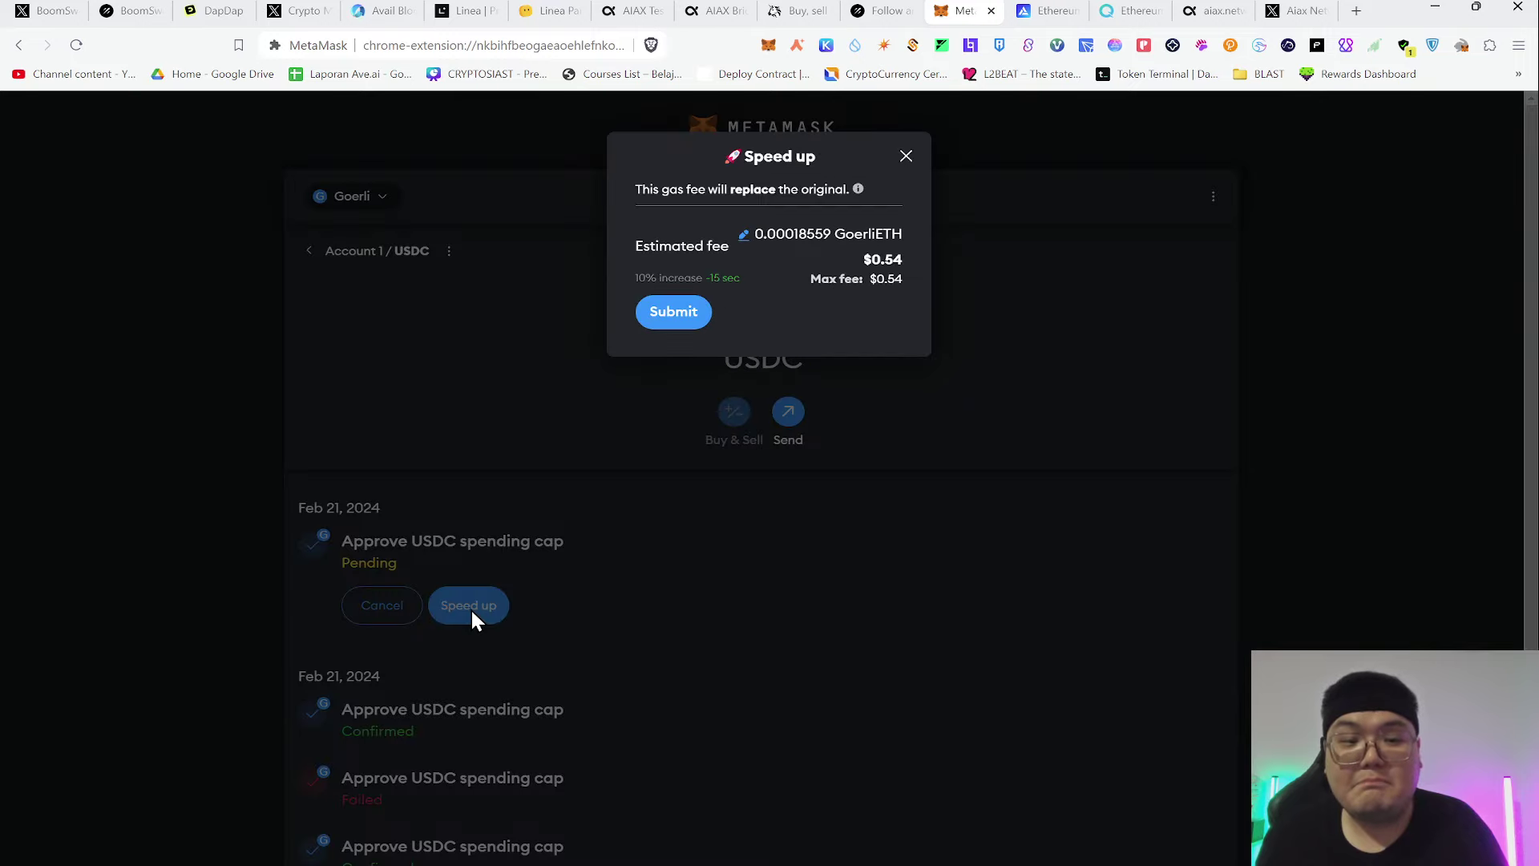
pyautogui.click(687, 312)
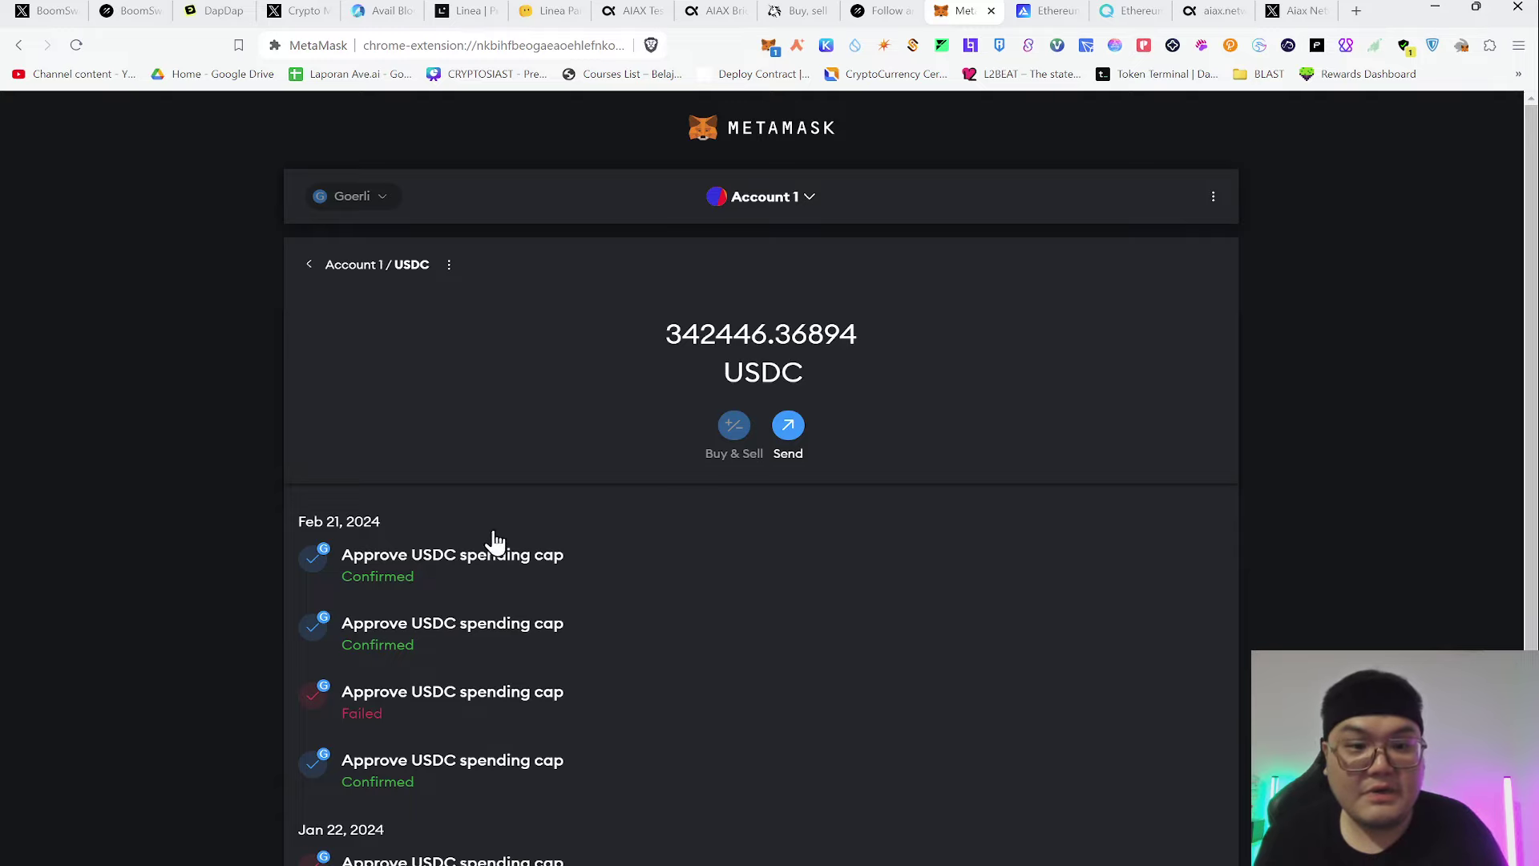
pyautogui.click(882, 11)
pyautogui.click(794, 11)
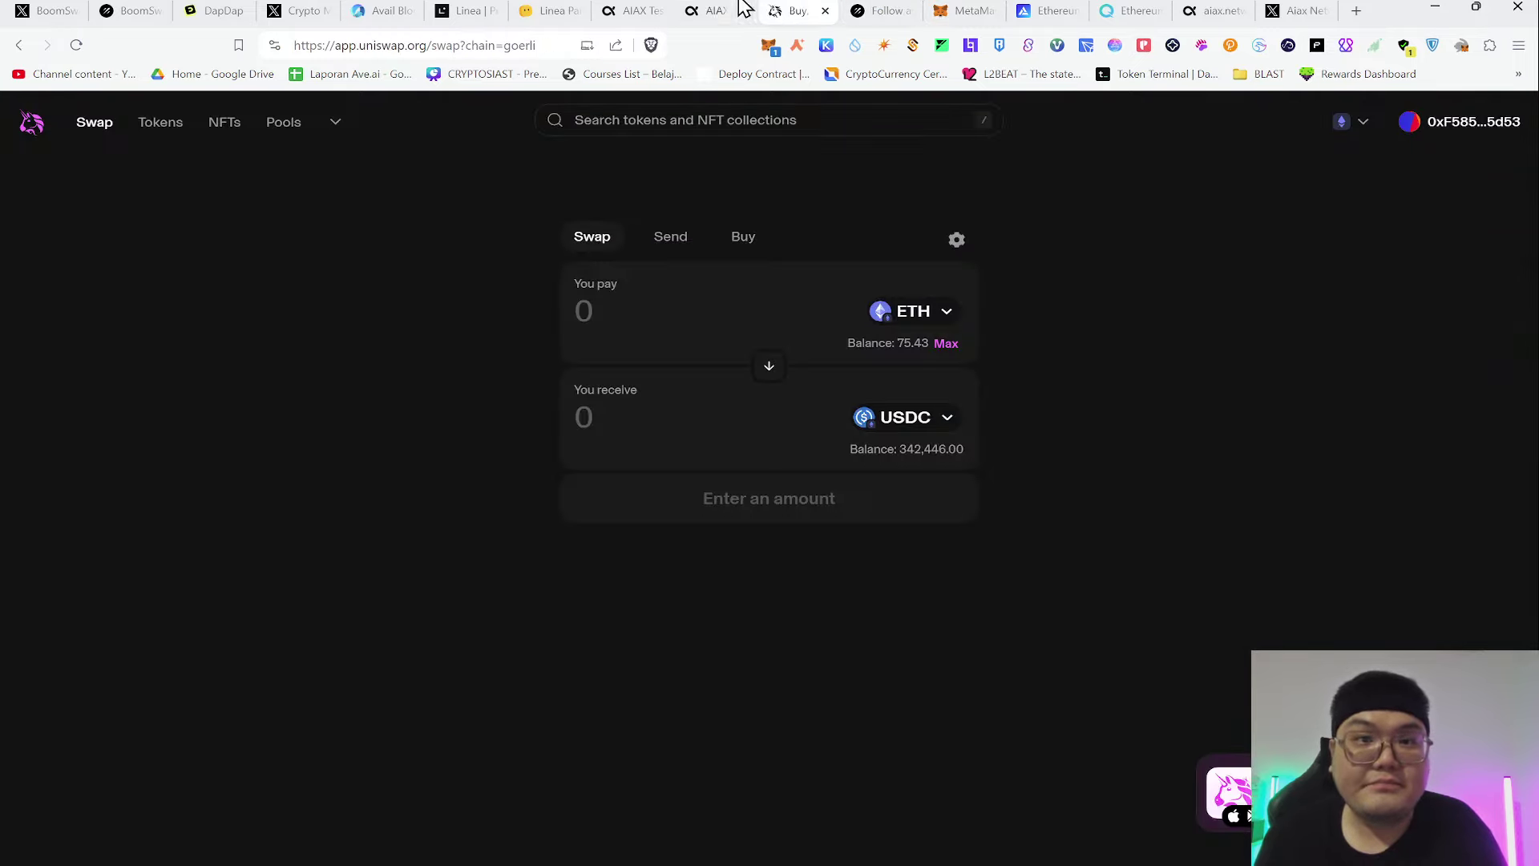
pyautogui.click(641, 11)
pyautogui.click(709, 11)
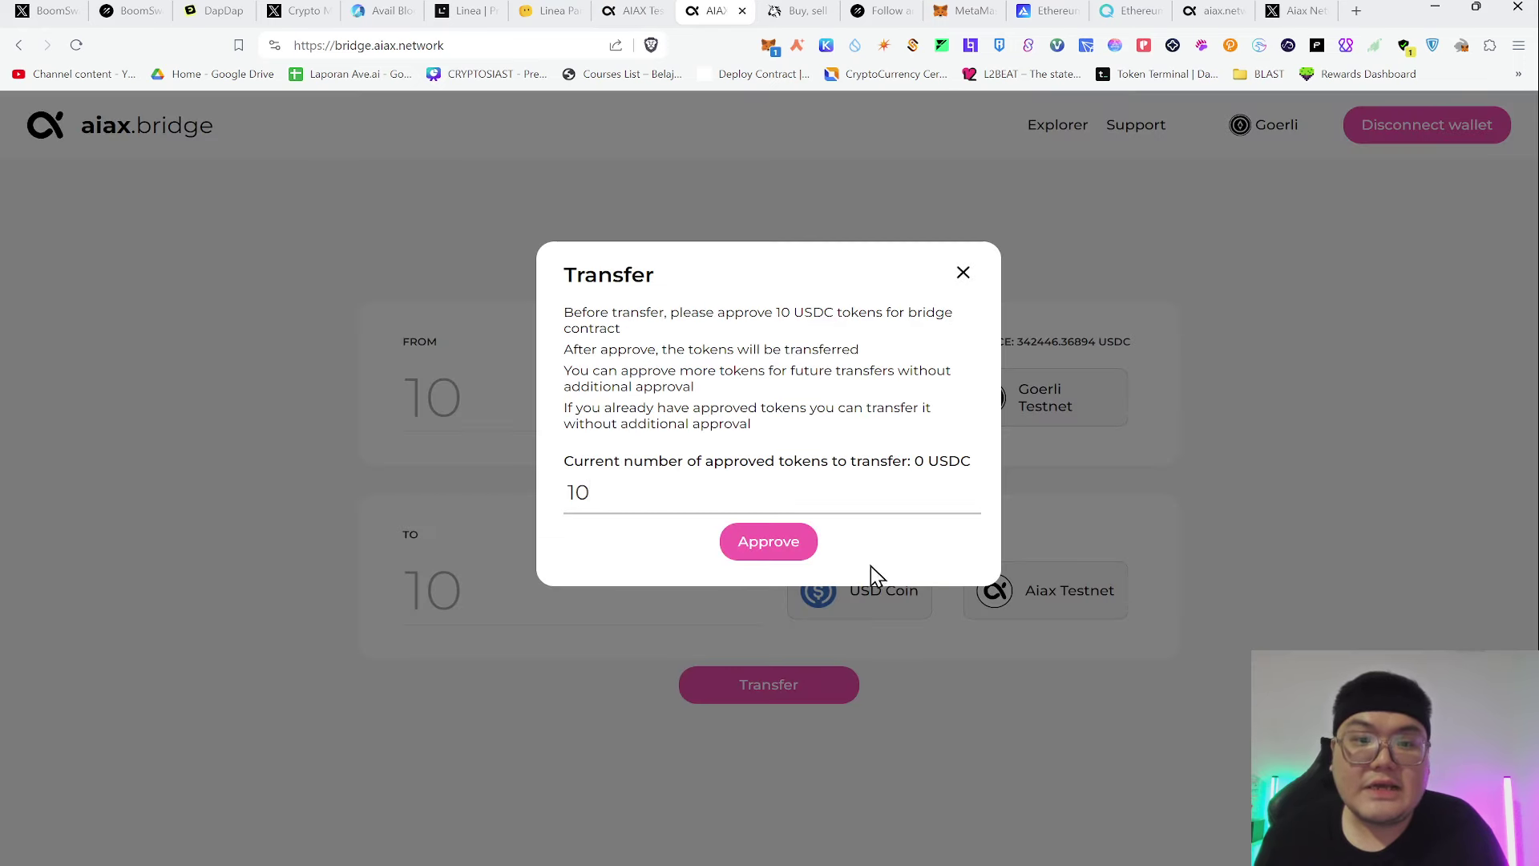
# Request 10 USDC approval for the bridge and confirm it in MetaMask with Aggressive fee
pyautogui.click(782, 555)
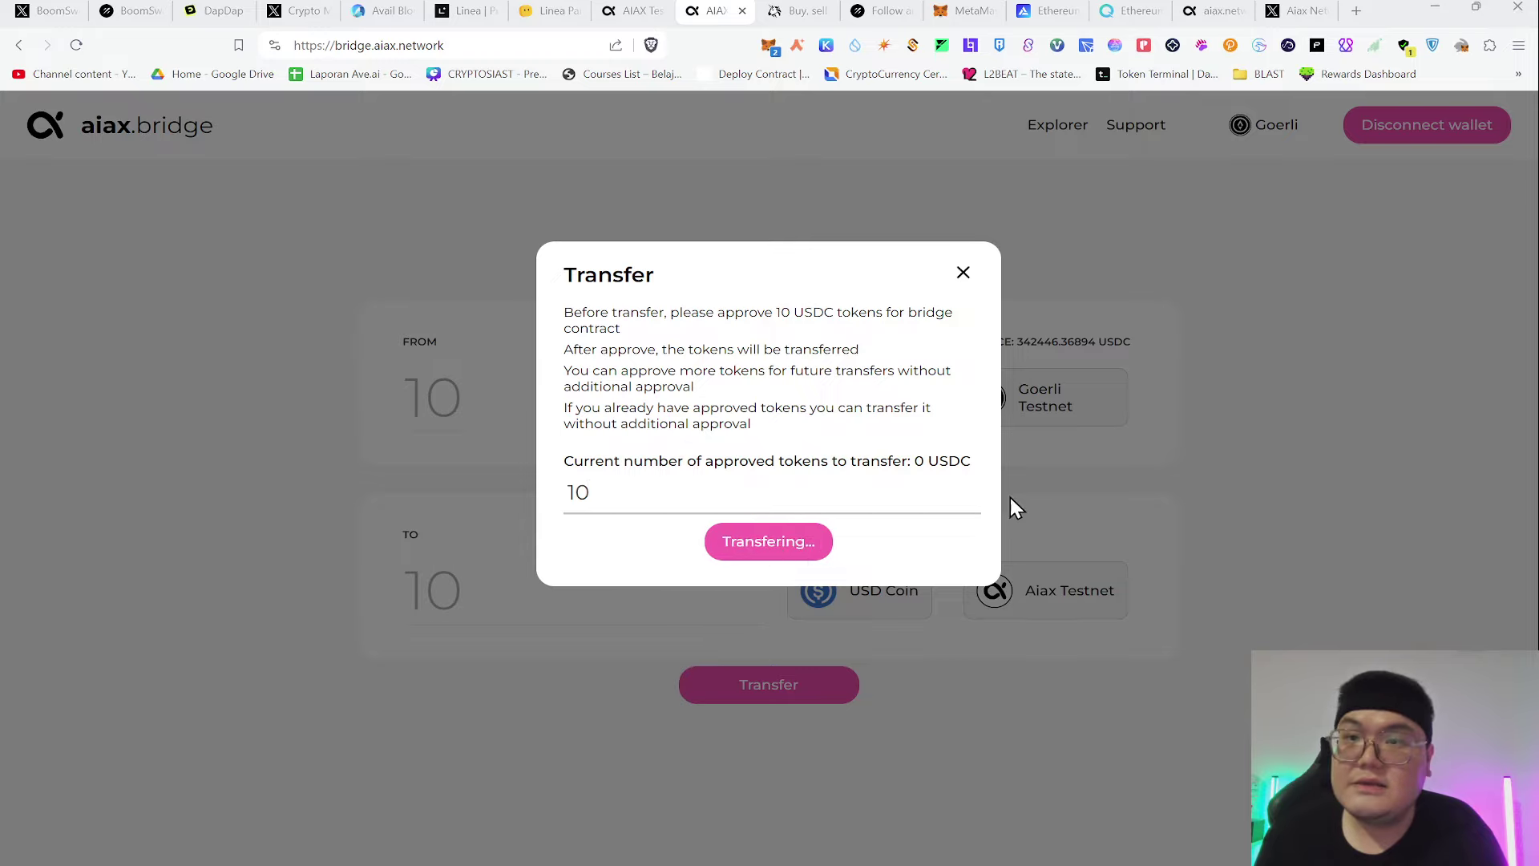
pyautogui.click(966, 10)
pyautogui.click(500, 574)
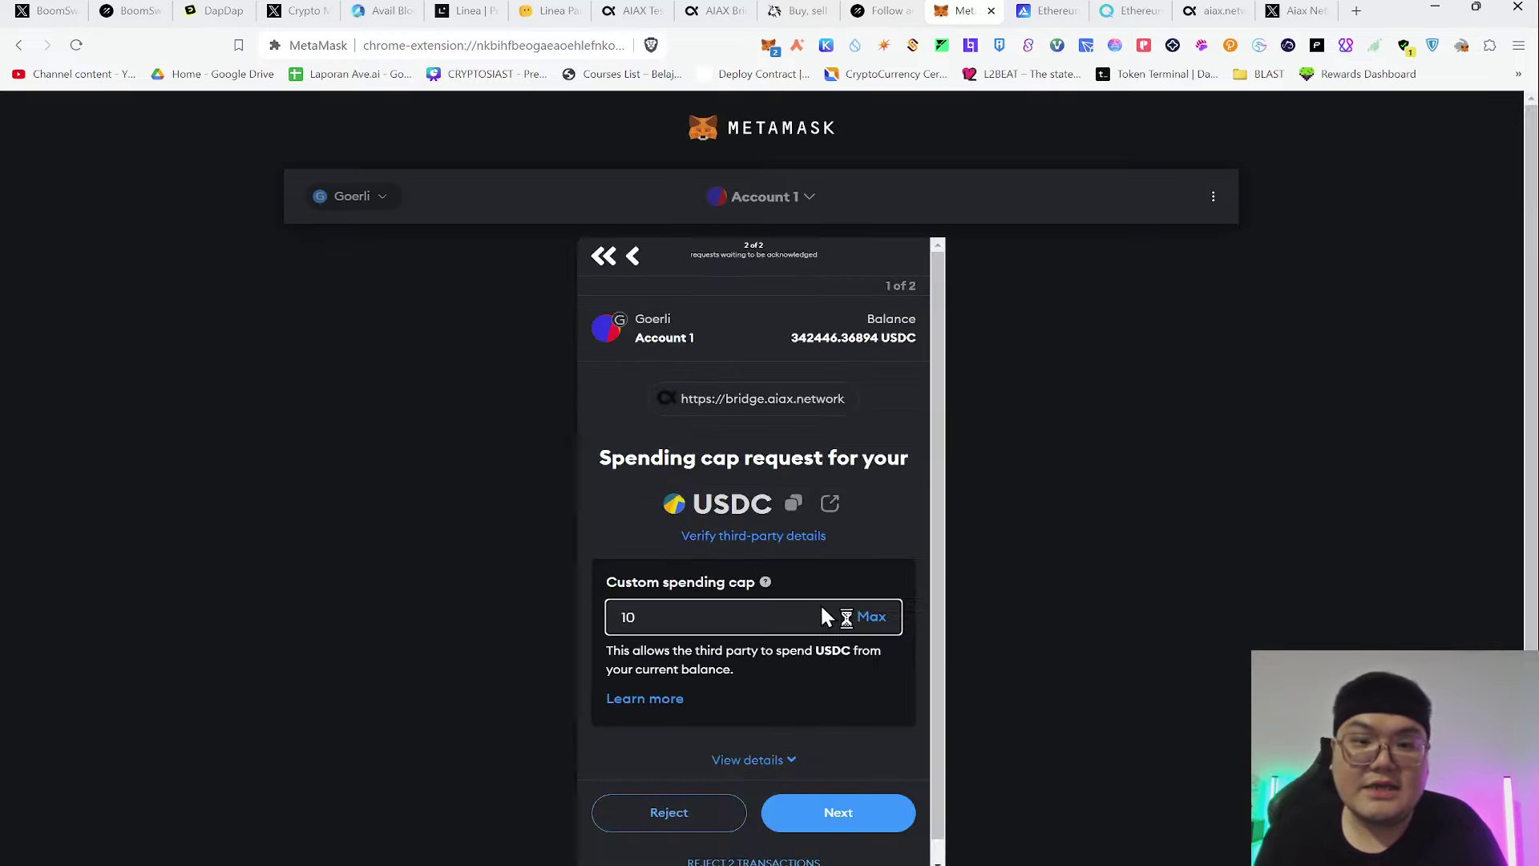
pyautogui.click(811, 806)
pyautogui.click(750, 636)
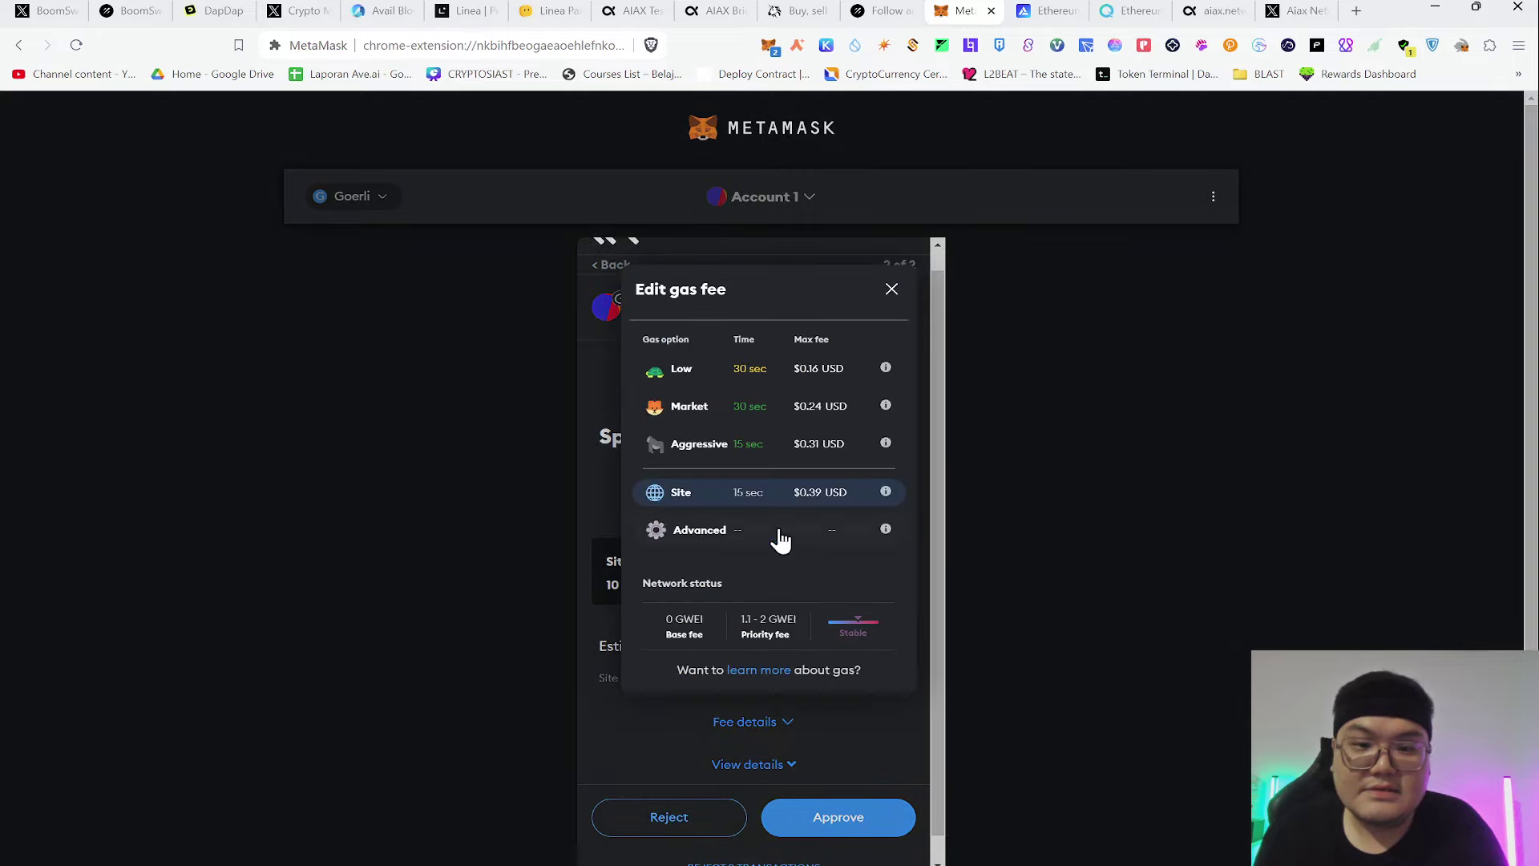
pyautogui.click(786, 453)
pyautogui.click(830, 819)
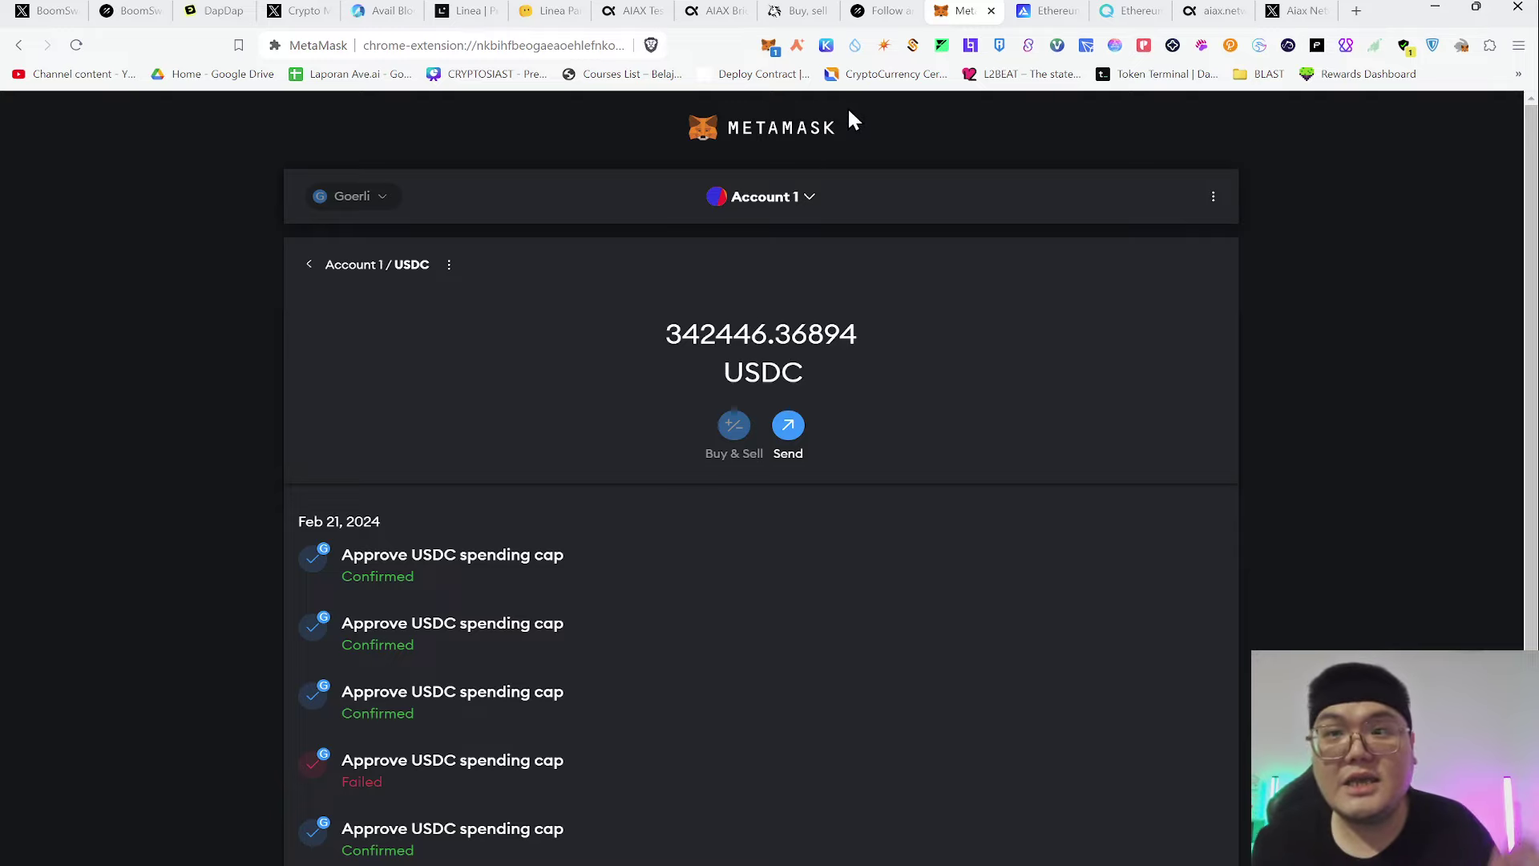
pyautogui.click(891, 11)
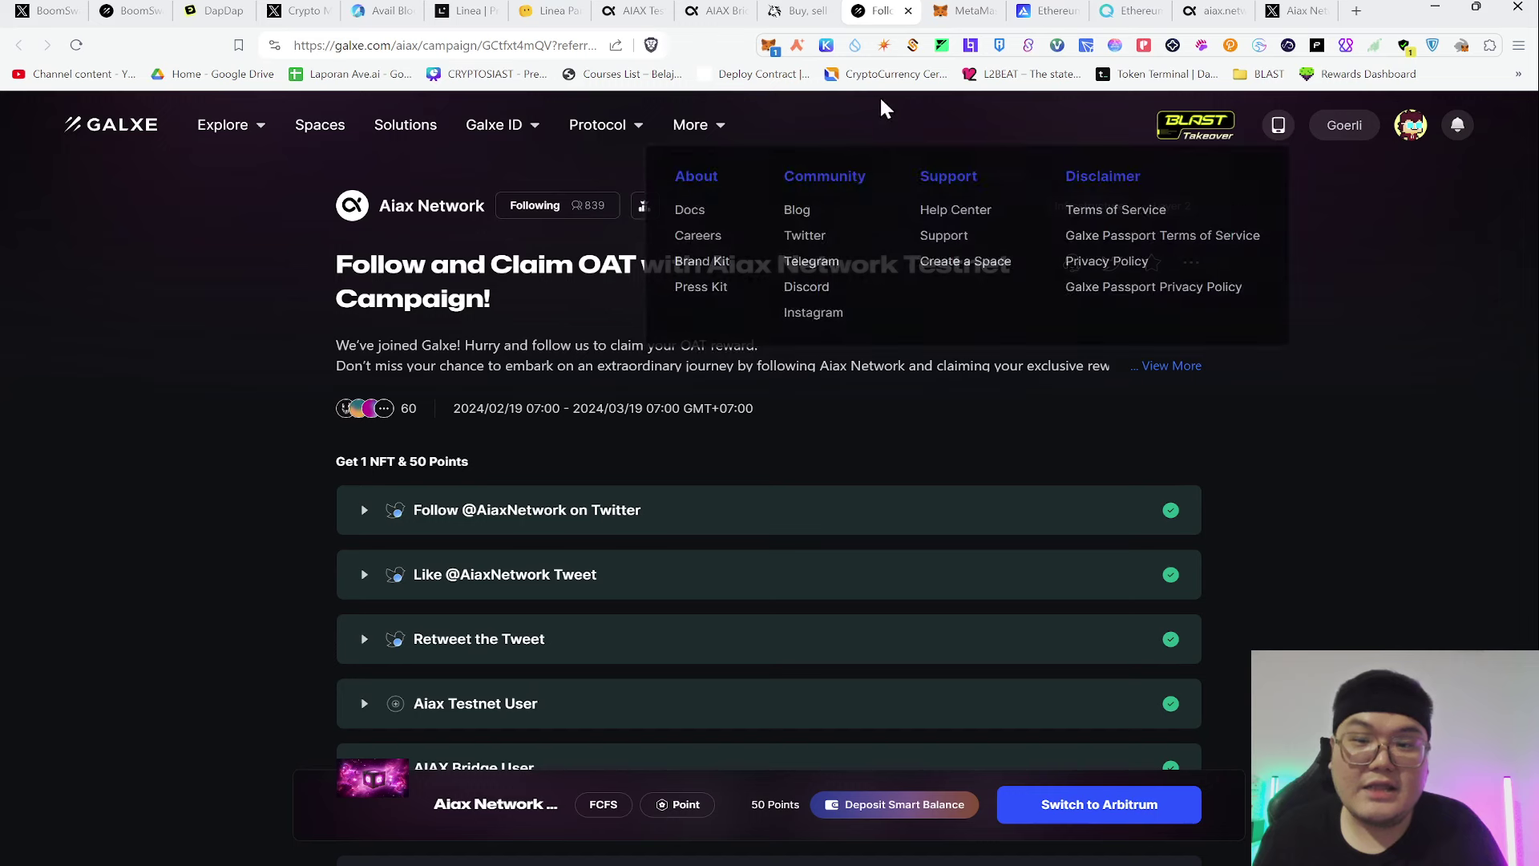
# Close the Transfer dialog and confirm the 10 USDC transfer to Aiax Testnet in MetaMask
pyautogui.moveTo(973, 10); pyautogui.dragTo(773, 11)
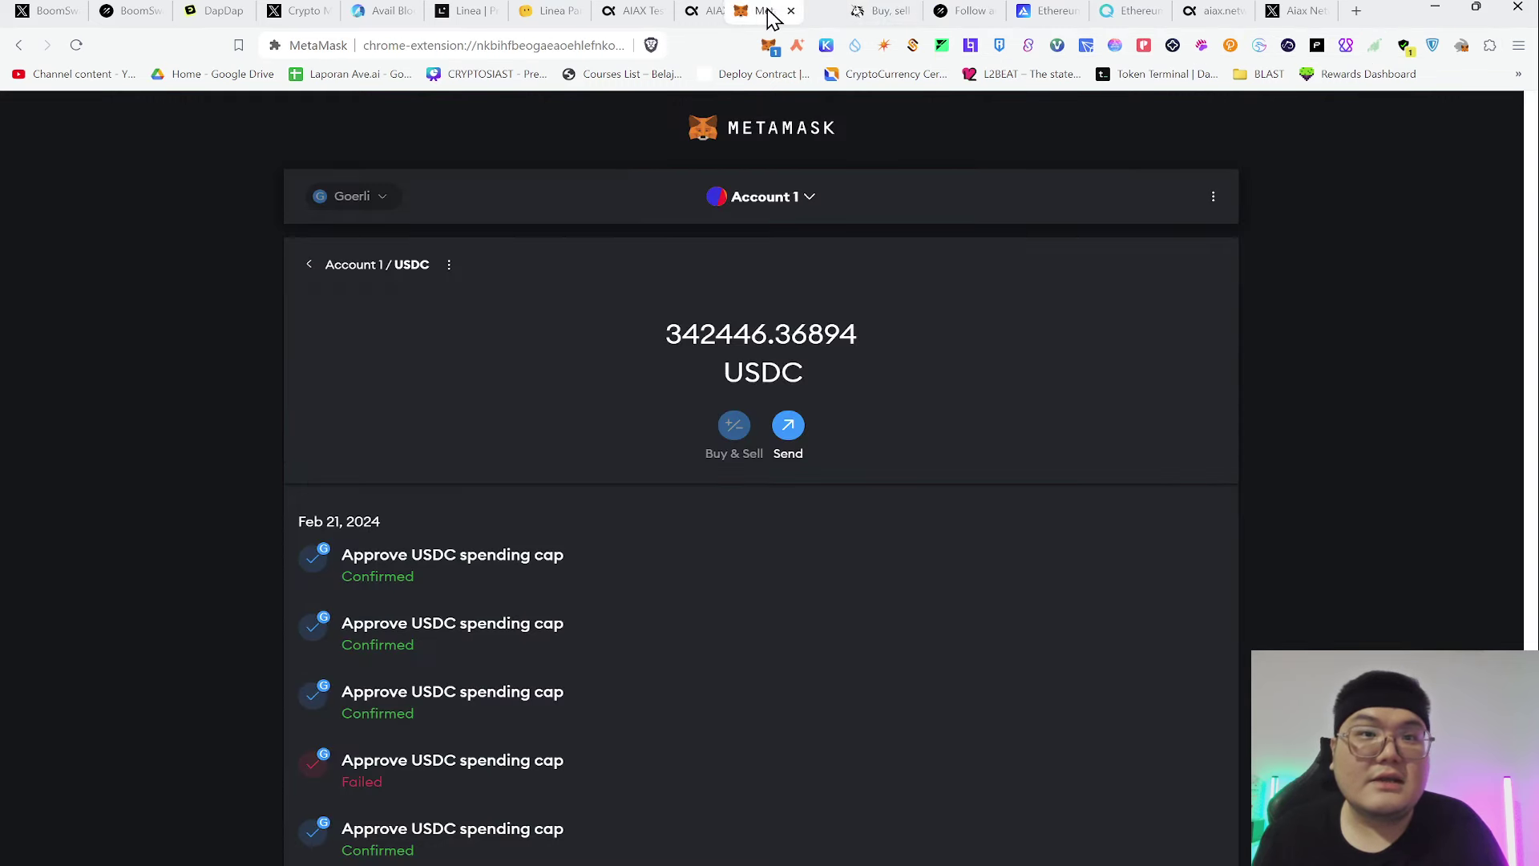
pyautogui.click(716, 9)
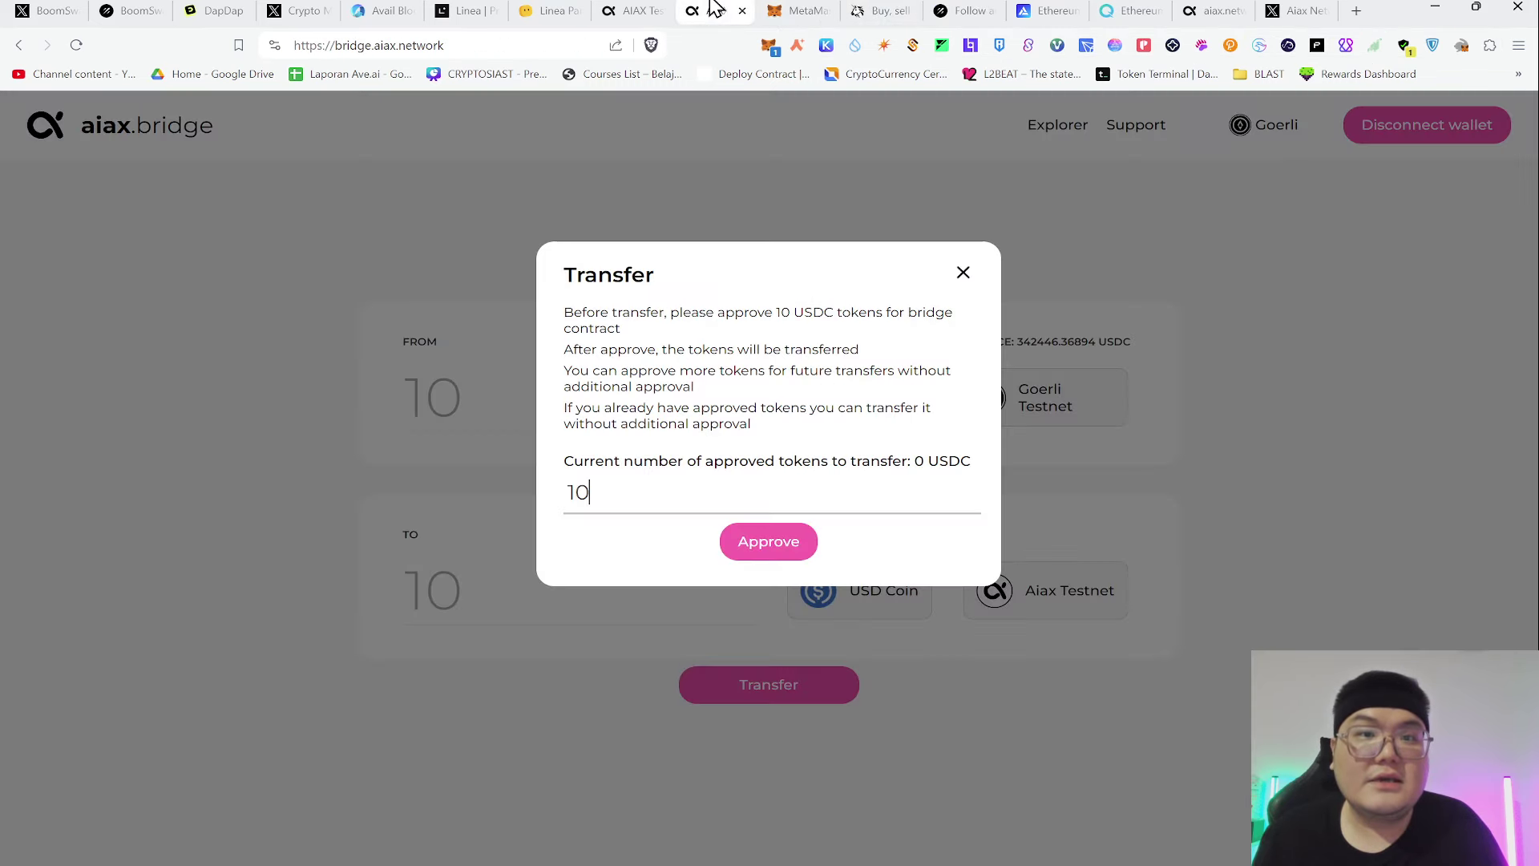
pyautogui.click(962, 272)
pyautogui.moveTo(1016, 340); pyautogui.dragTo(1099, 338)
pyautogui.click(1008, 342)
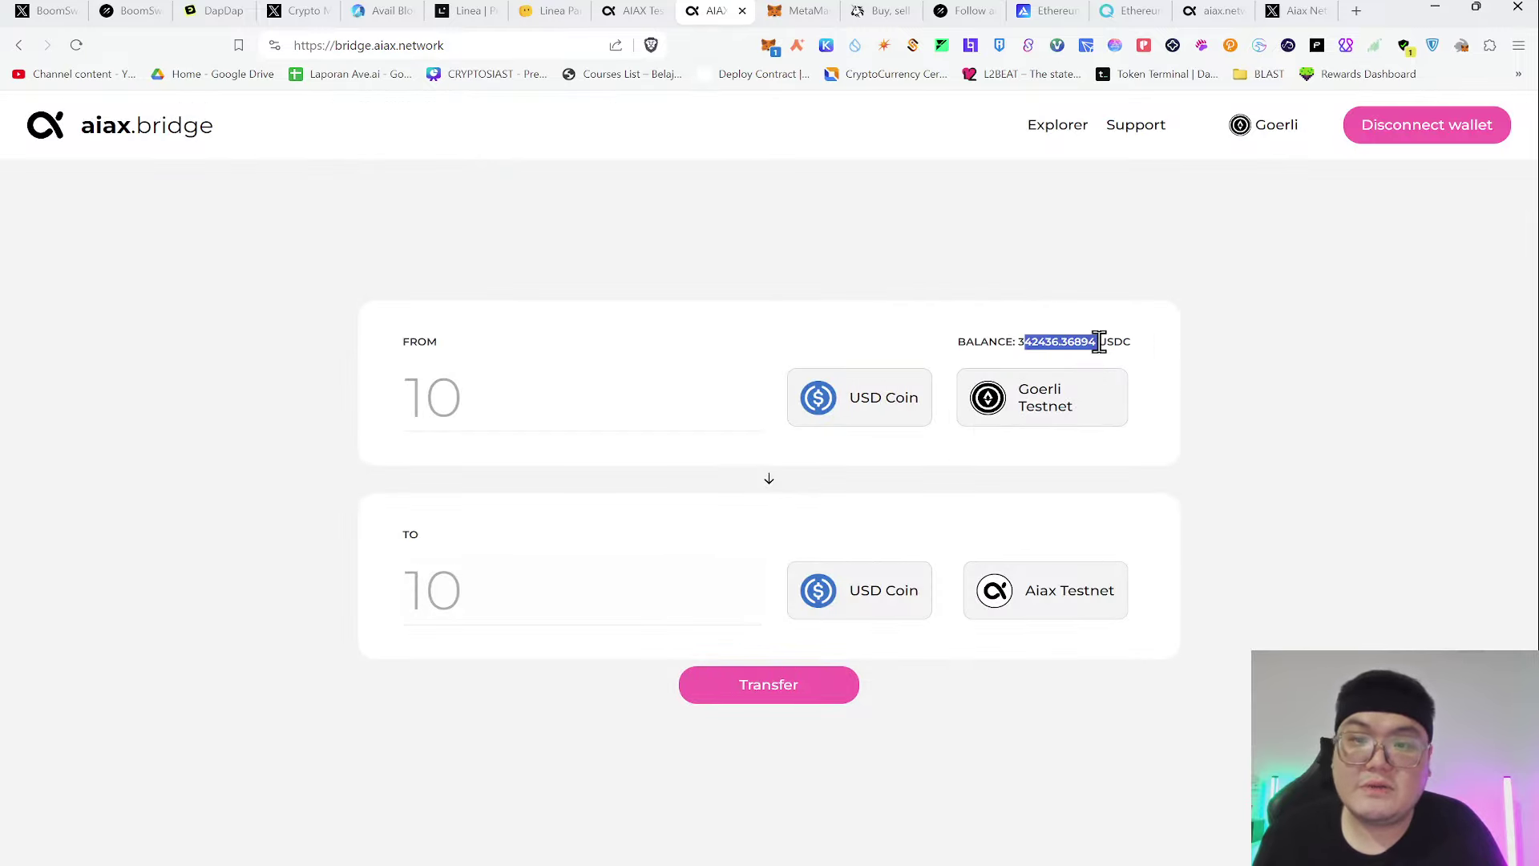
pyautogui.click(1121, 336)
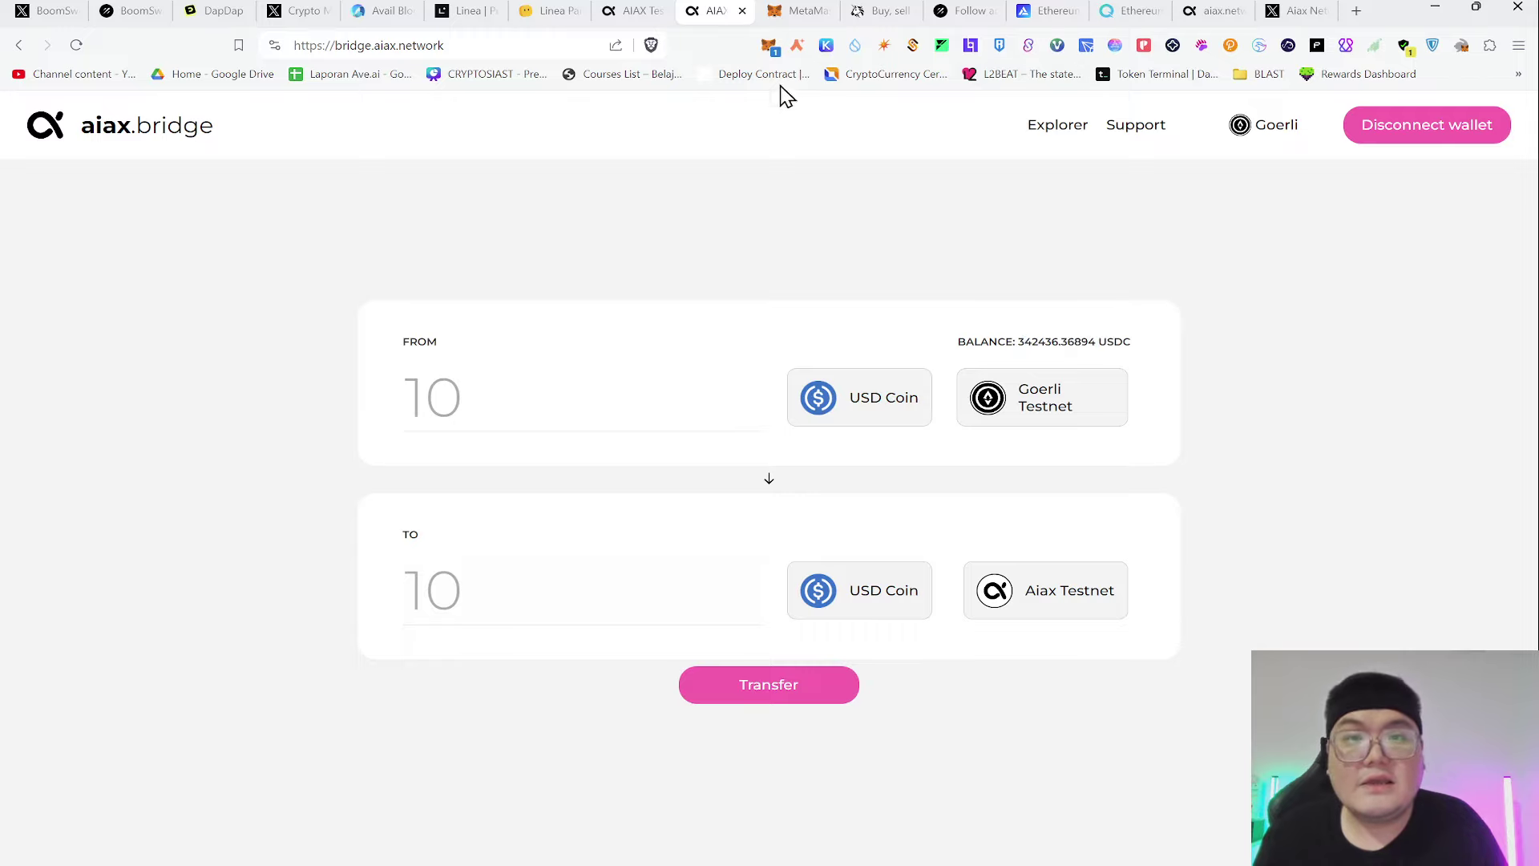
pyautogui.click(770, 46)
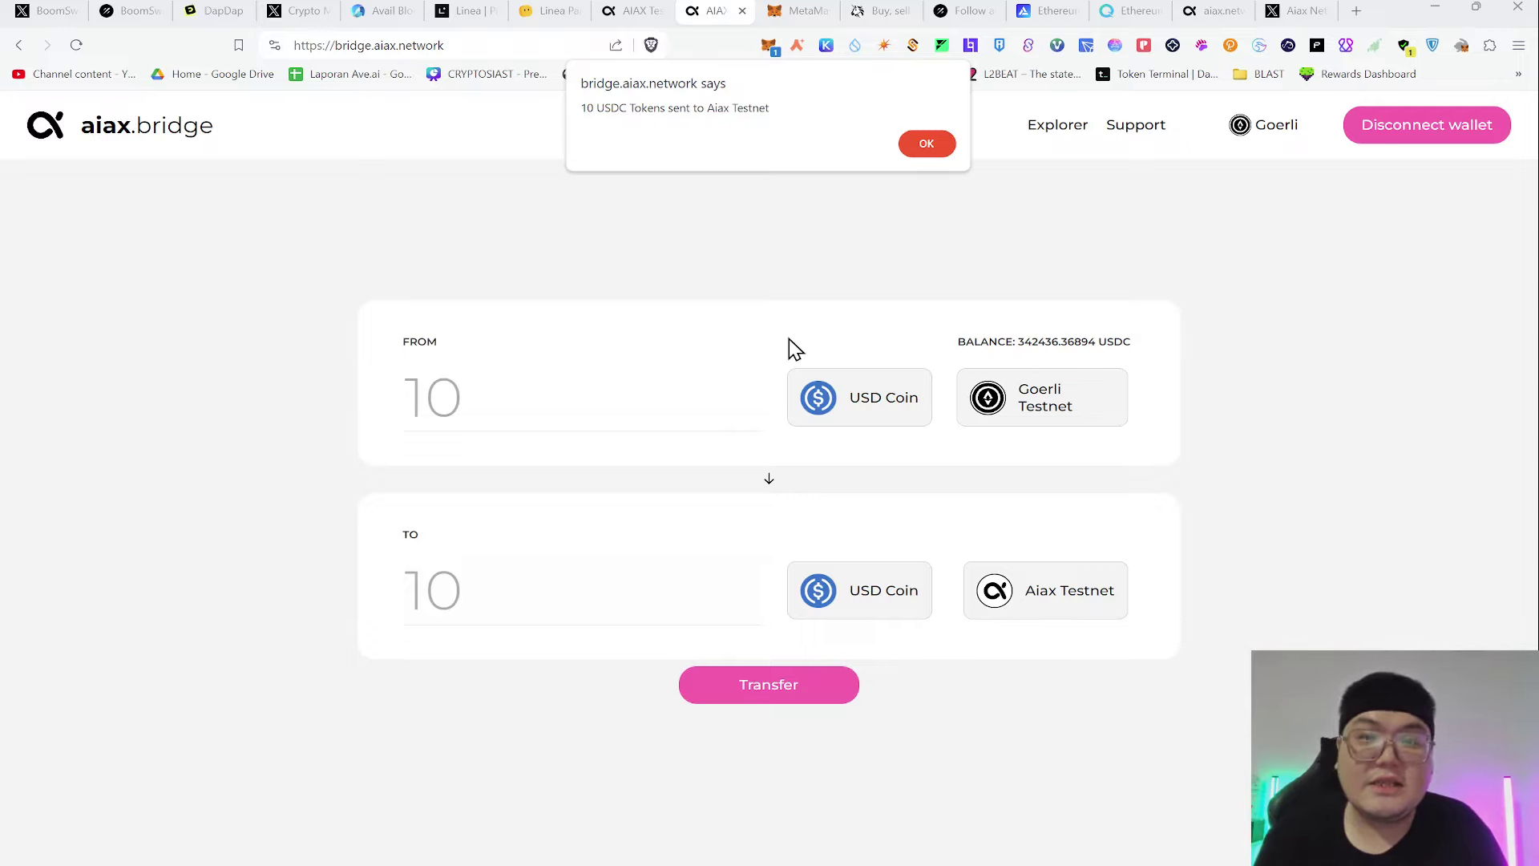
pyautogui.click(925, 146)
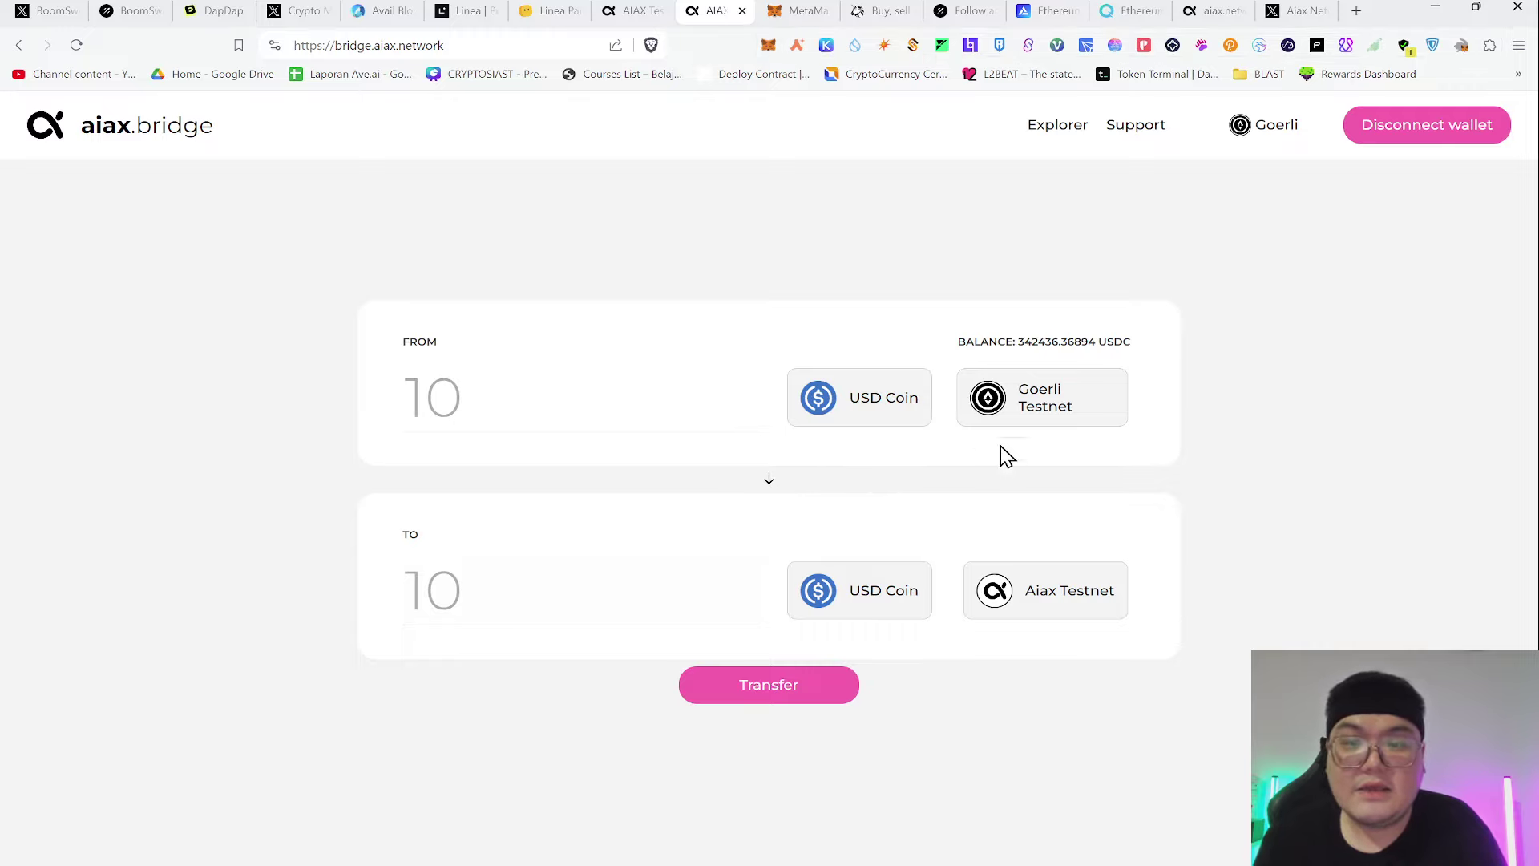
pyautogui.click(1002, 408)
# Make Aiax Testnet the source and start sending 10 USDC to Goerli Testnet
pyautogui.click(769, 353)
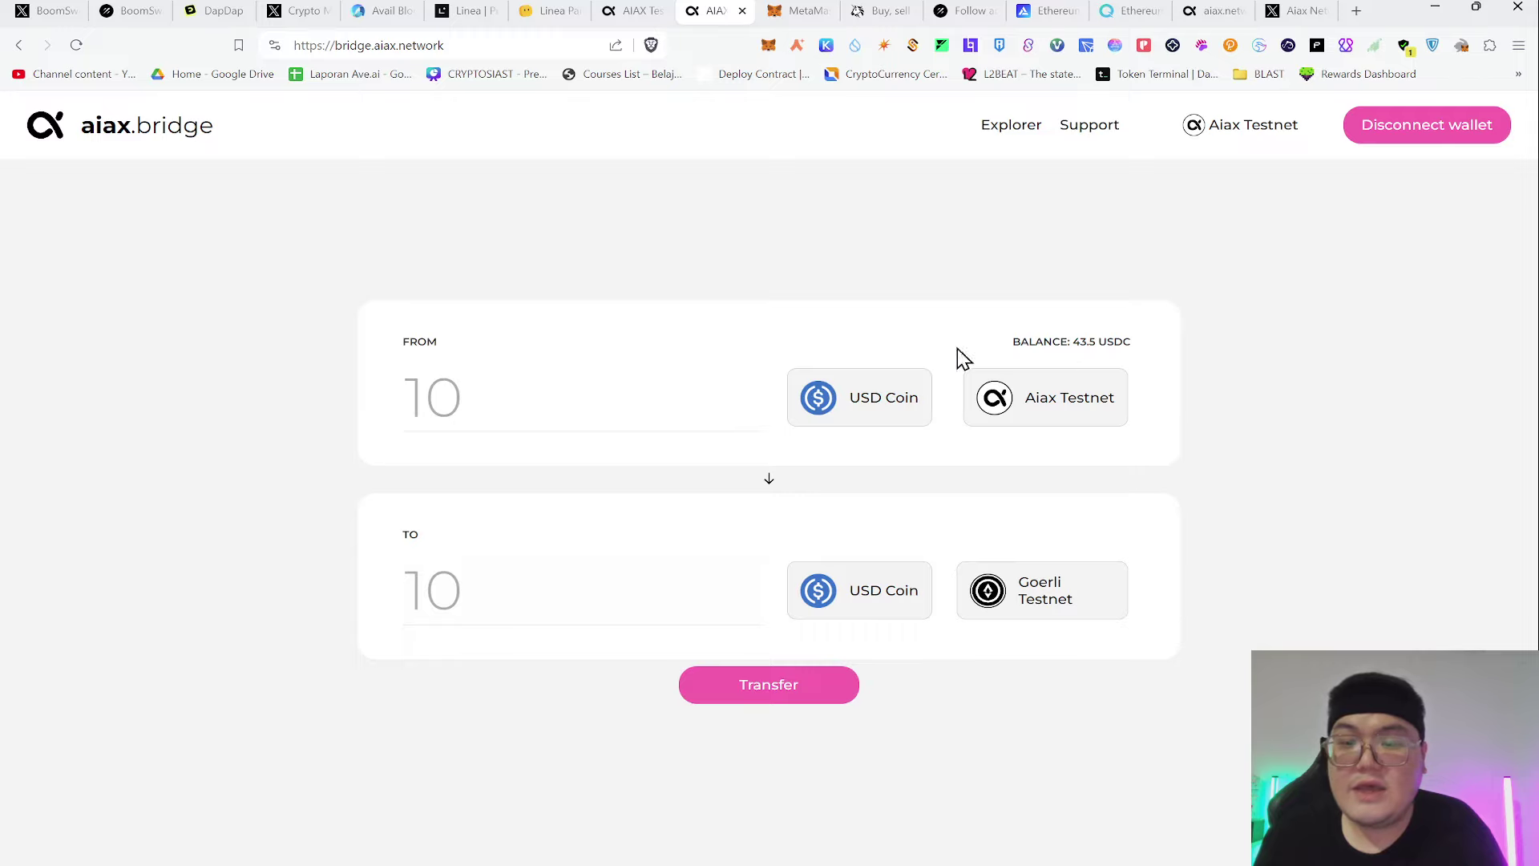
pyautogui.moveTo(1066, 340); pyautogui.dragTo(1223, 336)
pyautogui.click(1066, 242)
pyautogui.click(558, 401)
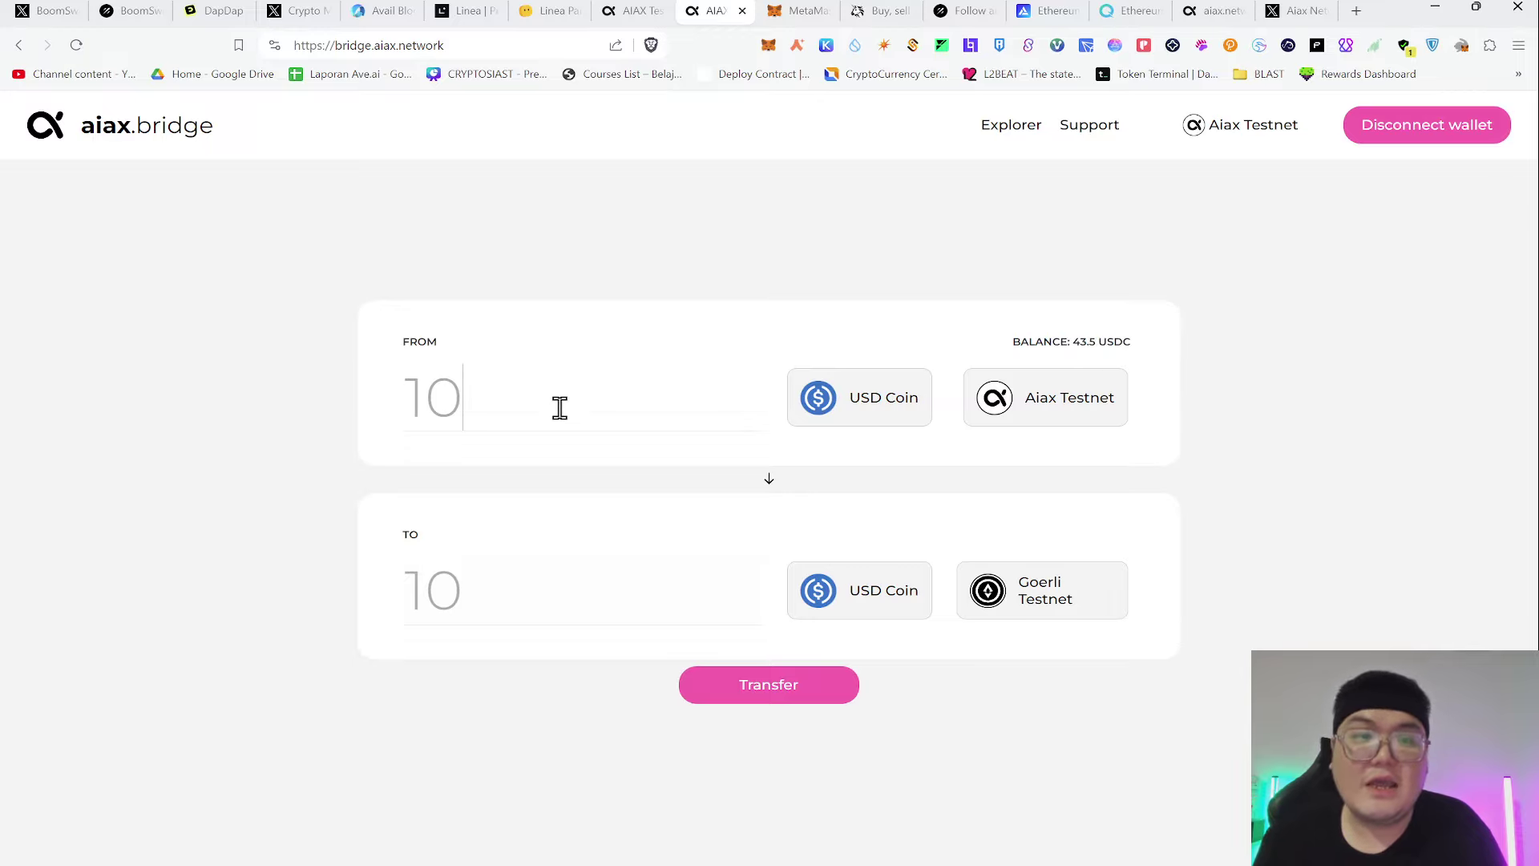
pyautogui.click(716, 710)
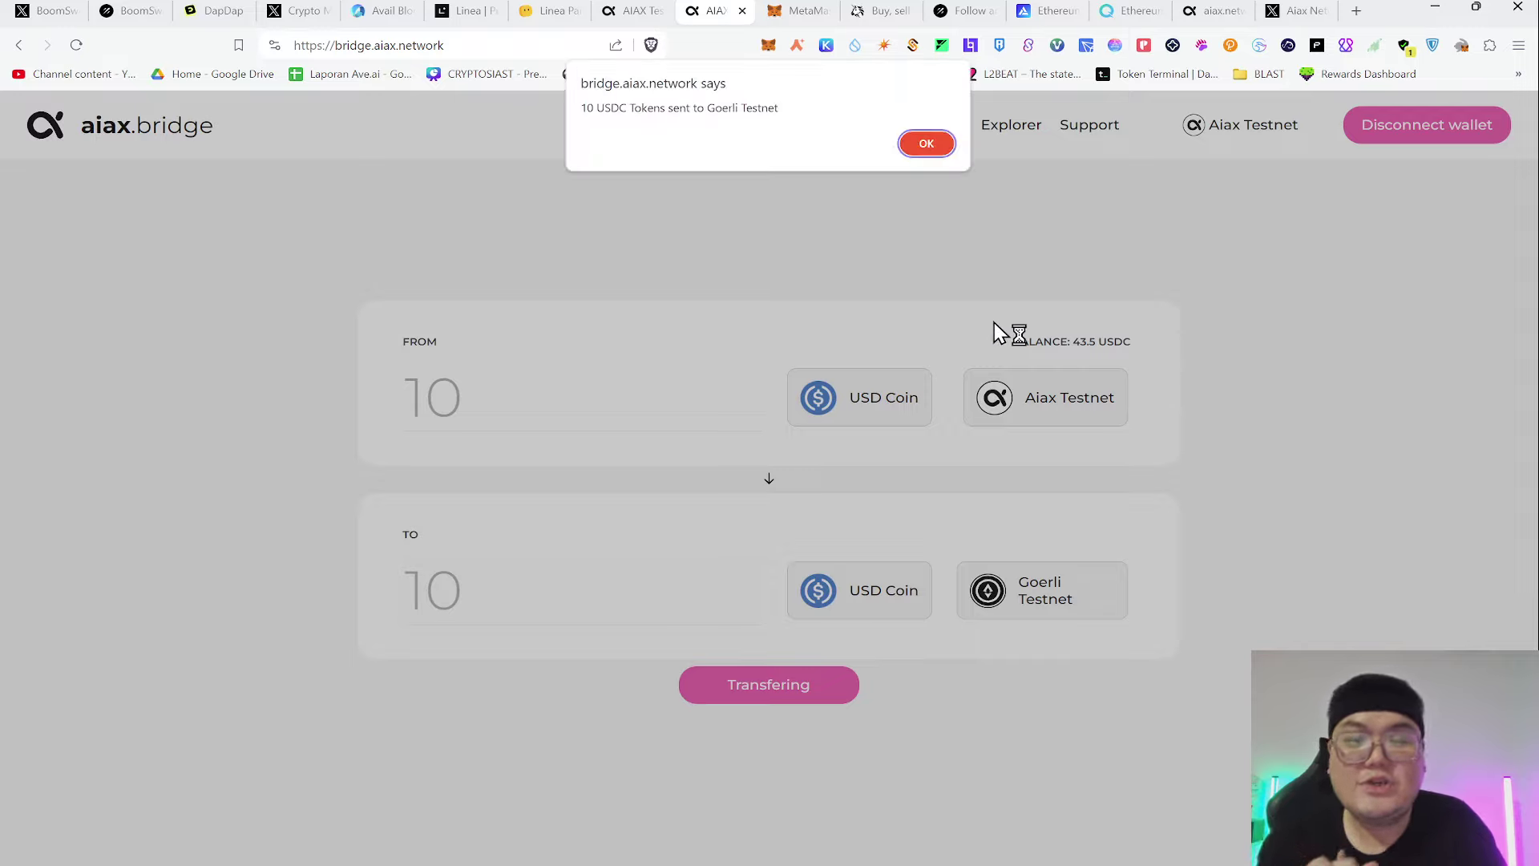
# Change the bridge amount to 1 USDC and start its transfer to Goerli Testnet
pyautogui.click(928, 145)
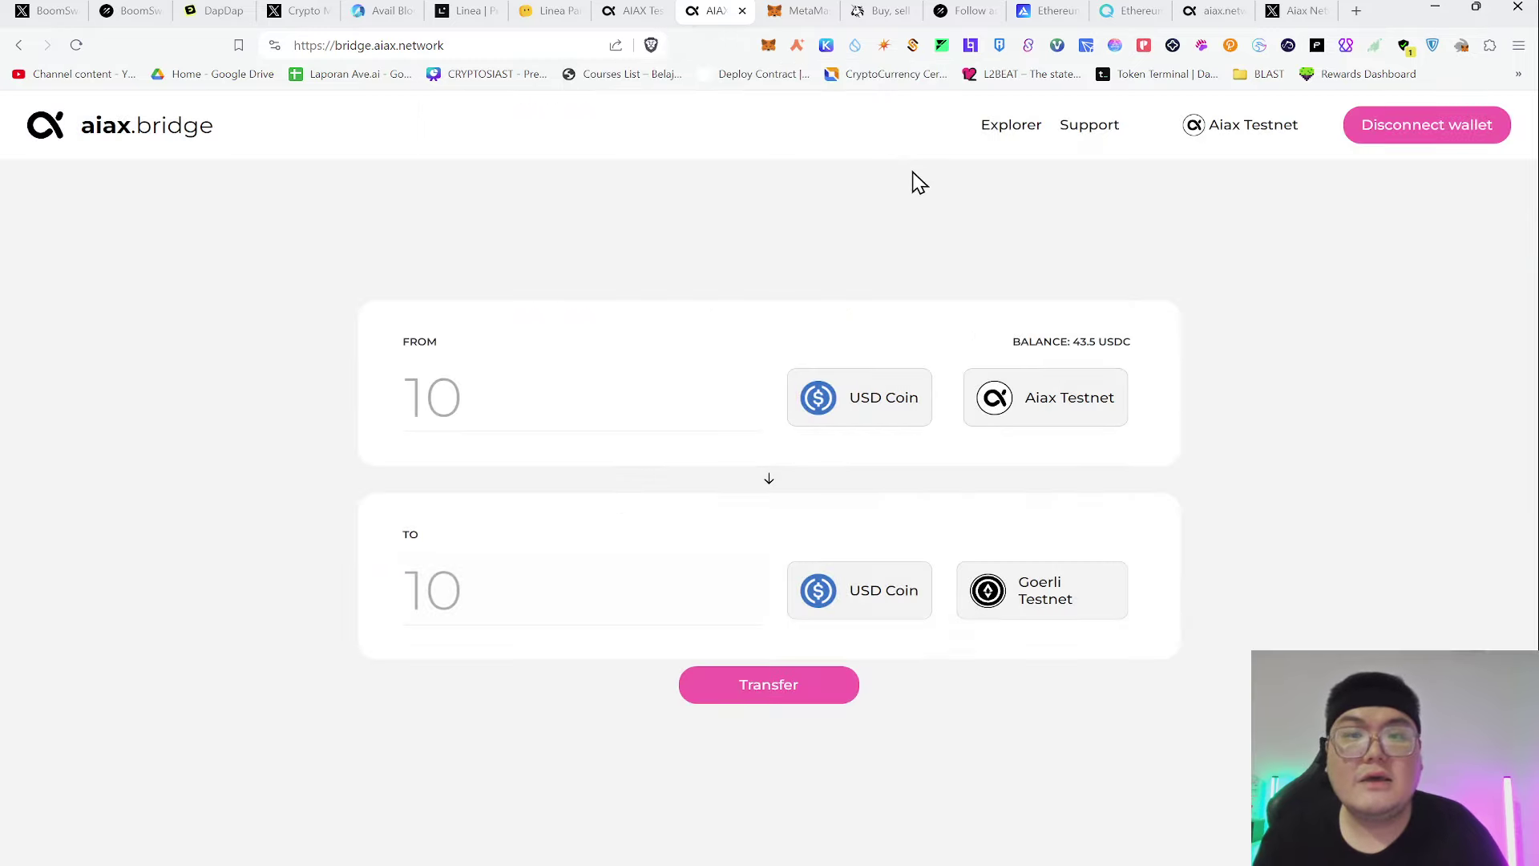
pyautogui.moveTo(505, 391); pyautogui.dragTo(312, 399)
pyautogui.write('1')
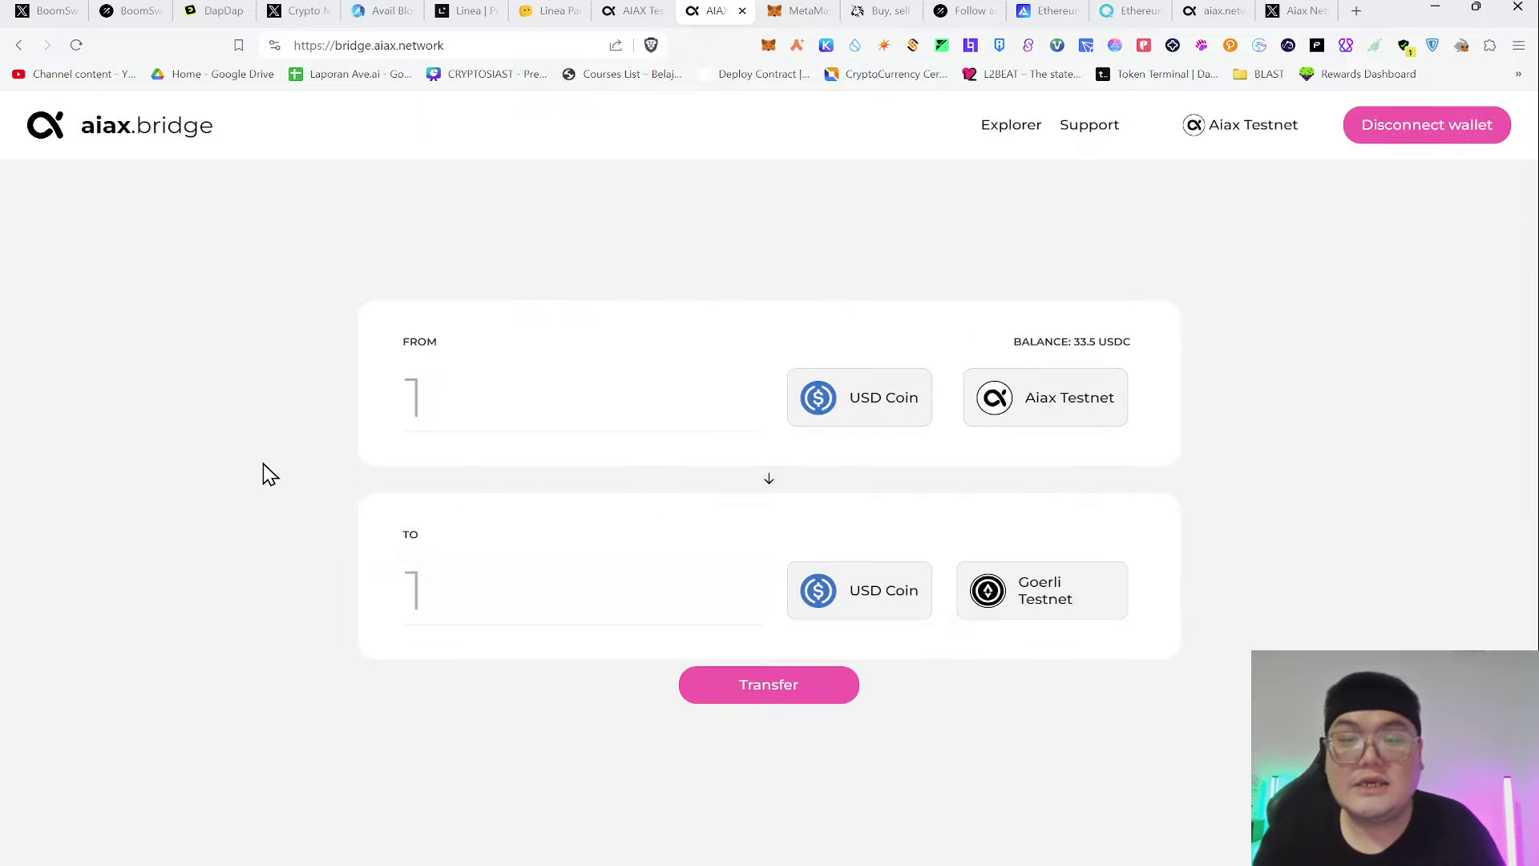
pyautogui.click(787, 694)
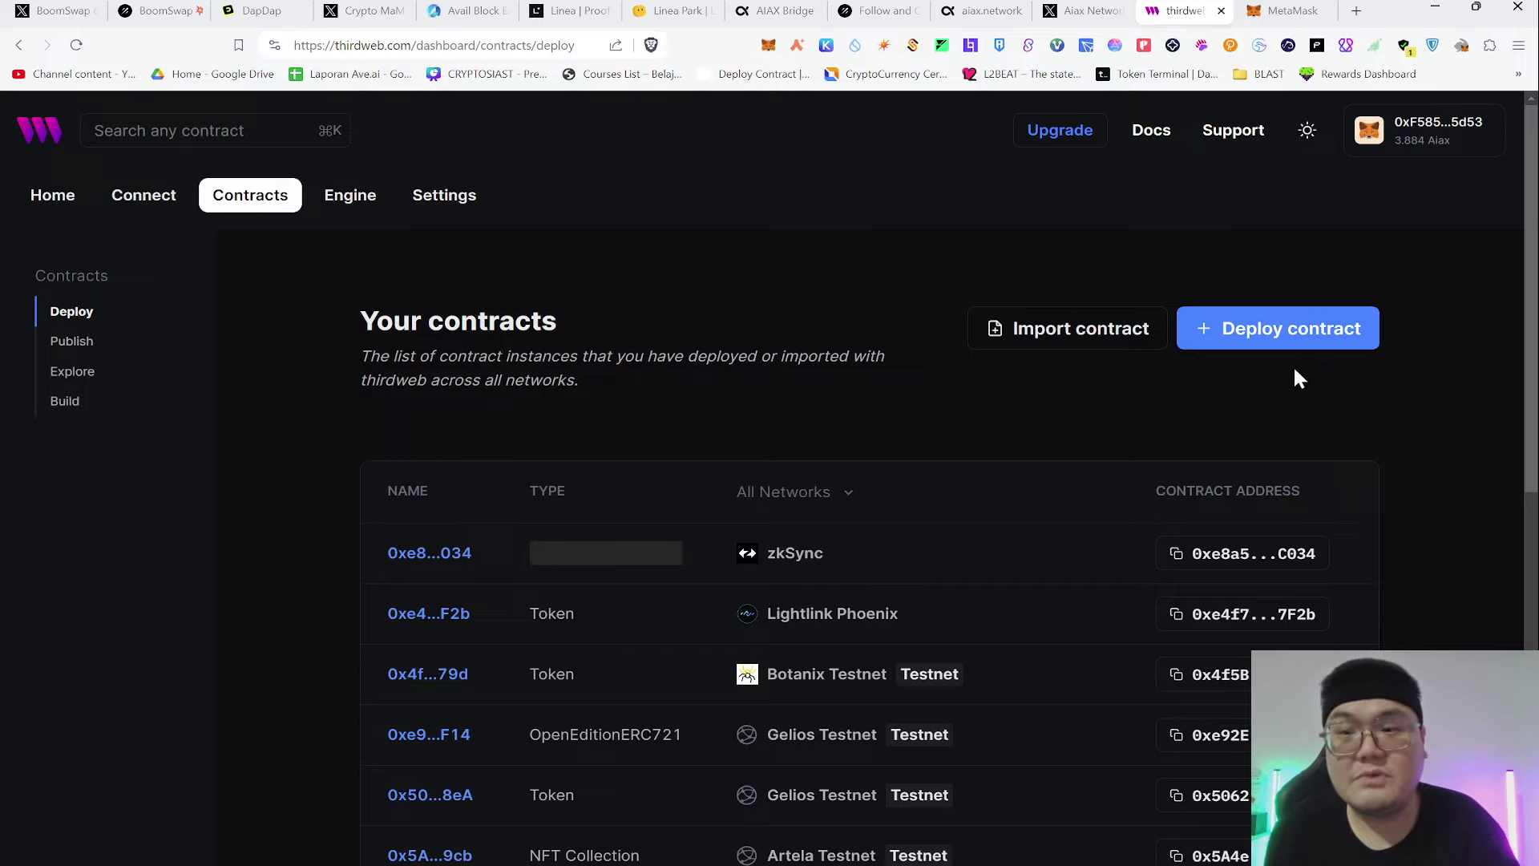
# Open thirdweb's Explore catalogue and browse the Popular and NFTs contract sections
pyautogui.click(1273, 347)
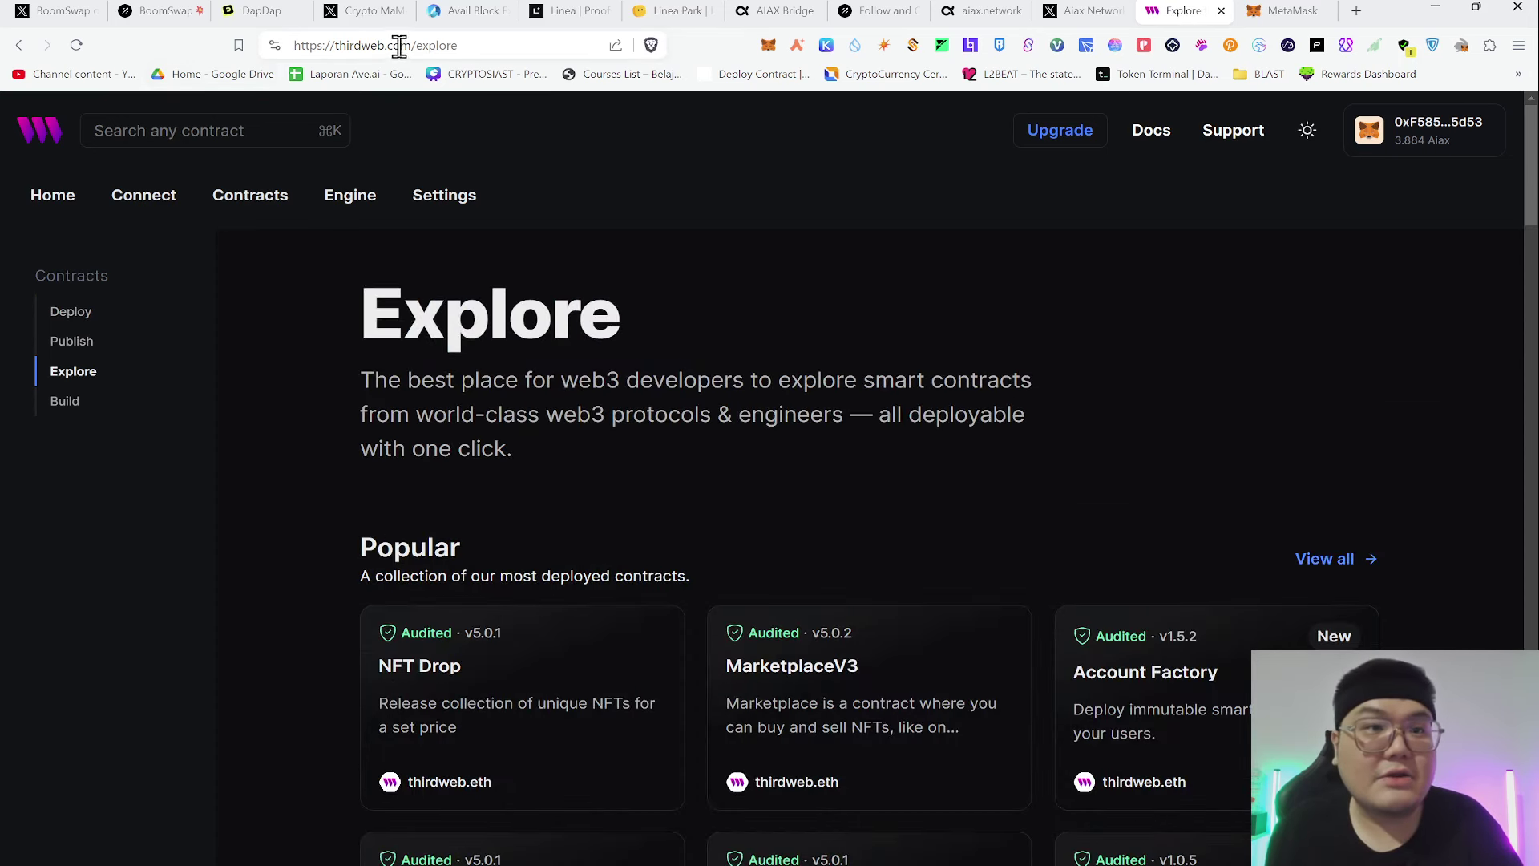
pyautogui.click(18, 45)
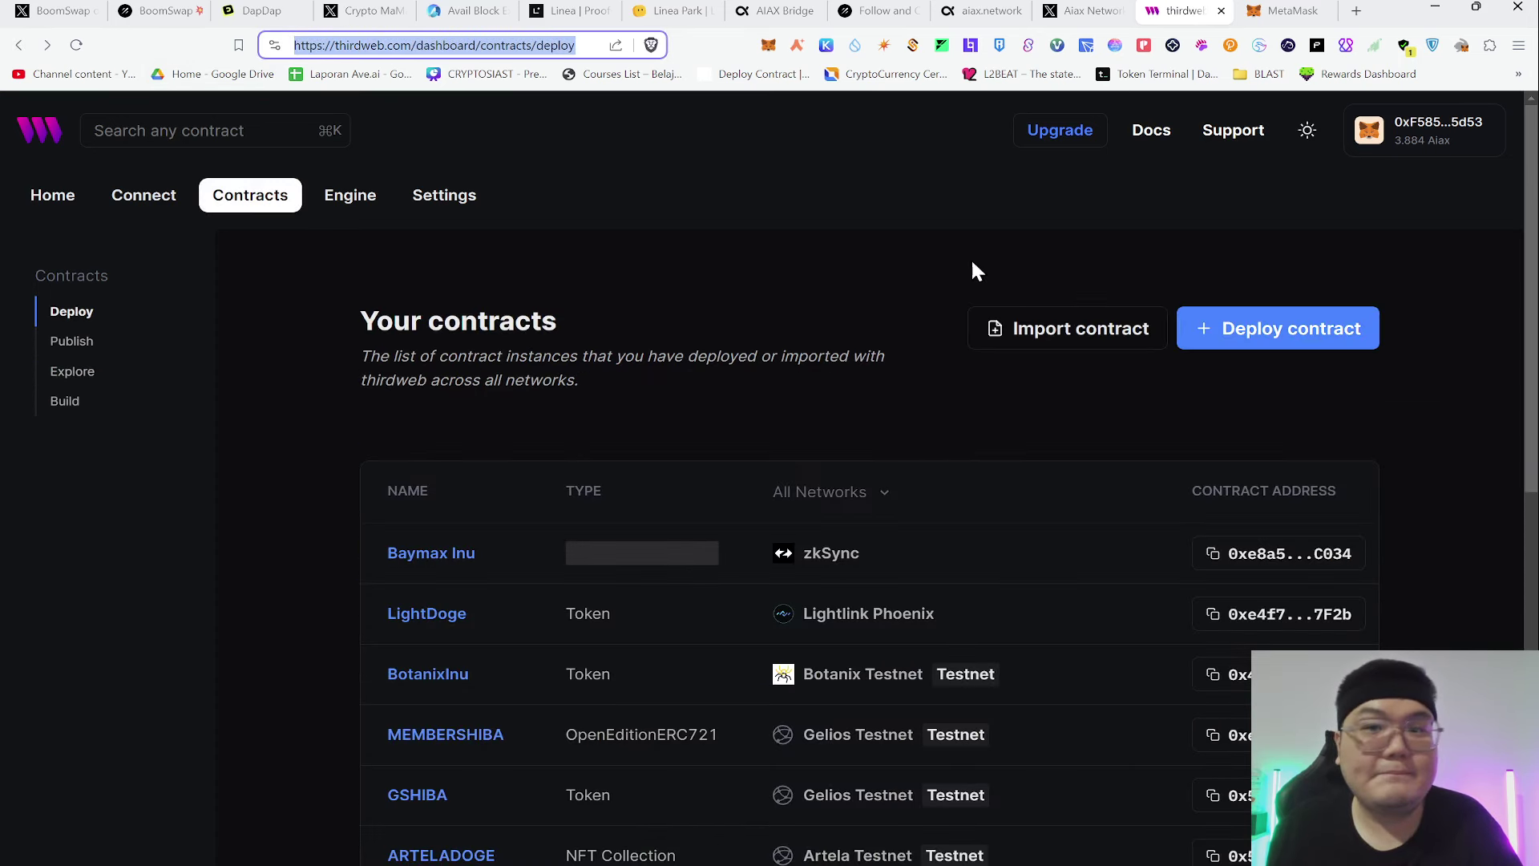
pyautogui.click(1327, 335)
pyautogui.click(1419, 143)
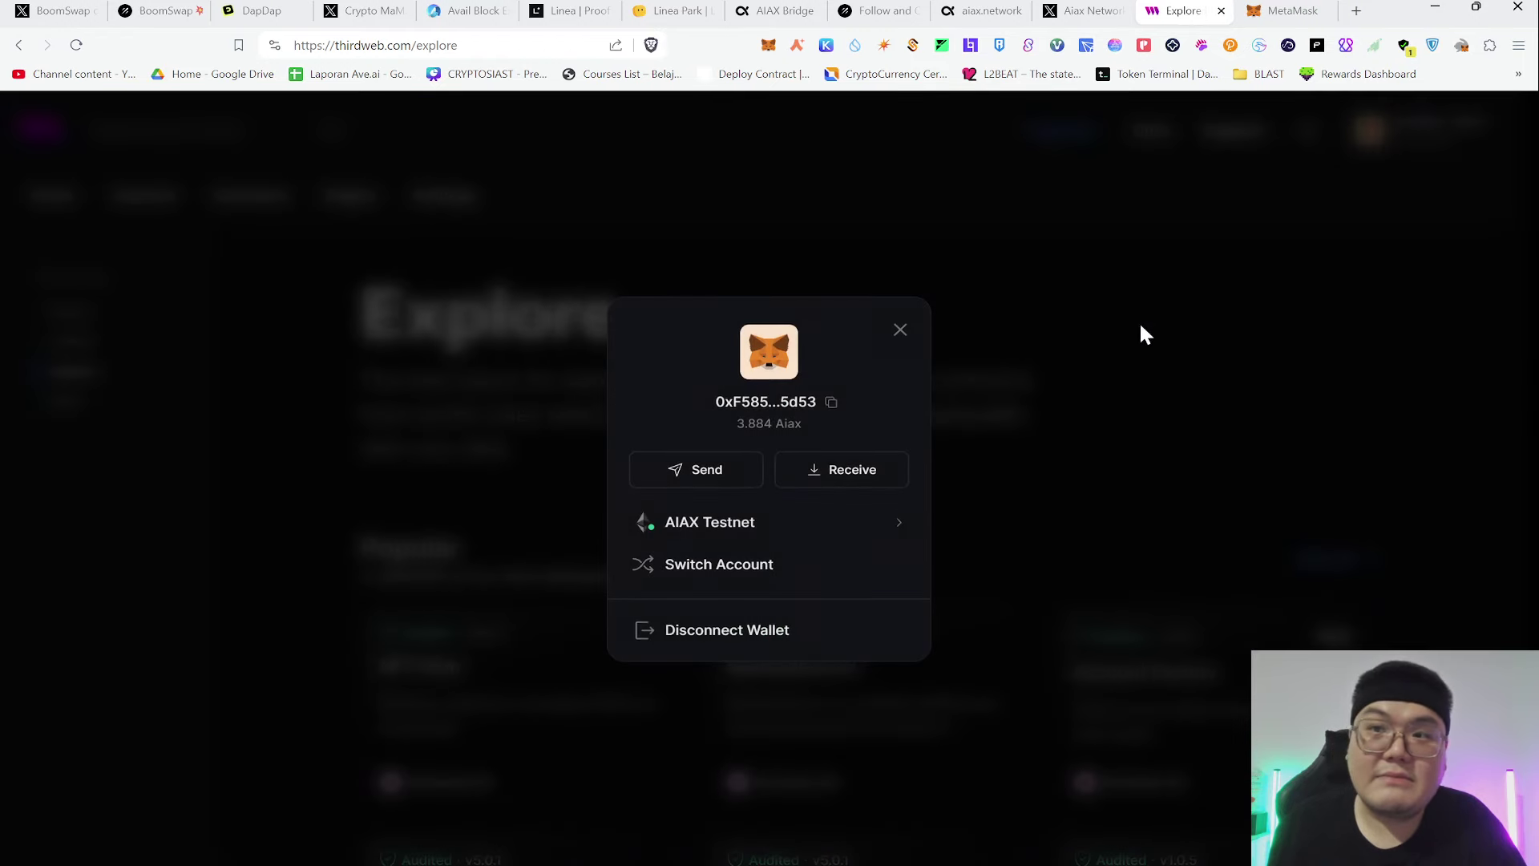
pyautogui.click(900, 331)
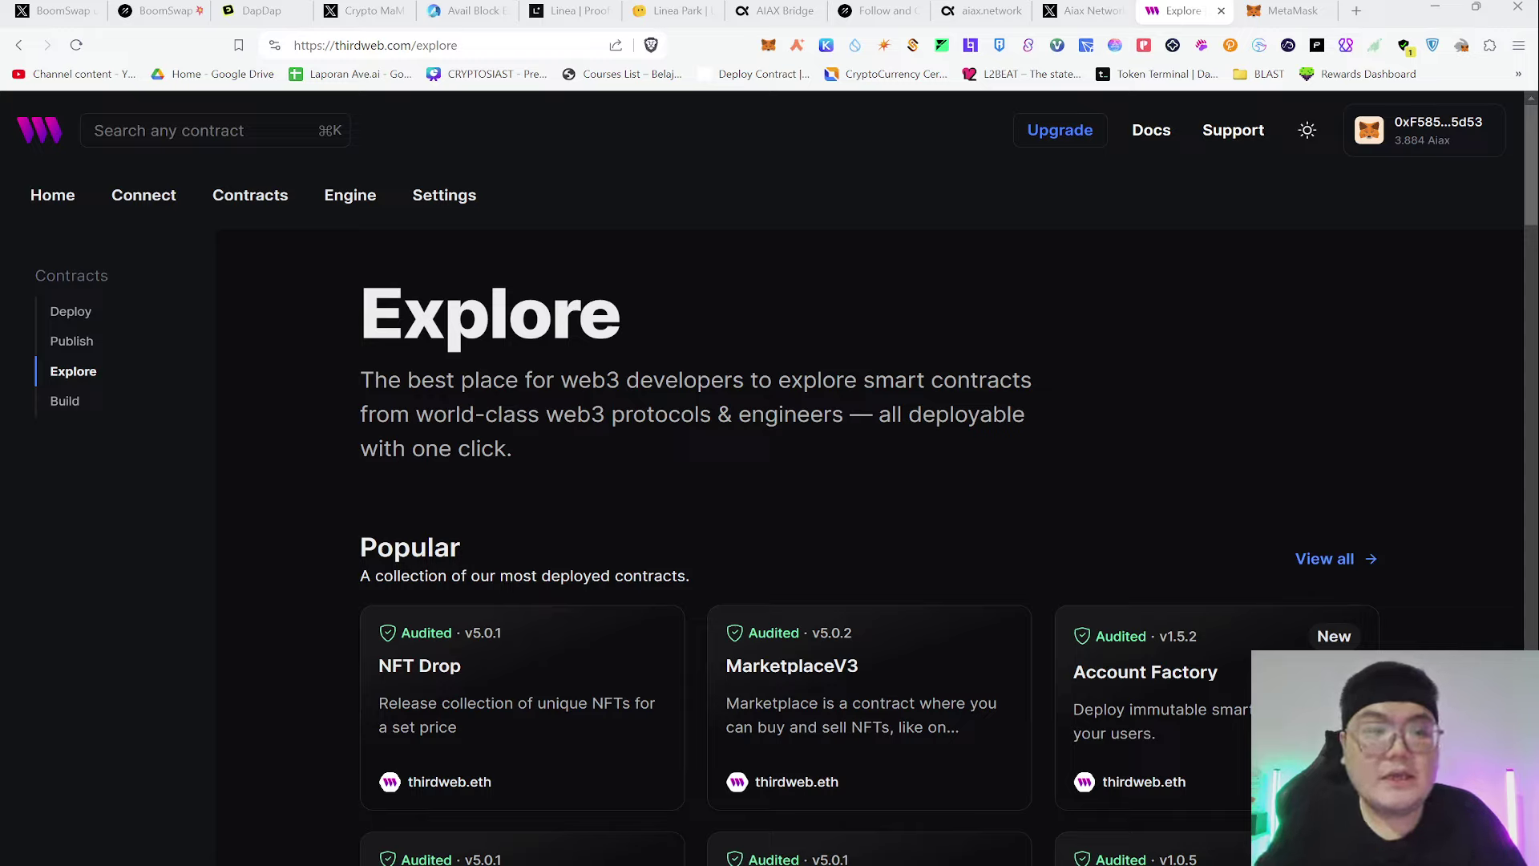
pyautogui.scroll(-4, 651, 454)
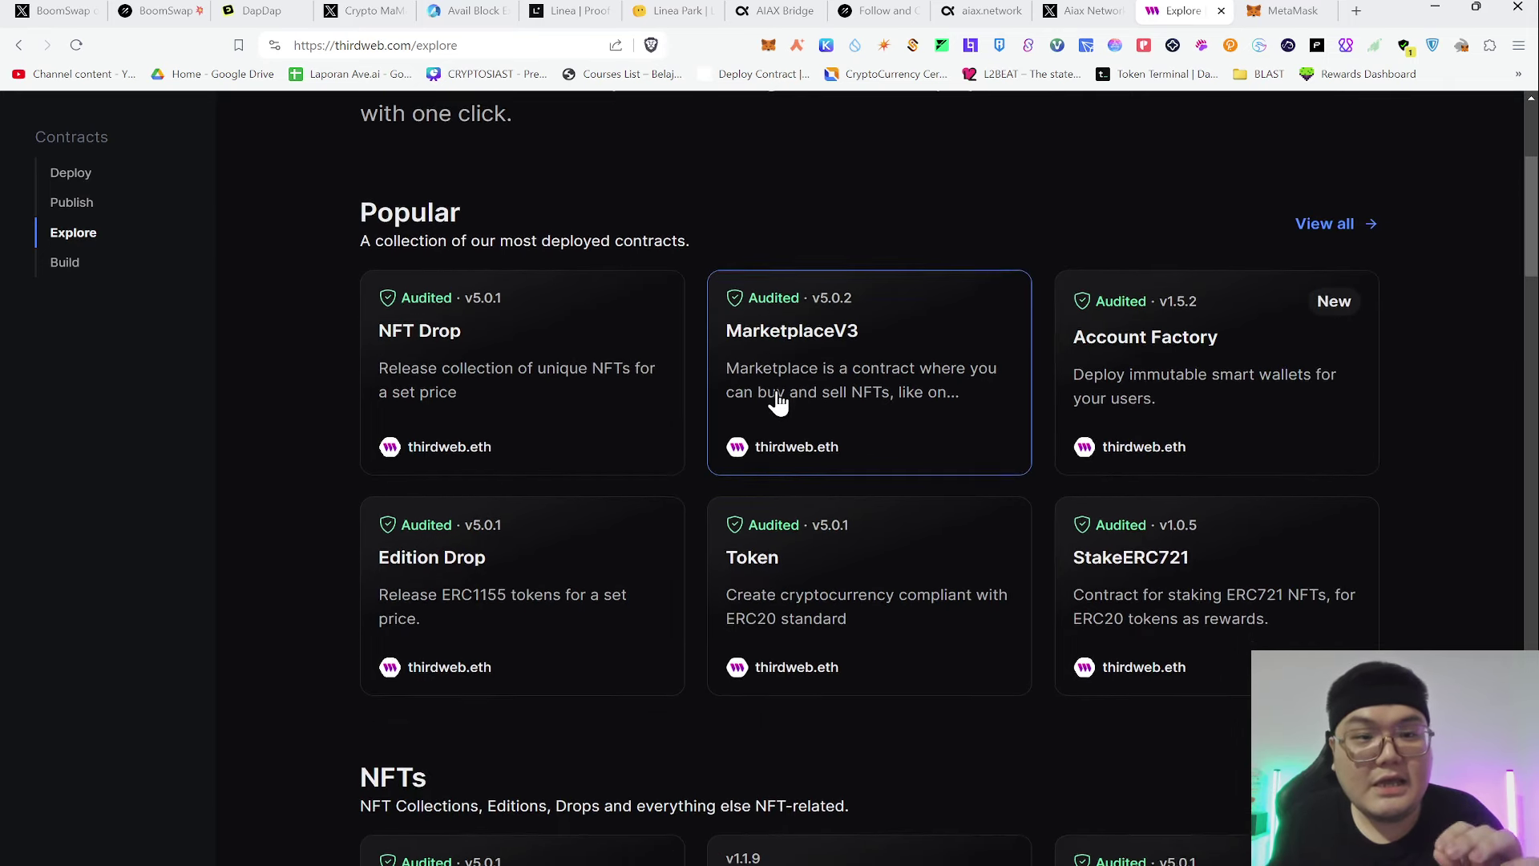
pyautogui.scroll(-1, 856, 485)
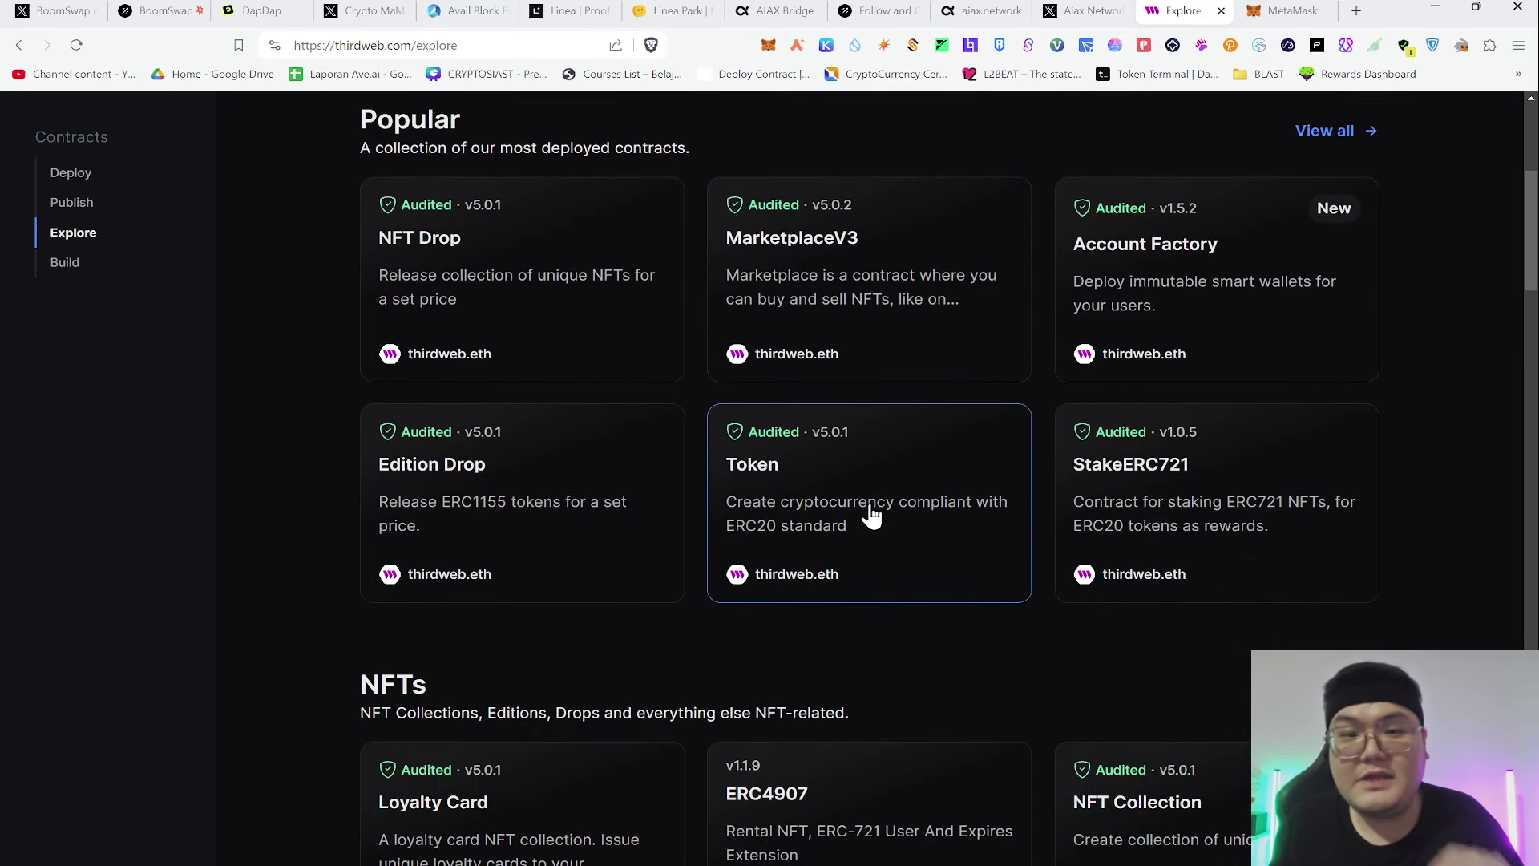
pyautogui.scroll(1, 850, 501)
pyautogui.scroll(-1, 848, 514)
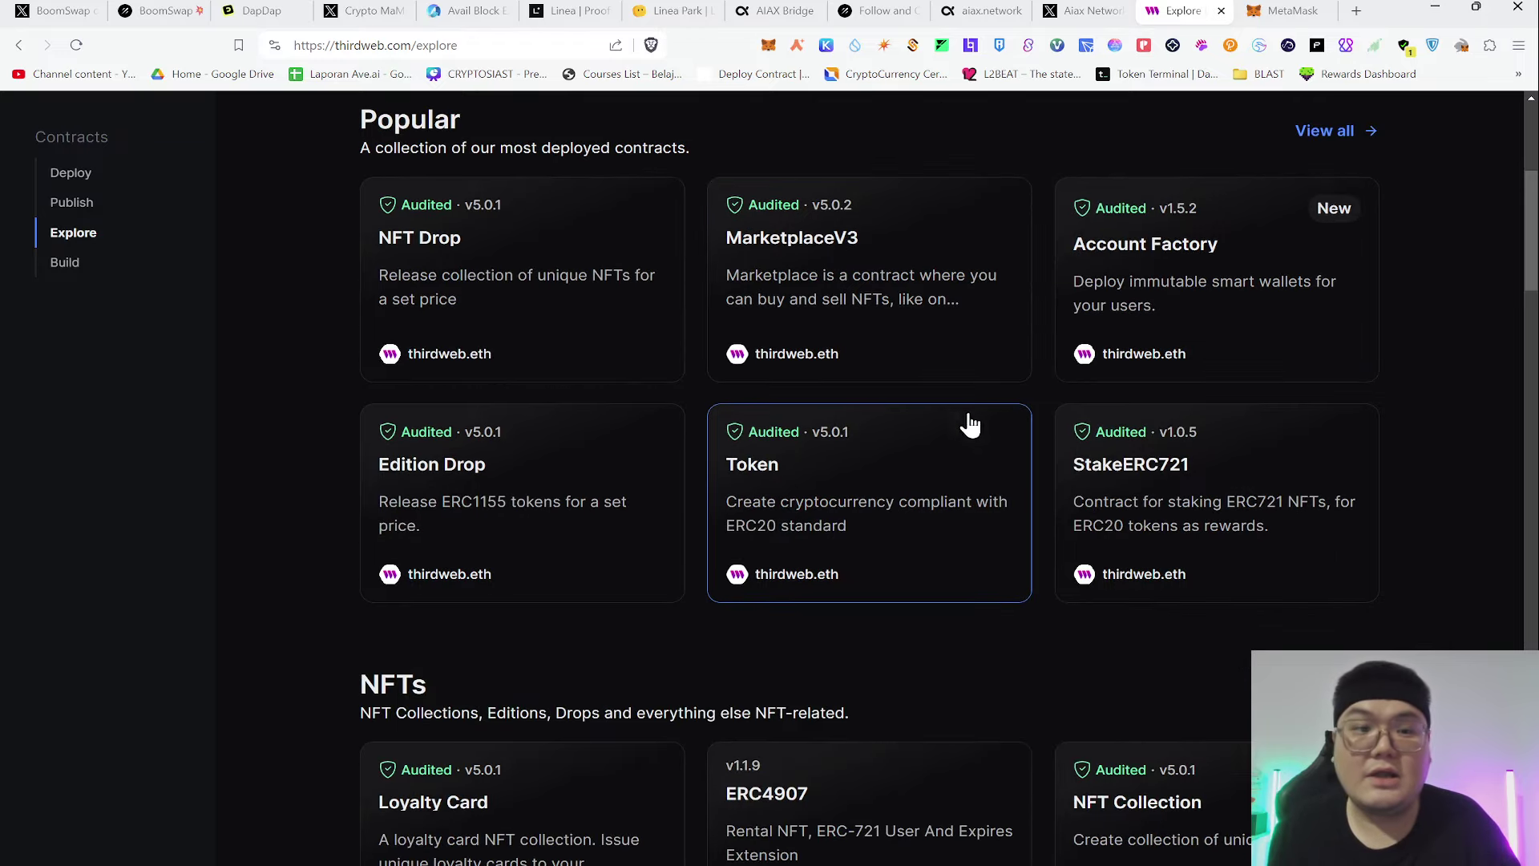
pyautogui.scroll(-3, 998, 449)
pyautogui.scroll(-2, 994, 433)
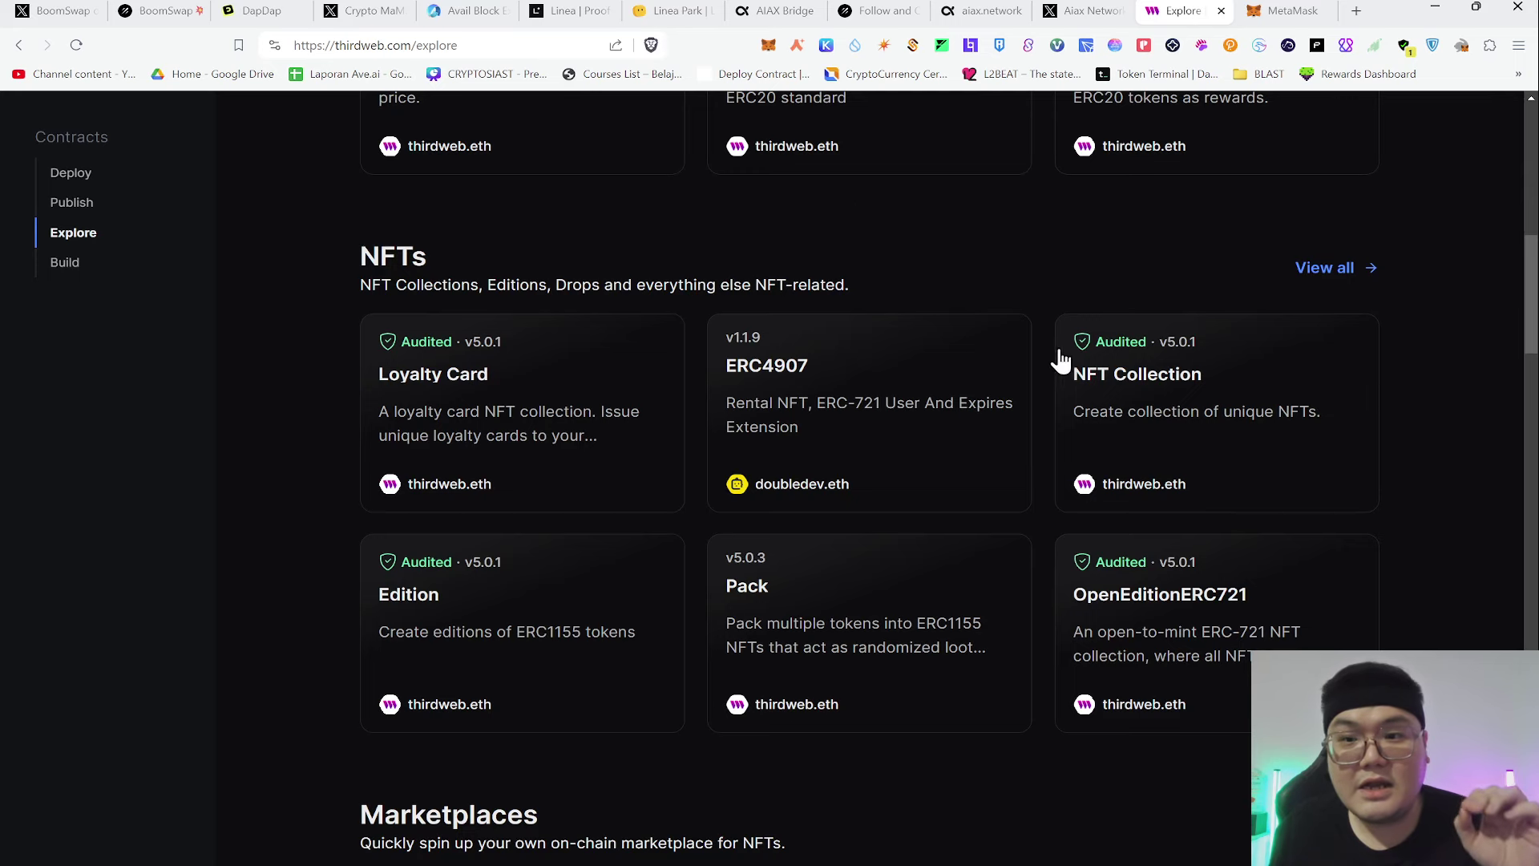
pyautogui.scroll(-1, 1042, 357)
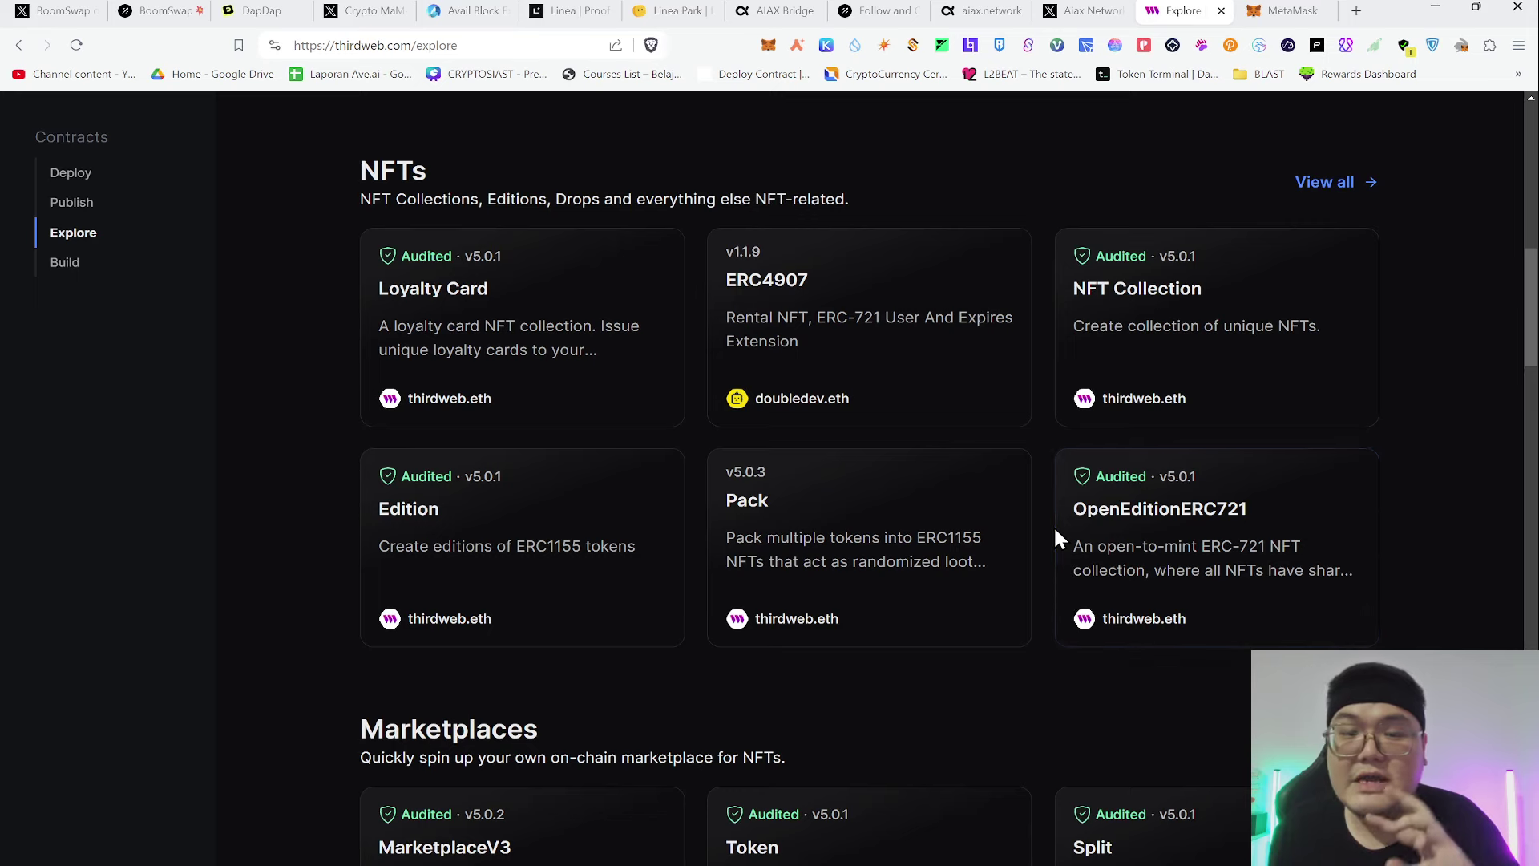
pyautogui.scroll(6, 1038, 437)
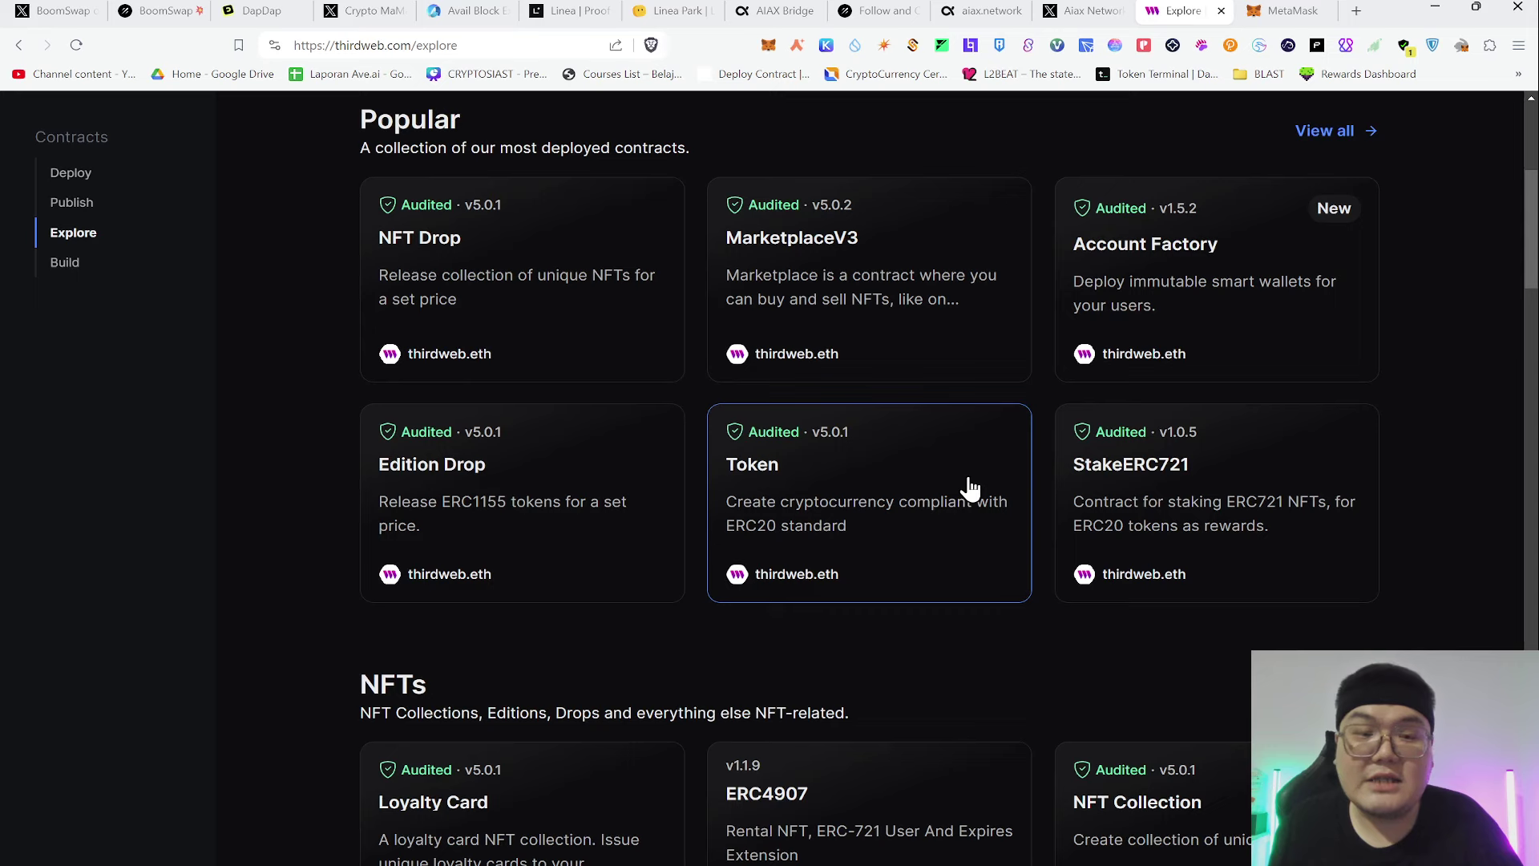
# Start deploying the Token contract with name YunepAiax, symbol YAIAX and description 'kosong'
pyautogui.click(887, 484)
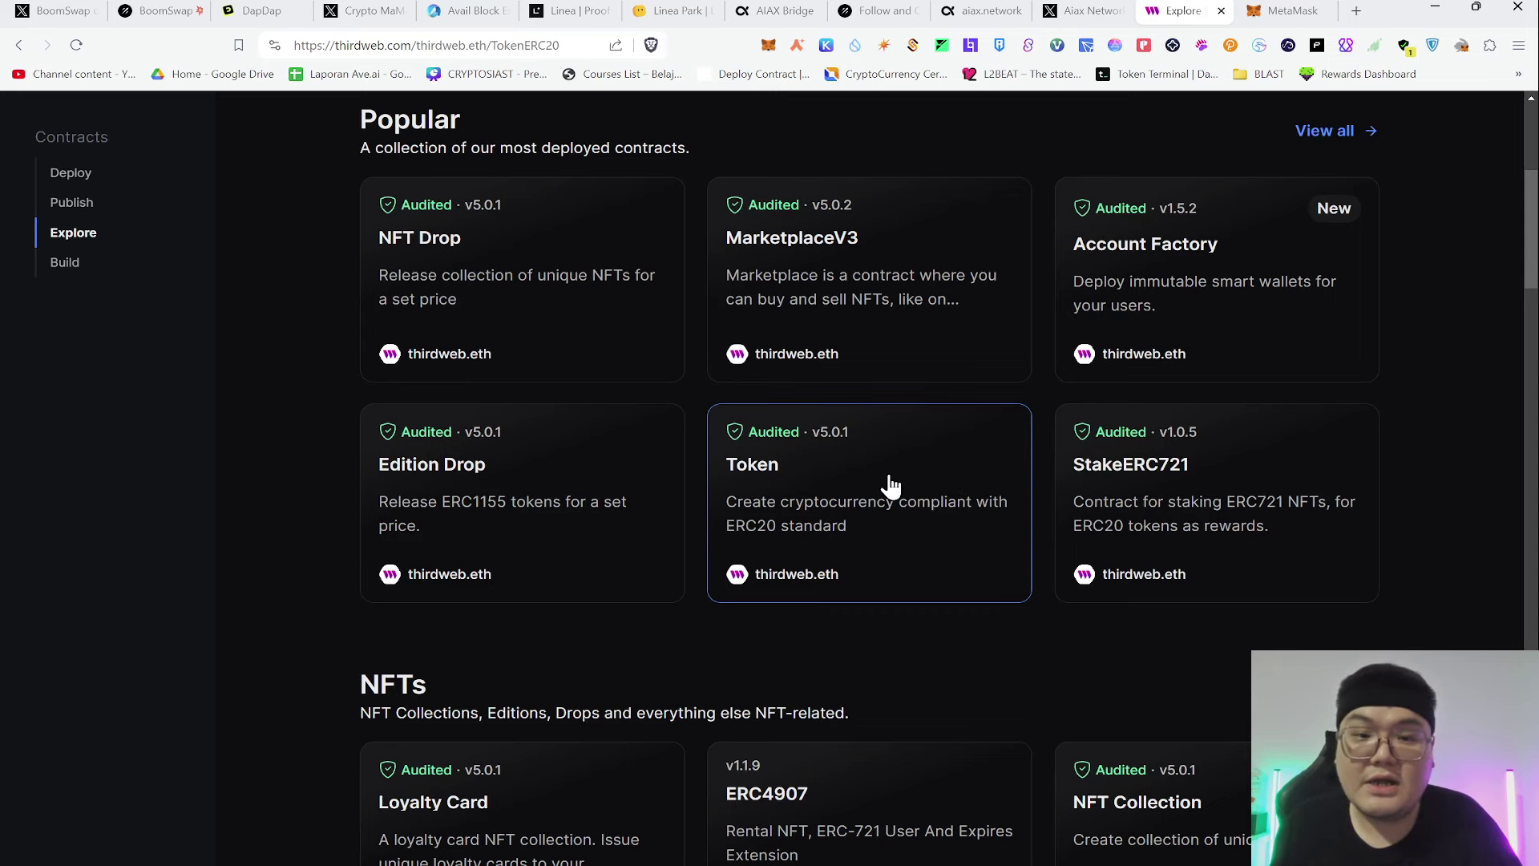
pyautogui.click(1154, 327)
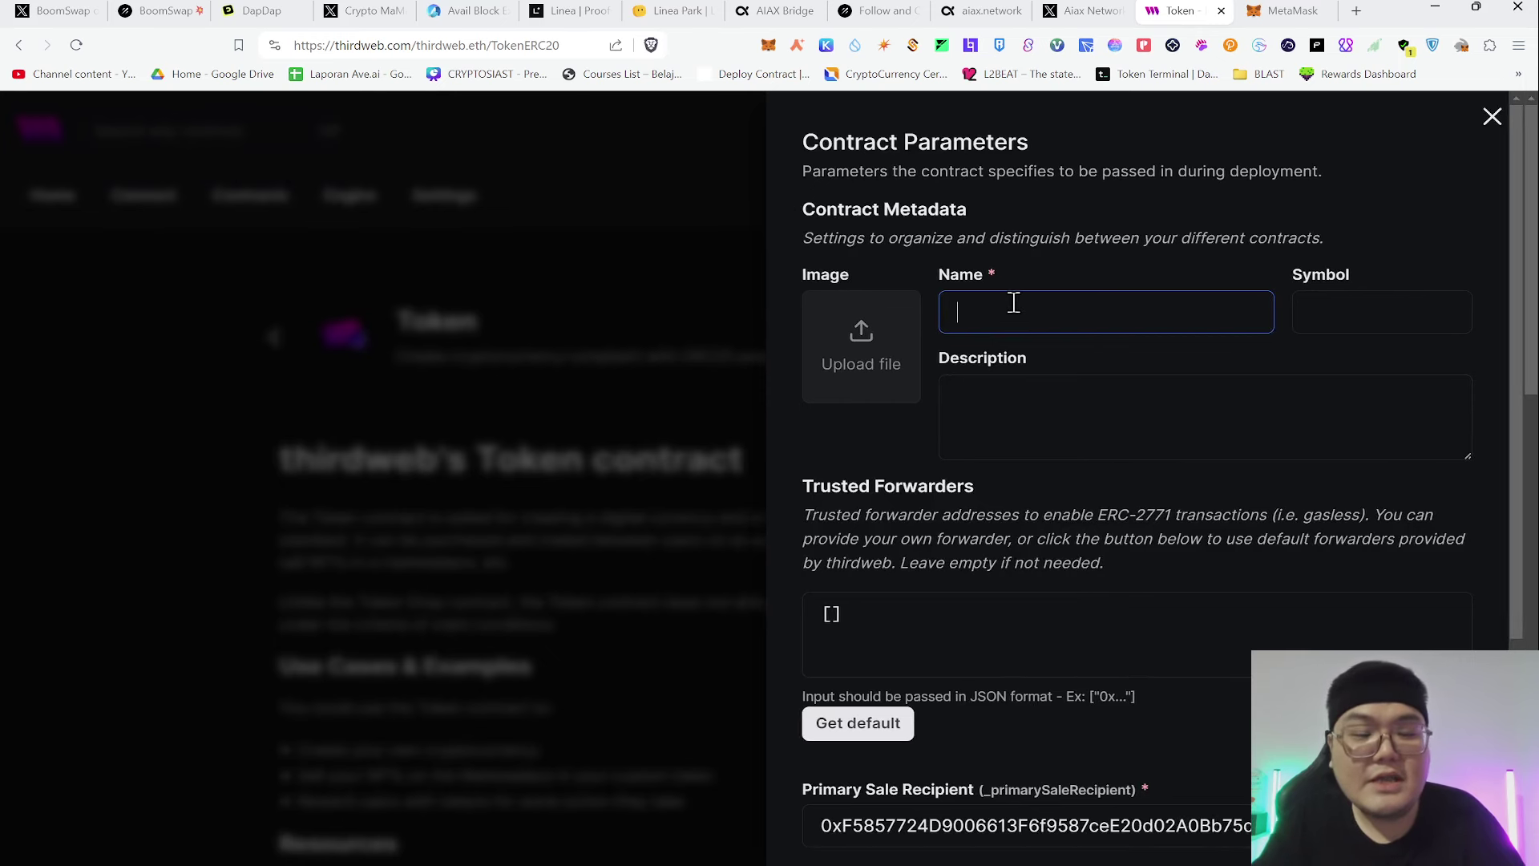
pyautogui.write('Yune')
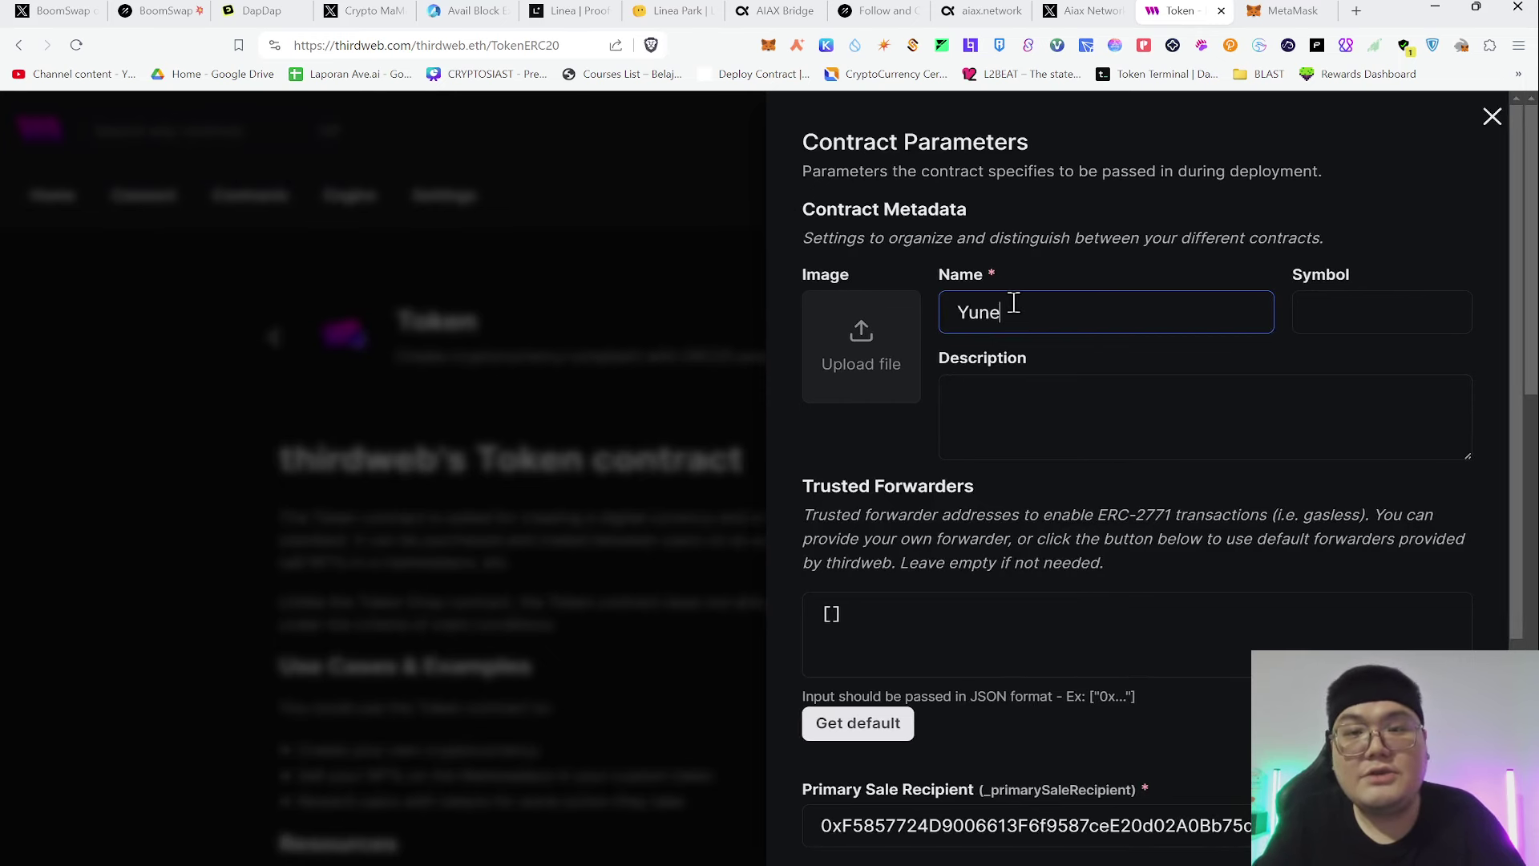
pyautogui.write('pAiax')
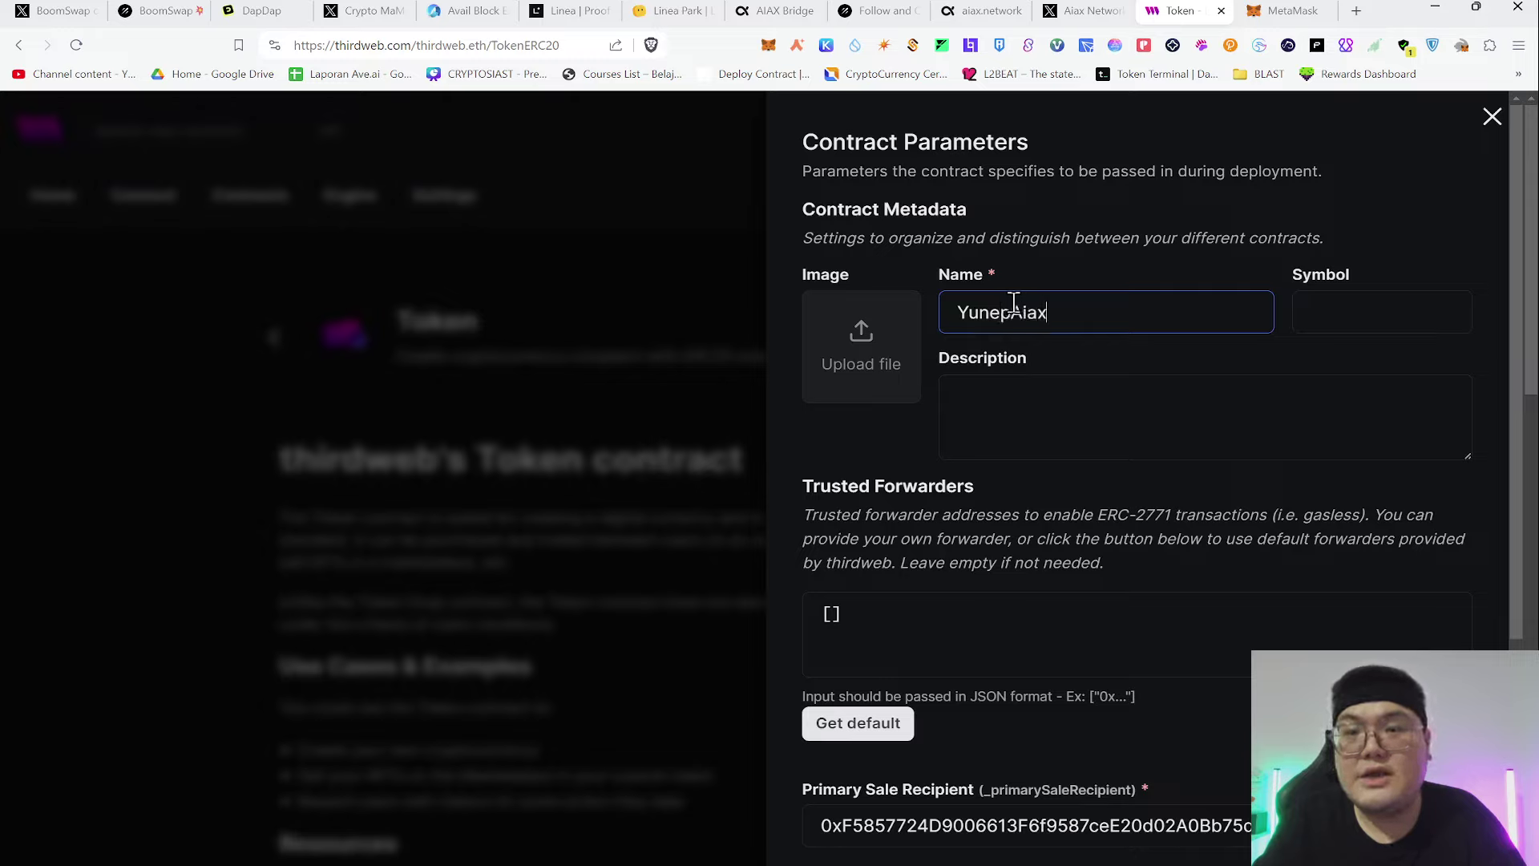
pyautogui.press('Tab')
pyautogui.write('YAIAZ')
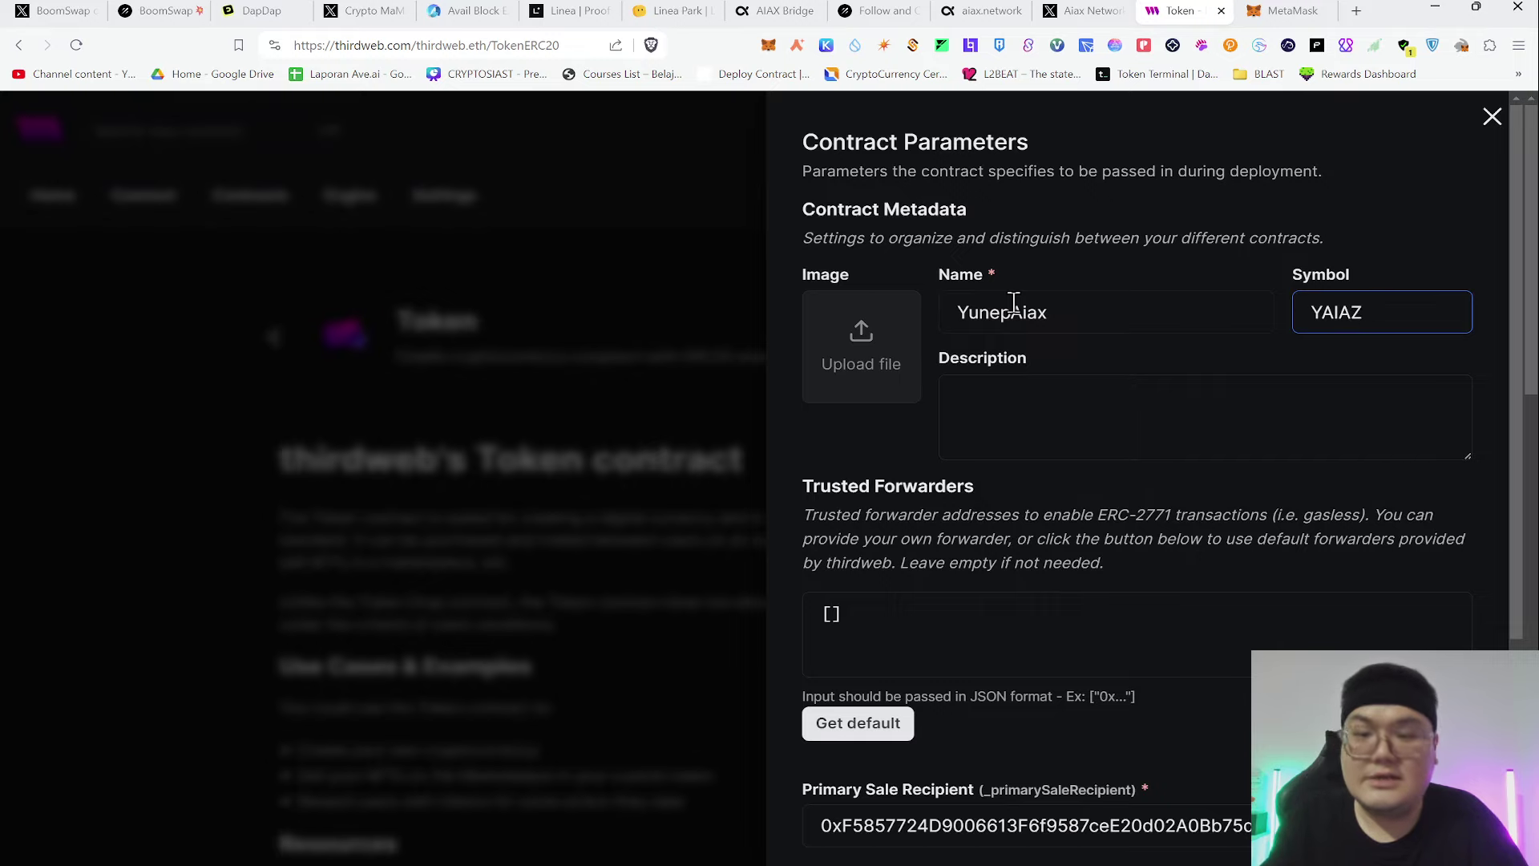
pyautogui.press('BackSpace')
pyautogui.write('X')
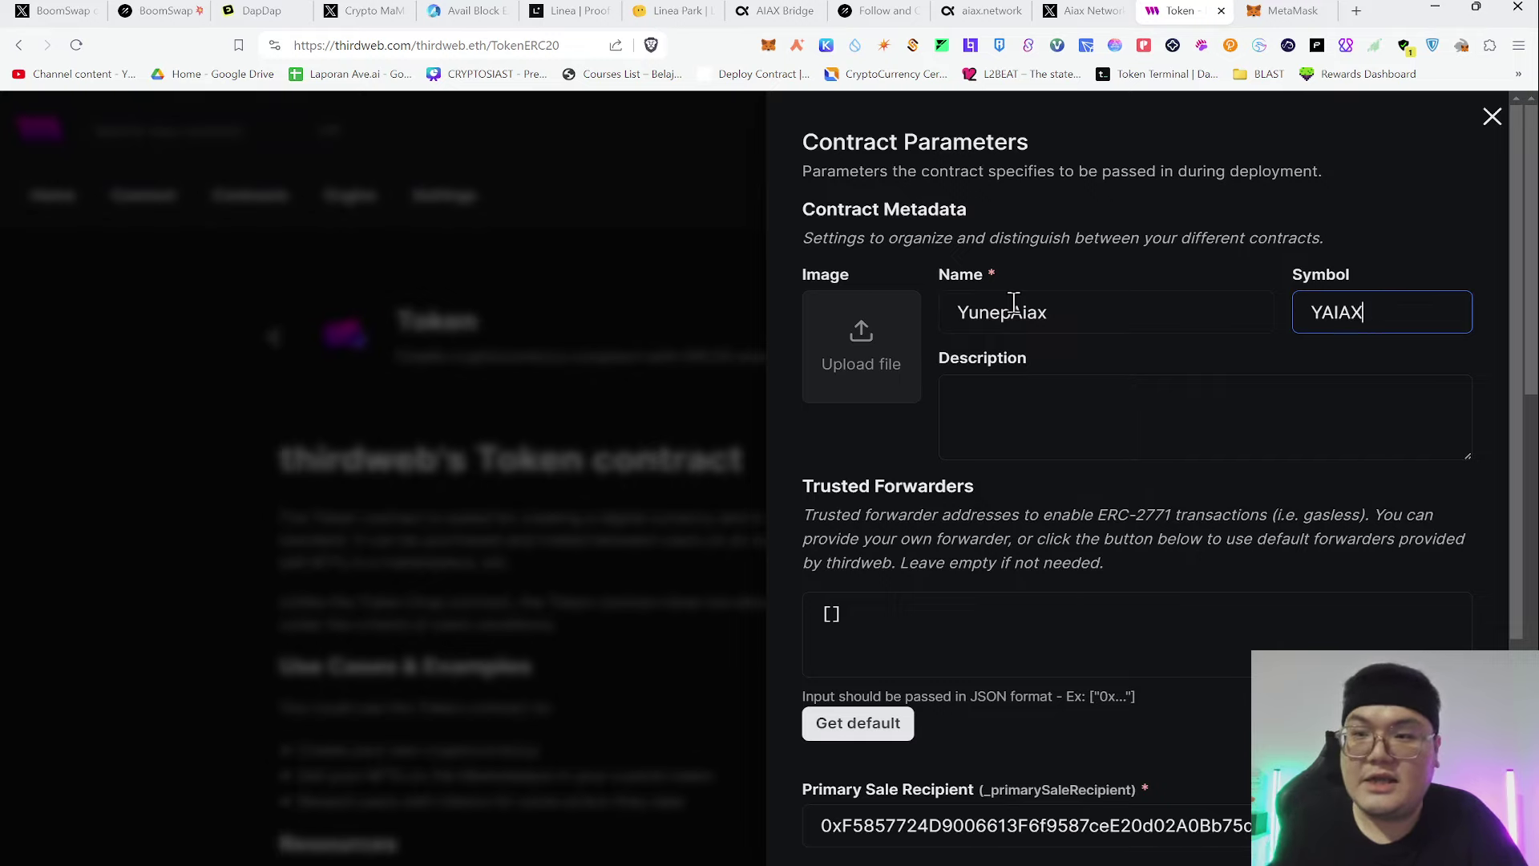
pyautogui.click(1137, 449)
pyautogui.scroll(-3, 1178, 272)
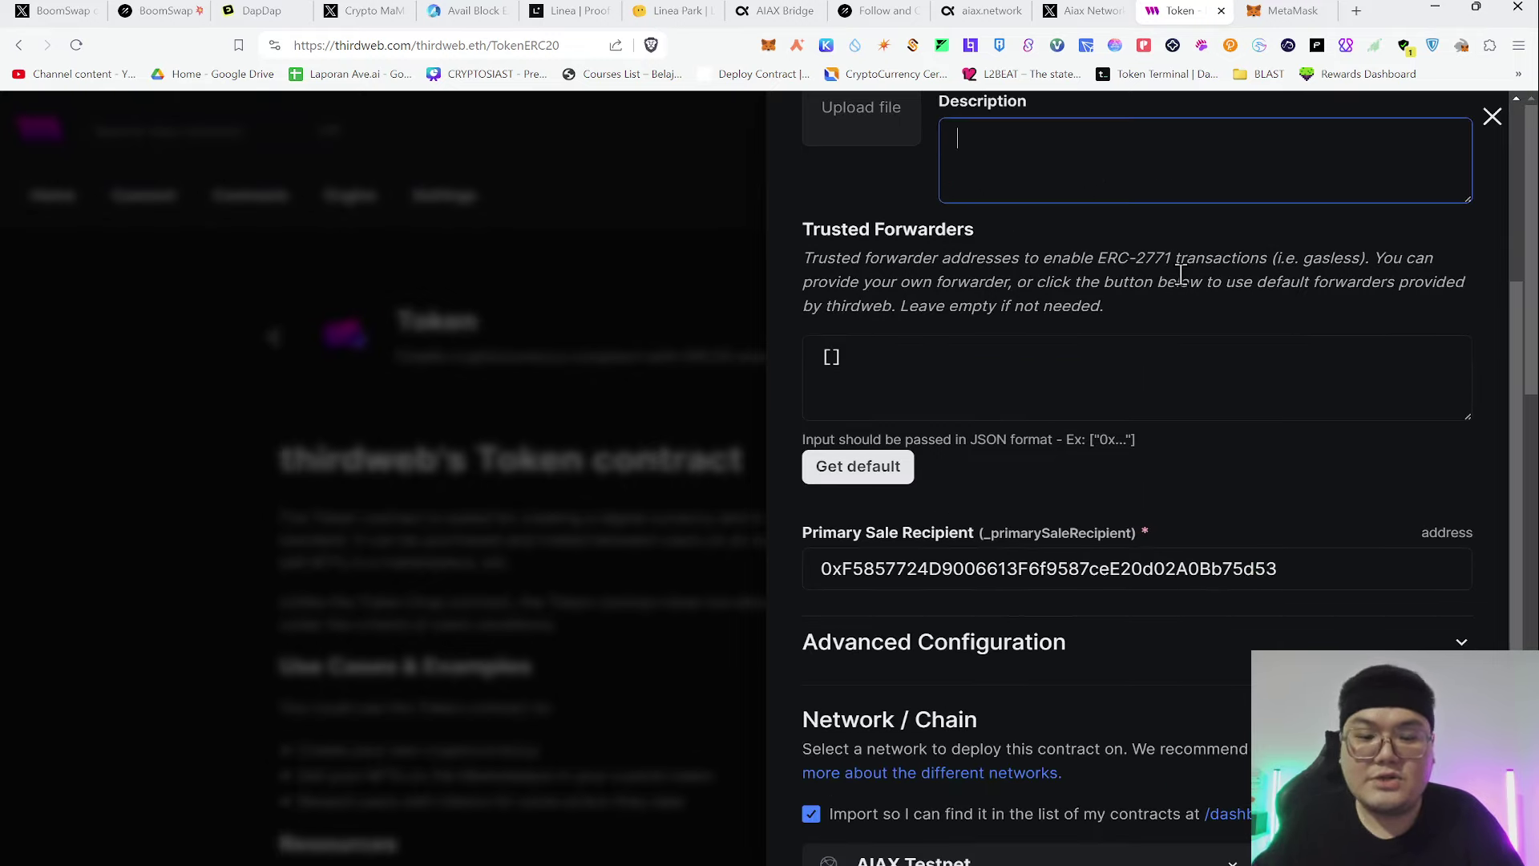
pyautogui.write('kosong')
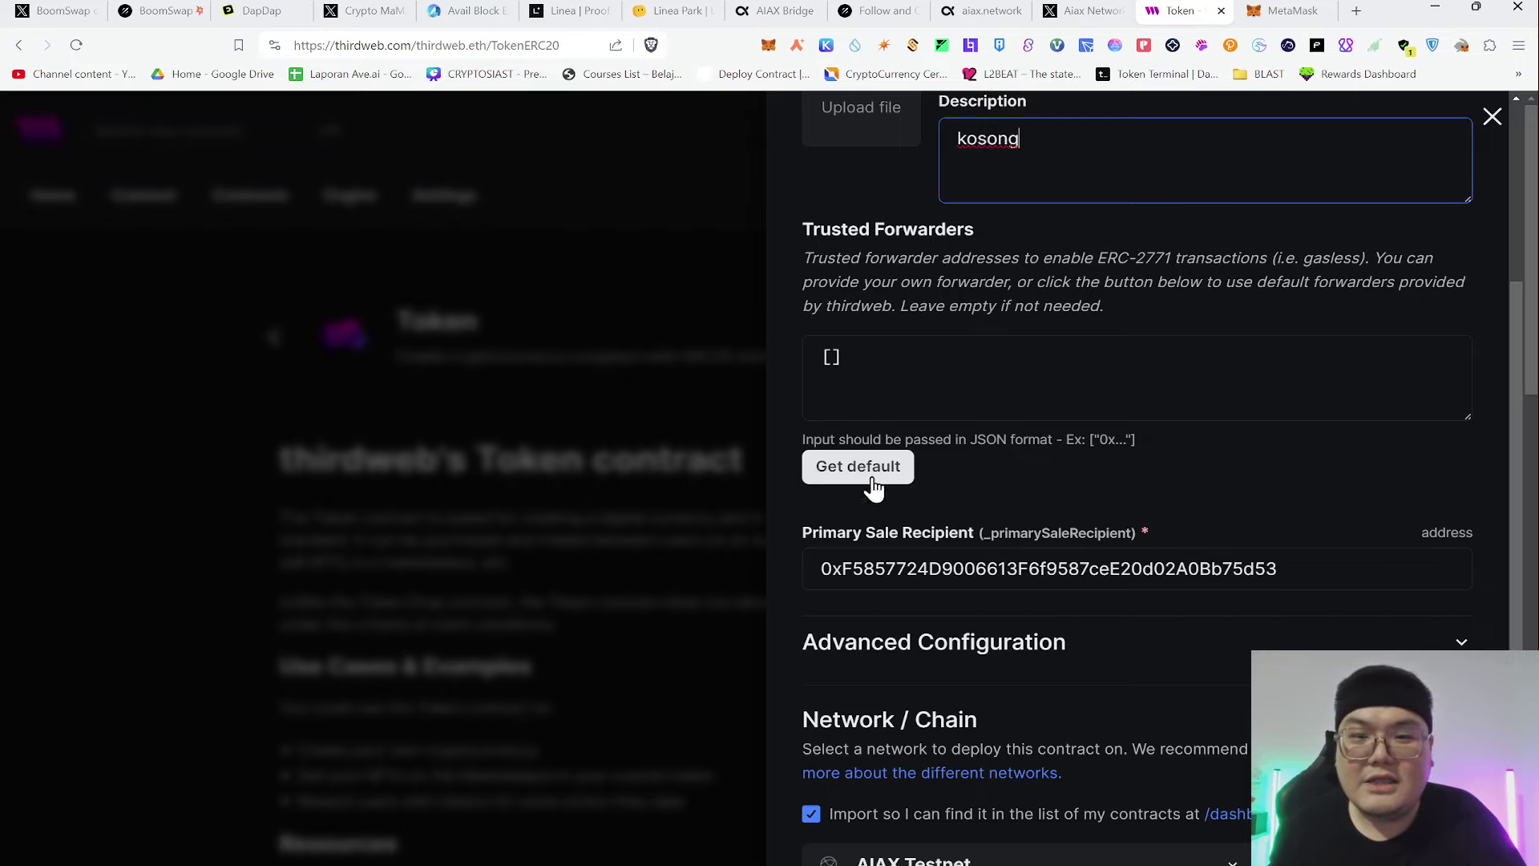
# Fill the trusted forwarders with the default address and bring up the network selection list
pyautogui.click(874, 486)
pyautogui.scroll(-1, 1186, 329)
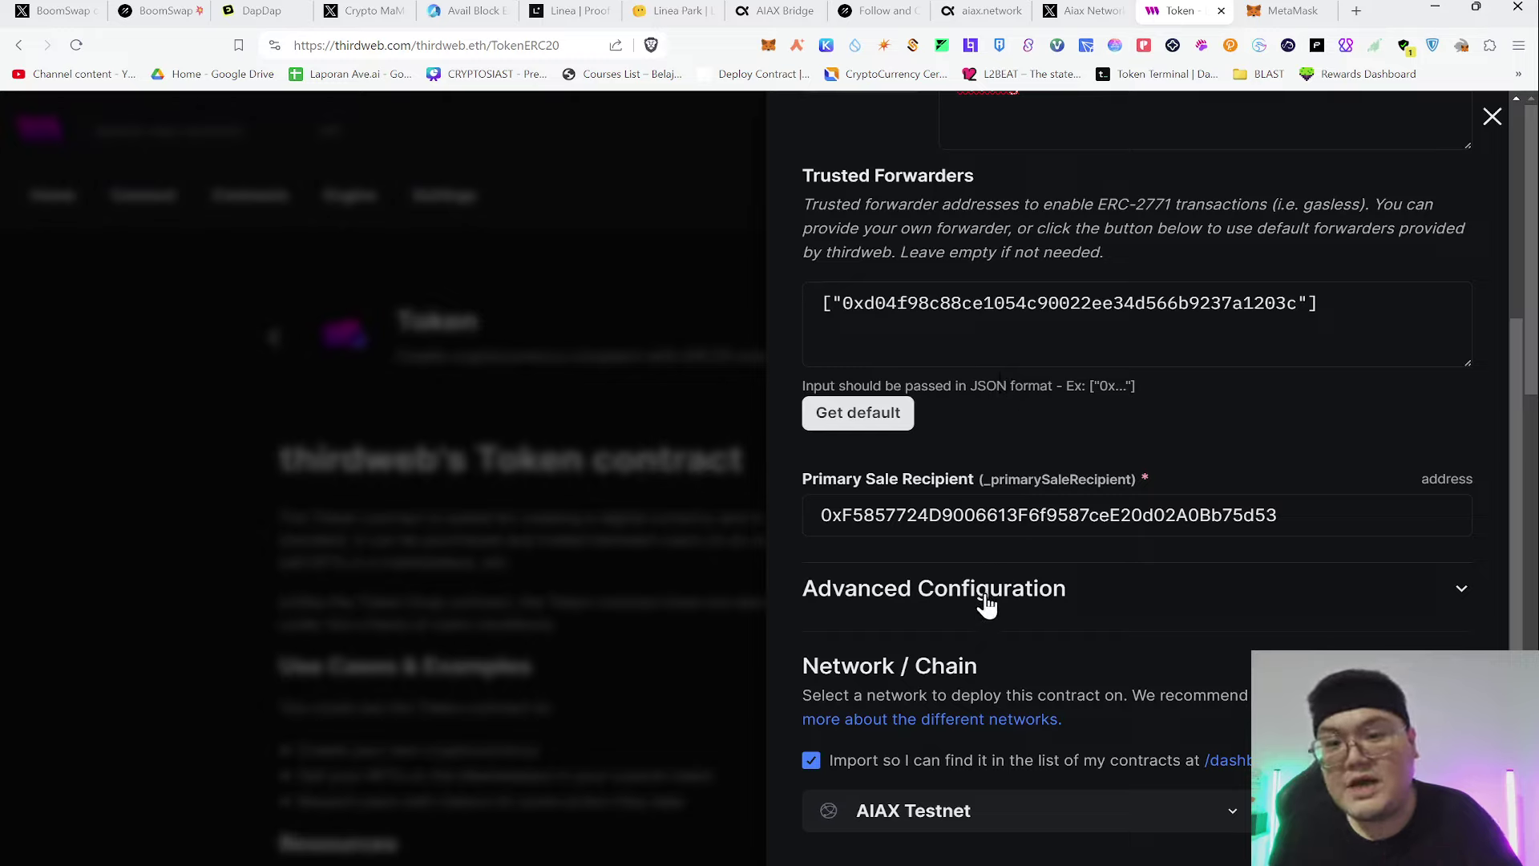
pyautogui.click(1003, 816)
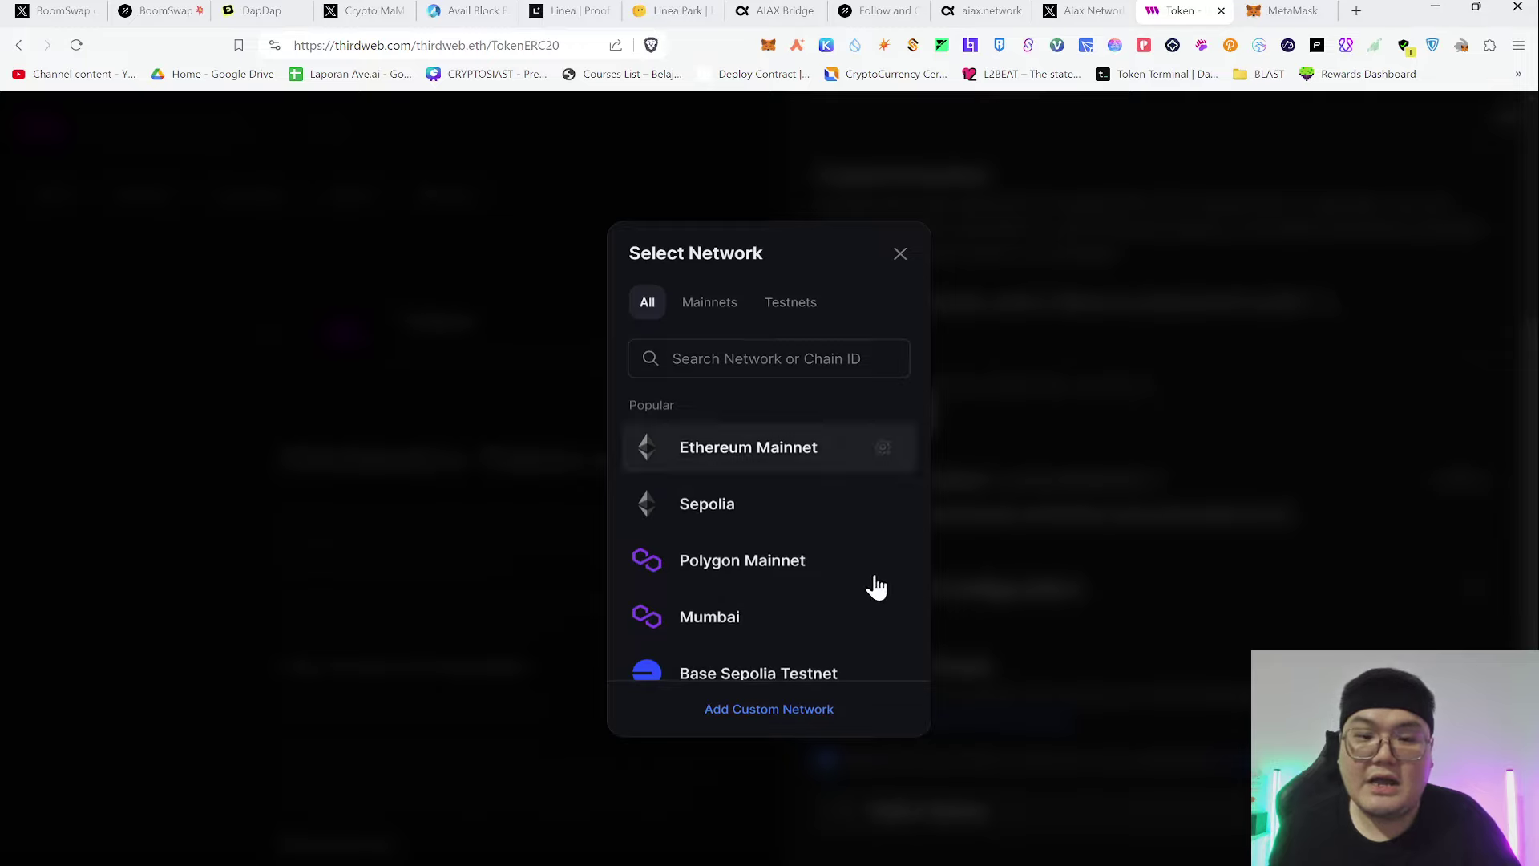
pyautogui.click(1123, 612)
pyautogui.click(1022, 812)
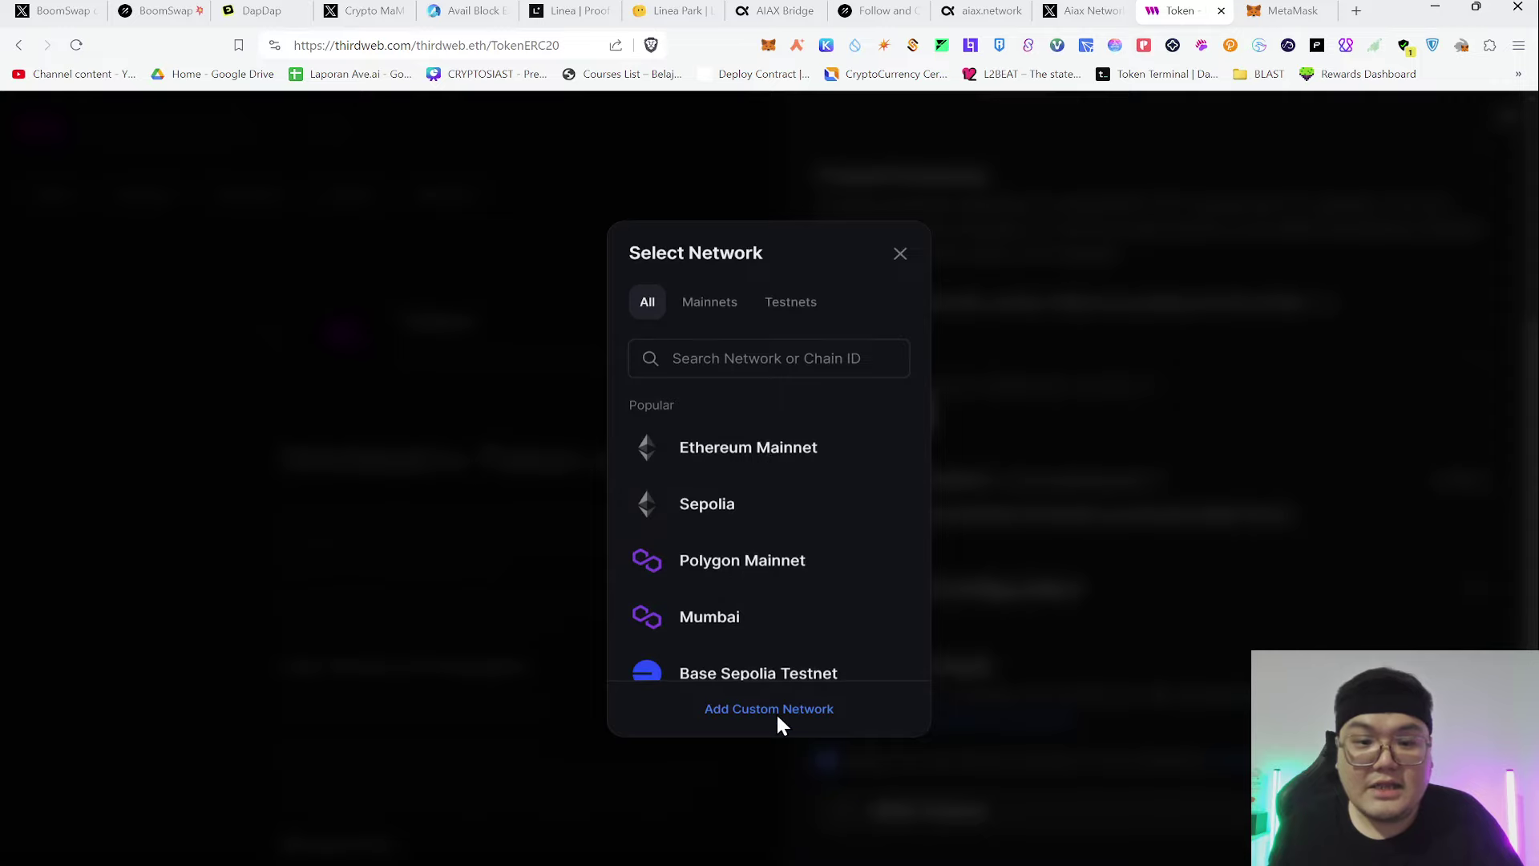
# Begin a custom network named AIAX Testnet, copying the name from MetaMask's network settings
pyautogui.click(776, 712)
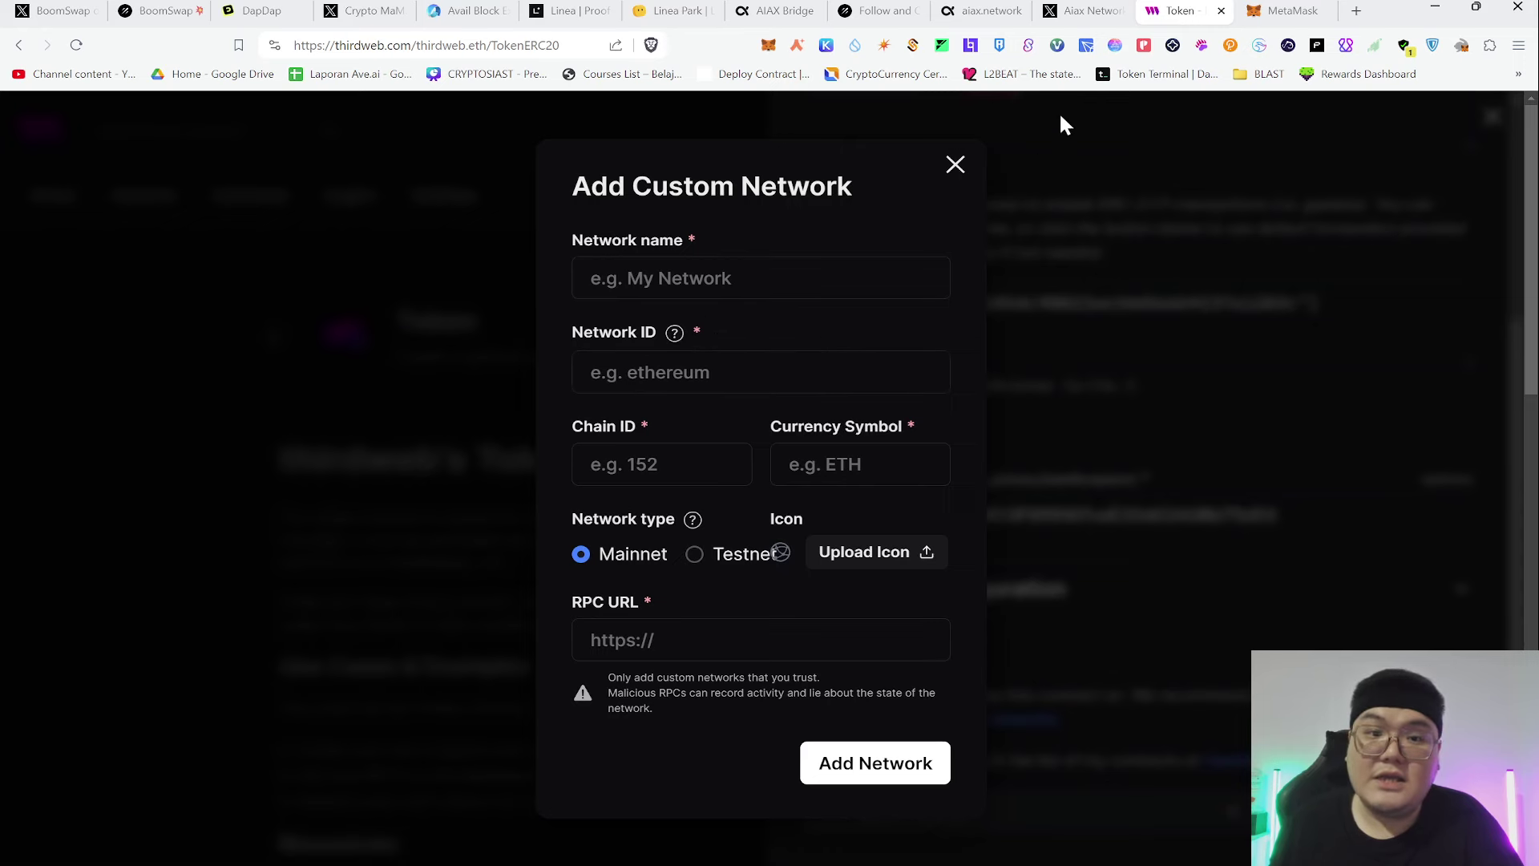
pyautogui.click(1281, 8)
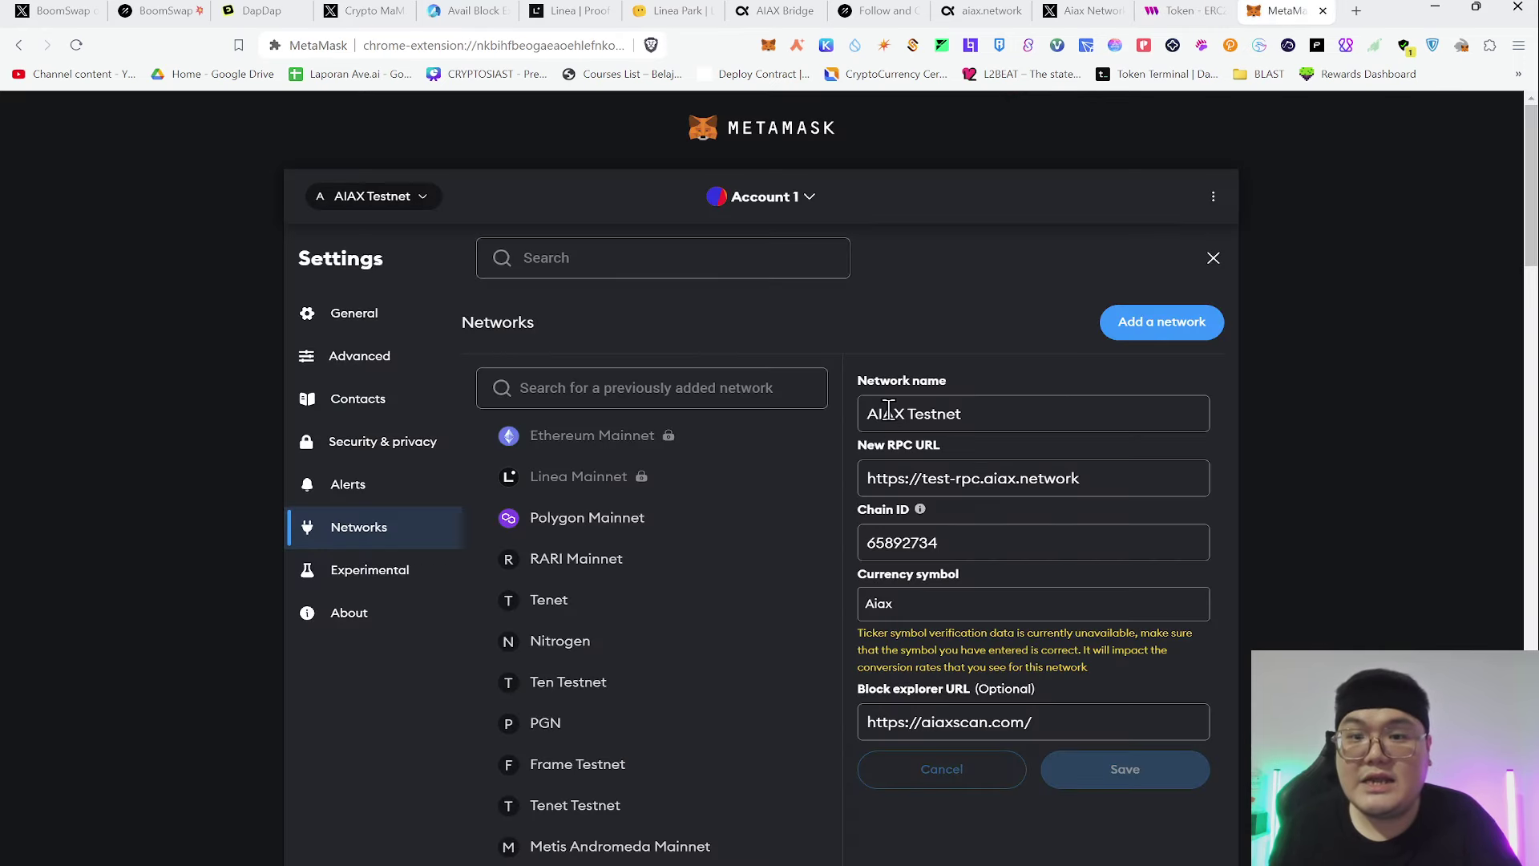
pyautogui.moveTo(869, 413); pyautogui.dragTo(979, 455)
pyautogui.hotkey('ctrl', 'c')
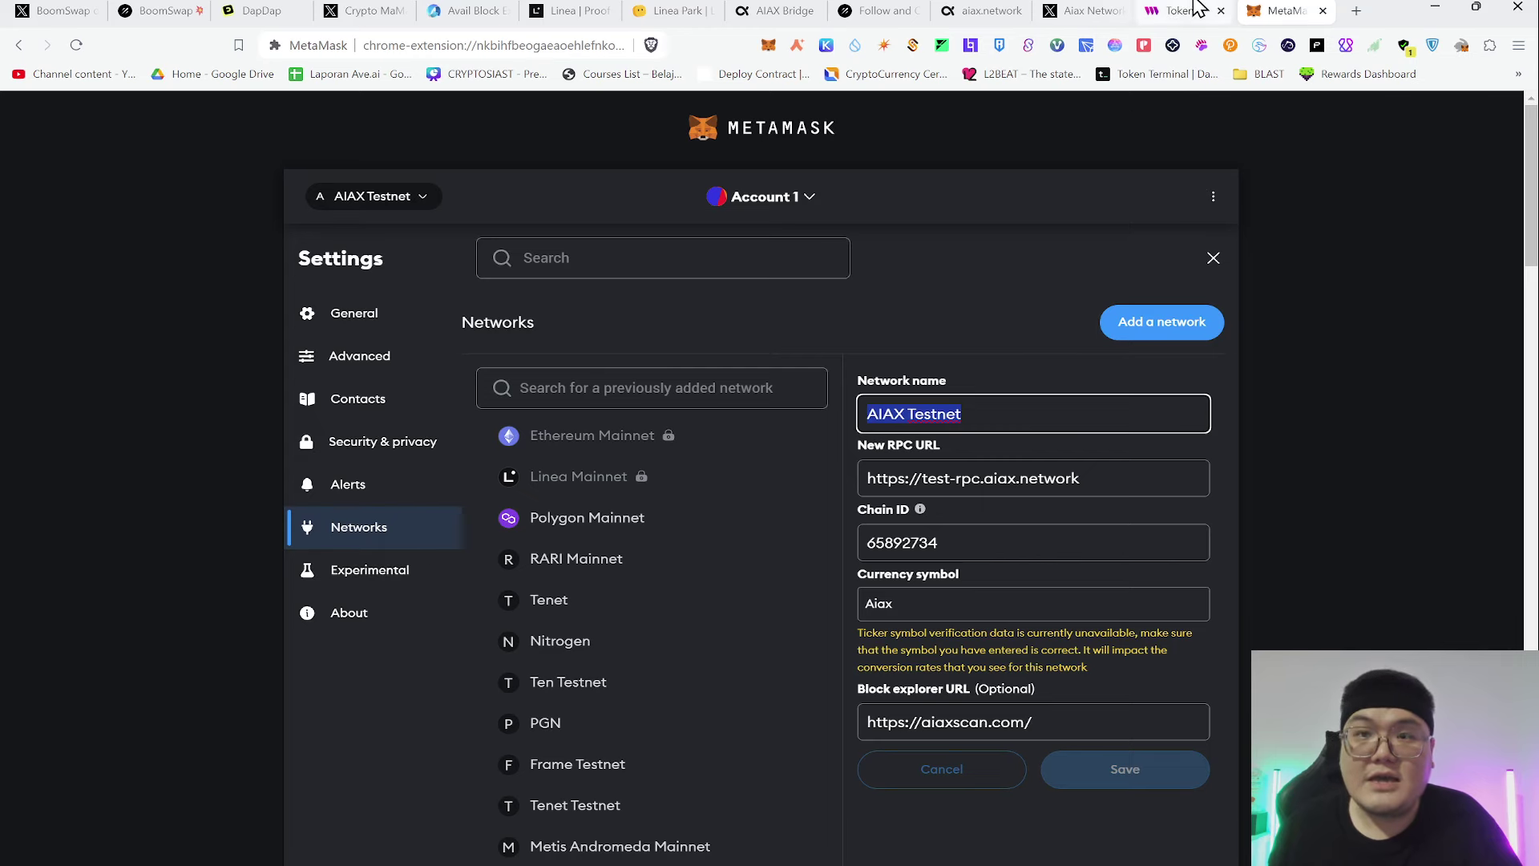
pyautogui.click(1182, 12)
pyautogui.click(863, 272)
pyautogui.hotkey('ctrl', 'v')
pyautogui.click(819, 343)
pyautogui.click(757, 382)
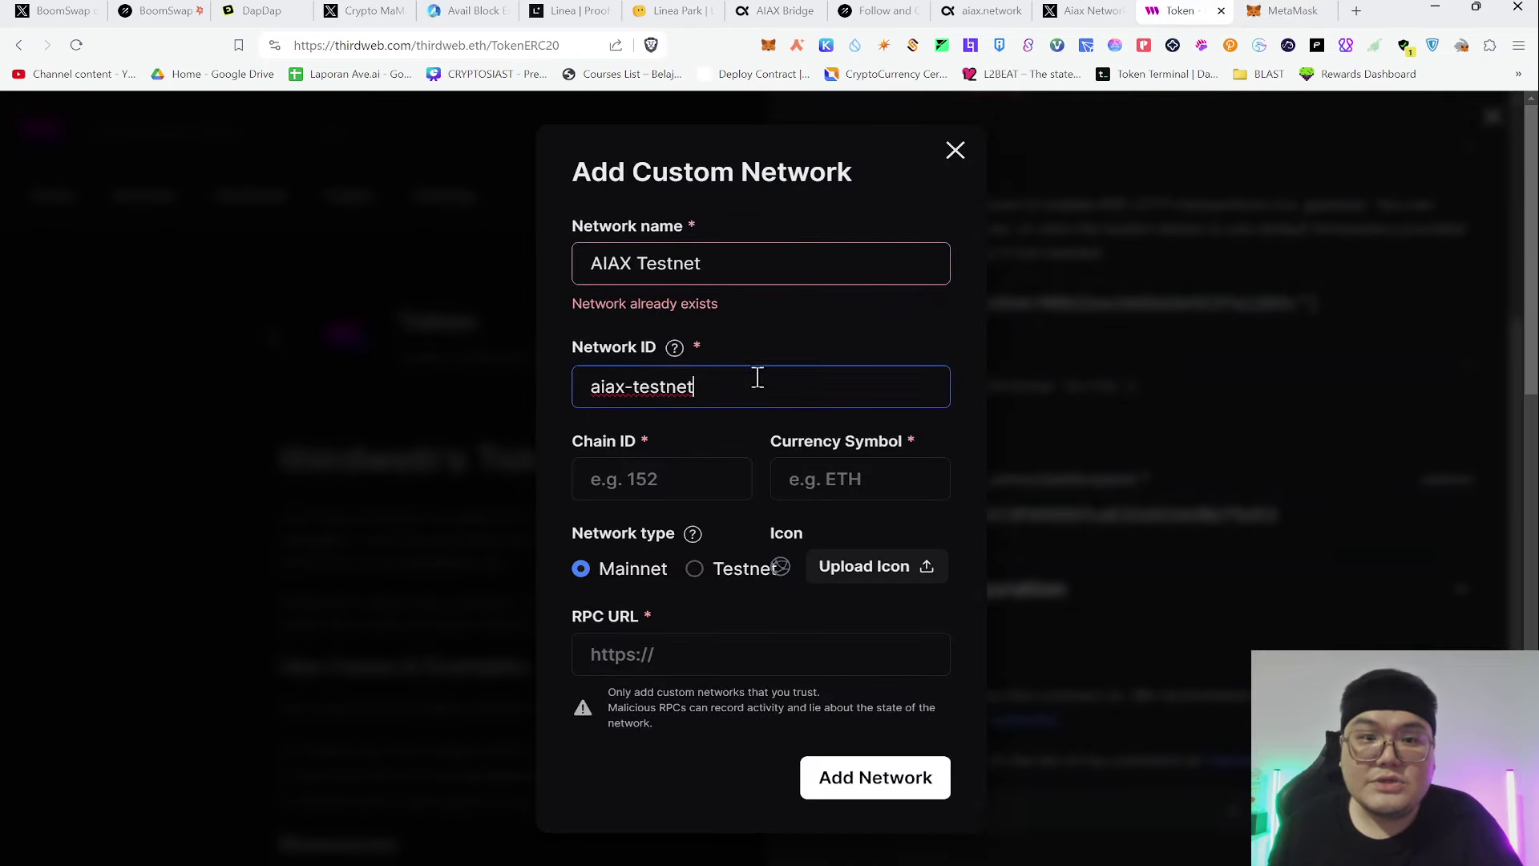
# Enter chain ID 65892734, copied from MetaMask, in the custom network form
pyautogui.click(611, 488)
pyautogui.click(1294, 10)
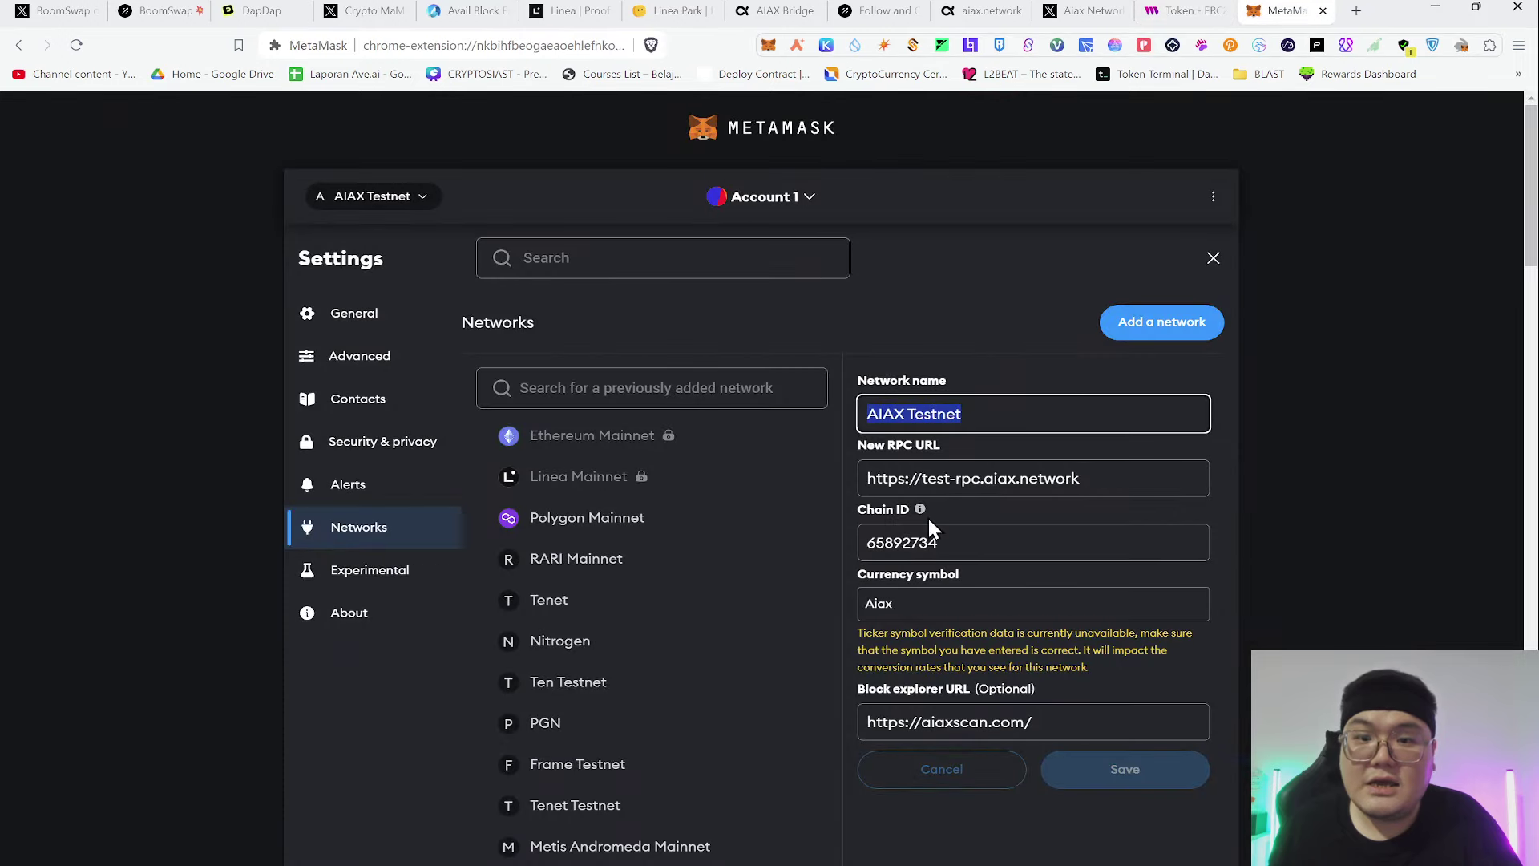
pyautogui.click(929, 542)
pyautogui.doubleClick(930, 542)
pyautogui.hotkey('ctrl', 'c')
pyautogui.click(1179, 10)
pyautogui.hotkey('ctrl', 'v')
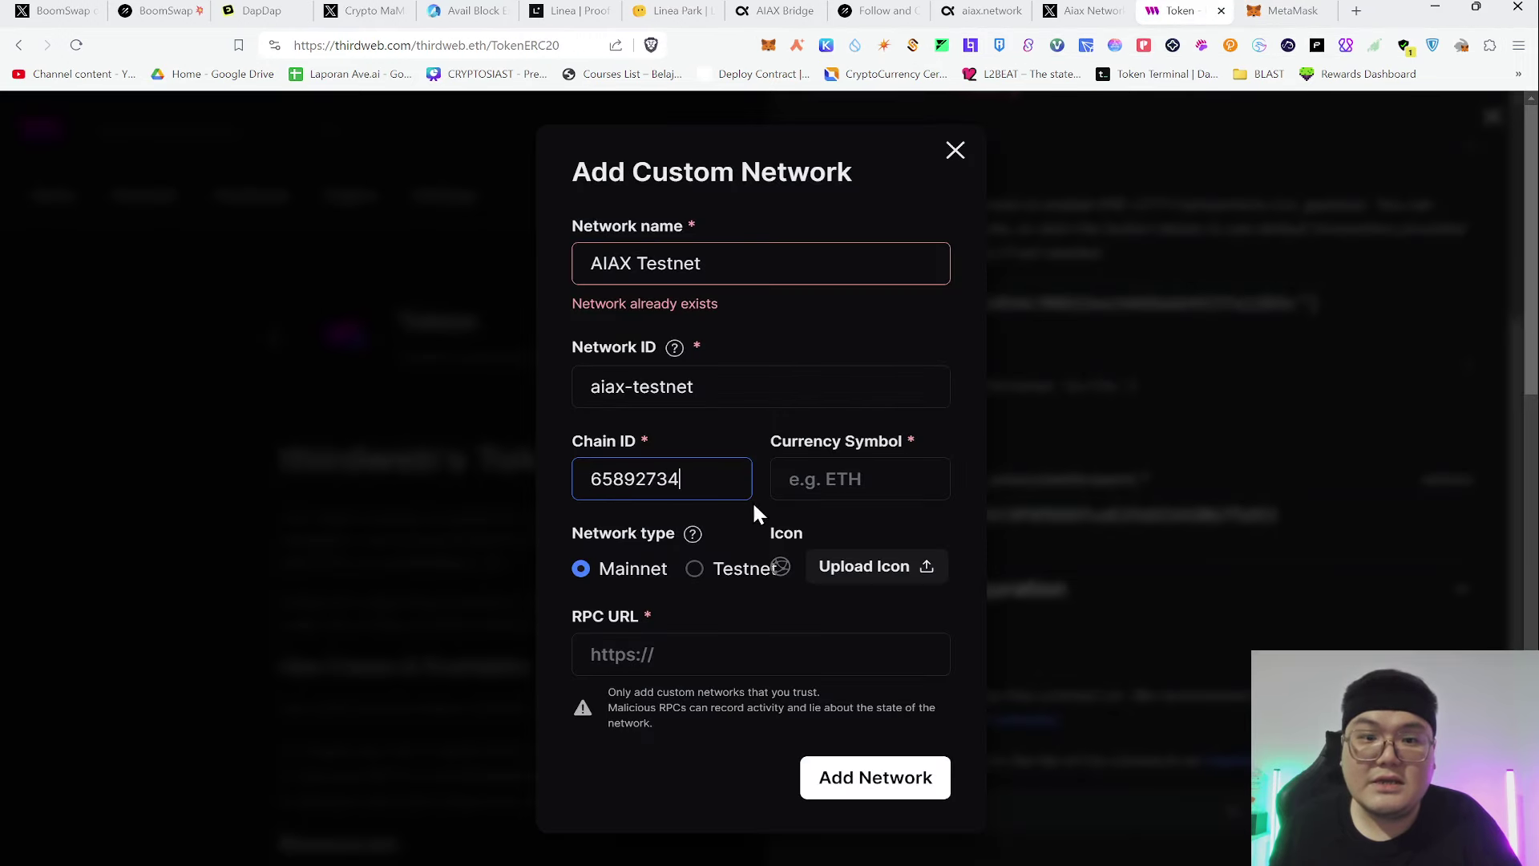
# Enter Aiax as the network's currency symbol, copied from MetaMask
pyautogui.click(849, 478)
pyautogui.click(1256, 8)
pyautogui.press('Tab')
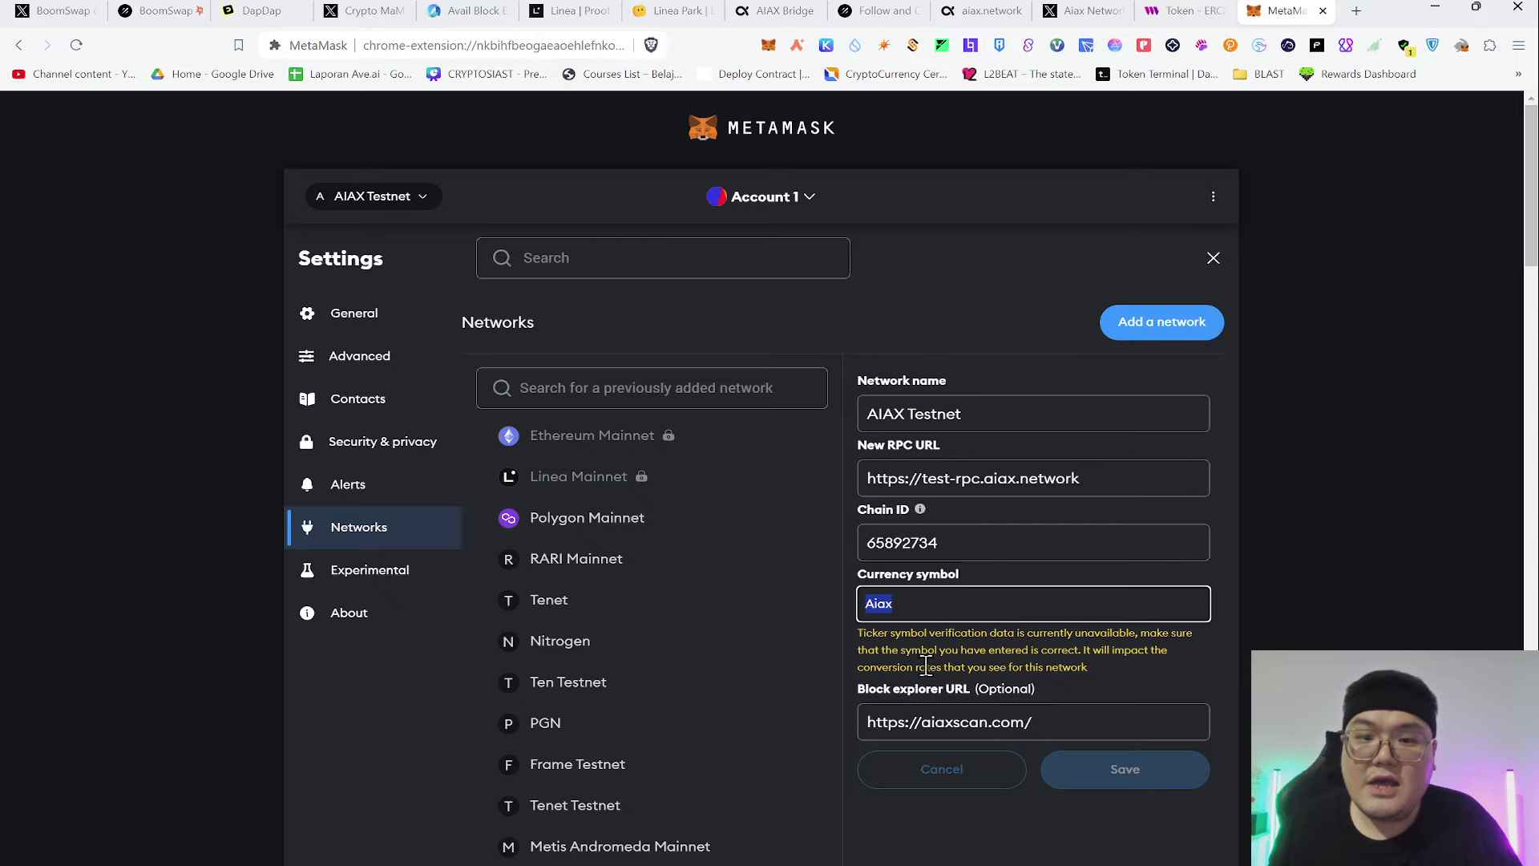
pyautogui.hotkey('ctrl', 'c')
pyautogui.click(1178, 10)
pyautogui.hotkey('ctrl', 'v')
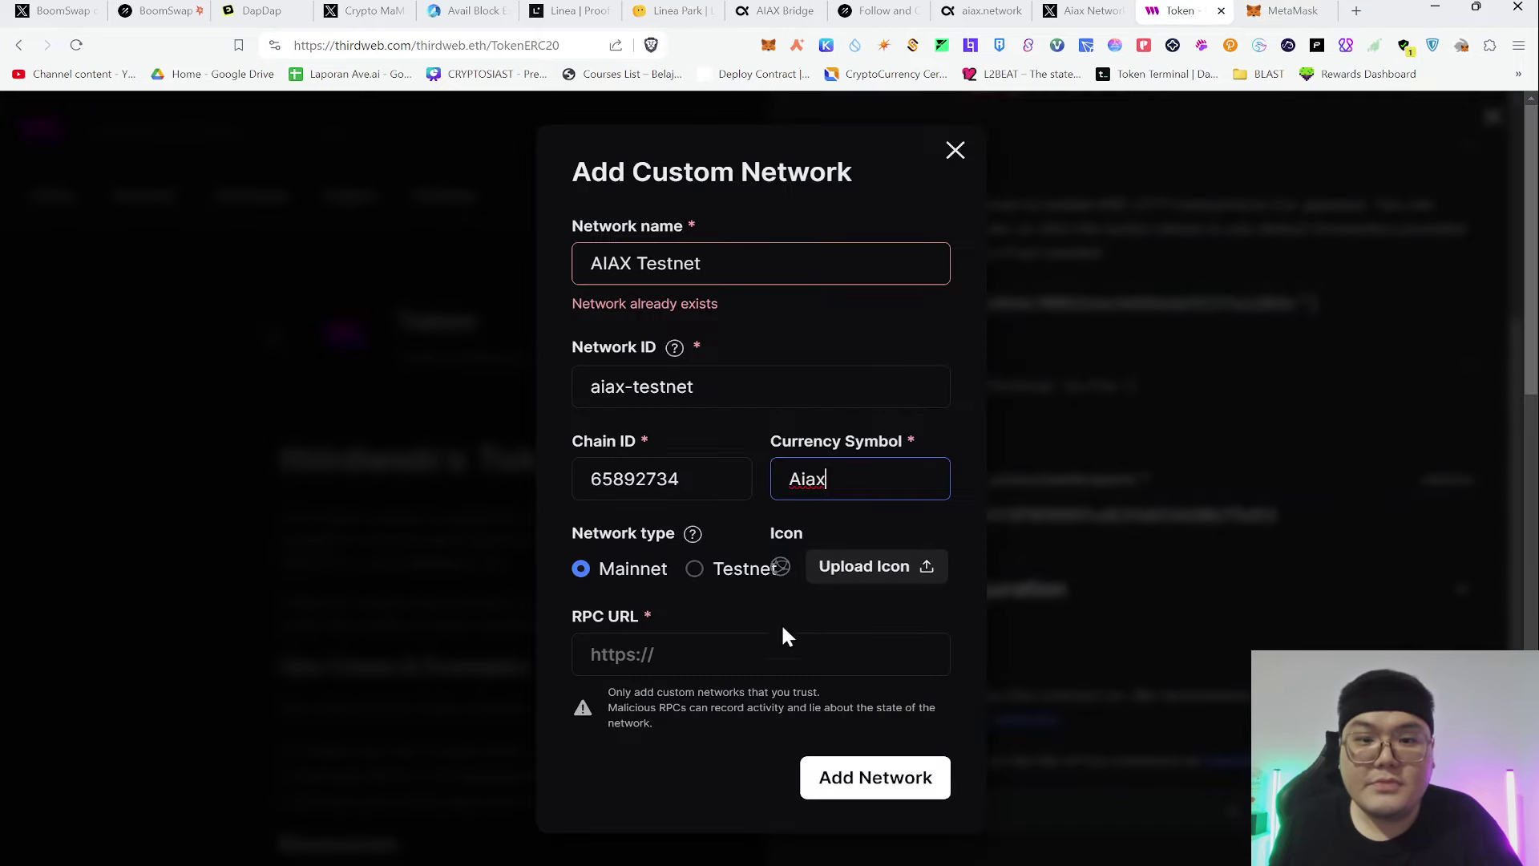
# Mark the network as a testnet, paste its RPC URL from MetaMask, and add it
pyautogui.click(693, 571)
pyautogui.click(726, 662)
pyautogui.click(1283, 10)
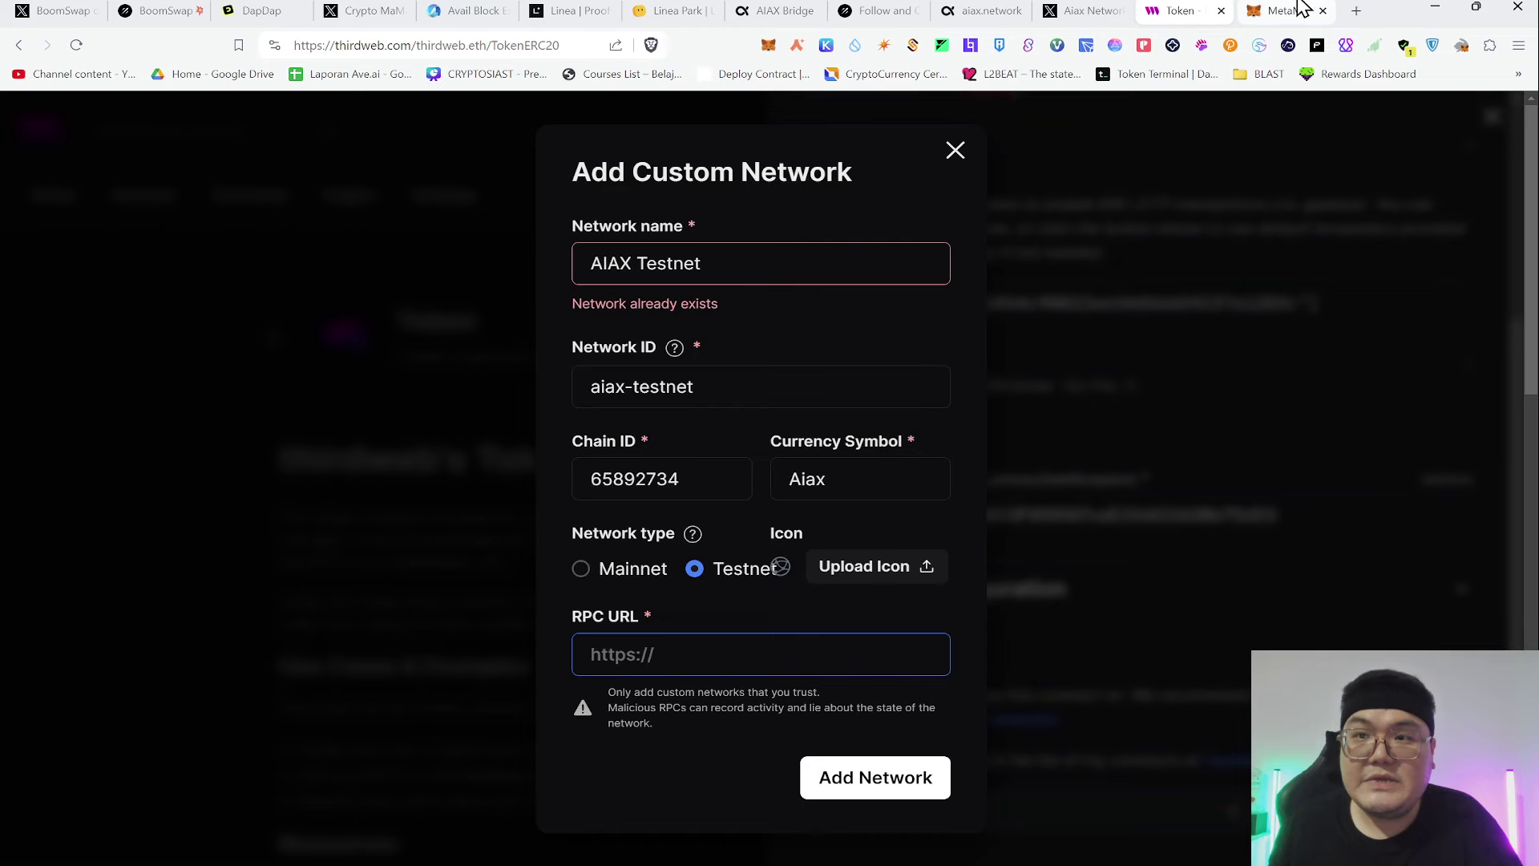
pyautogui.click(996, 478)
pyautogui.hotkey('ctrl', 'a')
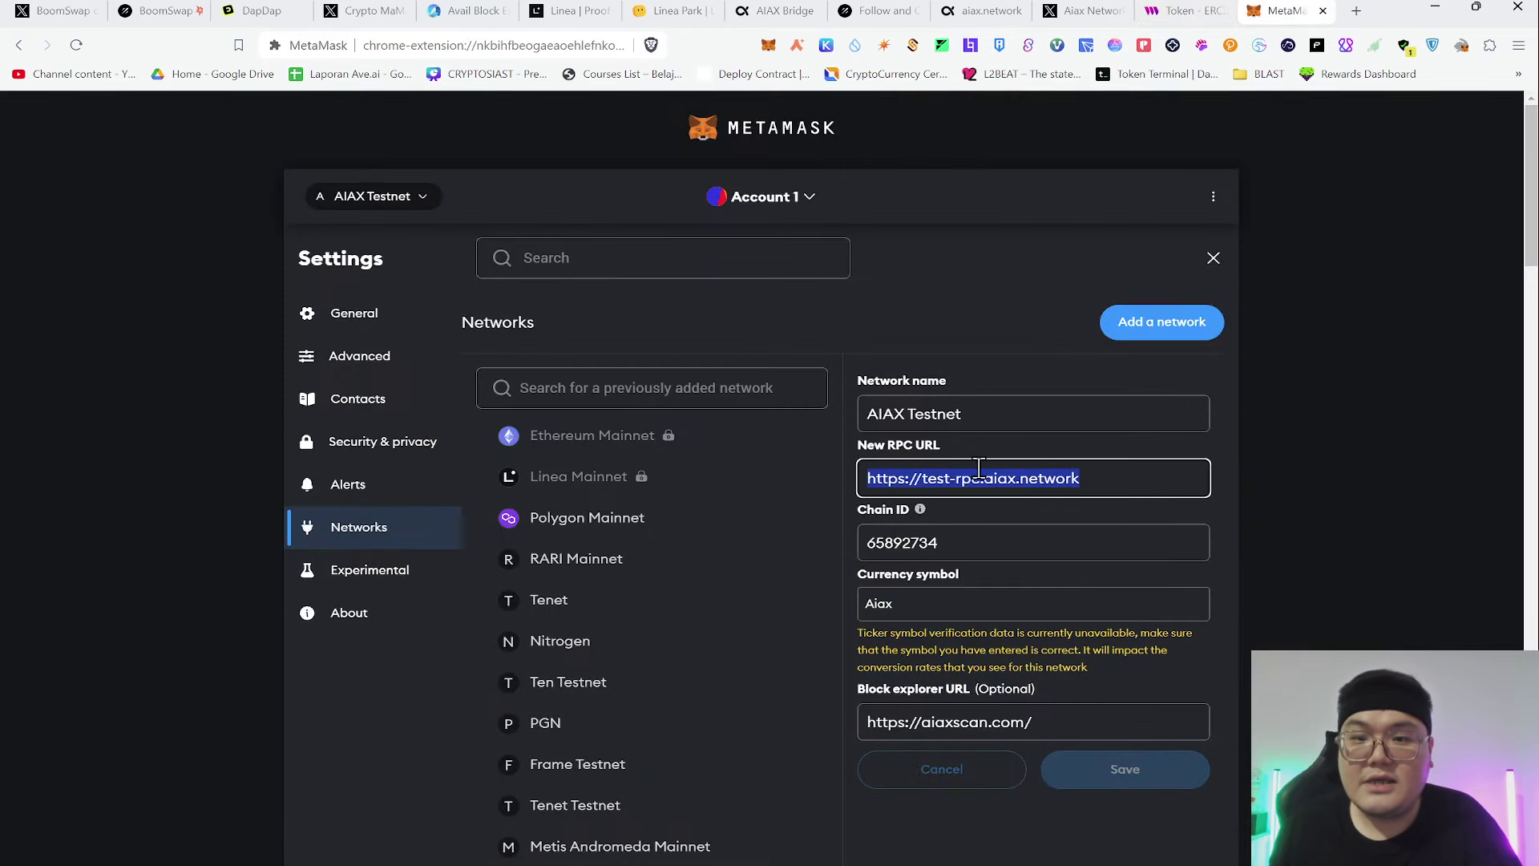
pyautogui.hotkey('ctrl', 'c')
pyautogui.click(1178, 10)
pyautogui.hotkey('ctrl', 'v')
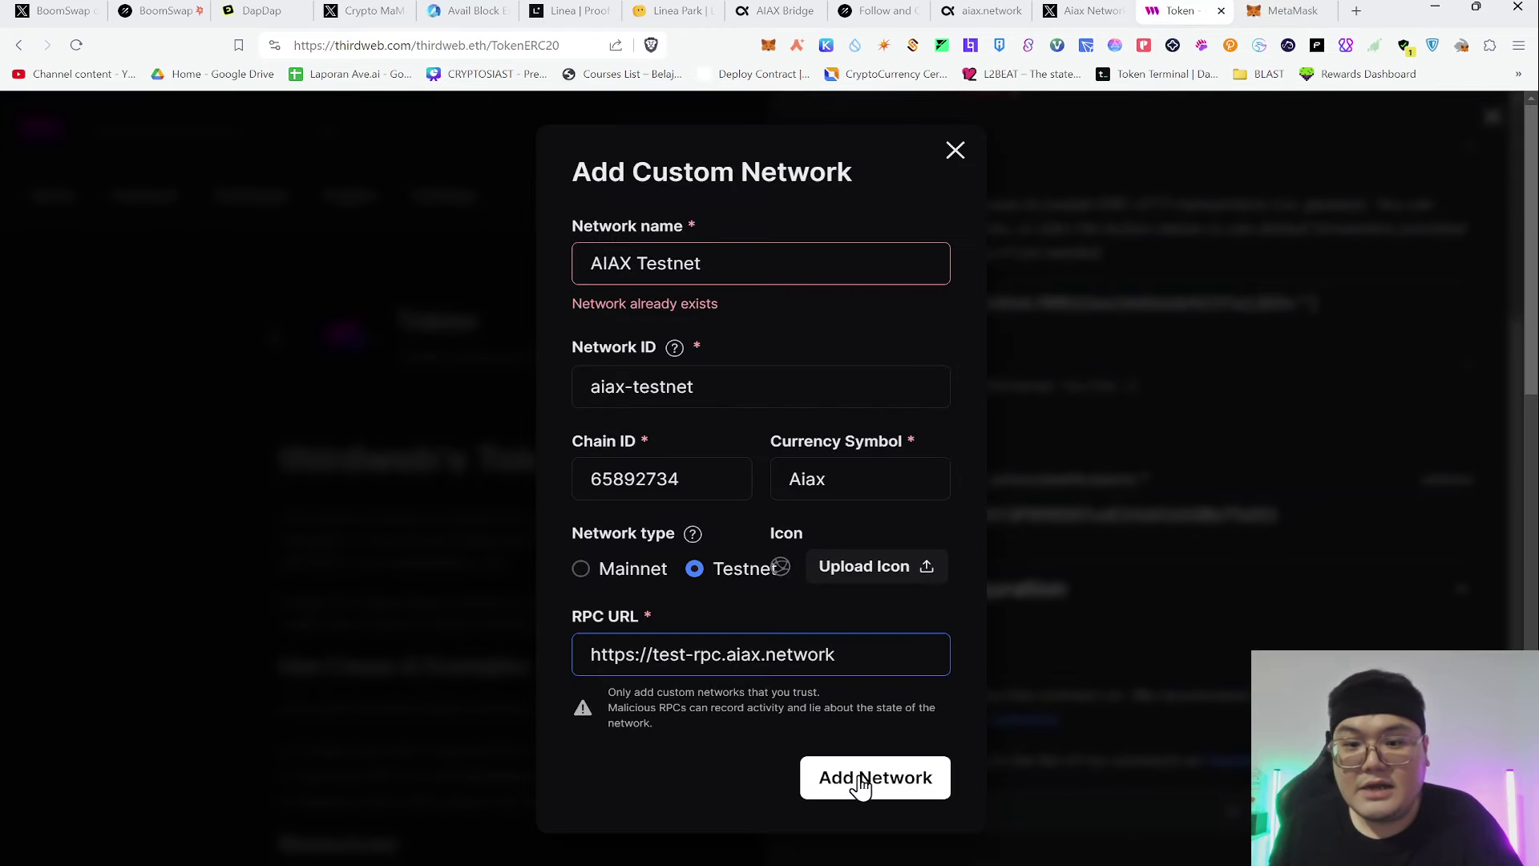
pyautogui.click(860, 782)
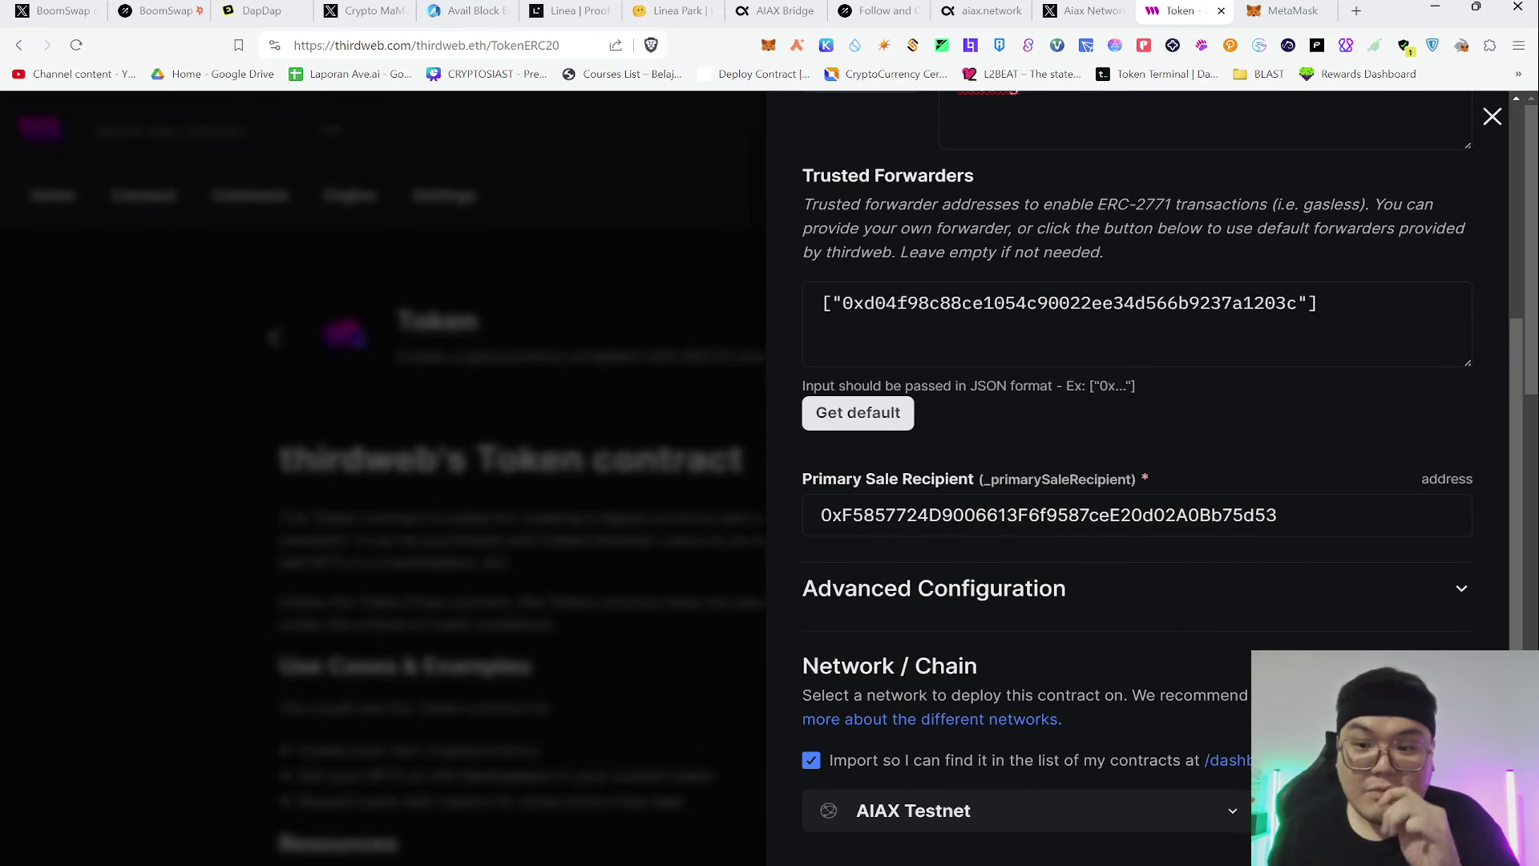
# Deploy the YunepAiax token contract on AIAX Testnet and scroll down to its contract checklist
pyautogui.click(1363, 841)
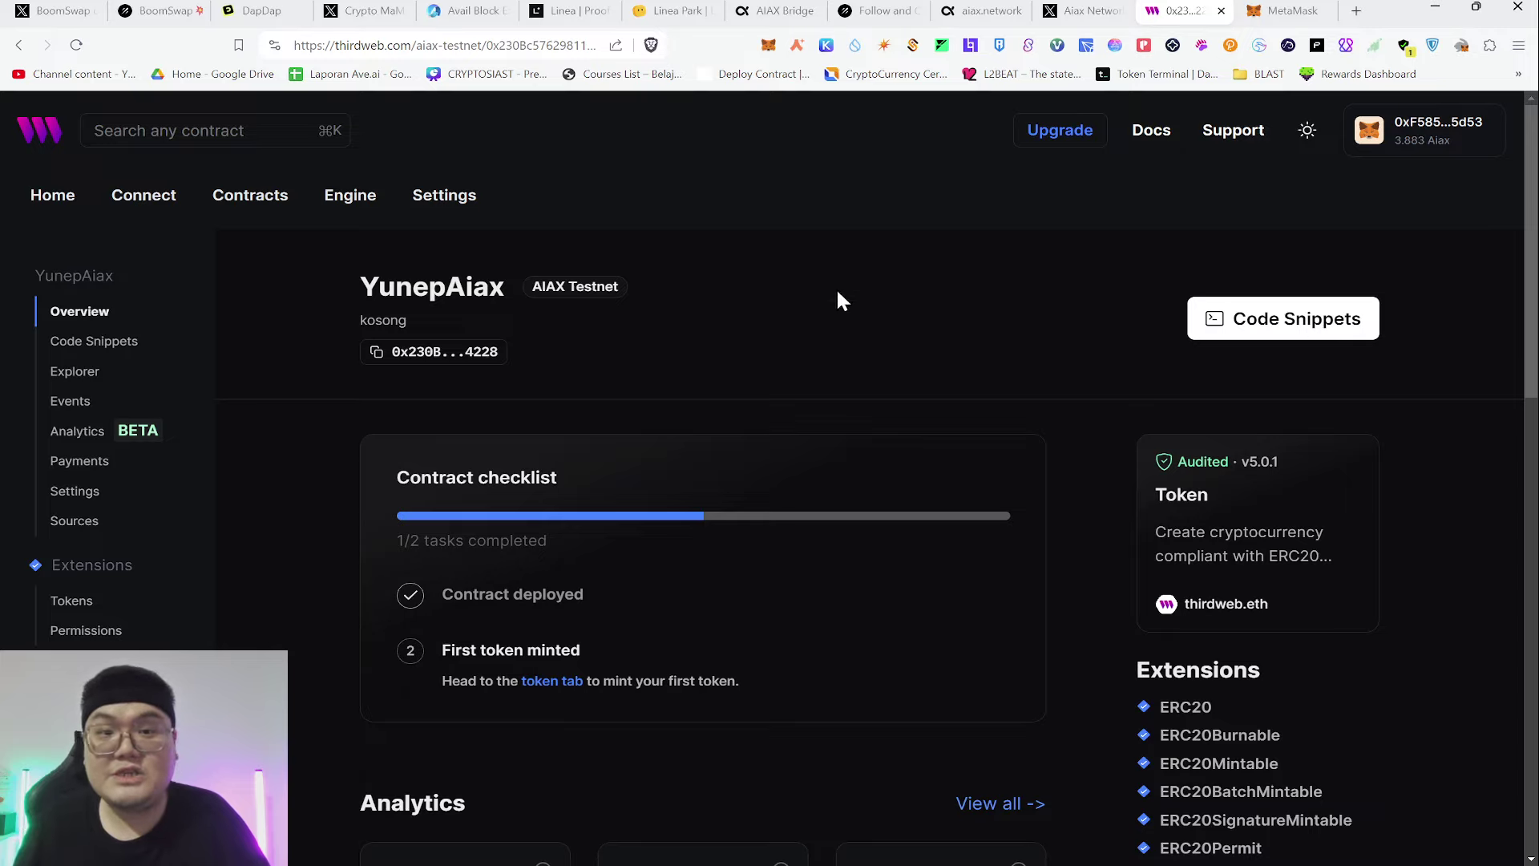
pyautogui.scroll(-3, 949, 353)
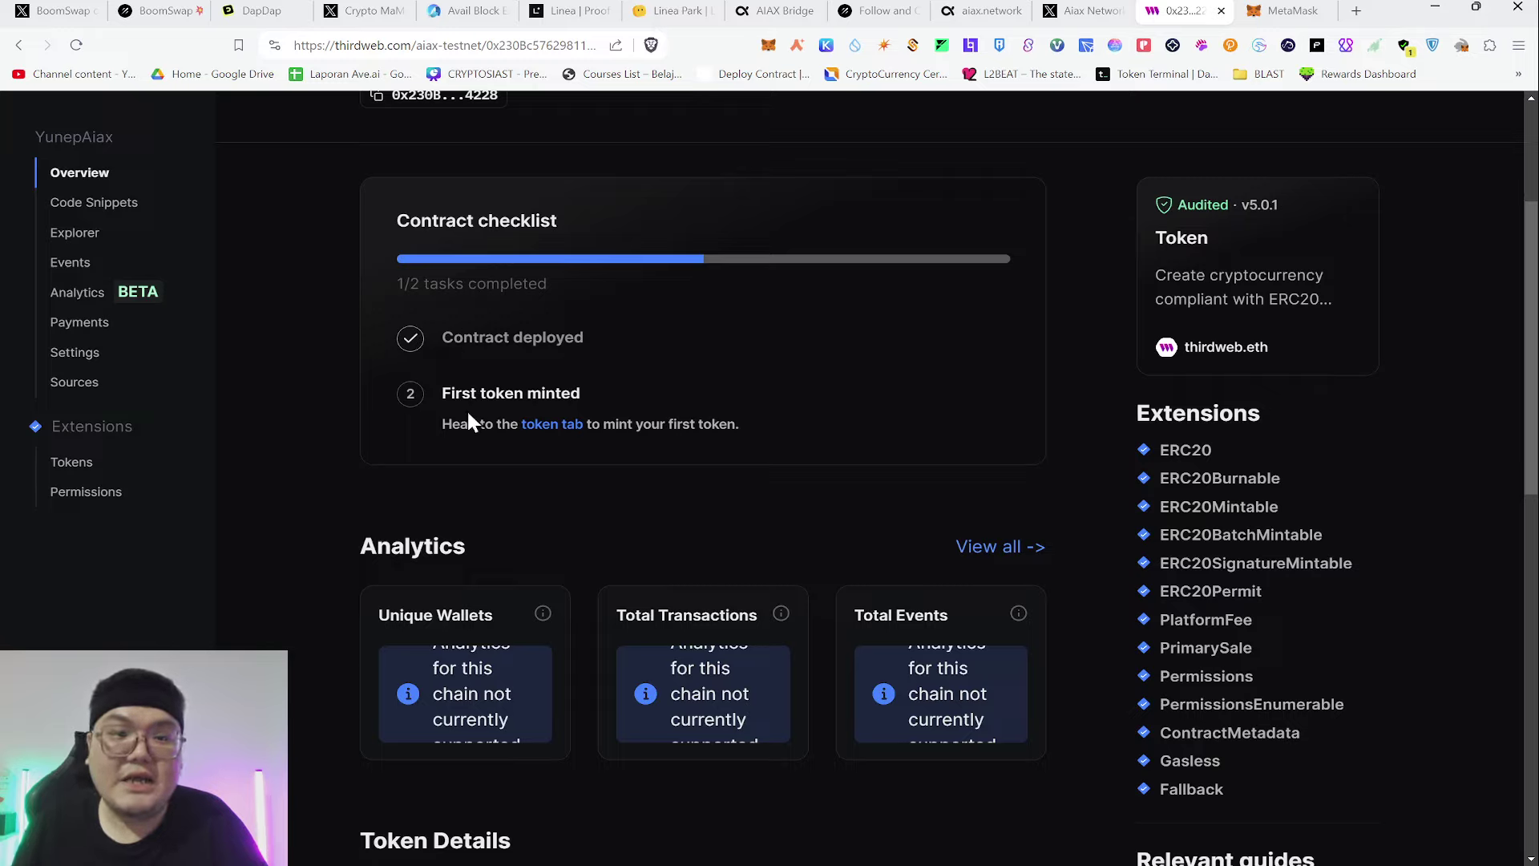
# Mint an additional supply of 21000000 YAIAX tokens to the wallet
pyautogui.click(539, 425)
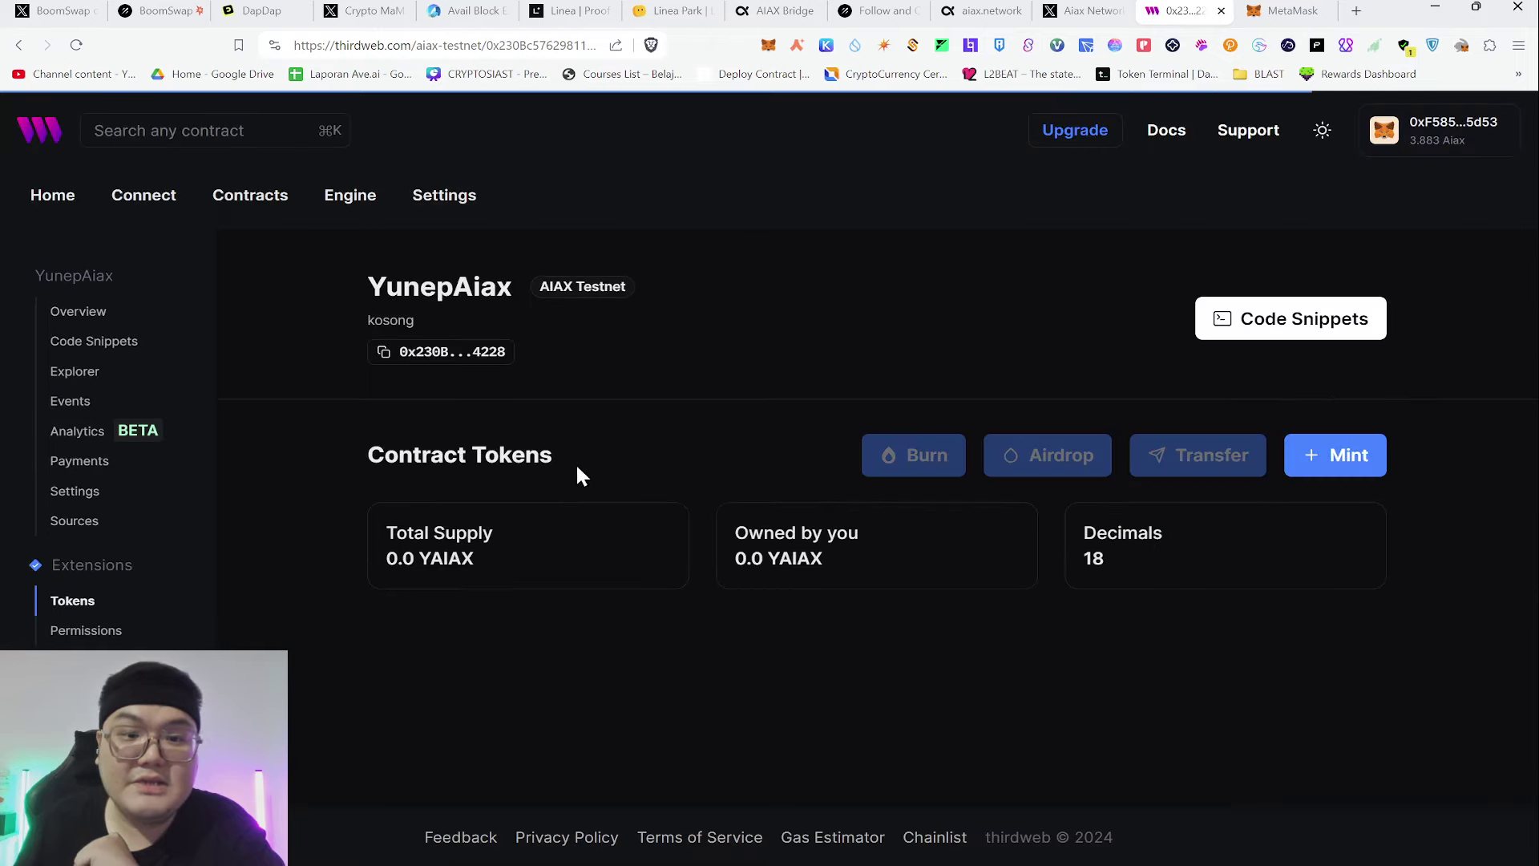
pyautogui.click(1307, 459)
pyautogui.click(1057, 229)
pyautogui.moveTo(1057, 229); pyautogui.dragTo(840, 264)
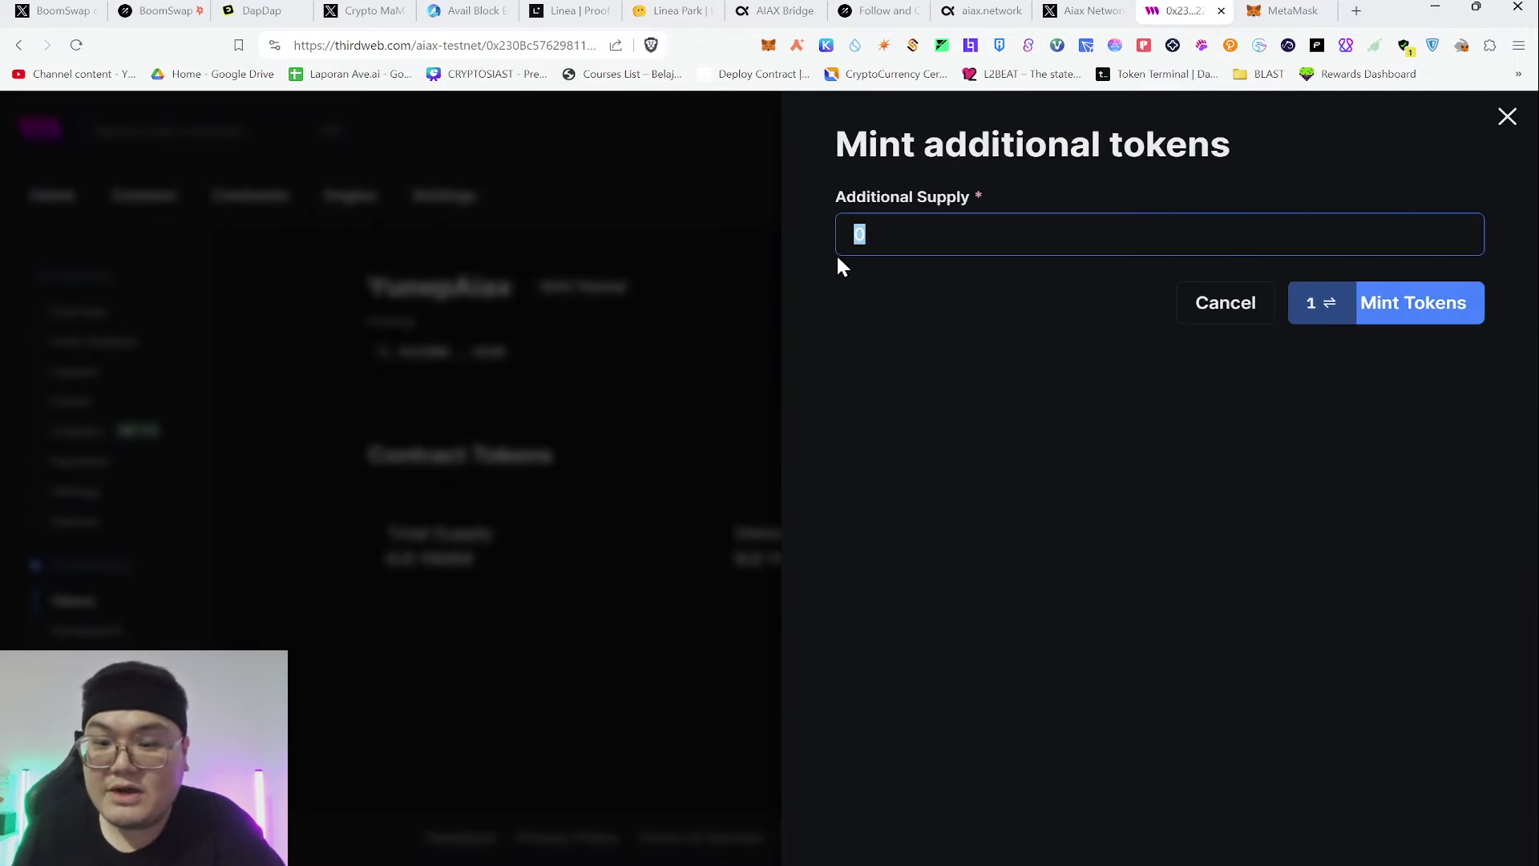
pyautogui.write('21000000')
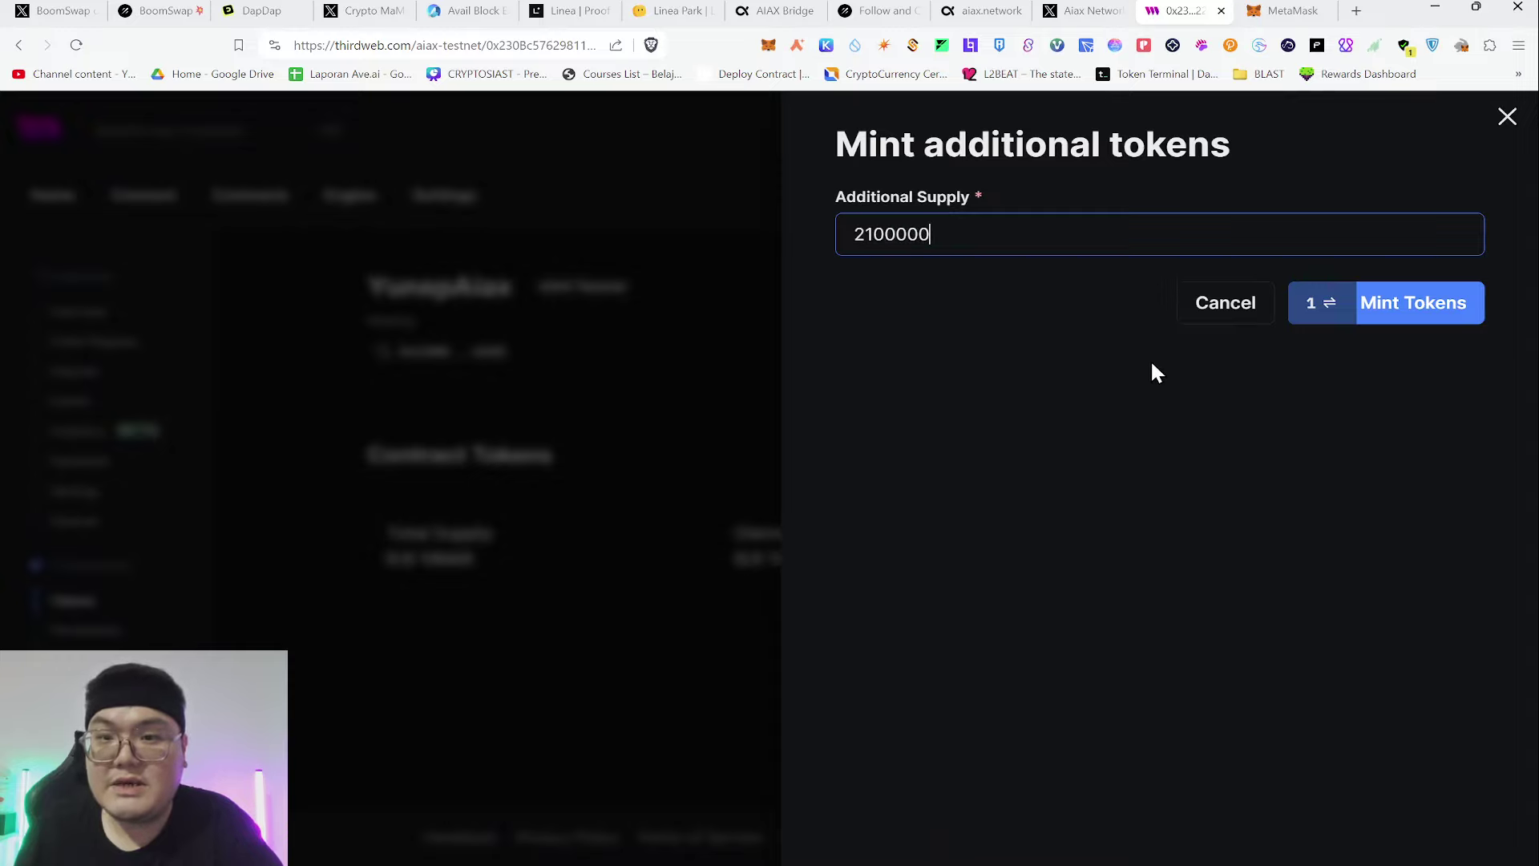
pyautogui.click(1391, 302)
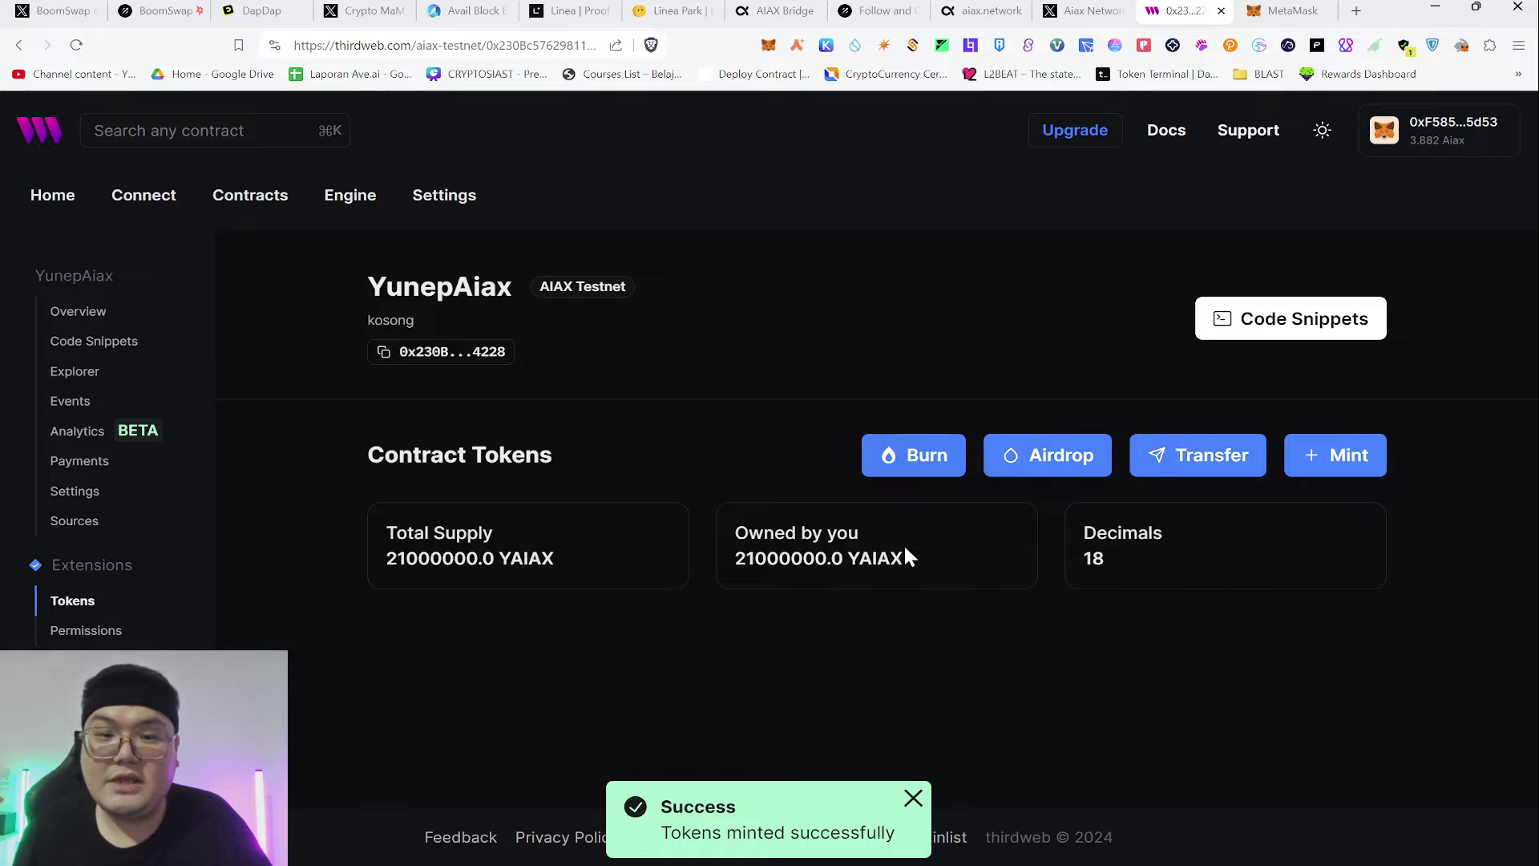
# Burn 1000000 YAIAX tokens, leaving a total supply of 20000000
pyautogui.click(911, 471)
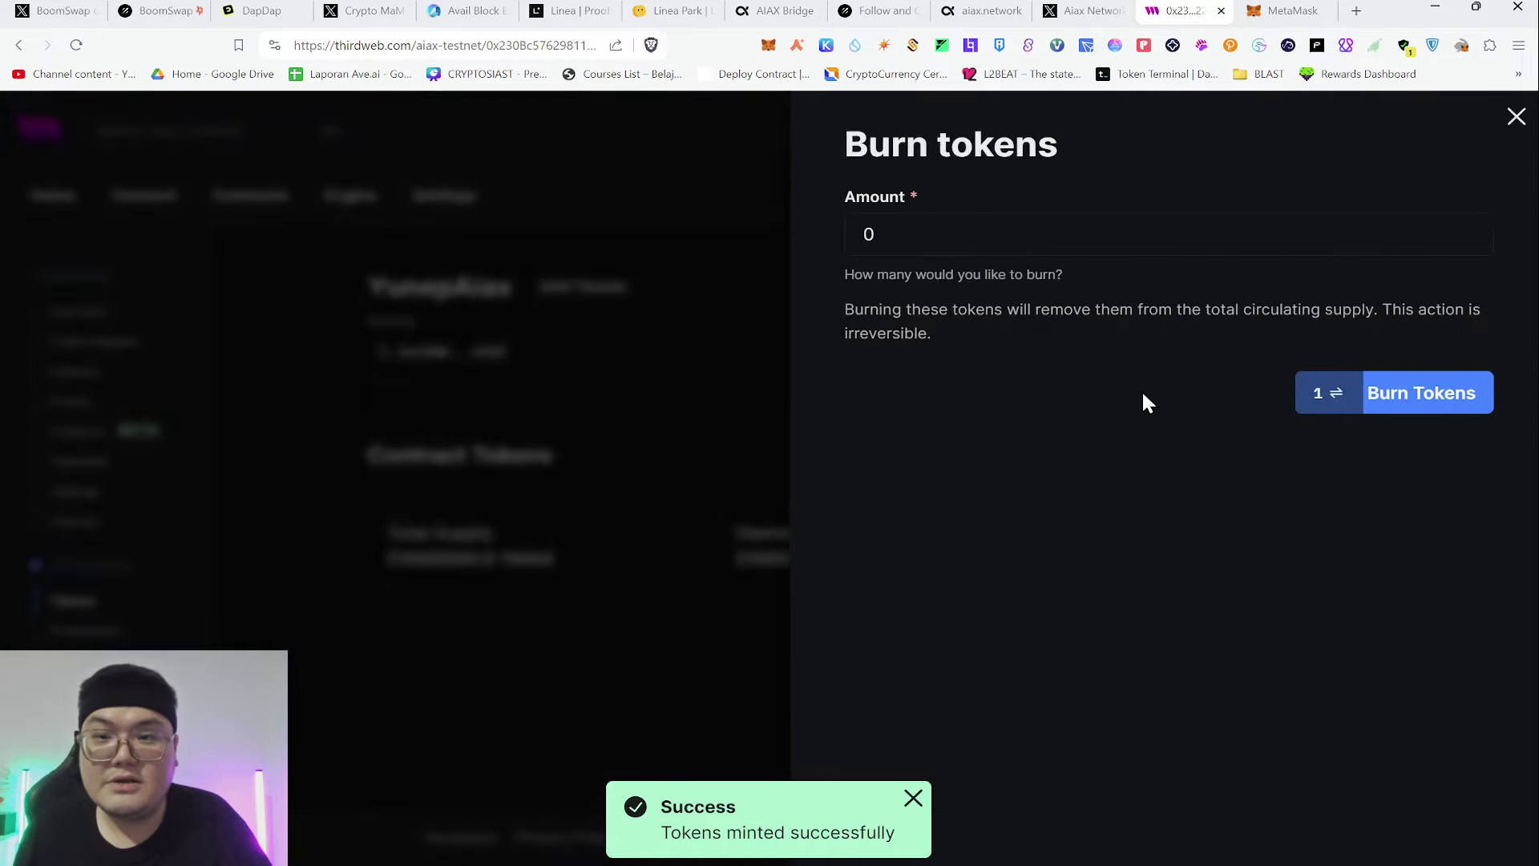
pyautogui.doubleClick(941, 244)
pyautogui.write('1000000')
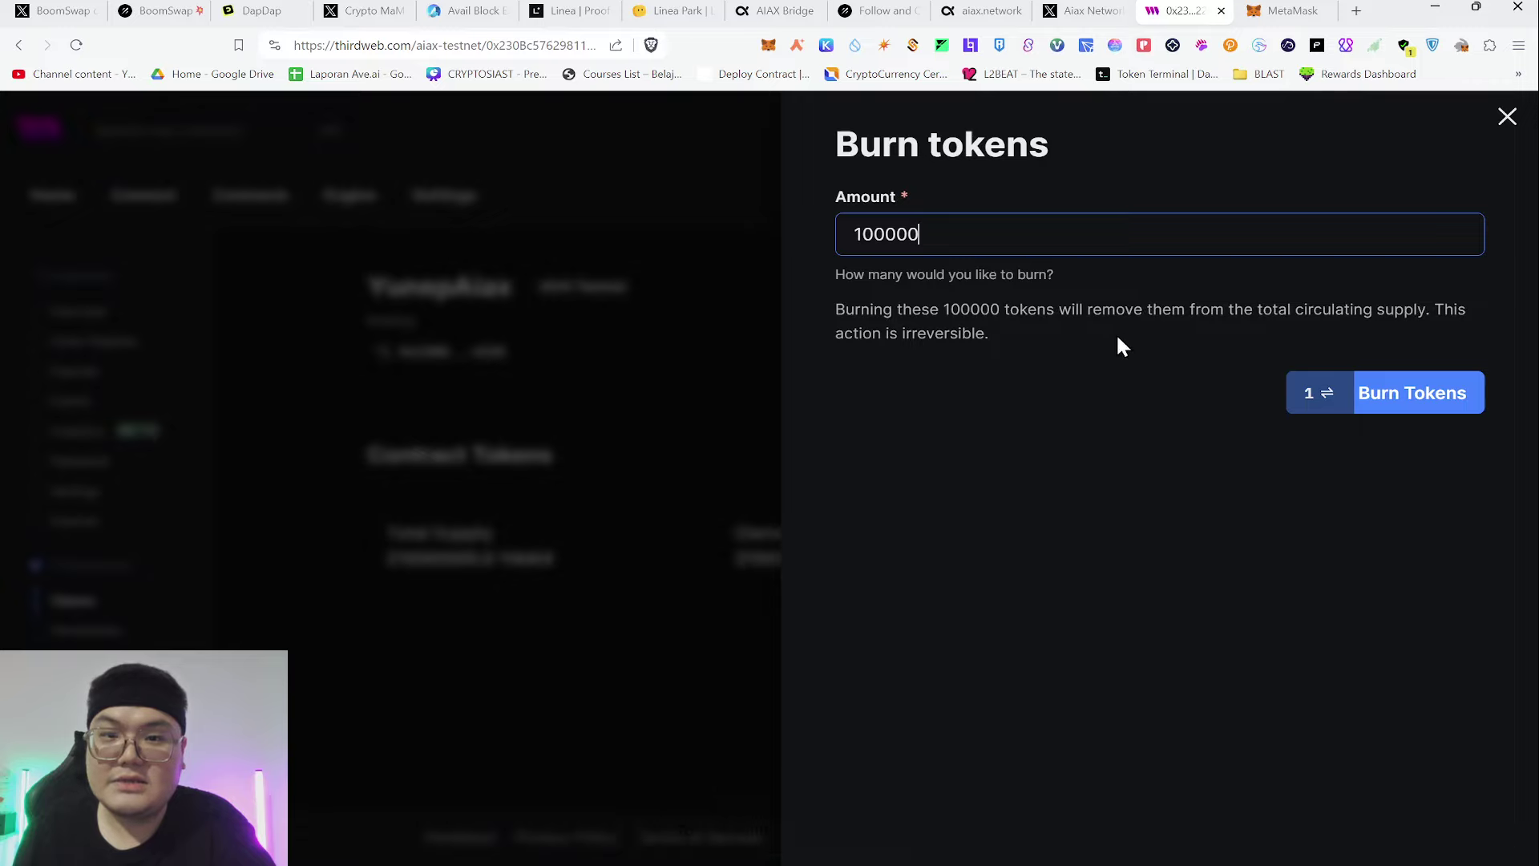
pyautogui.click(1416, 402)
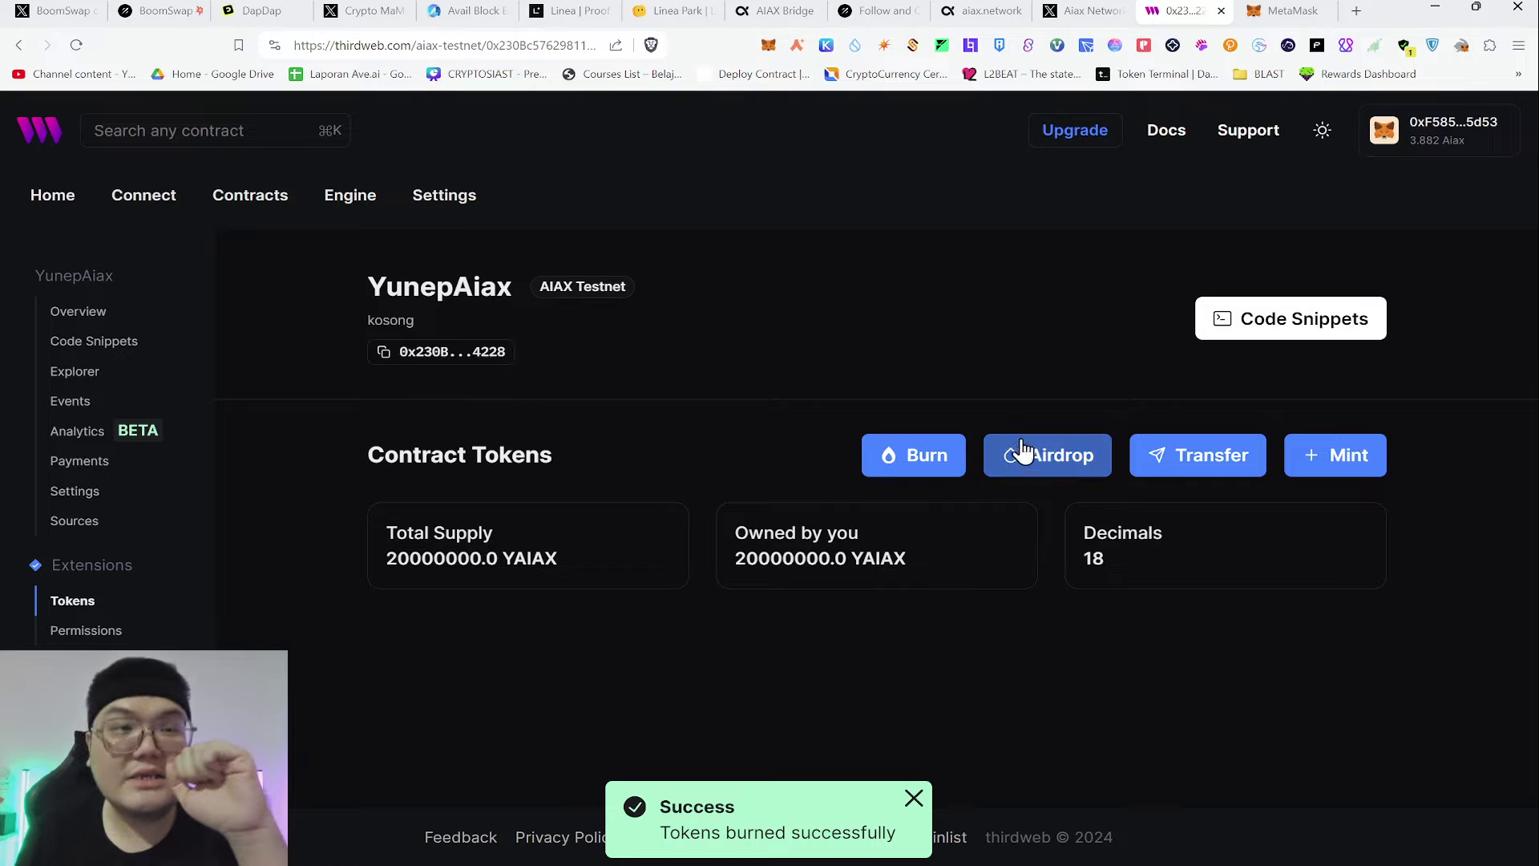
# Close the Mint form unused and start a USDC transfer to Goerli on the AIAX Bridge
pyautogui.click(1333, 461)
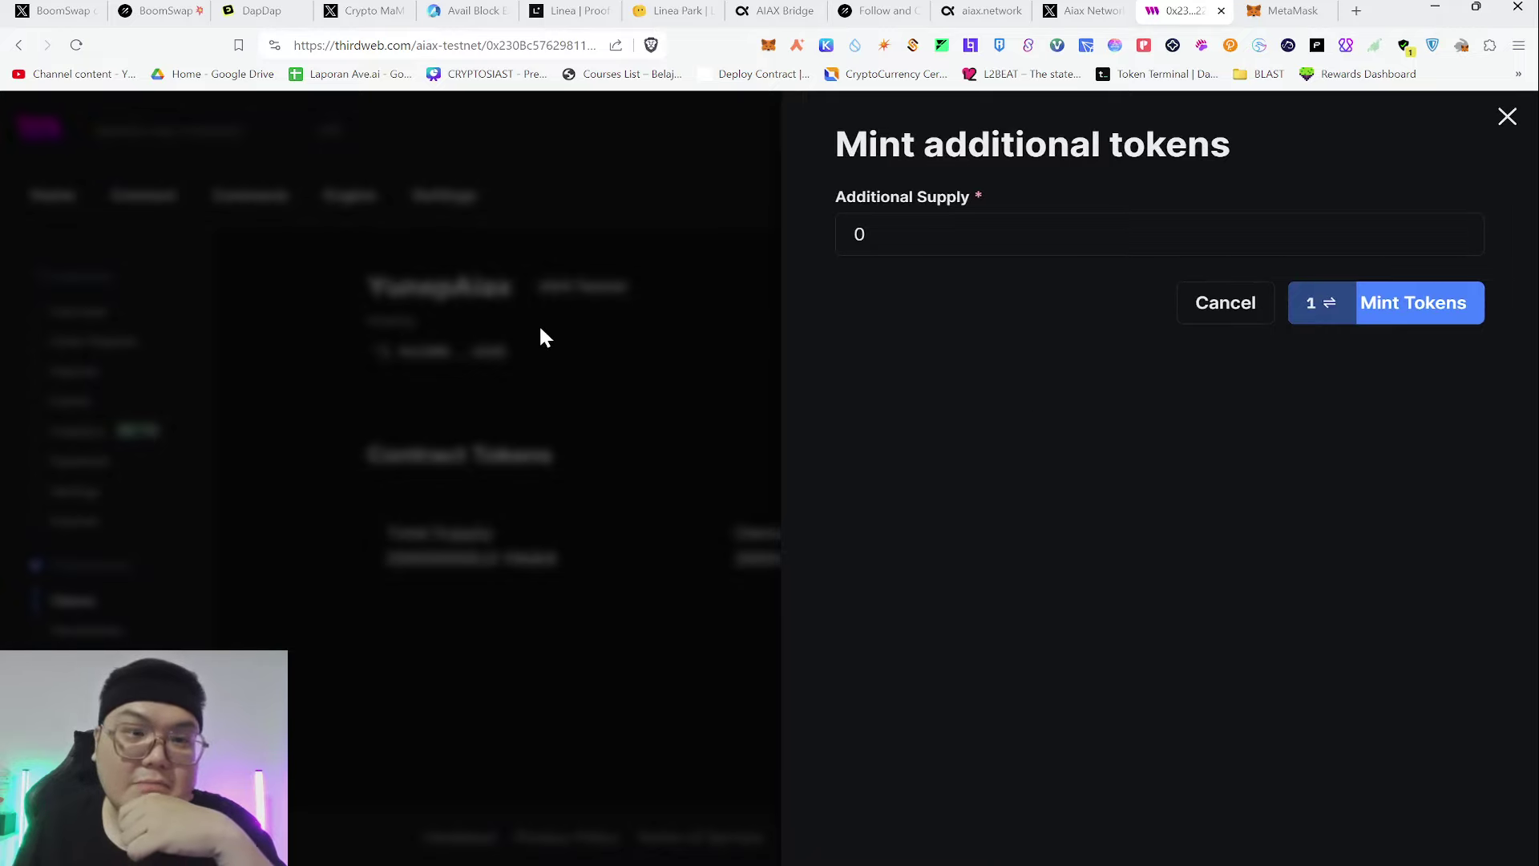
pyautogui.click(1508, 118)
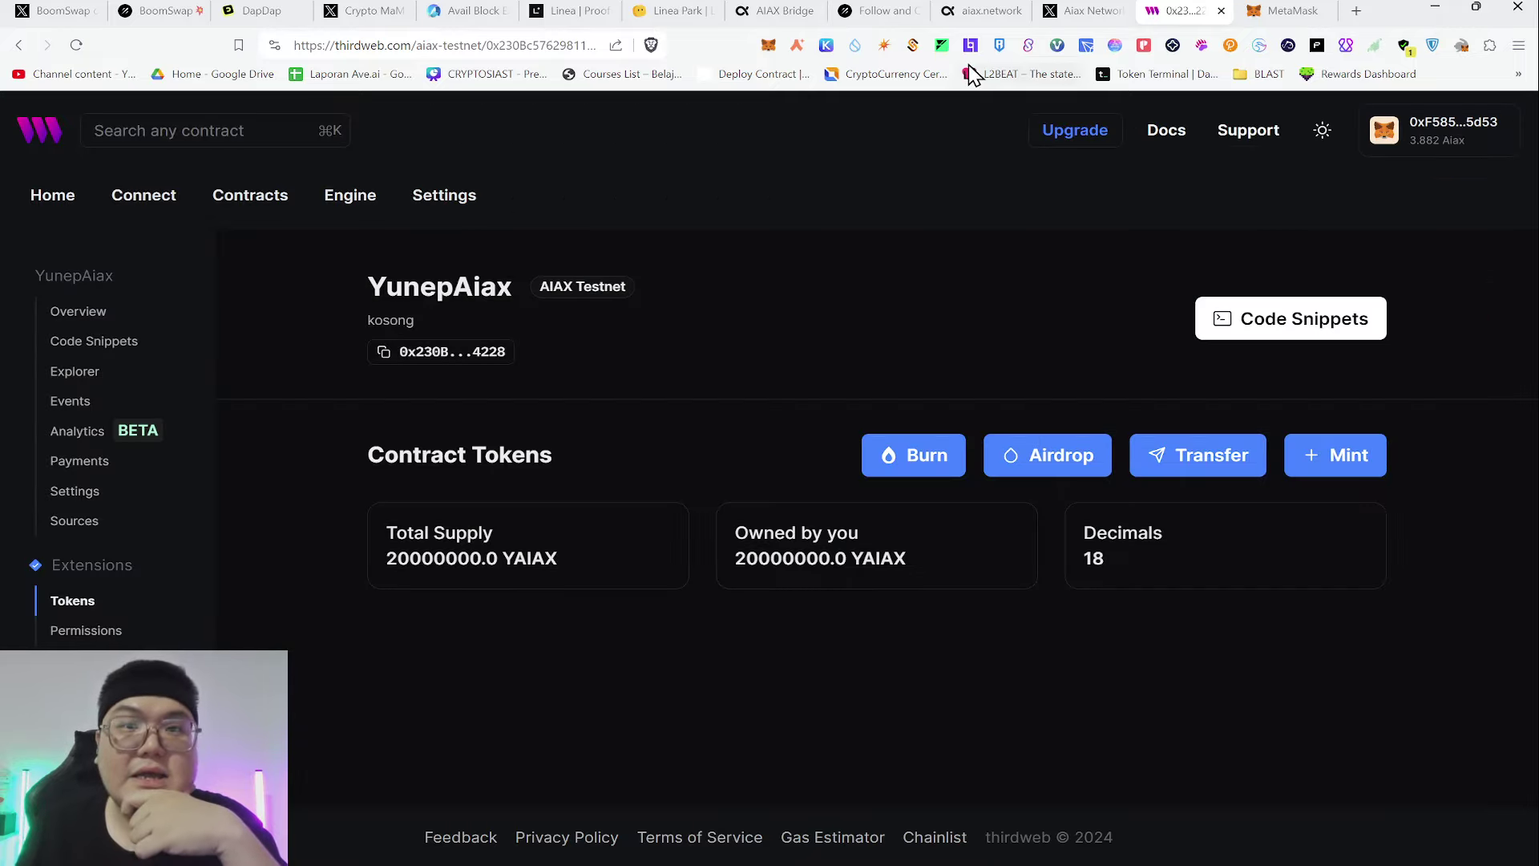
pyautogui.click(774, 11)
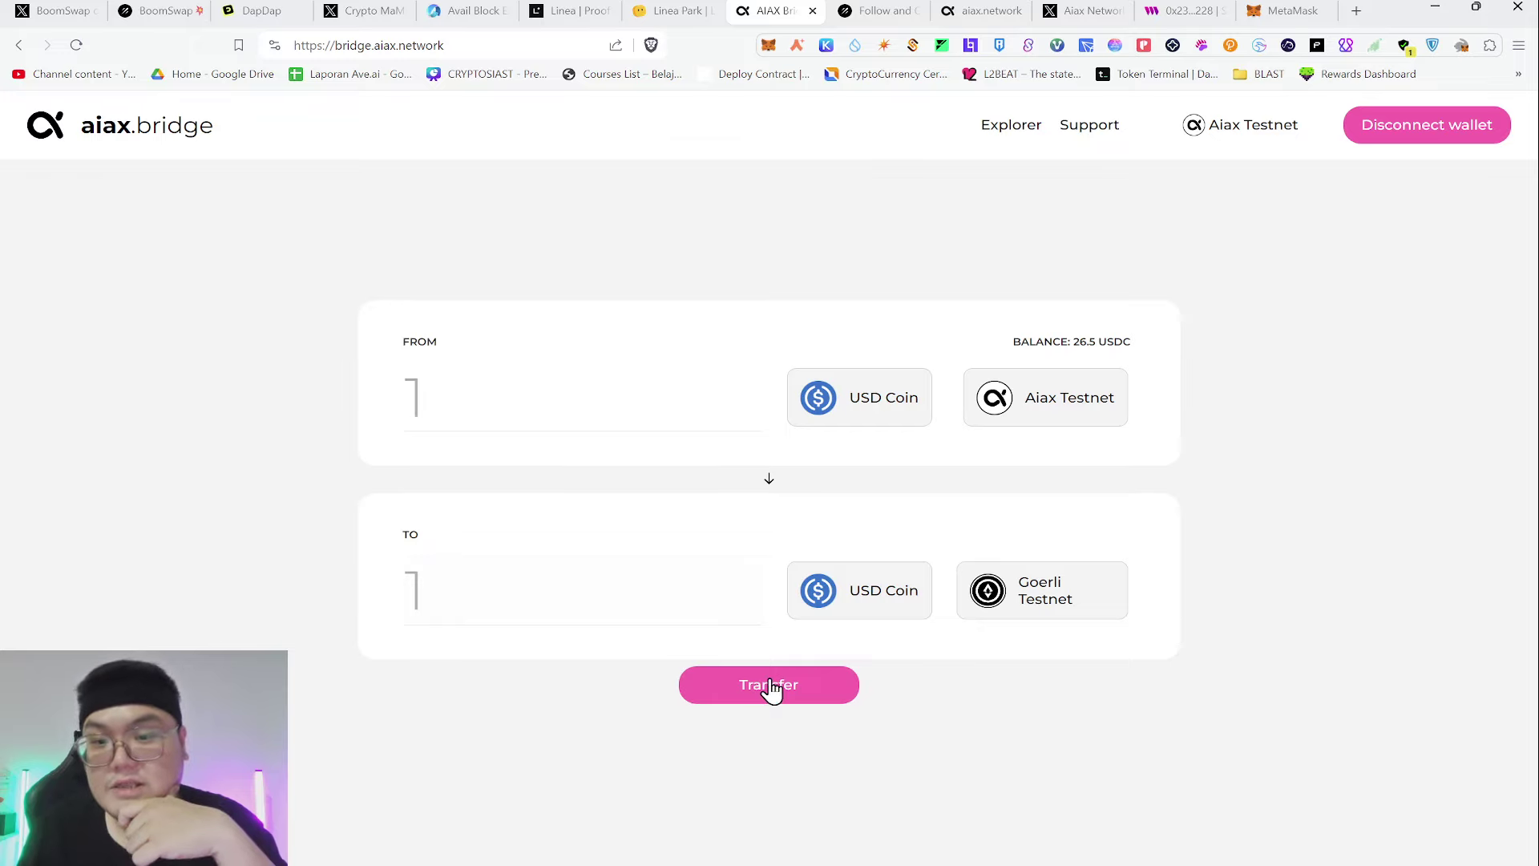
pyautogui.click(770, 686)
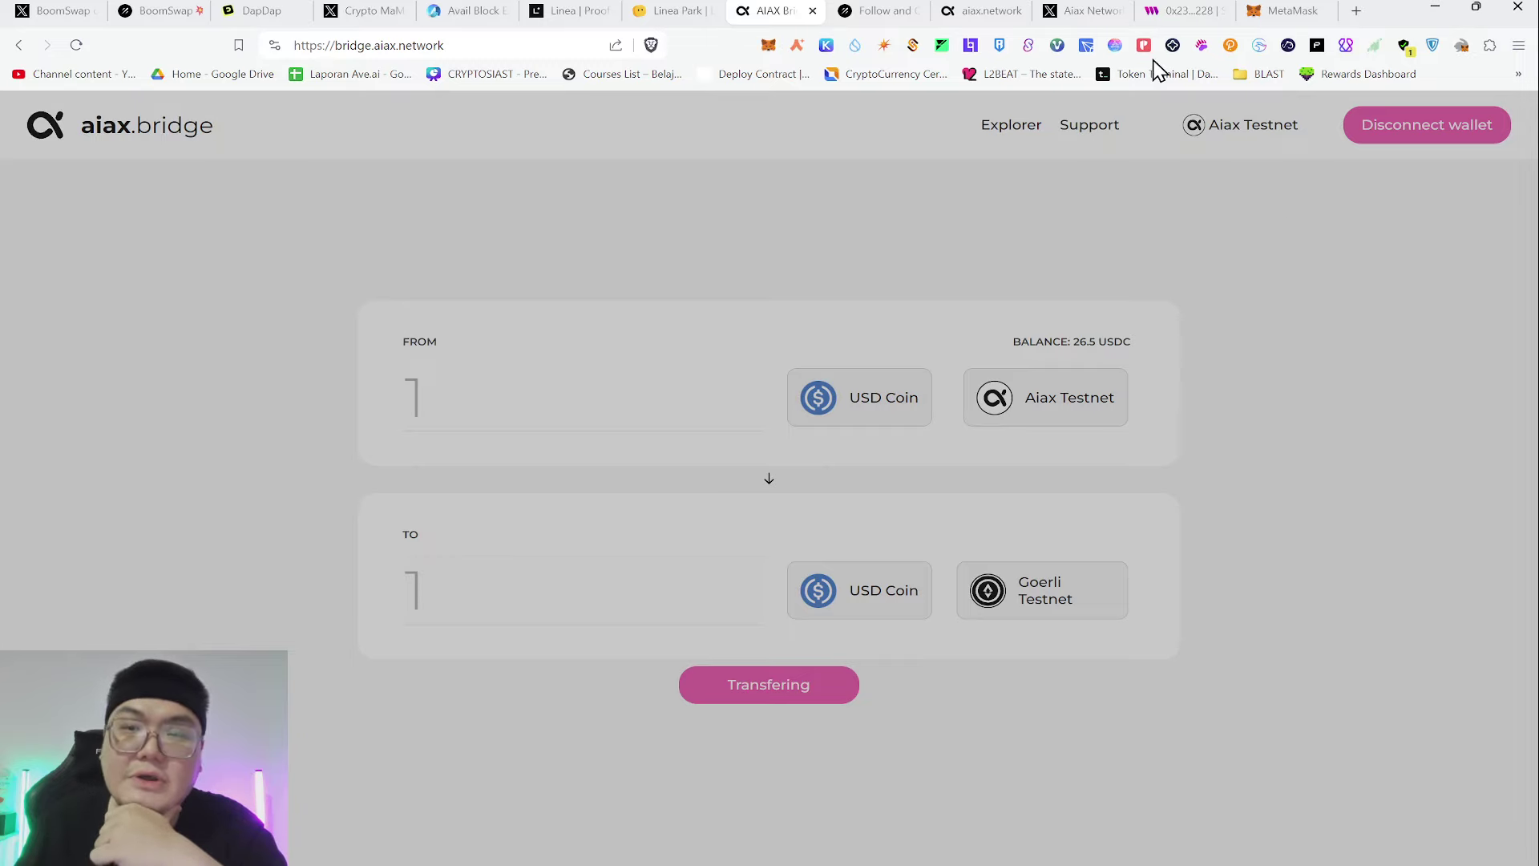
# In MetaMask's activity, inspect the latest Burn transaction's details and its nonce
pyautogui.click(1282, 10)
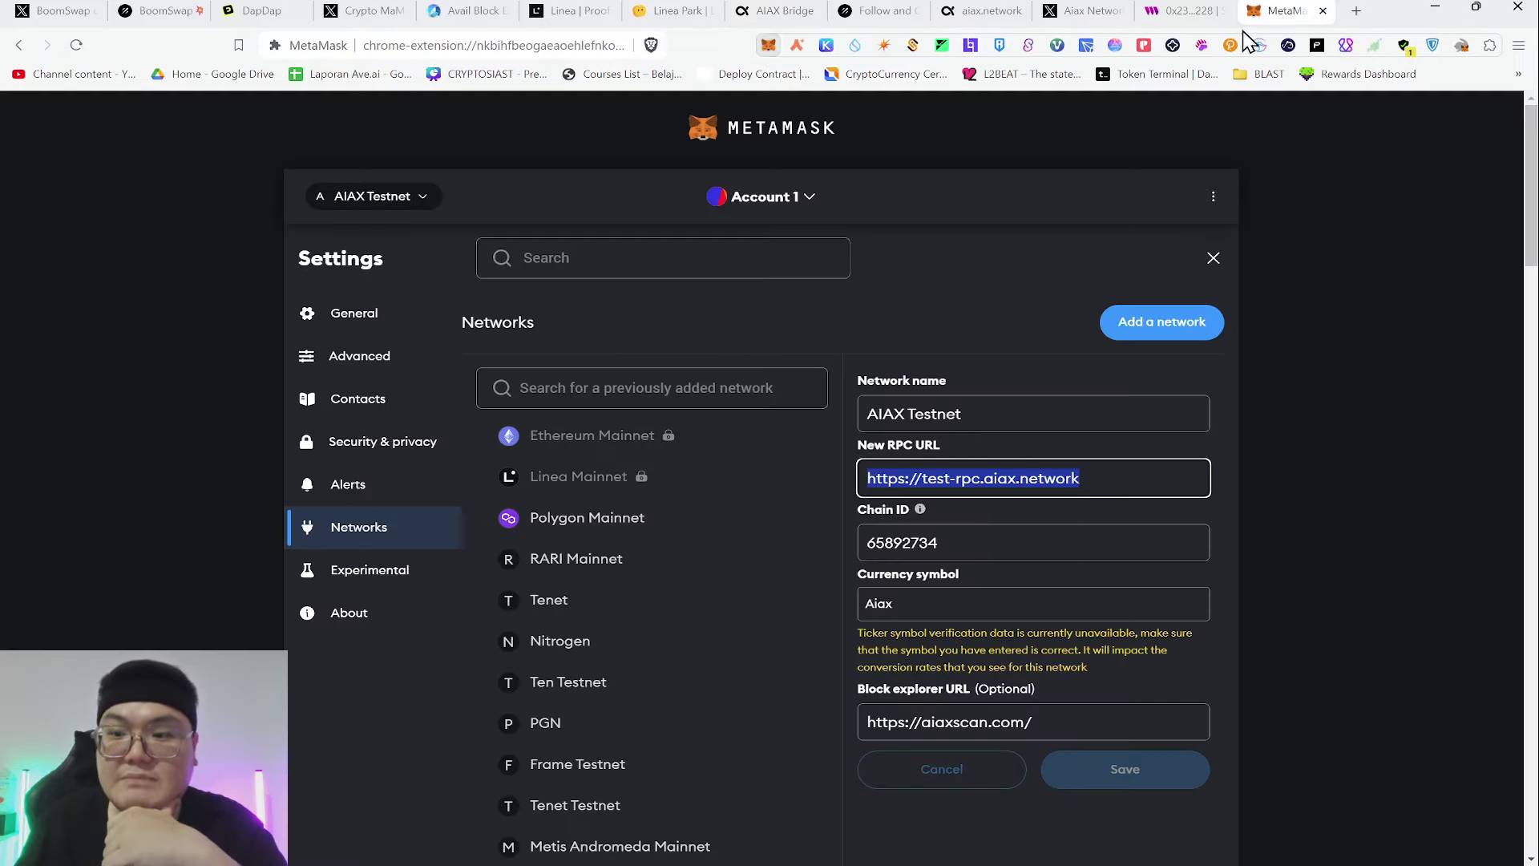
pyautogui.click(1213, 257)
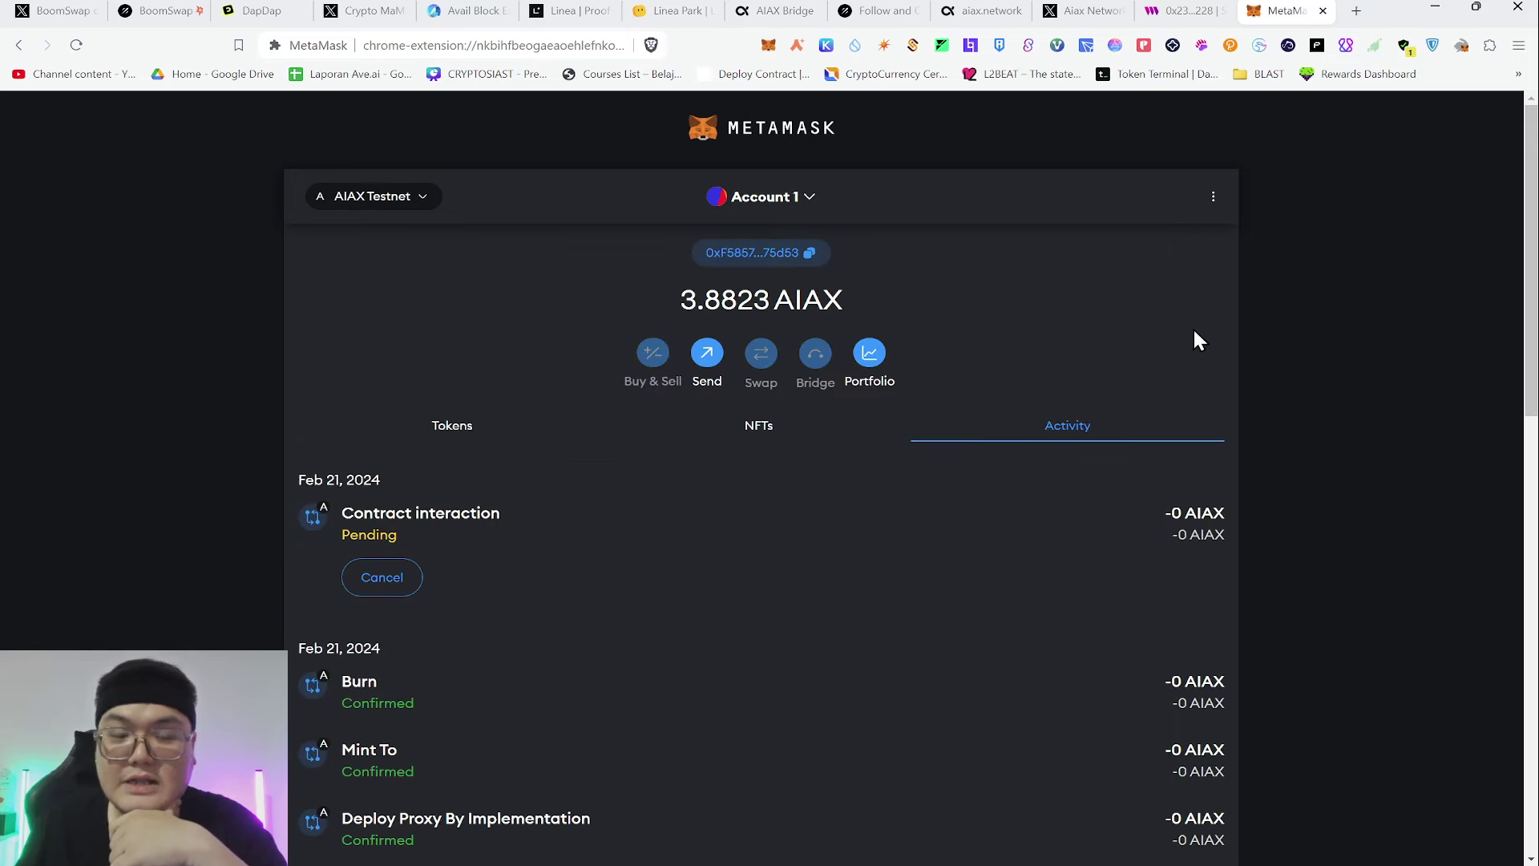
pyautogui.scroll(-4, 1411, 288)
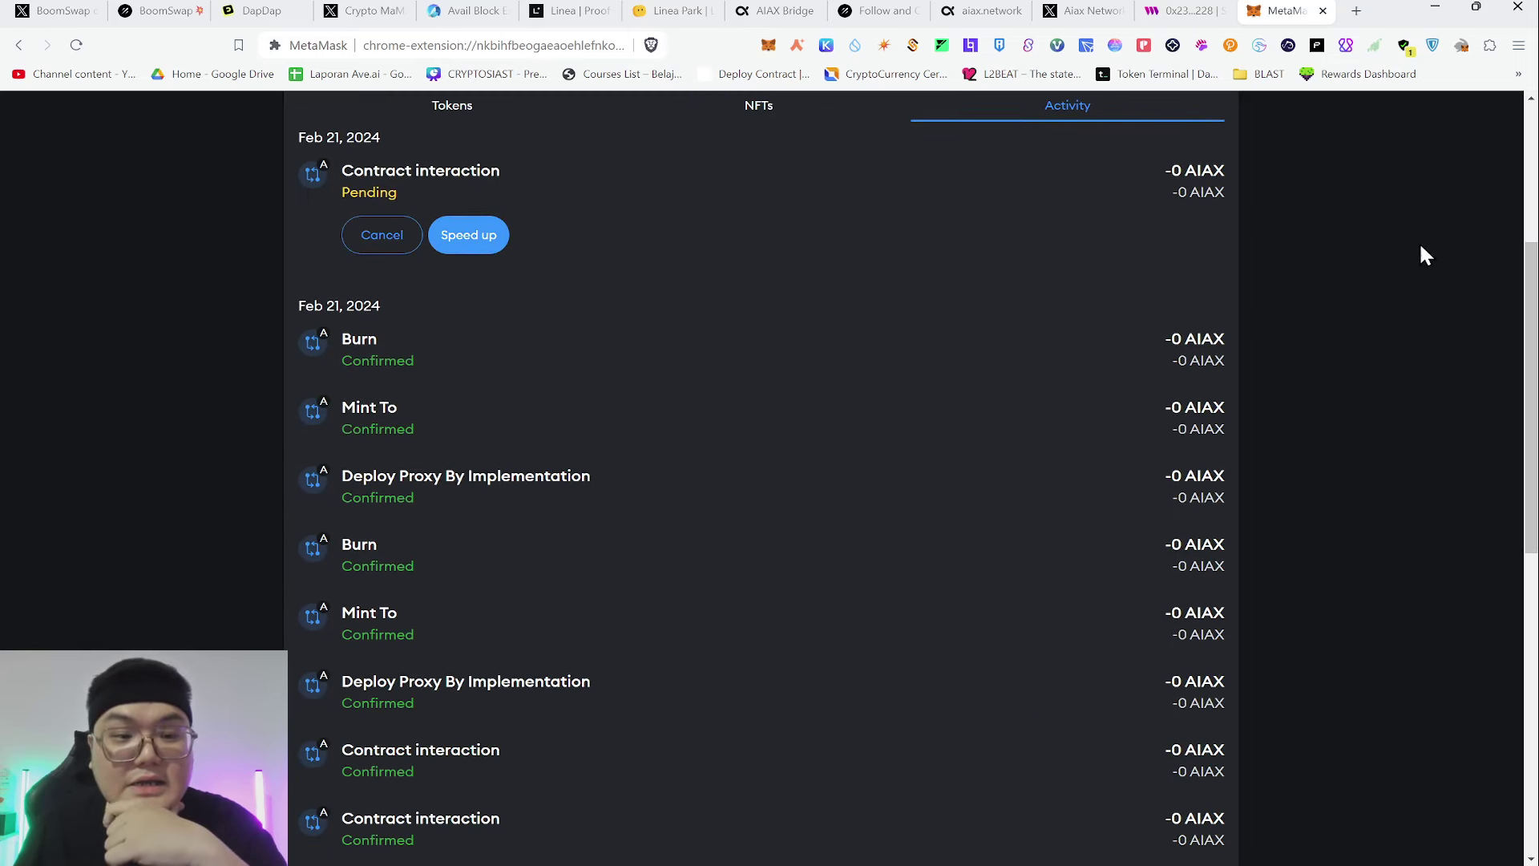
pyautogui.click(574, 356)
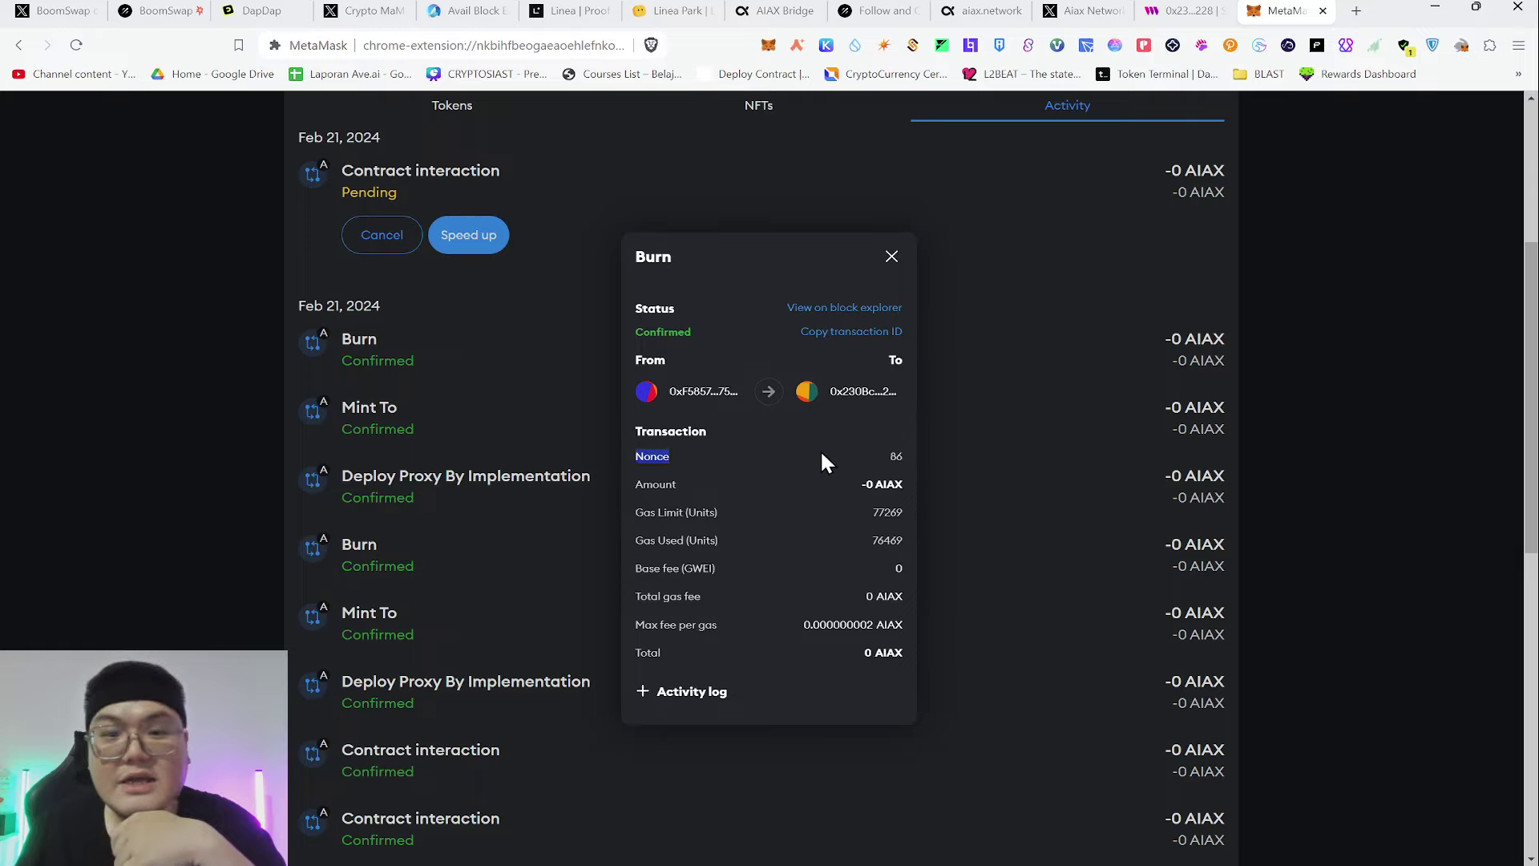
pyautogui.moveTo(853, 450); pyautogui.dragTo(911, 445)
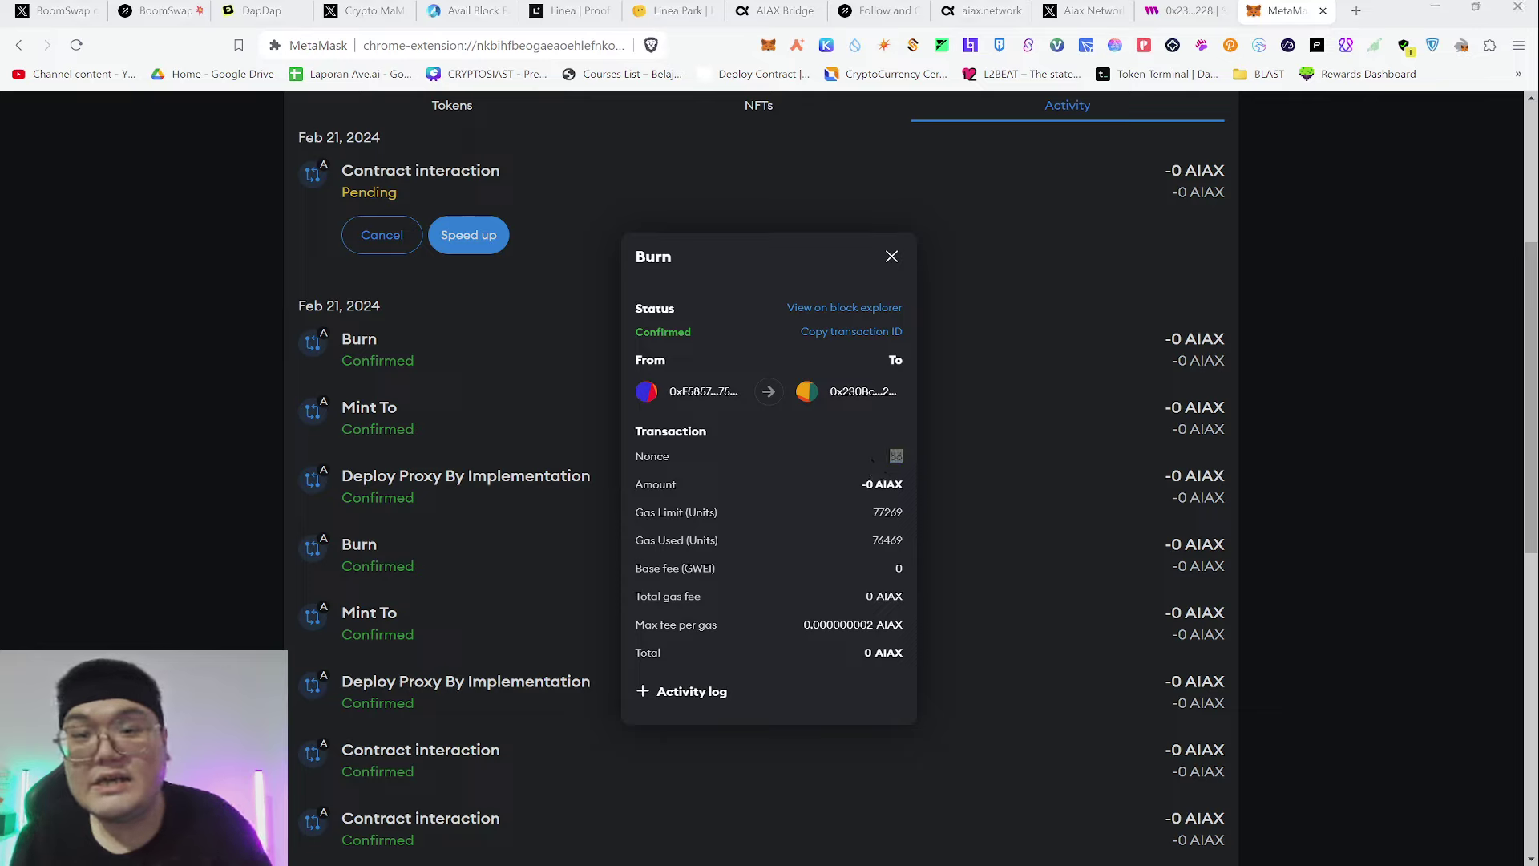
pyautogui.click(848, 460)
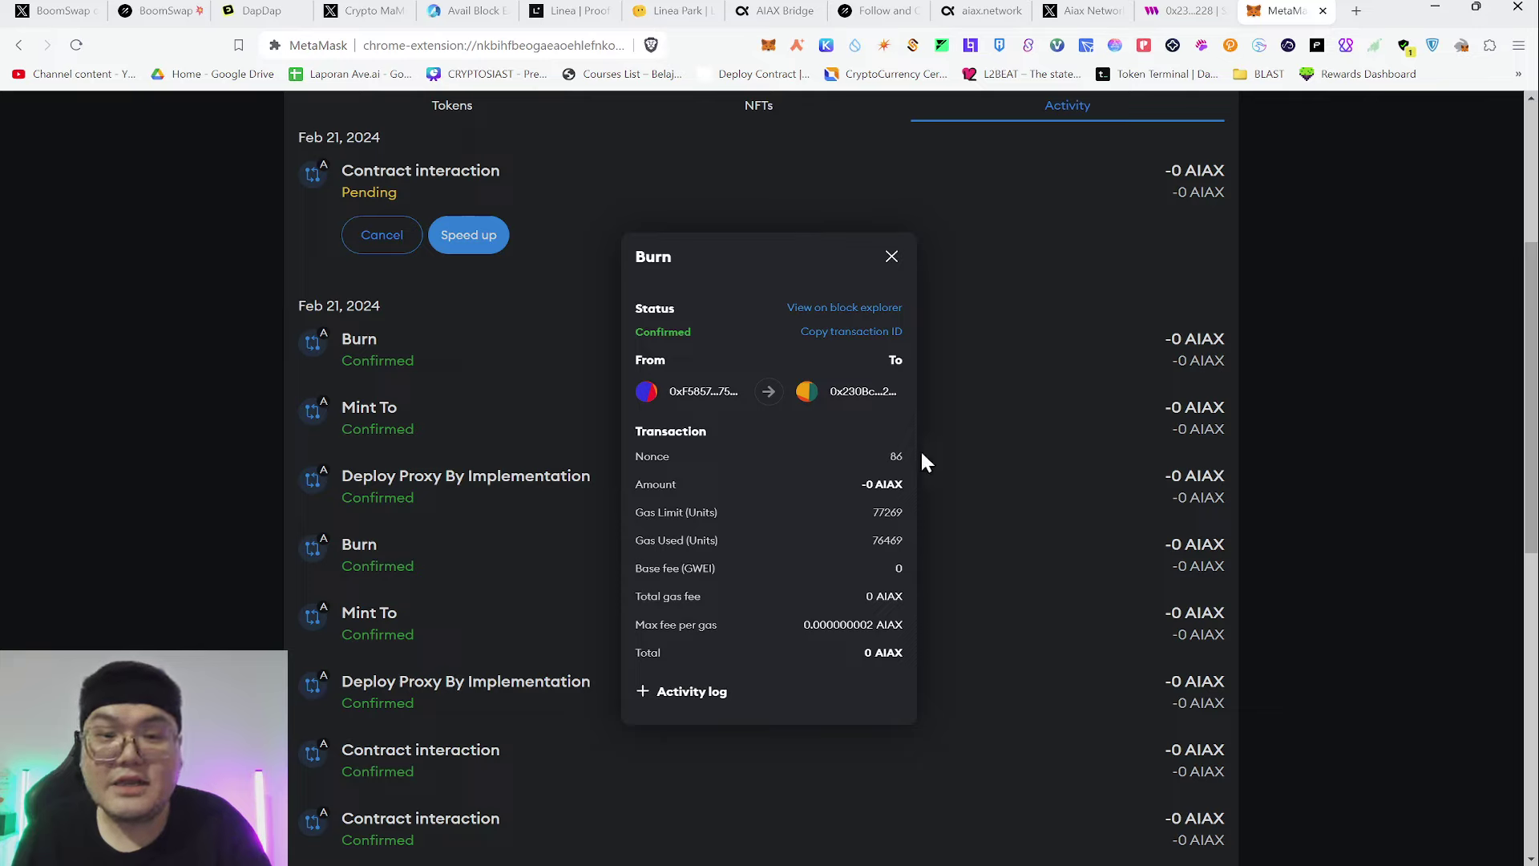
pyautogui.click(897, 258)
pyautogui.scroll(2, 653, 556)
# Review the Mint To, Burn and Contract interaction entries in MetaMask's activity list
pyautogui.click(507, 607)
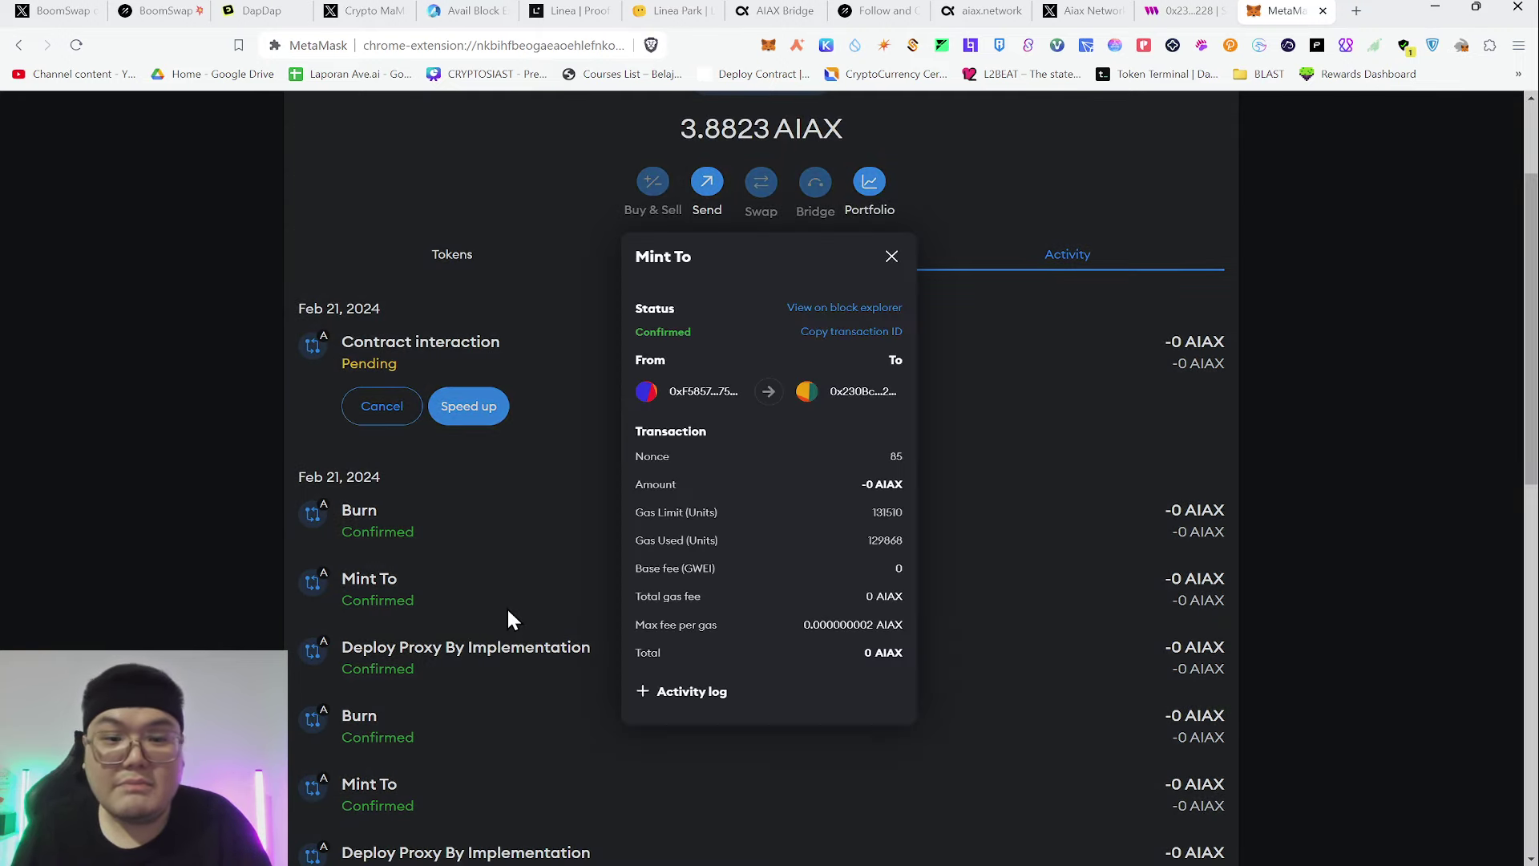
pyautogui.click(460, 599)
pyautogui.click(407, 705)
pyautogui.click(416, 602)
pyautogui.click(426, 514)
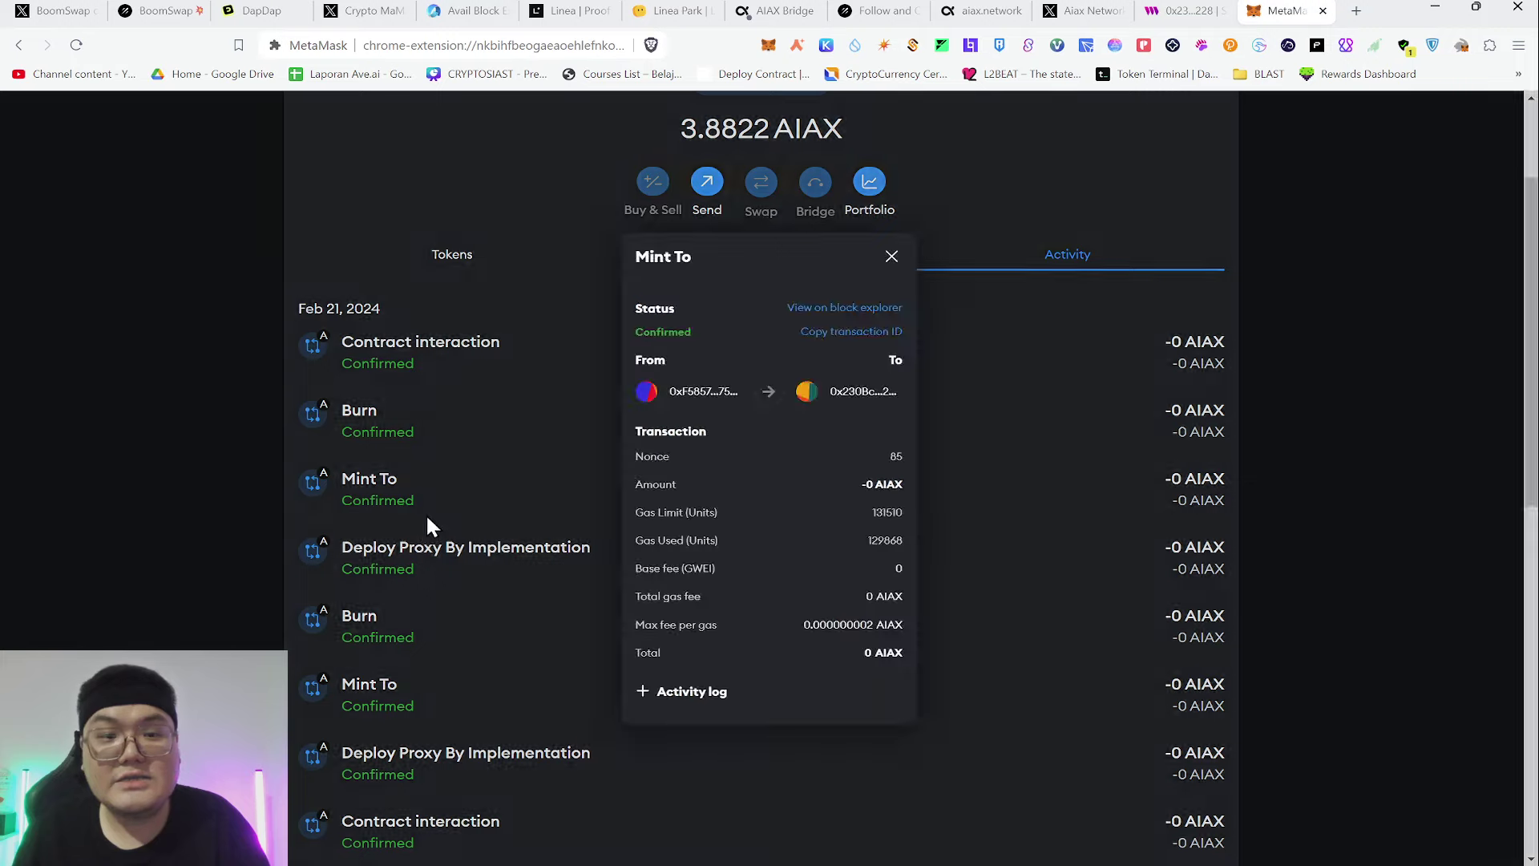
pyautogui.click(433, 449)
pyautogui.click(438, 353)
pyautogui.click(1098, 421)
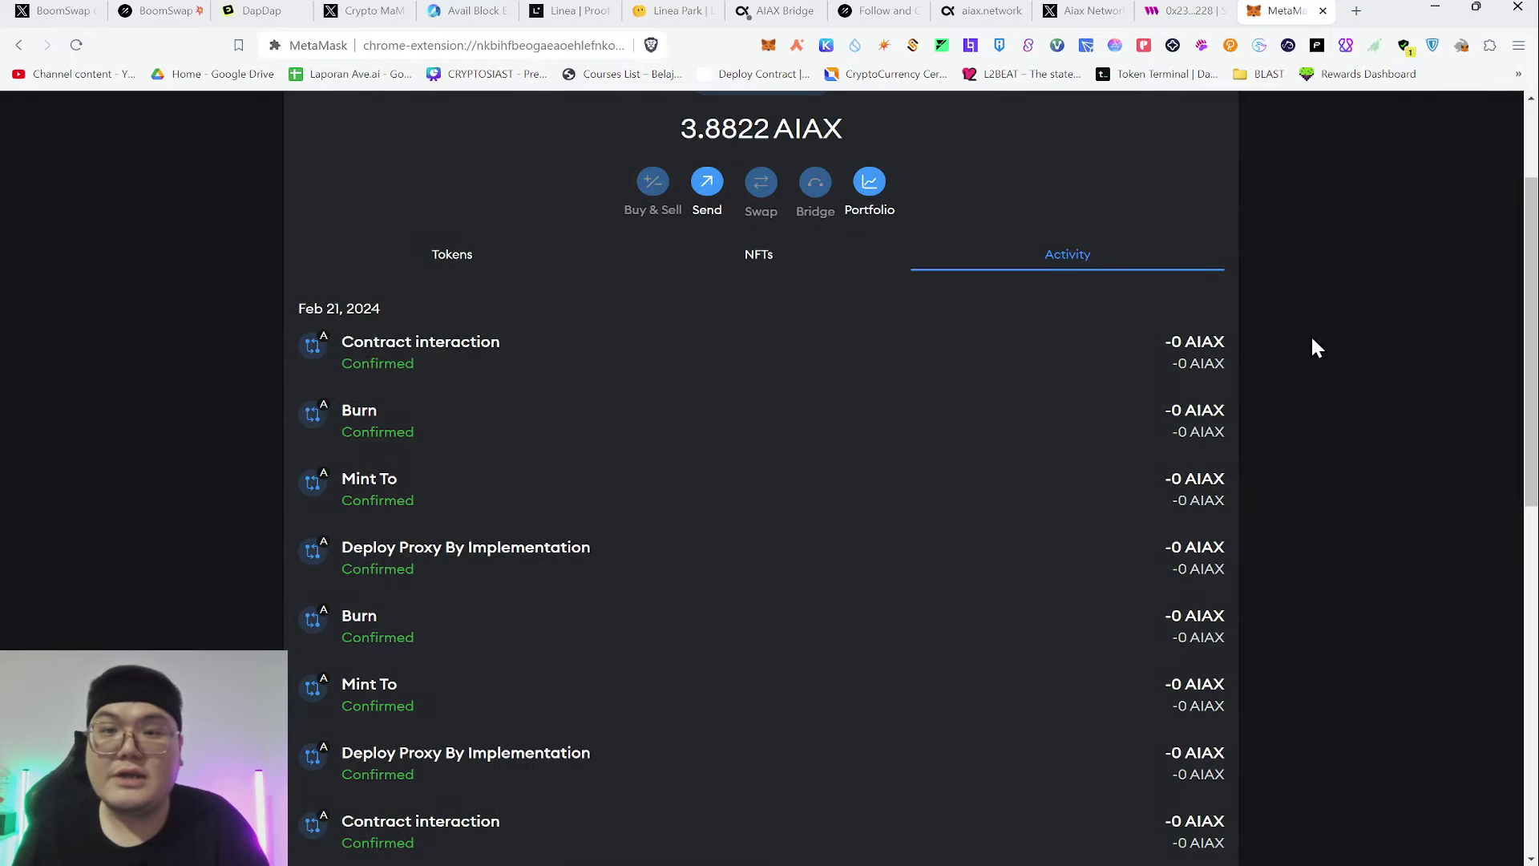
pyautogui.scroll(3, 1045, 419)
pyautogui.scroll(-6, 626, 258)
pyautogui.scroll(-5, 626, 258)
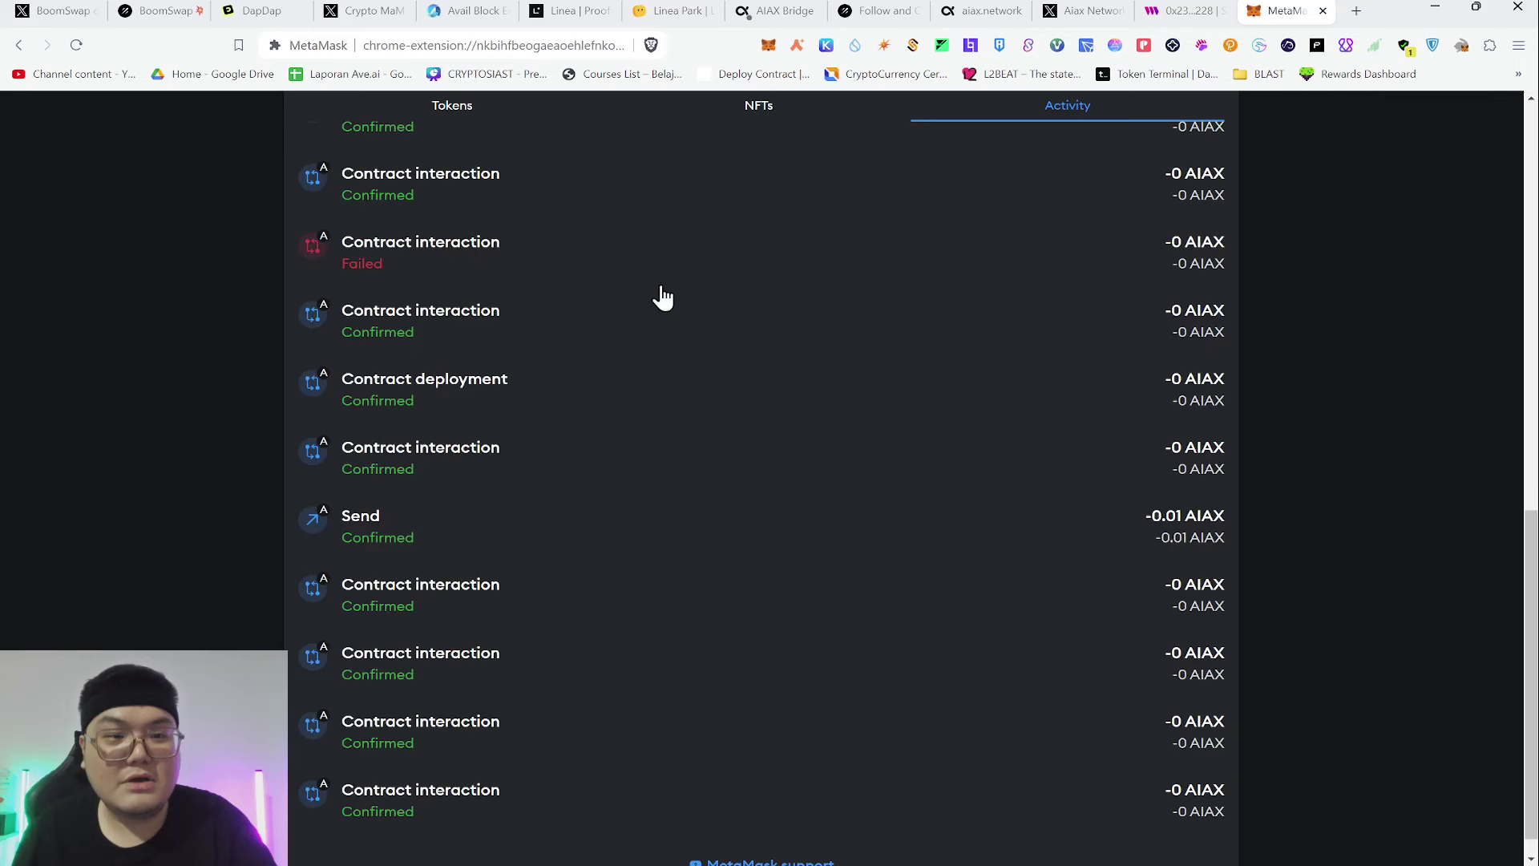
pyautogui.scroll(9, 673, 278)
pyautogui.scroll(2, 855, 294)
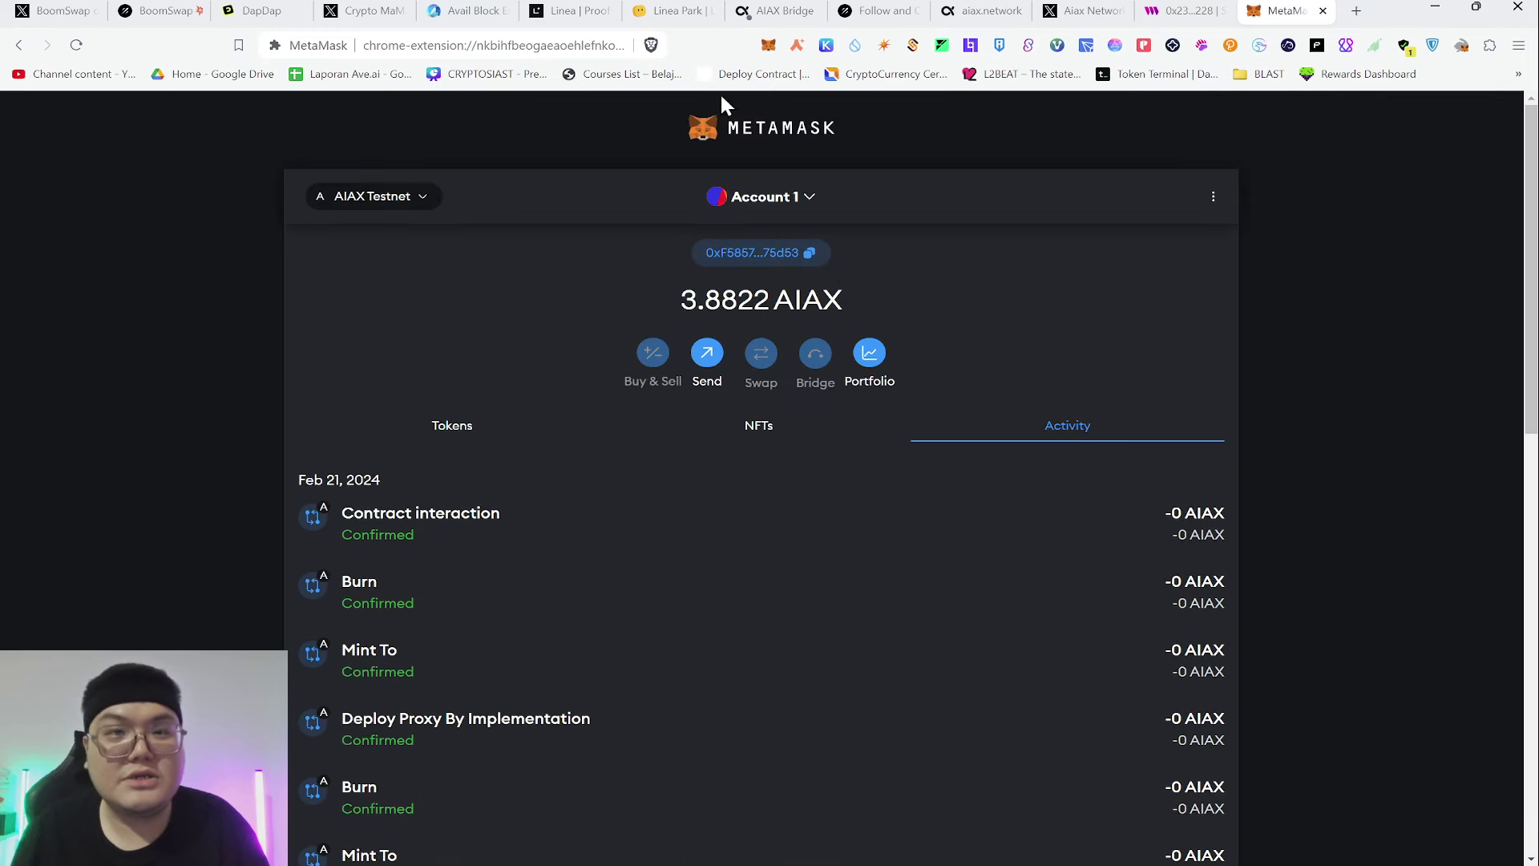
# Acknowledge the 1 USDC sent to Goerli, start another transfer, then open aiax.network
pyautogui.click(769, 10)
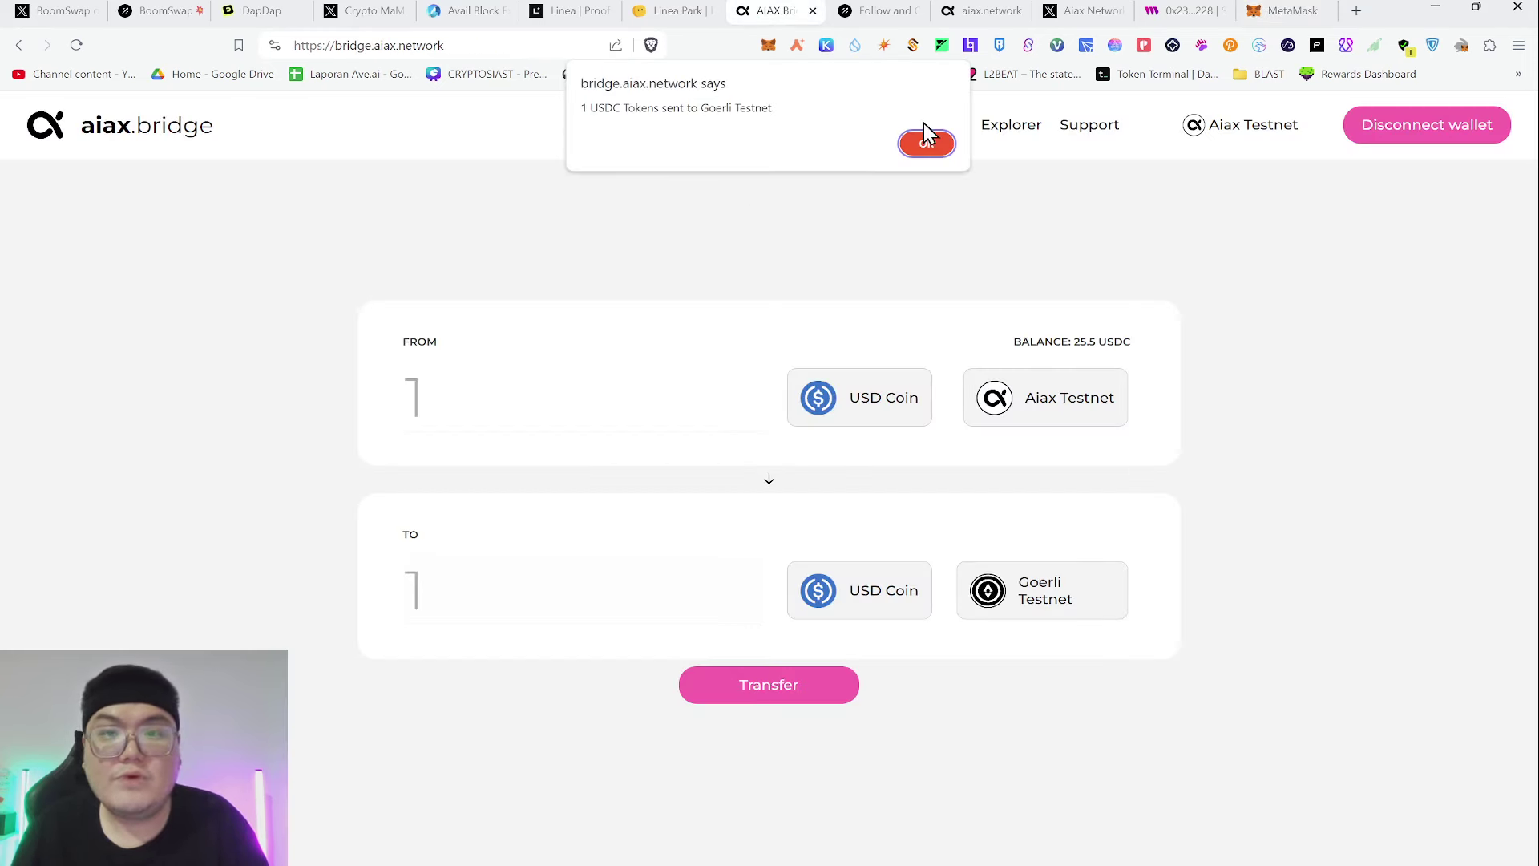
pyautogui.click(924, 144)
pyautogui.click(769, 688)
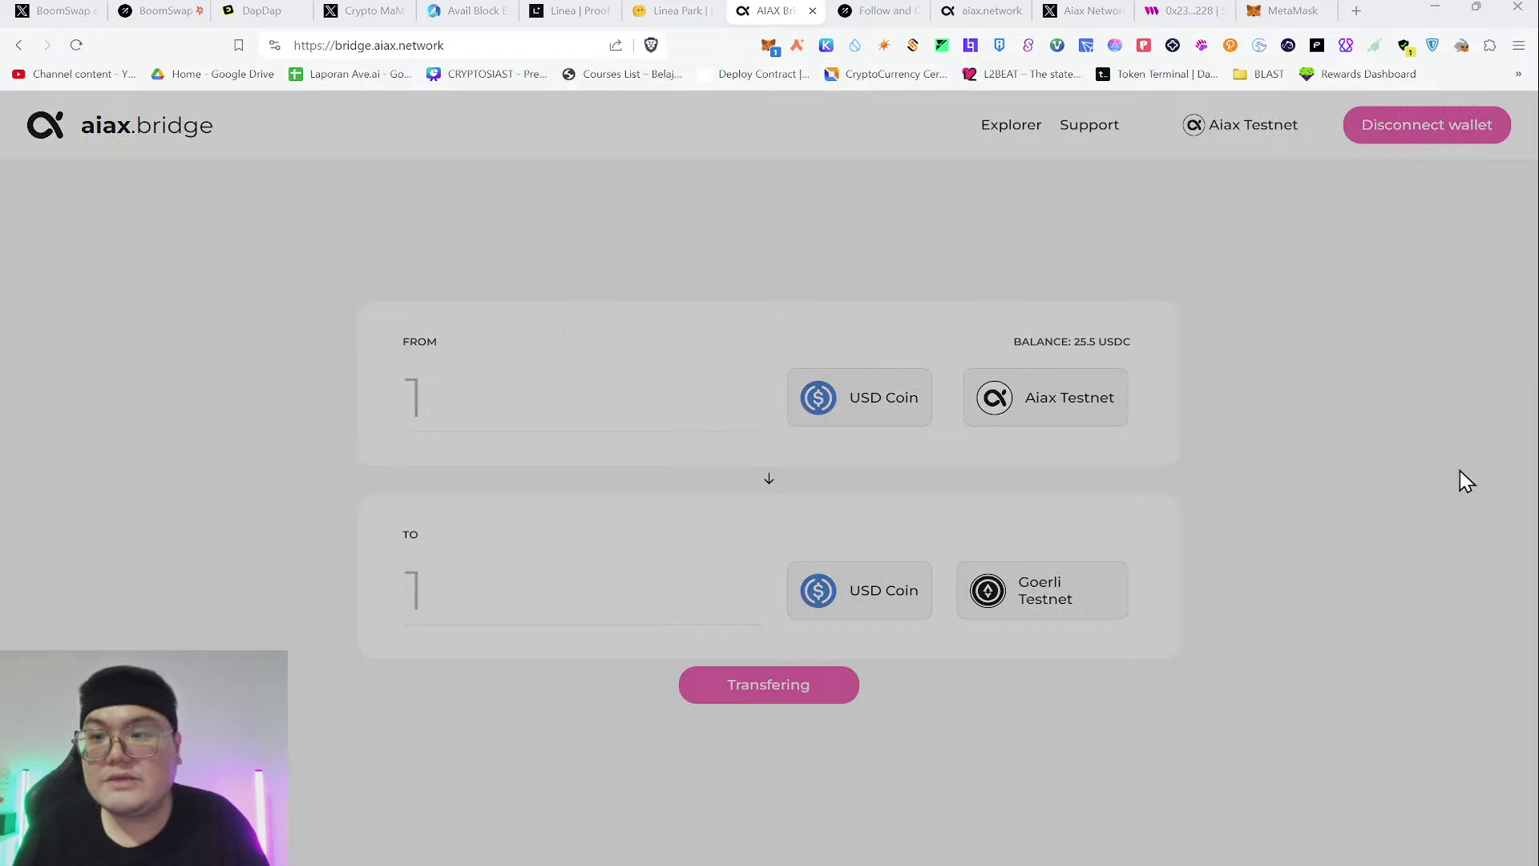
pyautogui.click(992, 10)
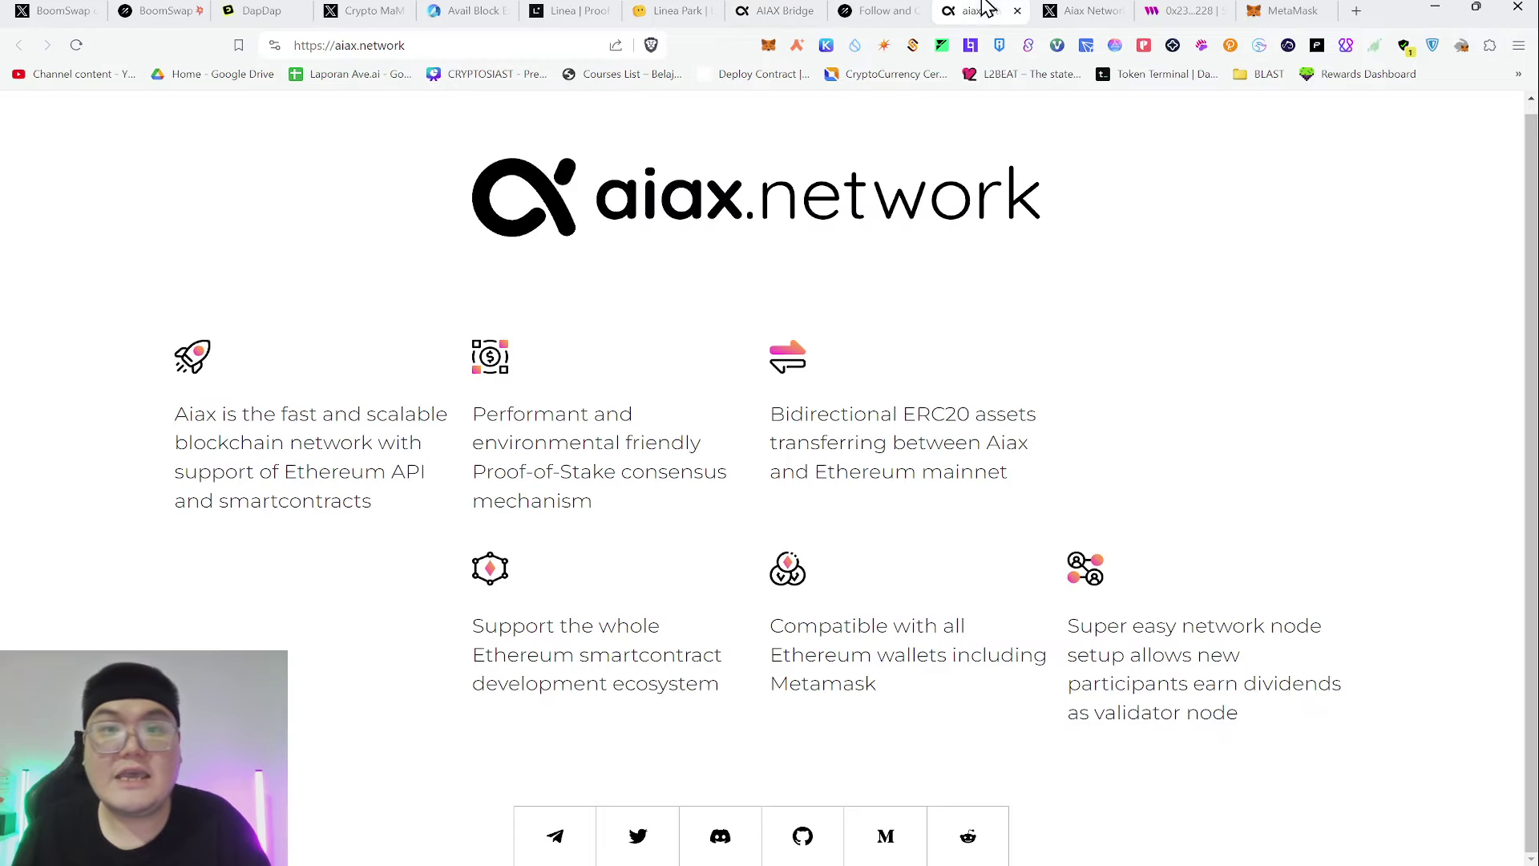